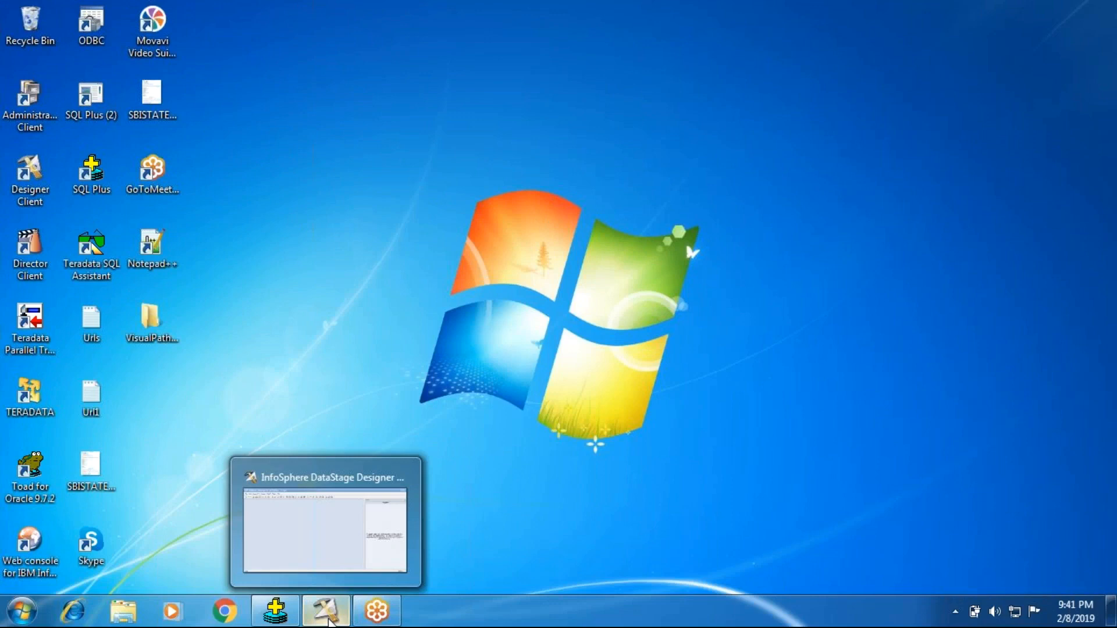
click(329, 622)
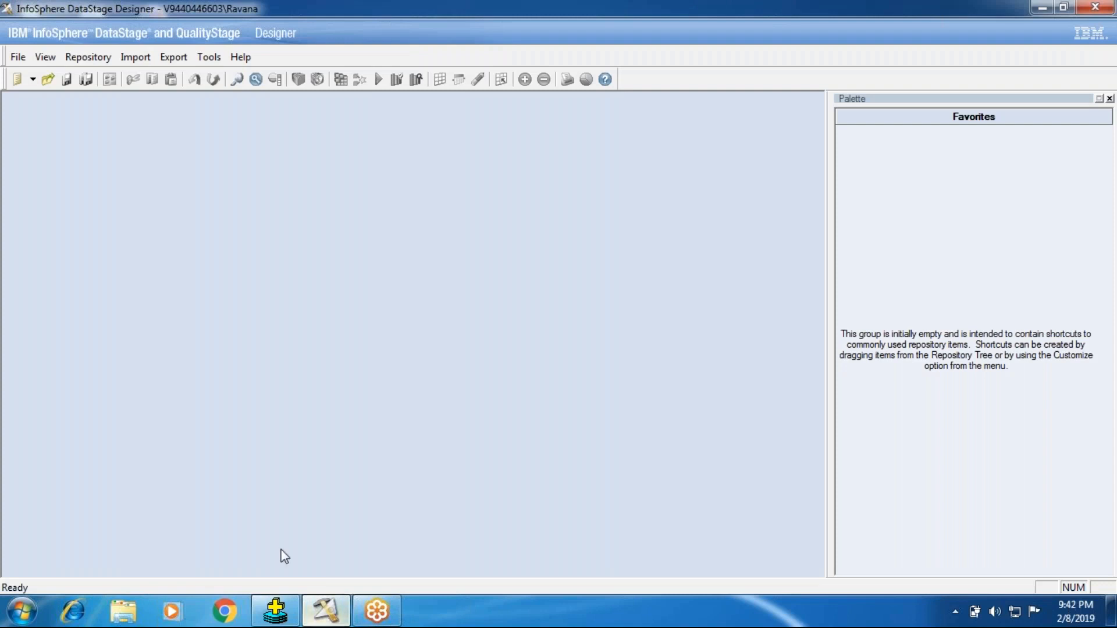
click(18, 58)
click(347, 284)
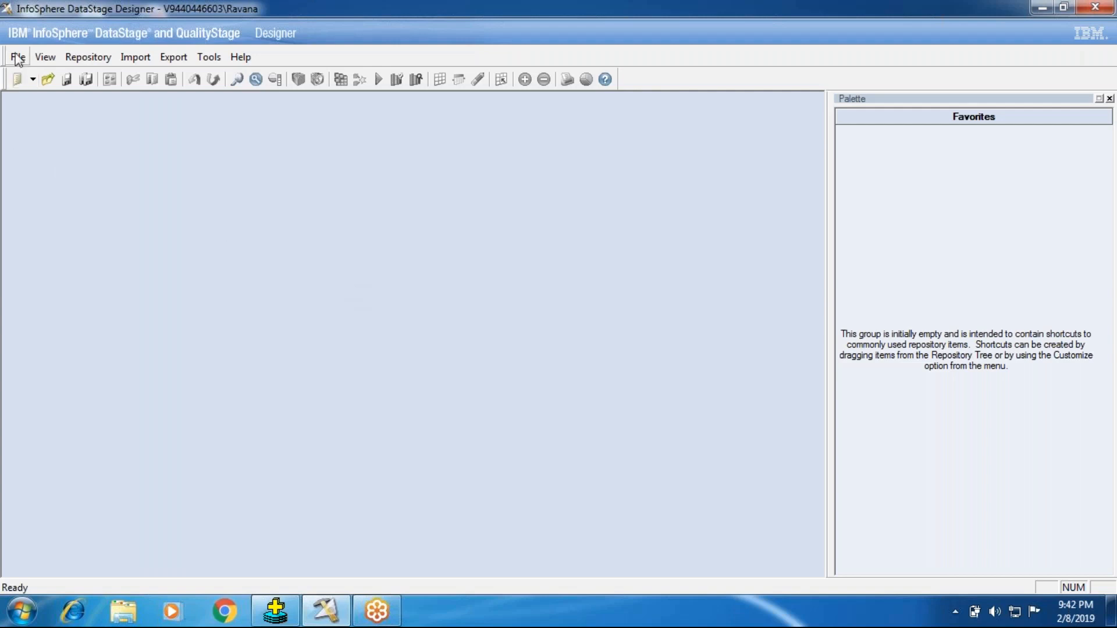
click(1041, 8)
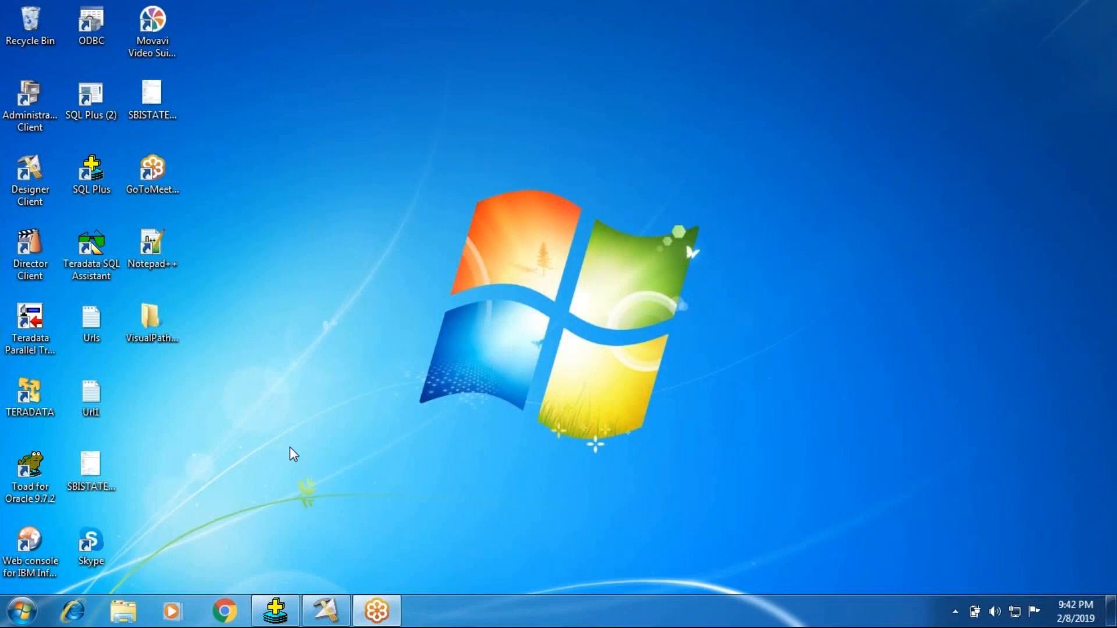
Switch to the Oracle SQL*Plus window.
mouse_move(267, 618)
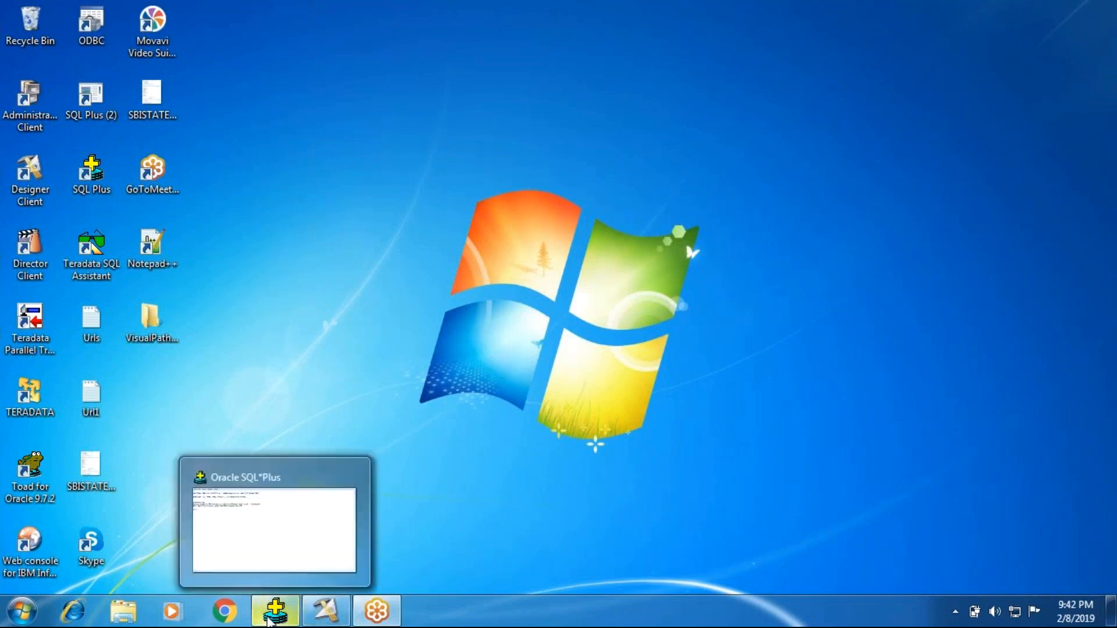
click(296, 576)
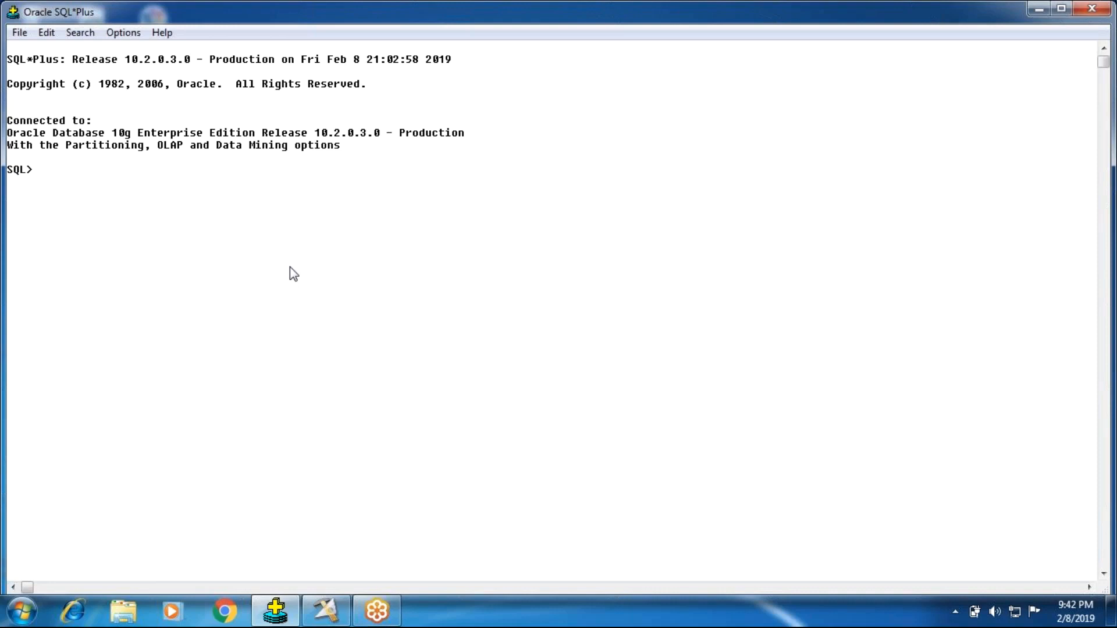
text(select * from)
key(BackSpace)
key(BackSpace)
key(BackSpace)
key(BackSpace)
key(BackSpace)
key(BackSpace)
key(BackSpace)
key(BackSpace)
key(BackSpace)
key(BackSpace)
key(BackSpace)
key(BackSpace)
key(BackSpace)
key(BackSpace)
text(s)
key(BackSpace)
Set the SQL*Plus line size to 150 and clear the screen with cl scr.
text(set linesize 150;)
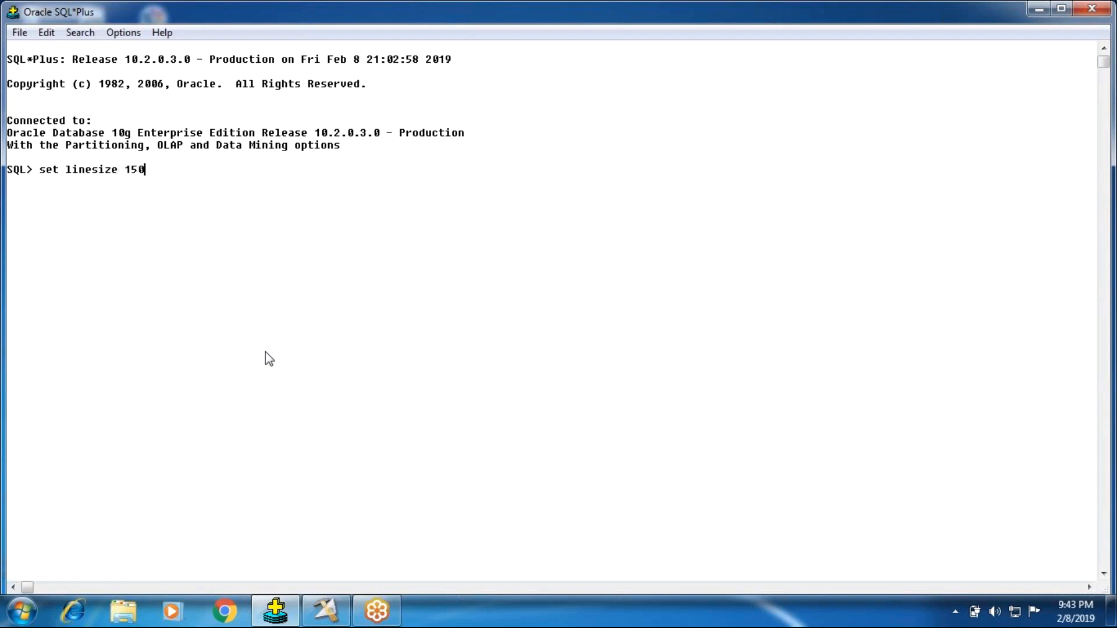
key(Return)
text(se)
key(BackSpace)
key(BackSpace)
text(cl scr)
key(Return)
Query all columns and rows of the emp table with select * from emp;.
text(select )
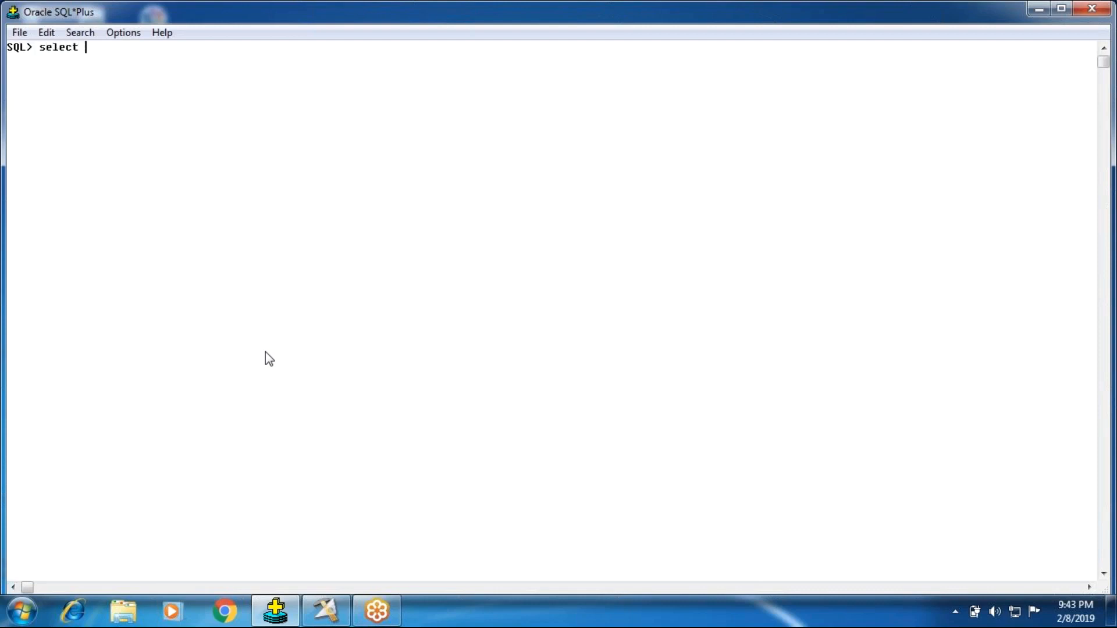
text(* from emp ;)
key(Return)
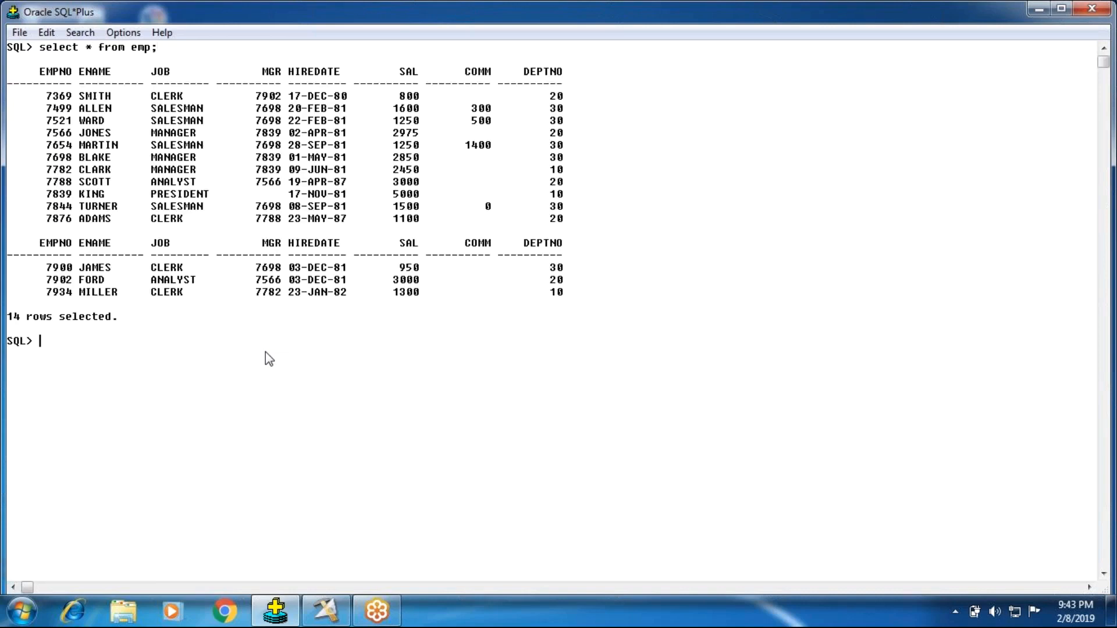
Query all columns and rows of the dept table with select * from dept;.
text(select )
text(* from )
text(emp)
key(BackSpace)
key(BackSpace)
key(BackSpace)
text(dept;)
key(Return)
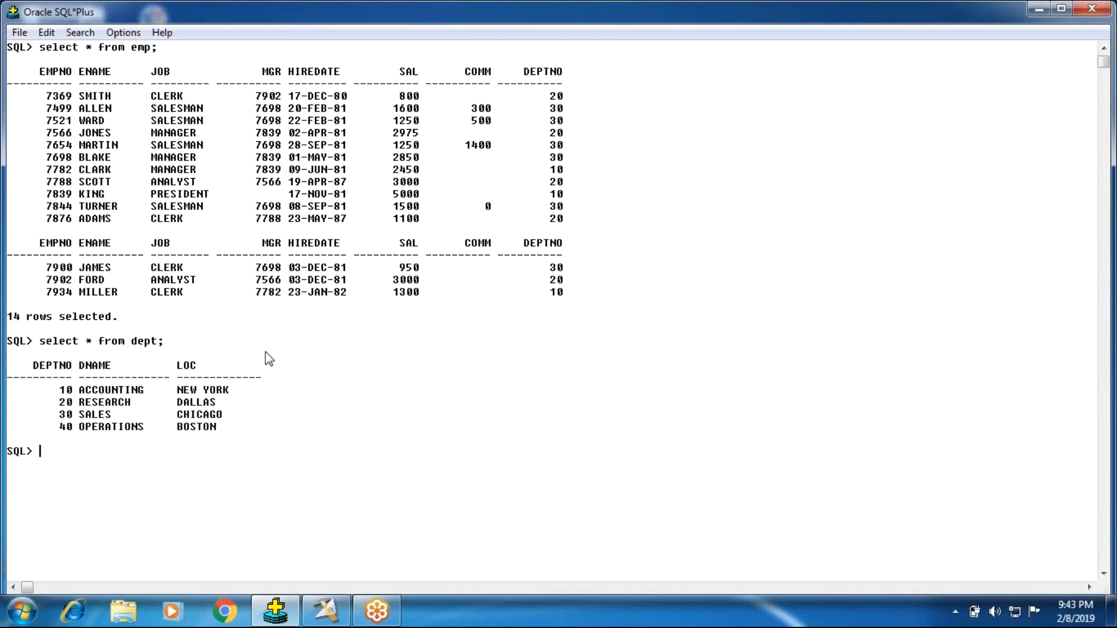
Compare the emp and dept query results, examining the DEPTNO column shared by both tables.
drag(27, 365, 119, 370)
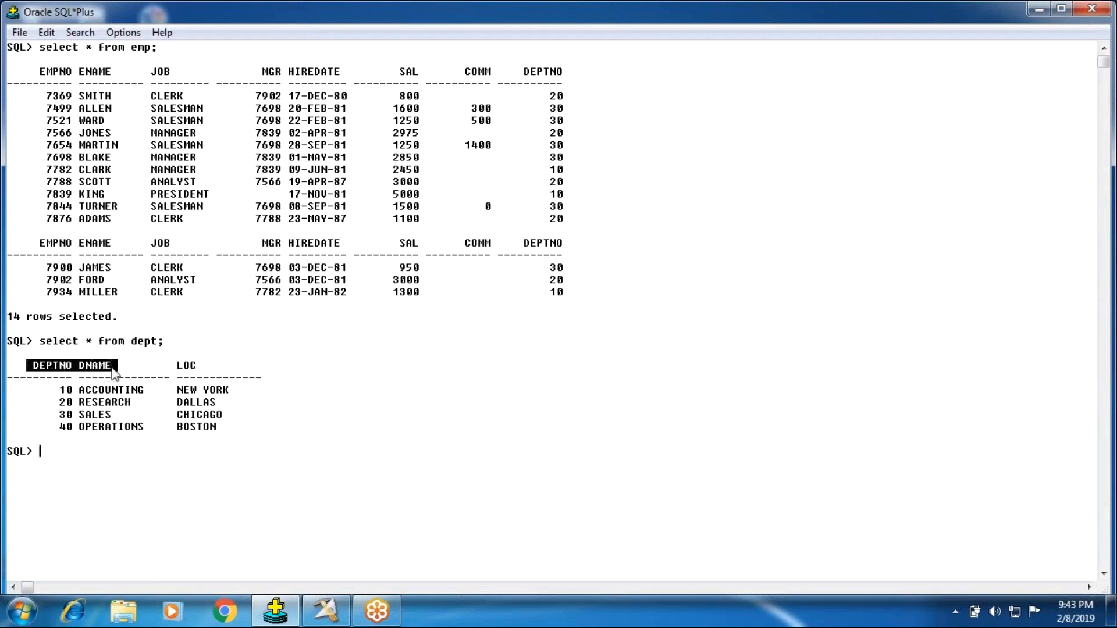
double_click(66, 391)
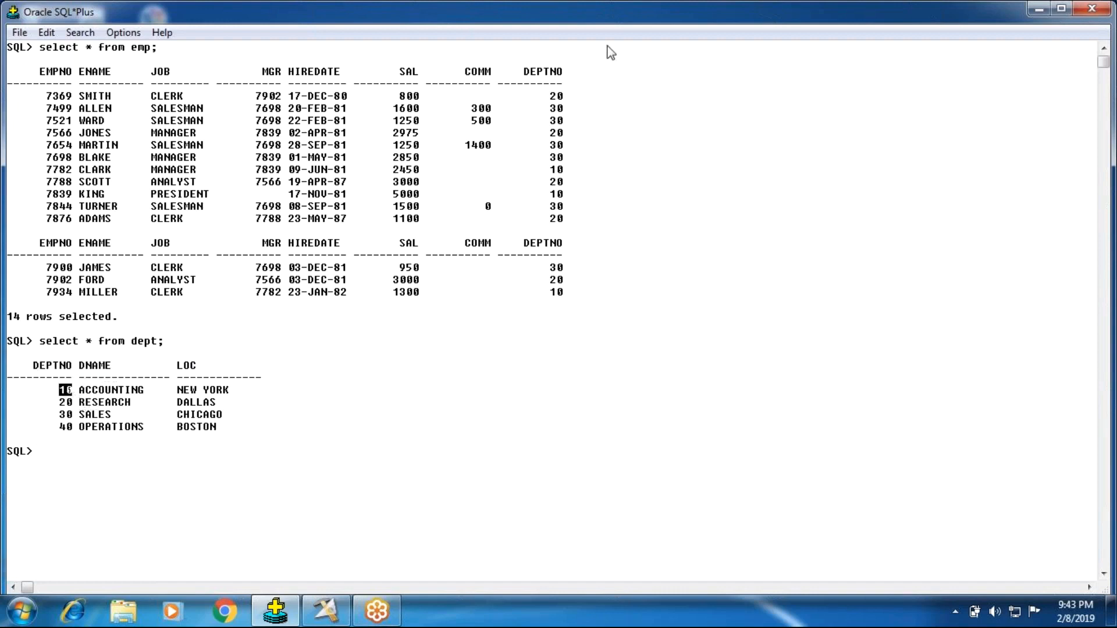
drag(528, 74, 561, 296)
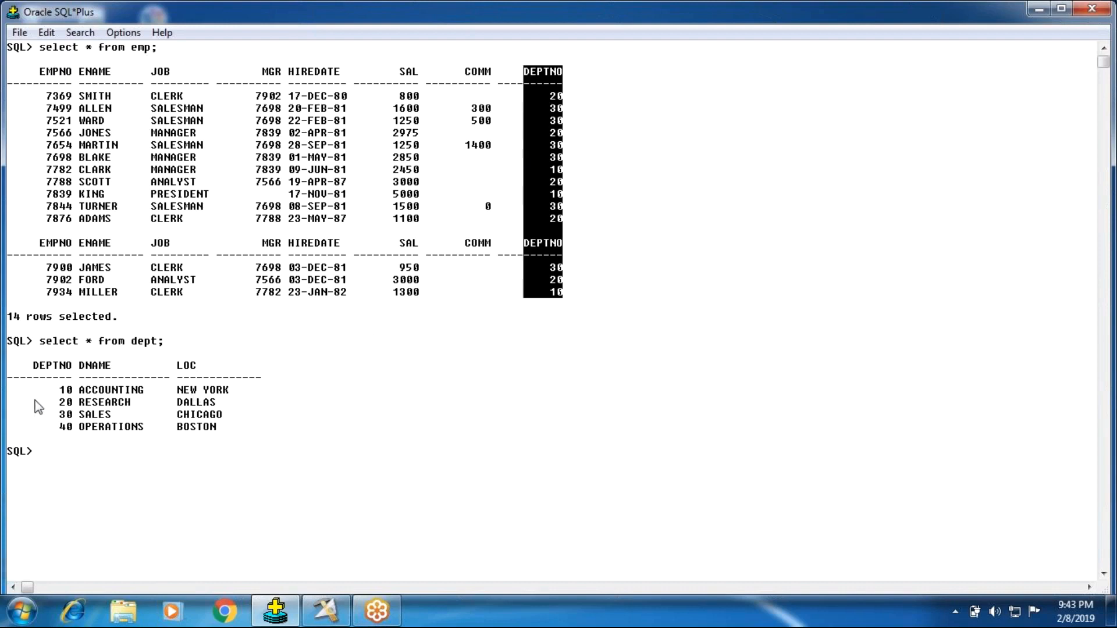
drag(131, 342, 176, 345)
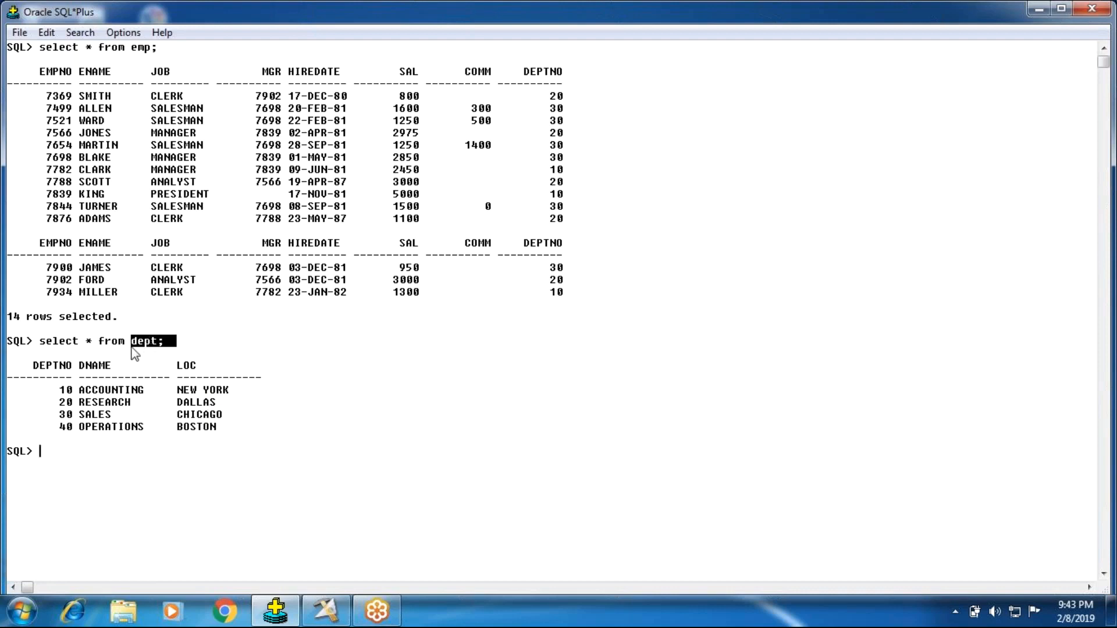
click(145, 409)
drag(141, 57, 201, 86)
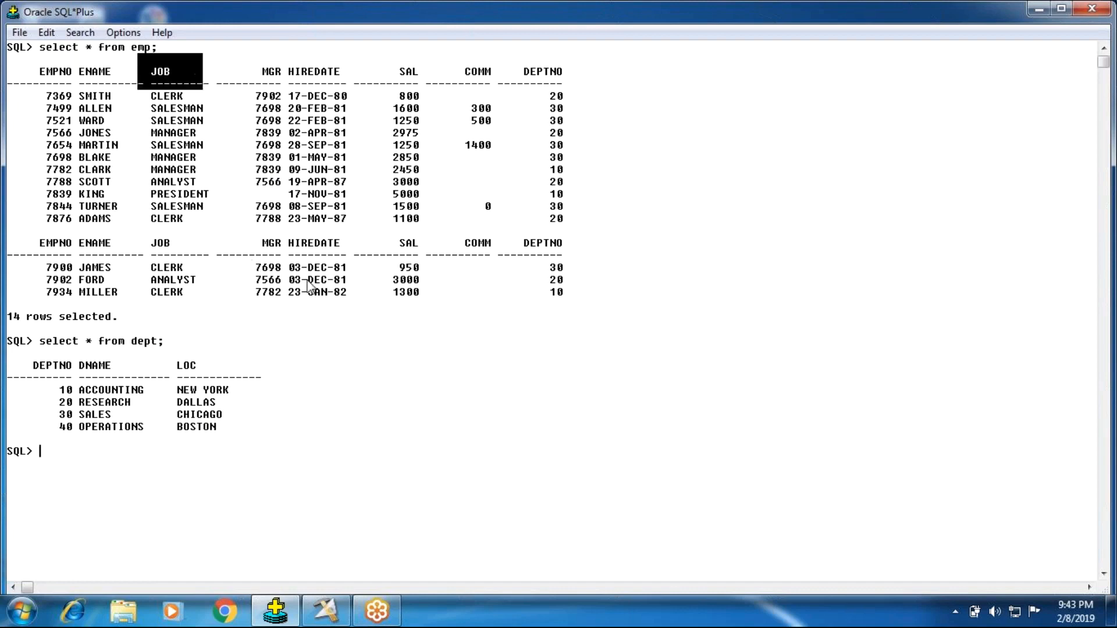
drag(573, 284, 27, 43)
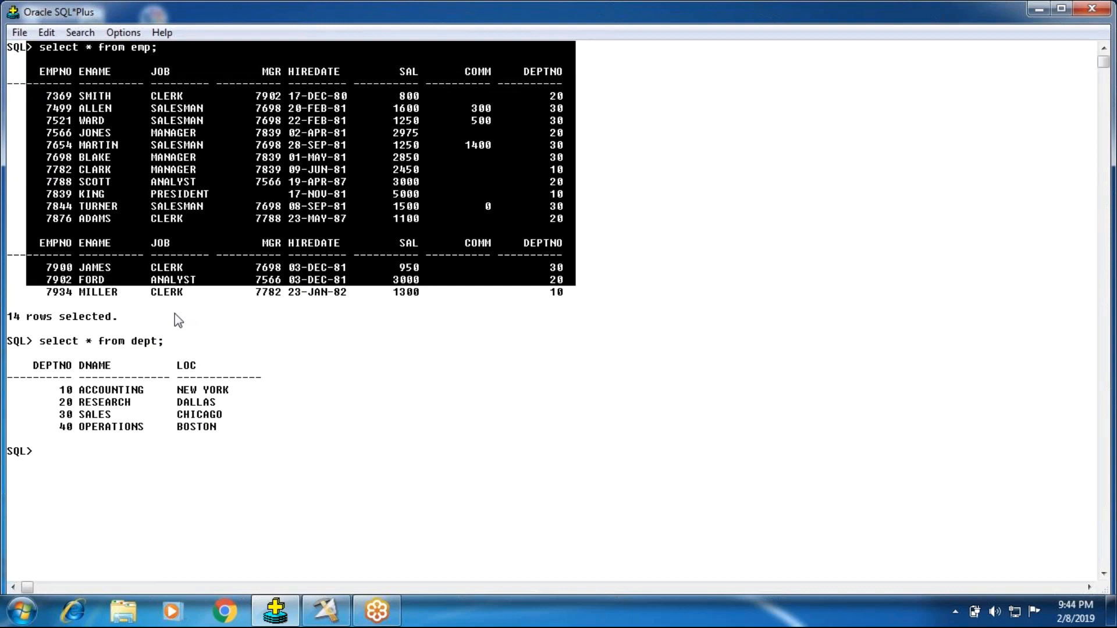
click(317, 442)
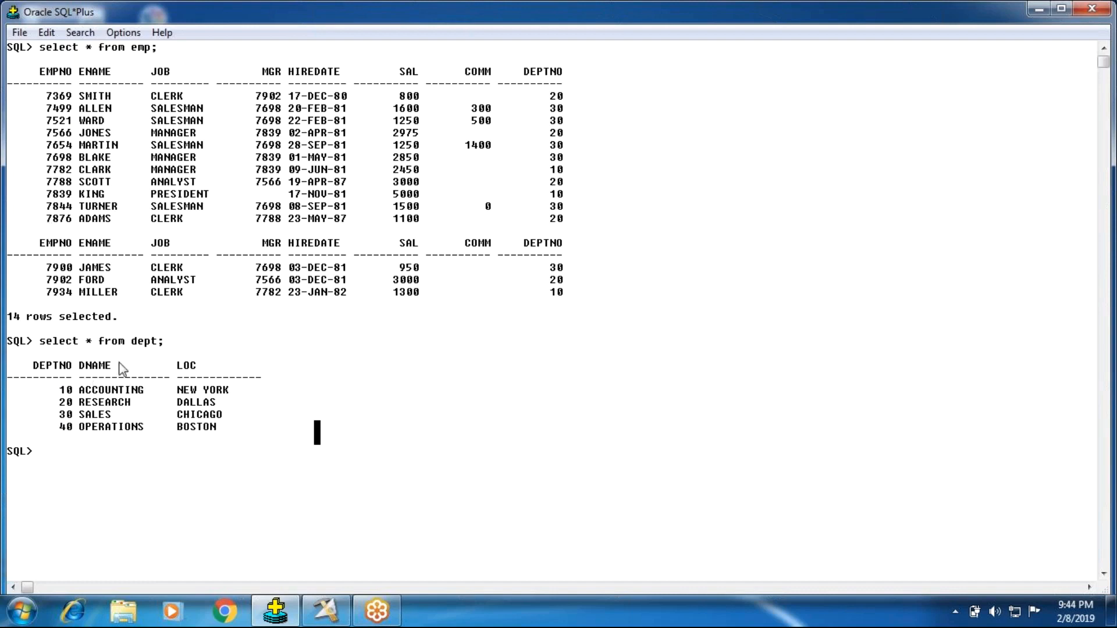
Join both tables on department number by running select * from emp,dept where emp.deptno = dept.deptno;.
text(select * from emp wh)
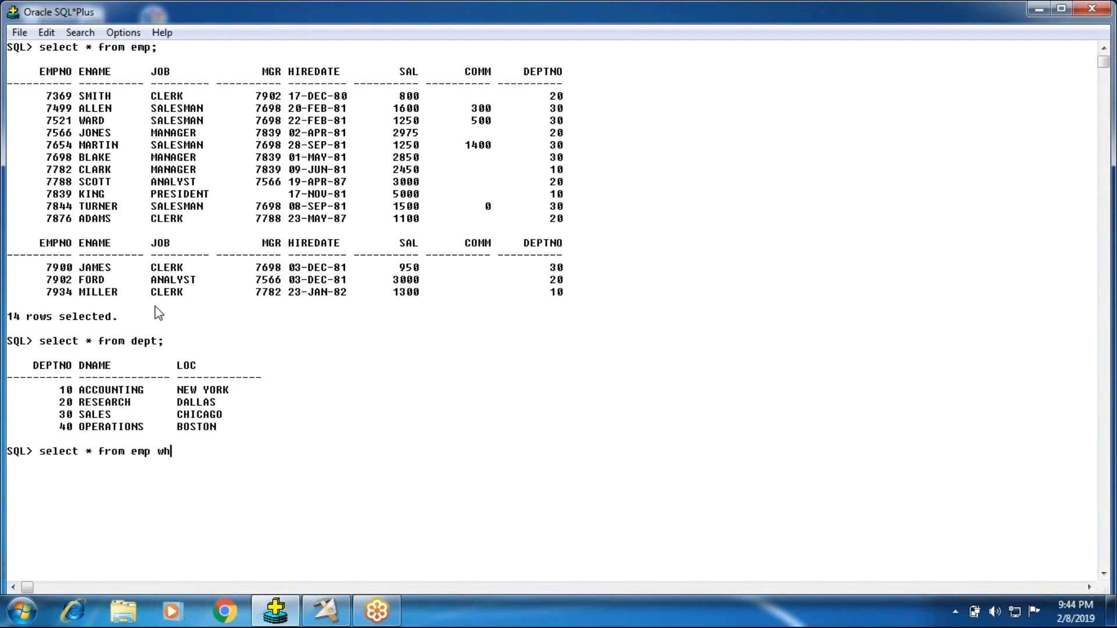
text(ere)
key(BackSpace)
key(BackSpace)
key(BackSpace)
key(BackSpace)
key(BackSpace)
key(BackSpace)
text(,dept where)
key(BackSpace)
key(BackSpace)
key(BackSpace)
text(w)
key(BackSpace)
text(ere deptno)
key(BackSpace)
key(BackSpace)
key(BackSpace)
key(BackSpace)
key(BackSpace)
key(BackSpace)
text(emp.deptno )
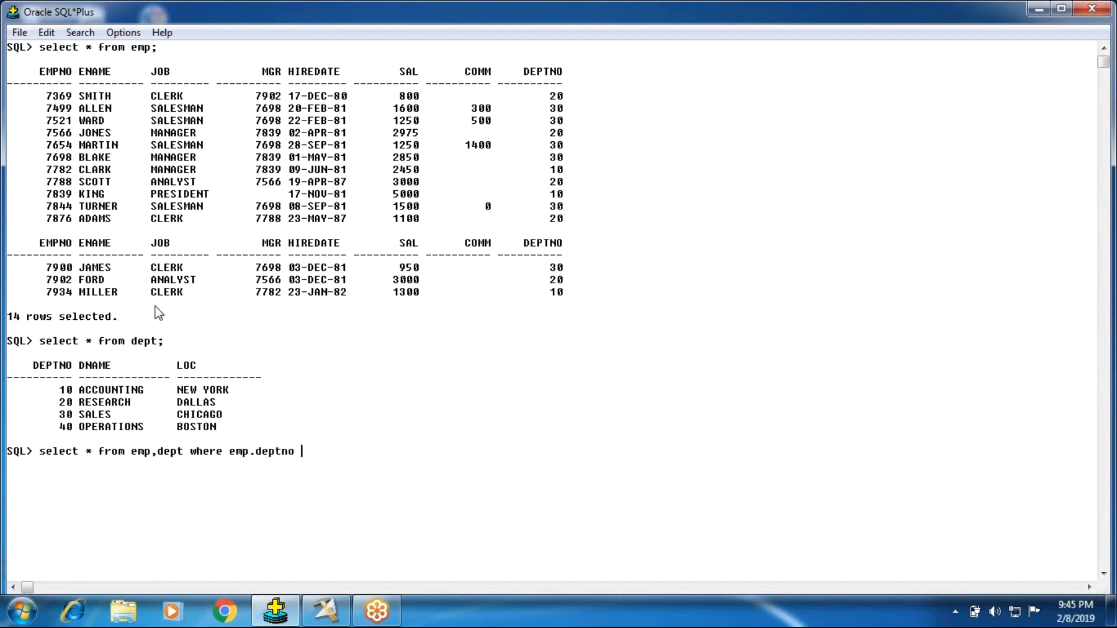
text(= dept.de)
text(ptno;)
key(Return)
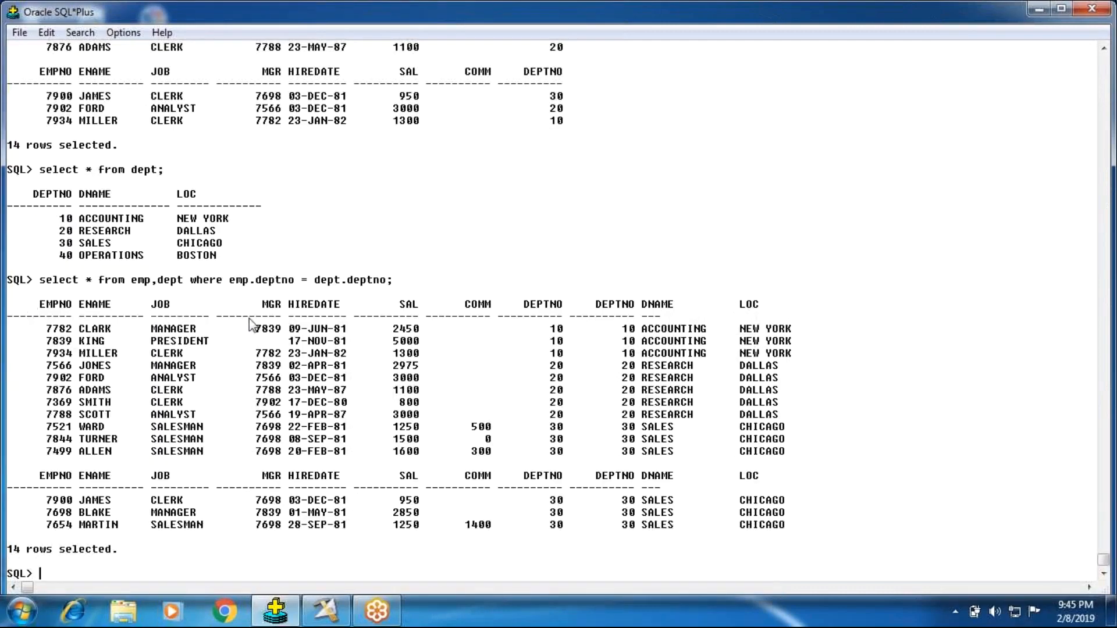
Examine the dept rows, the join condition, and the DNAME and LOC columns in the join result.
drag(60, 220, 70, 255)
drag(18, 151, 10, 160)
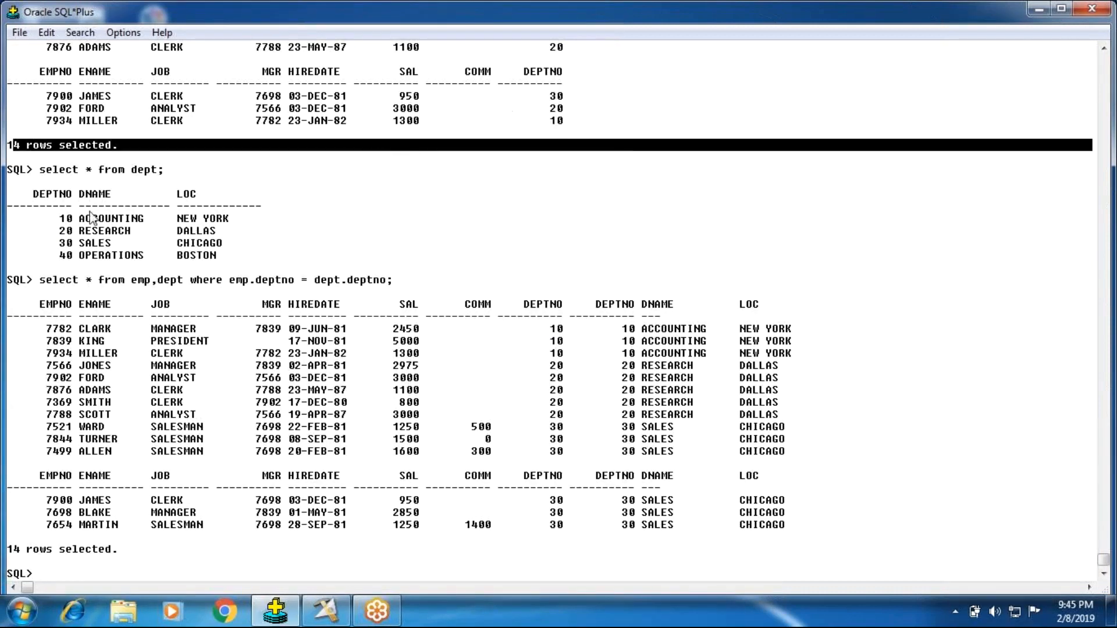
drag(59, 216, 230, 252)
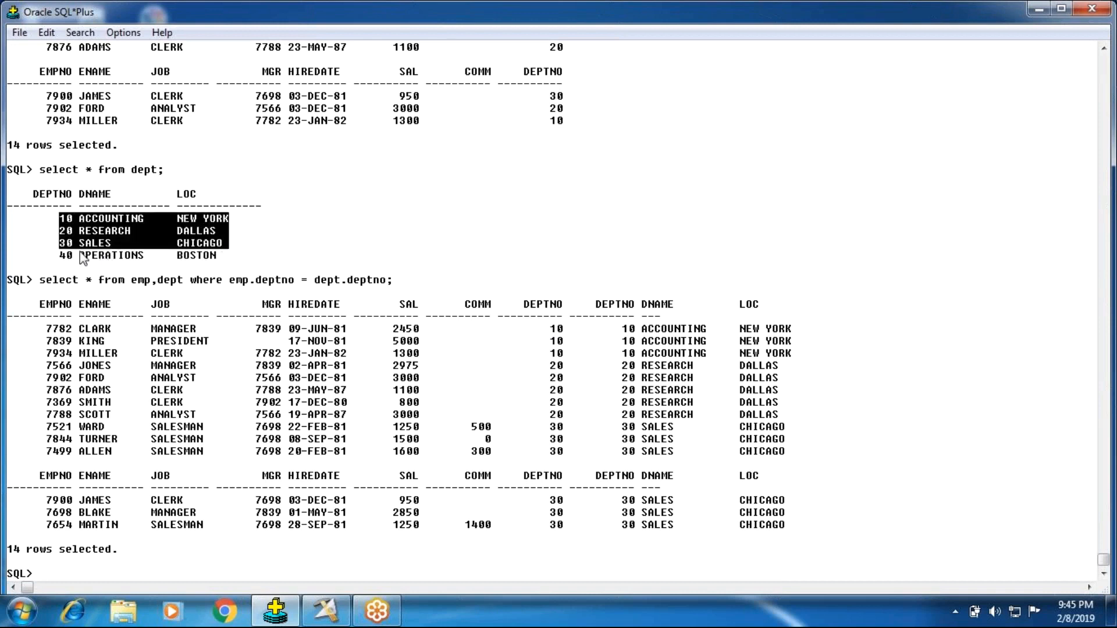
drag(60, 255, 233, 259)
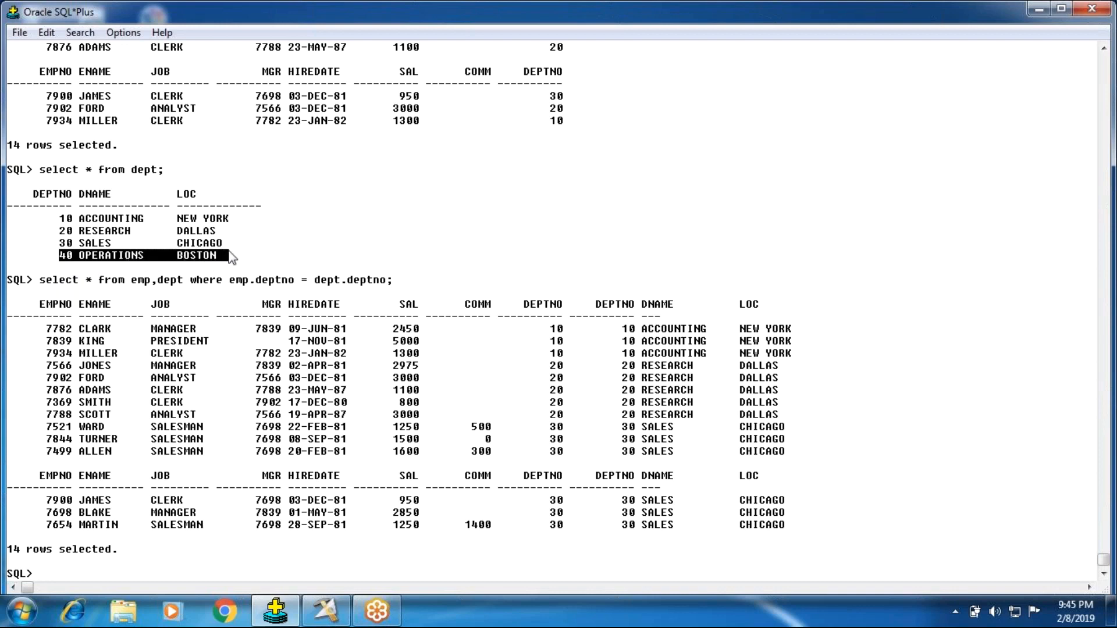
click(420, 168)
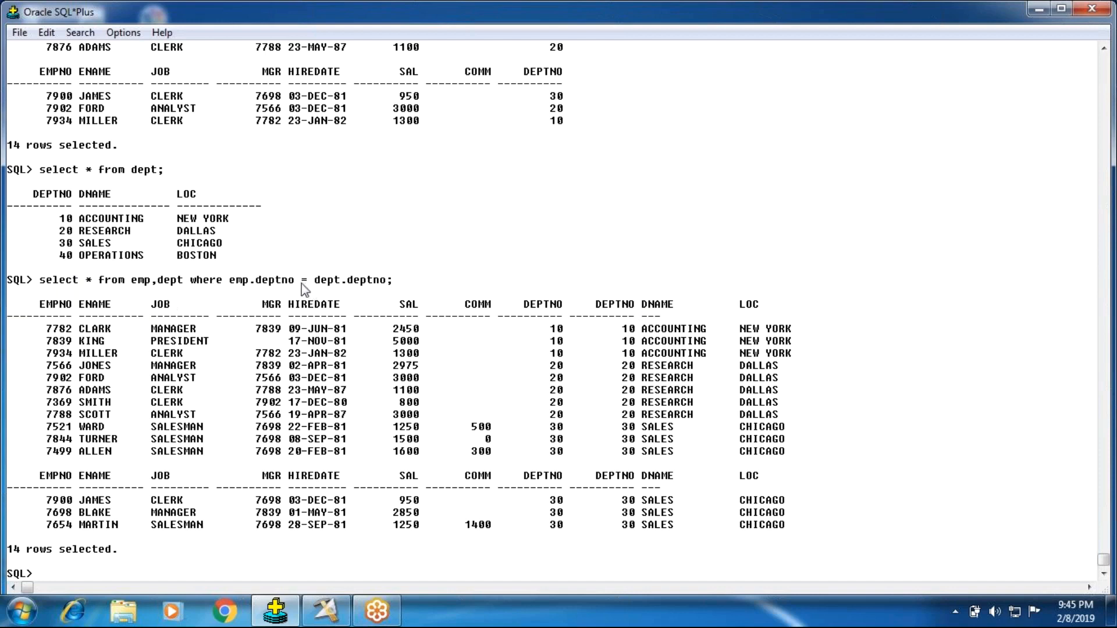
drag(237, 281, 377, 292)
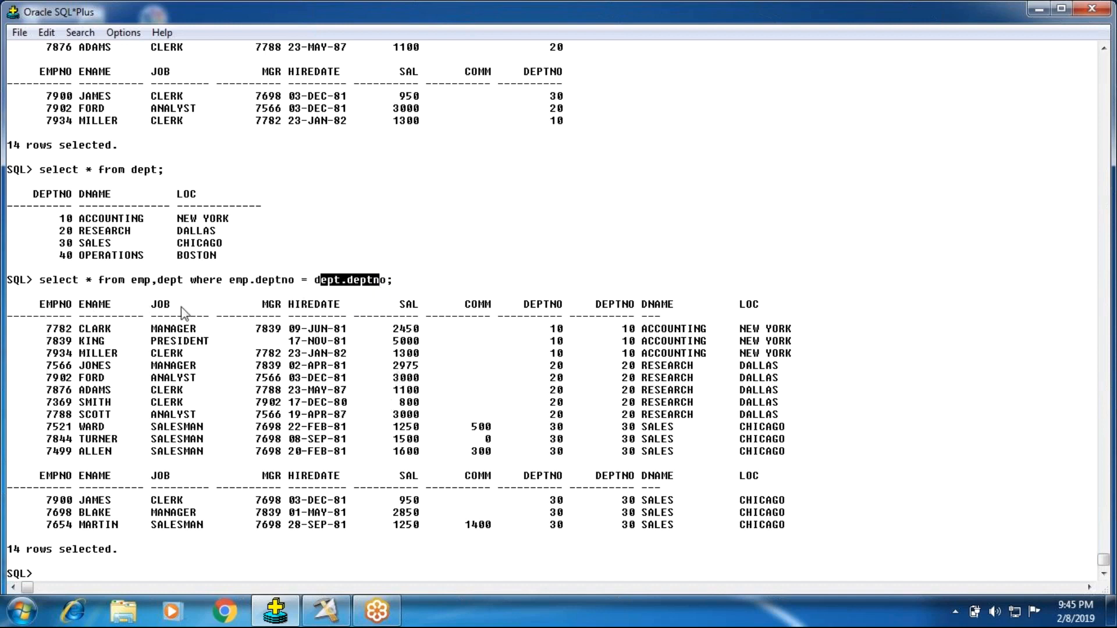
drag(635, 299, 706, 530)
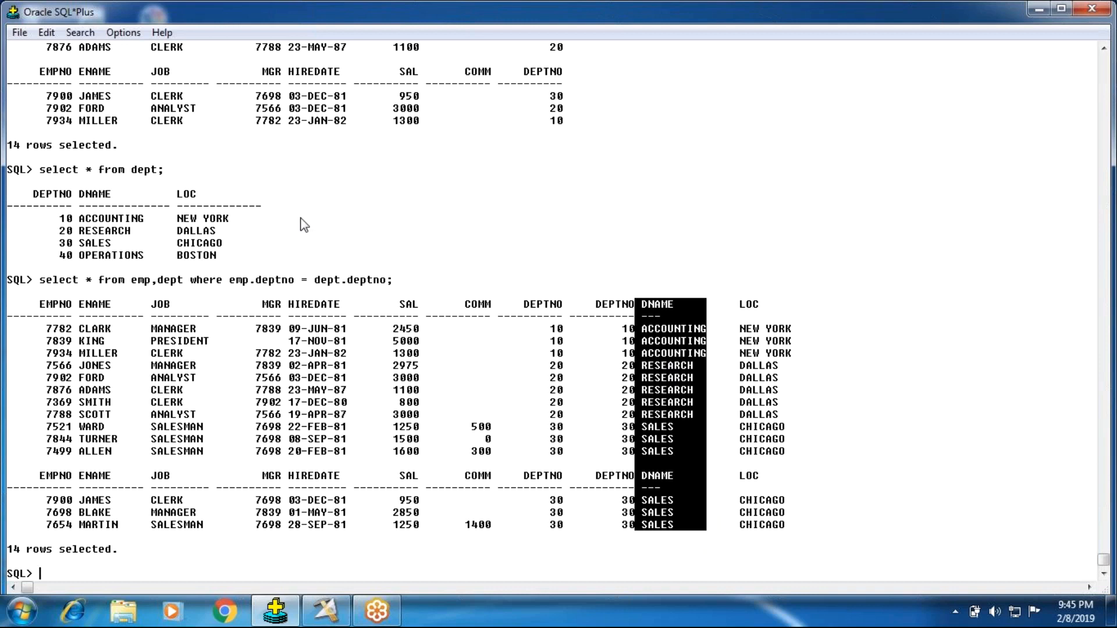
click(752, 317)
drag(740, 331, 791, 531)
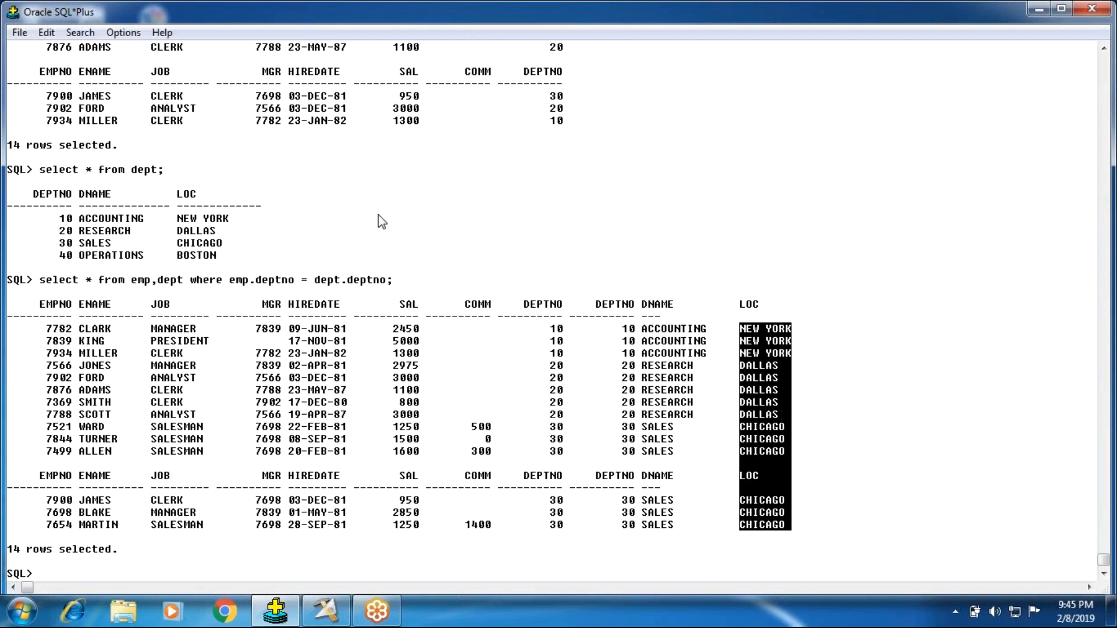
Run select e.deptno,d.dname from emp e, dept d where e.deptno = d.deptno; and review the rows by department.
text(select)
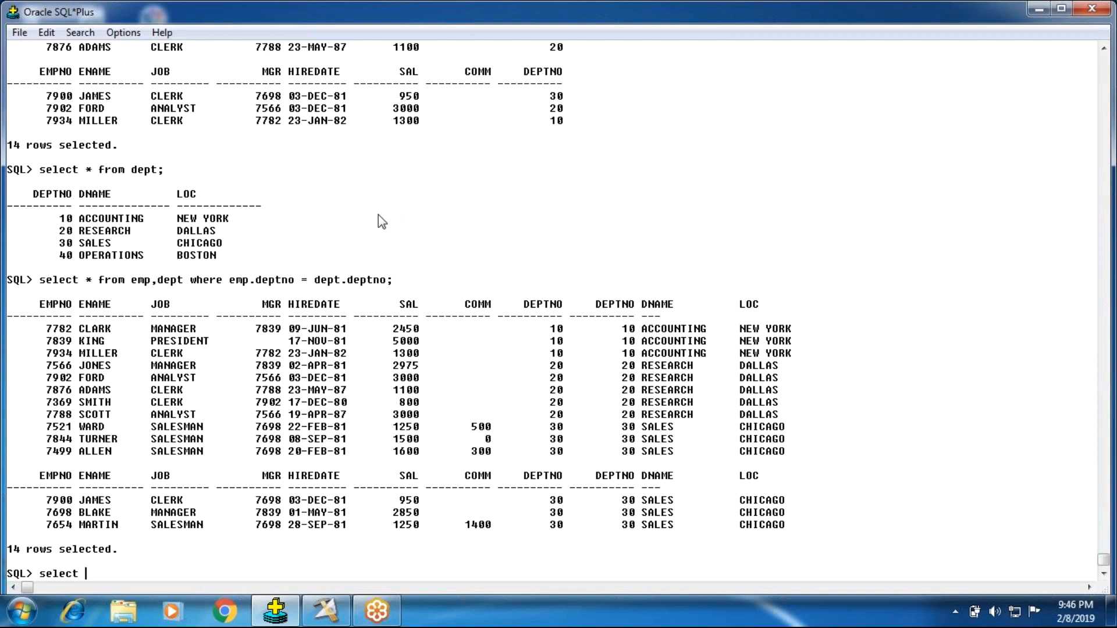
text(emp)
key(BackSpace)
key(BackSpace)
text(.deptno,d.dname from emp e, dept)
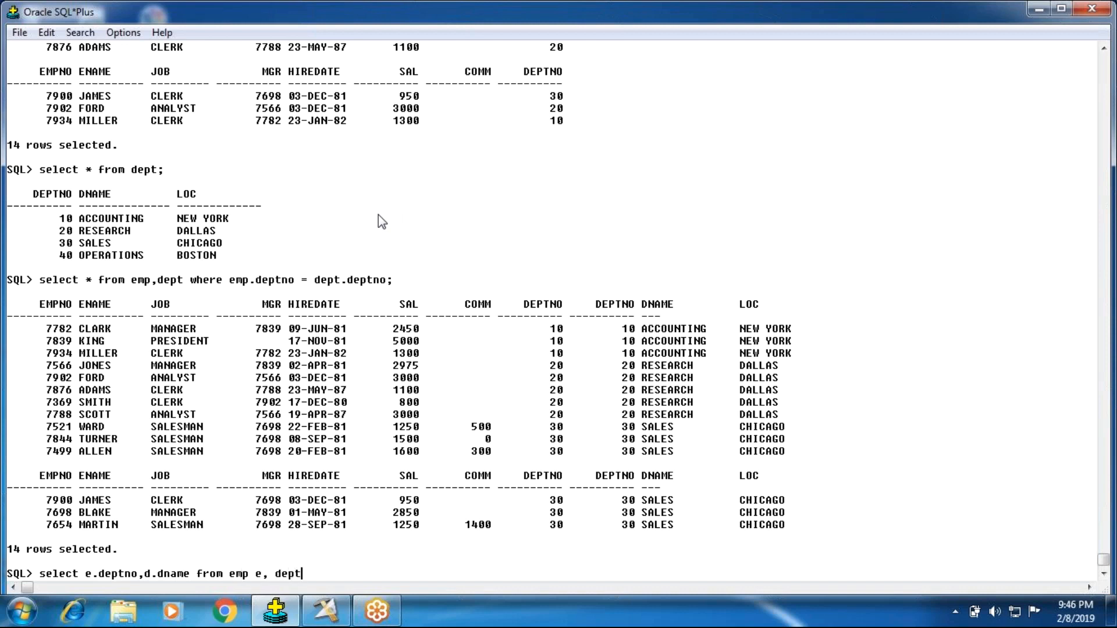
text( d from)
key(BackSpace)
key(BackSpace)
key(BackSpace)
key(BackSpace)
key(BackSpace)
text(where e.deptno = de)
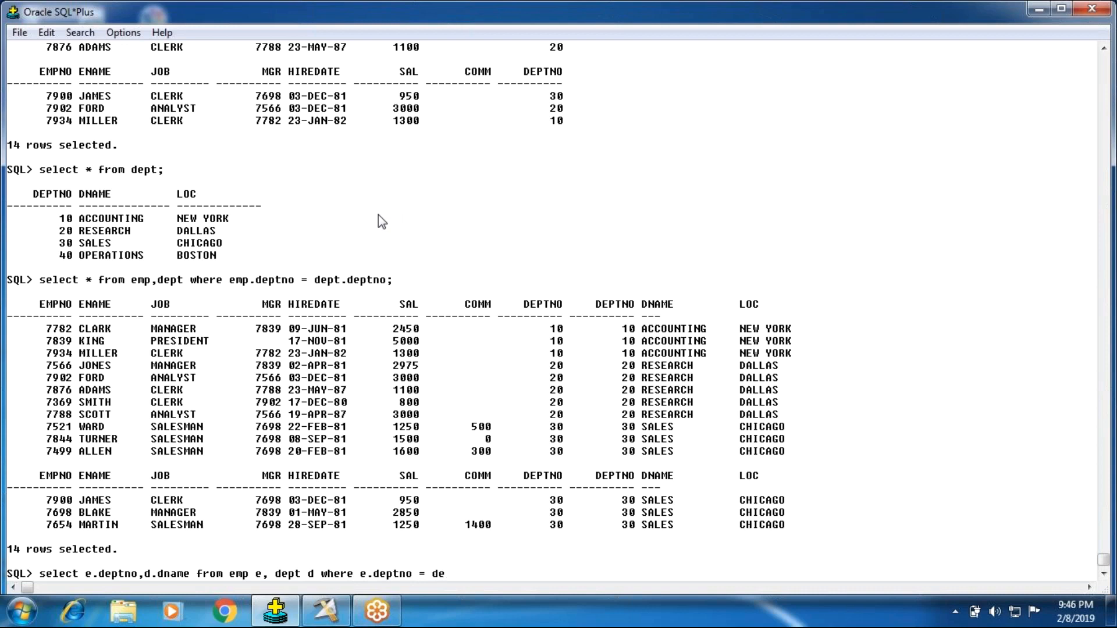
key(BackSpace)
text(.deptno;)
key(Return)
drag(65, 331, 201, 359)
drag(50, 367, 154, 414)
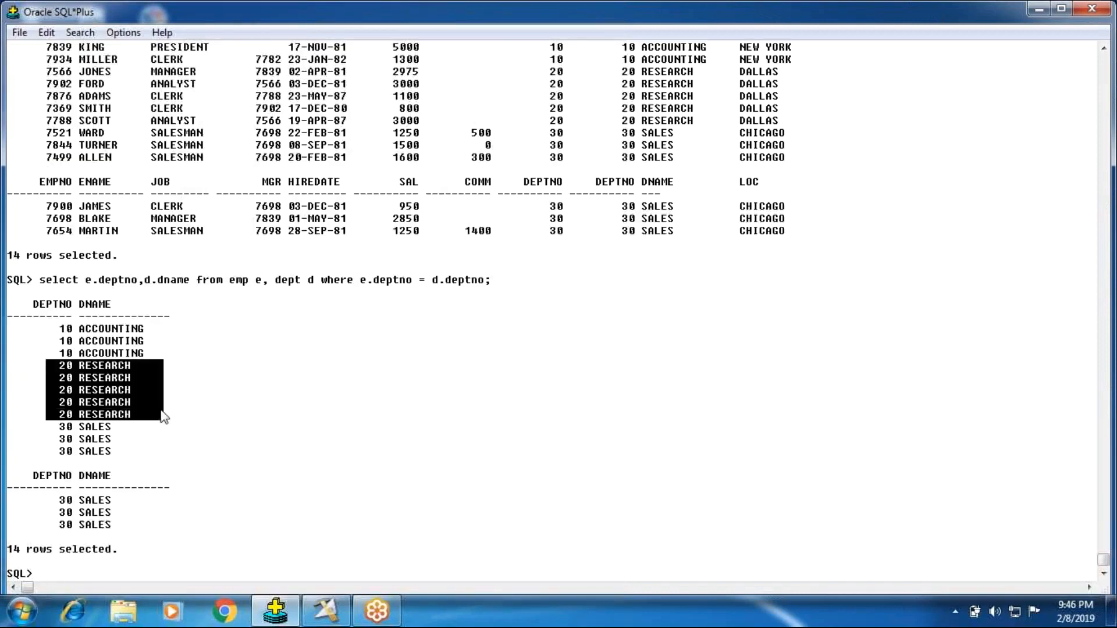
drag(54, 431, 150, 529)
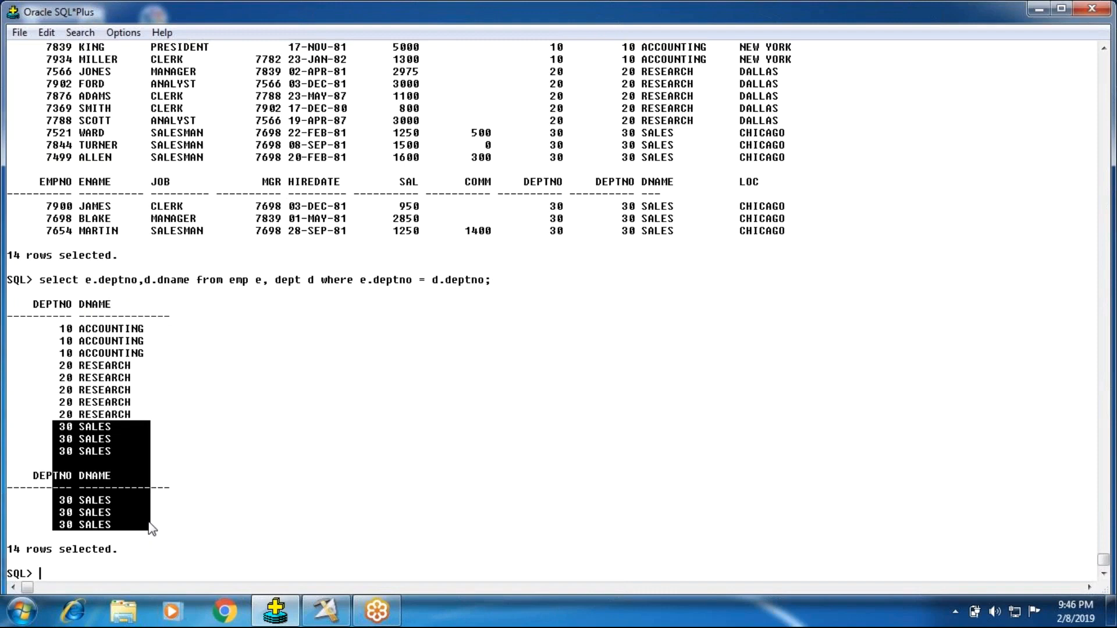
click(273, 509)
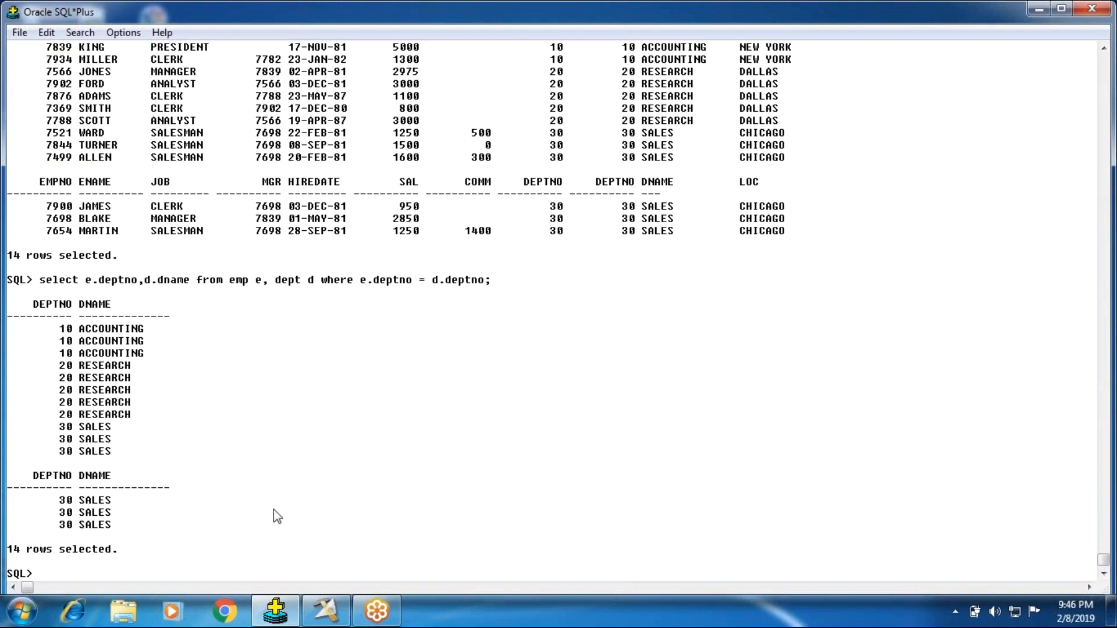
Switch from SQL*Plus to DataStage Designer.
click(1040, 9)
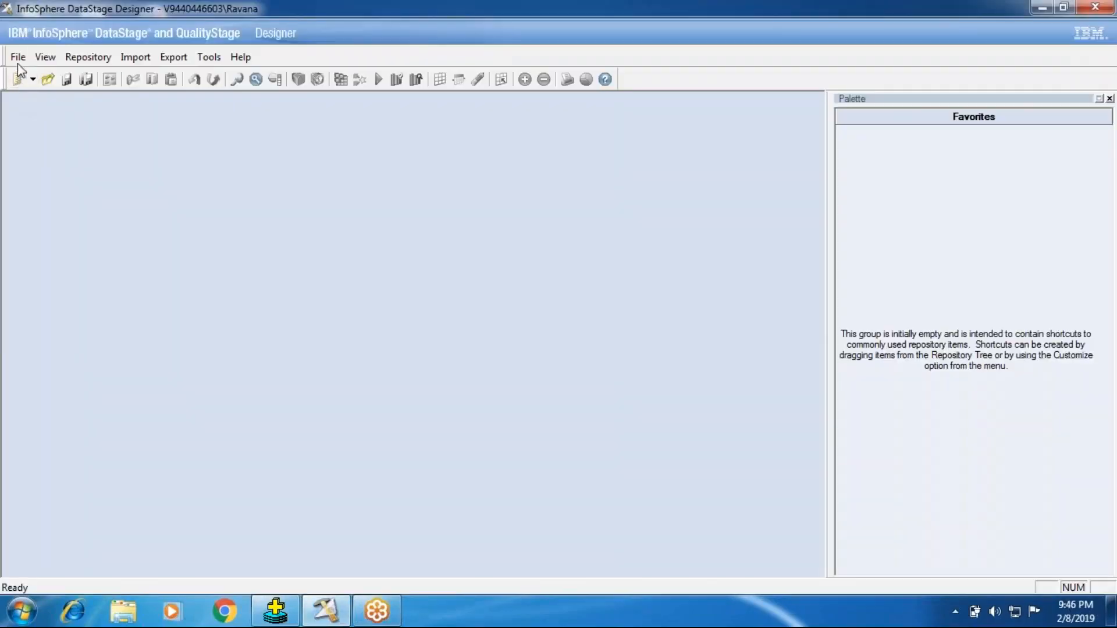
click(19, 57)
click(40, 94)
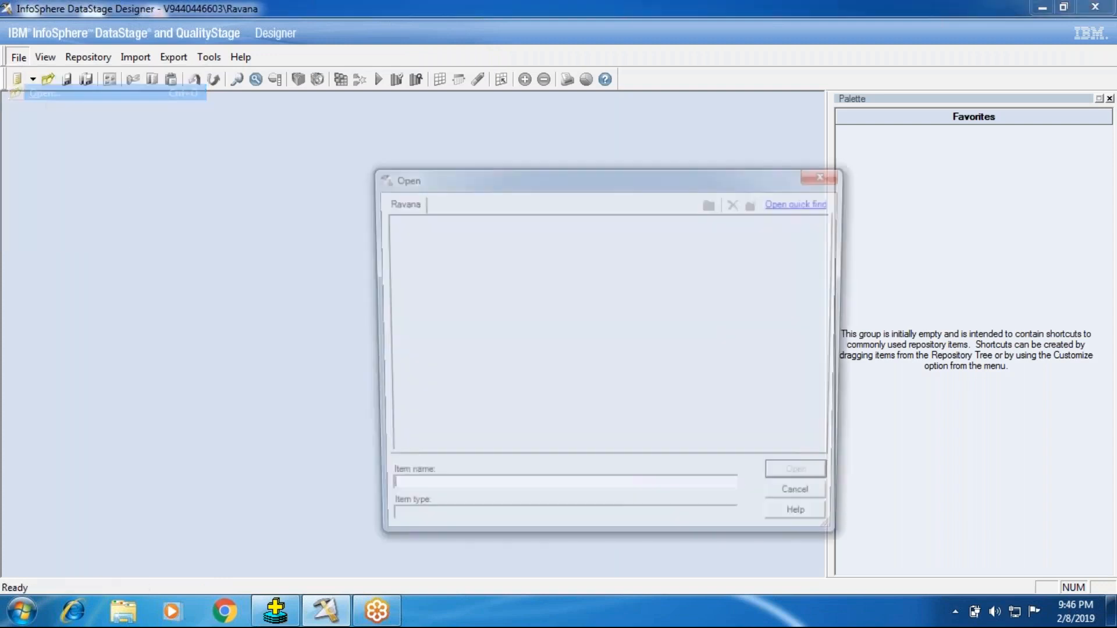
click(403, 377)
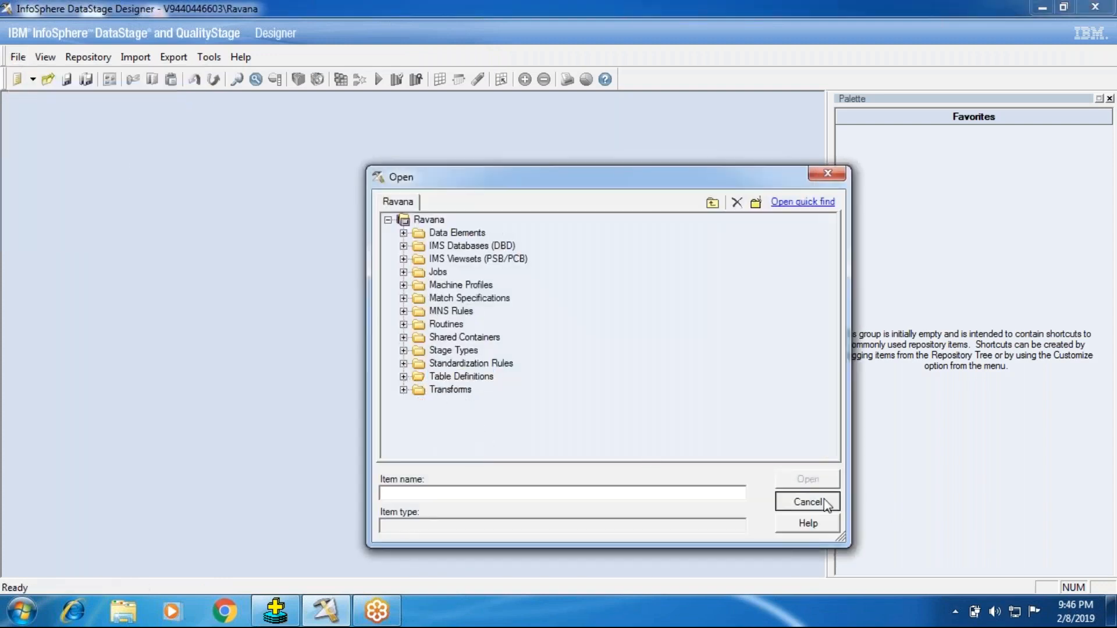
click(814, 501)
Create a new parallel job and maximize its design canvas.
click(18, 57)
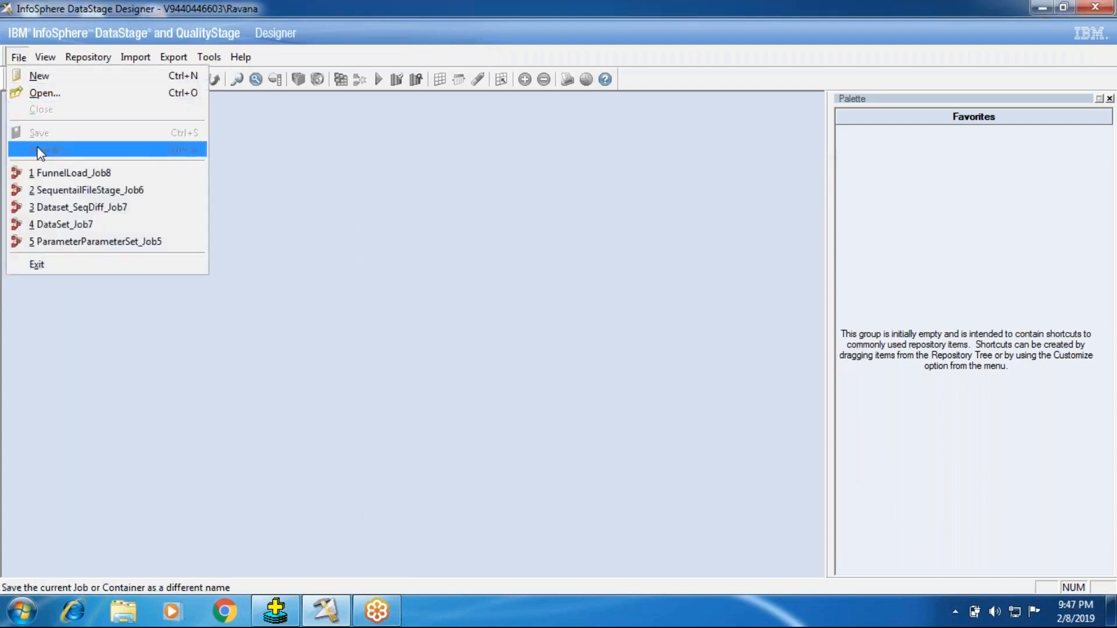
click(44, 78)
click(540, 207)
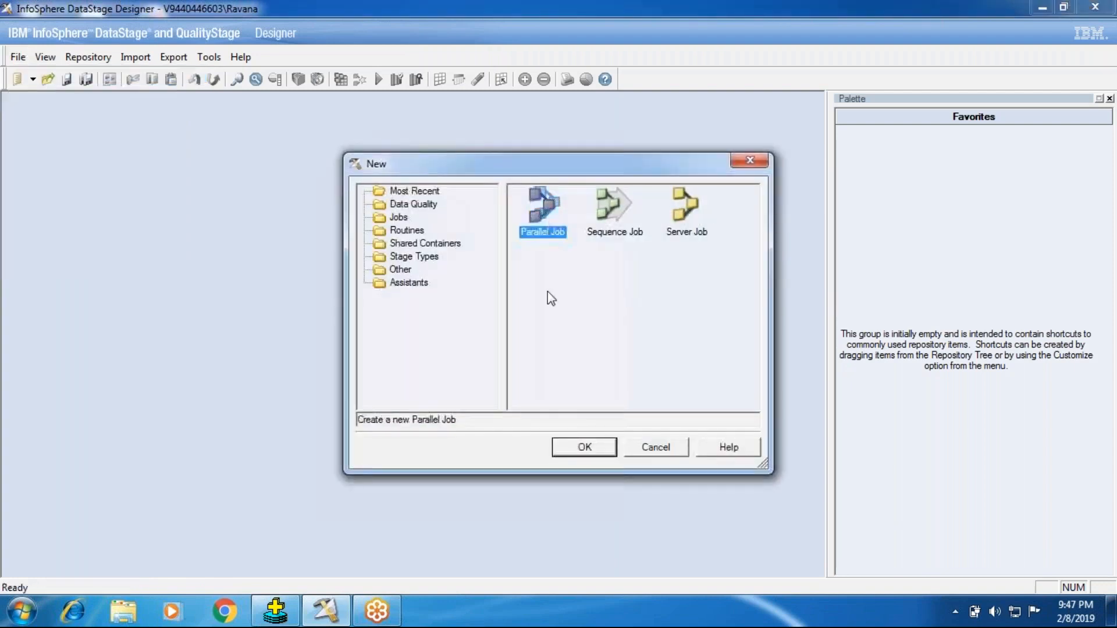
click(583, 450)
click(632, 111)
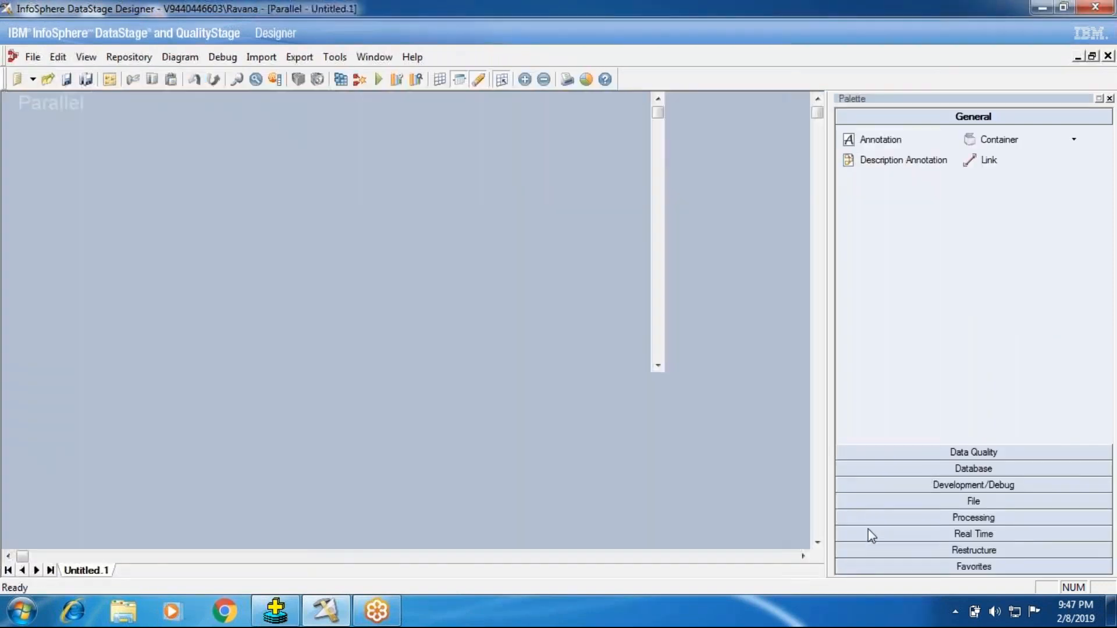
Place two Oracle Connector stages on the job canvas, the second above and to the right of the first.
click(957, 469)
click(855, 255)
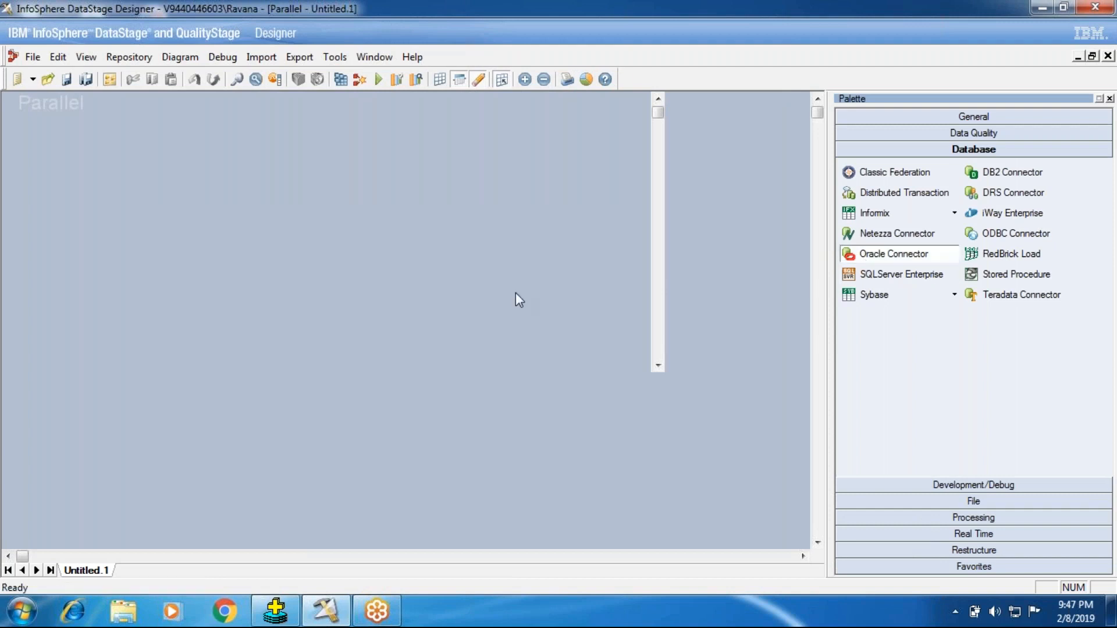
click(58, 285)
click(857, 256)
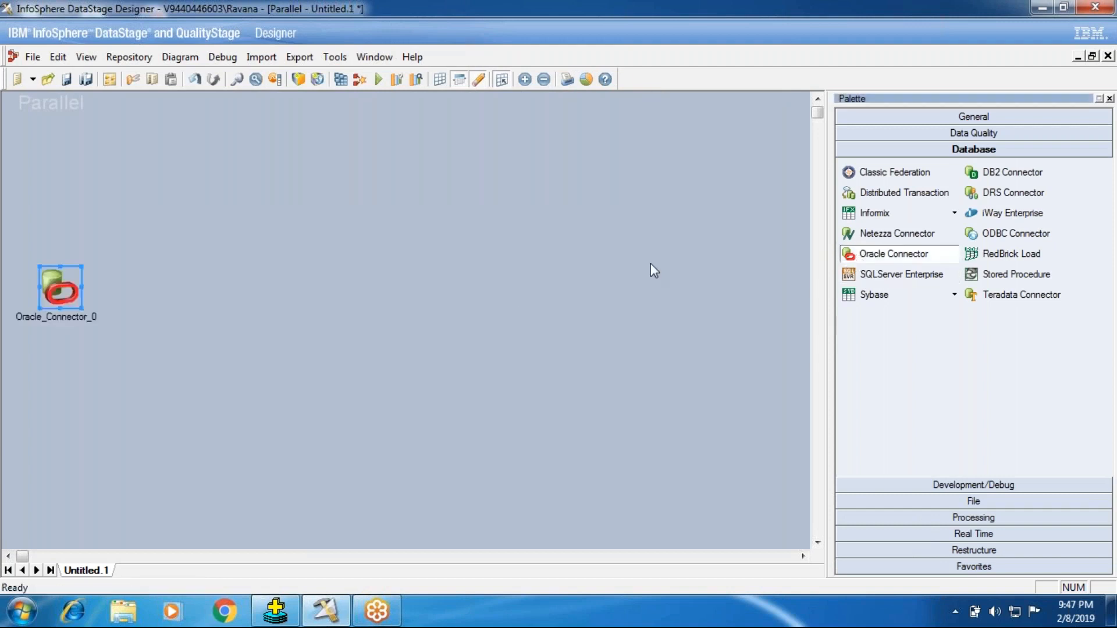
click(181, 173)
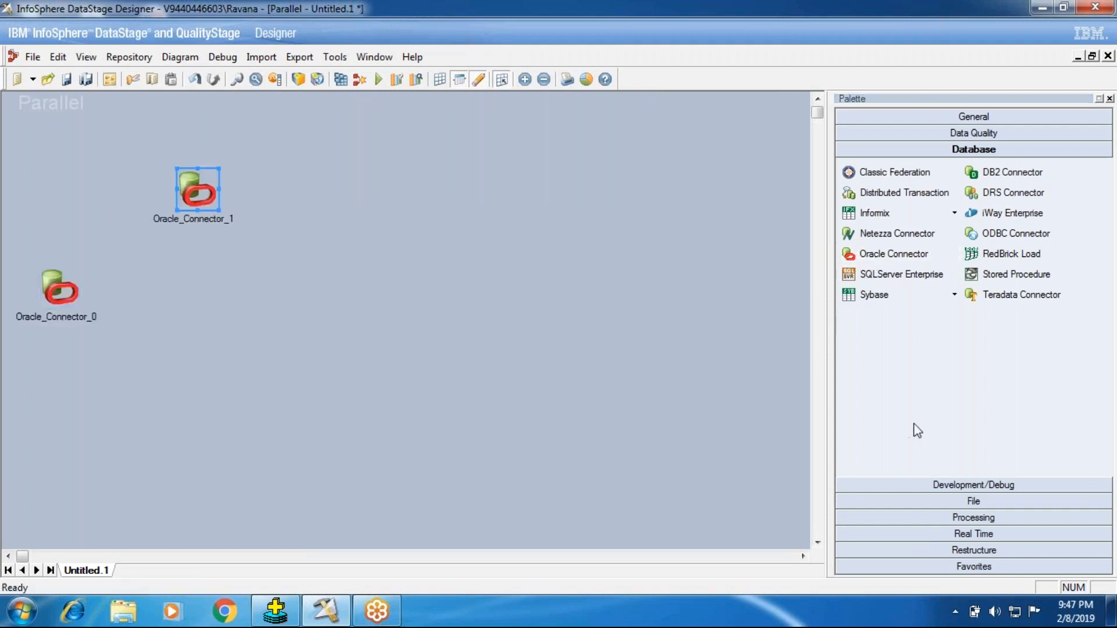
Add a Join stage below the upper Oracle connector and a Data Set stage to the right of the join.
click(942, 517)
scroll(920, 407, down, 3)
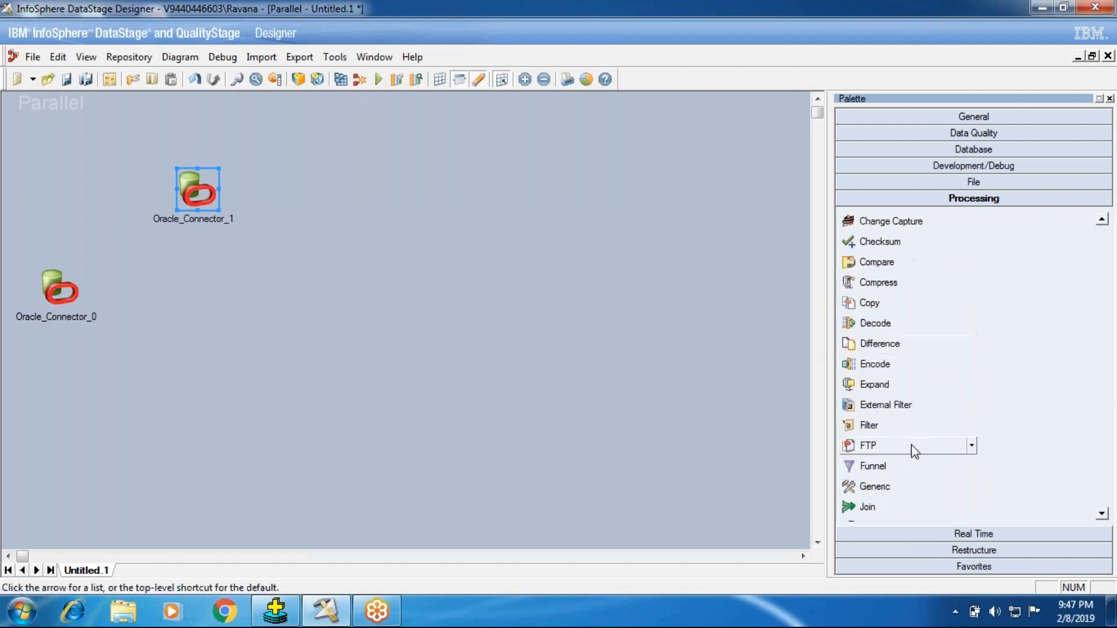
click(896, 426)
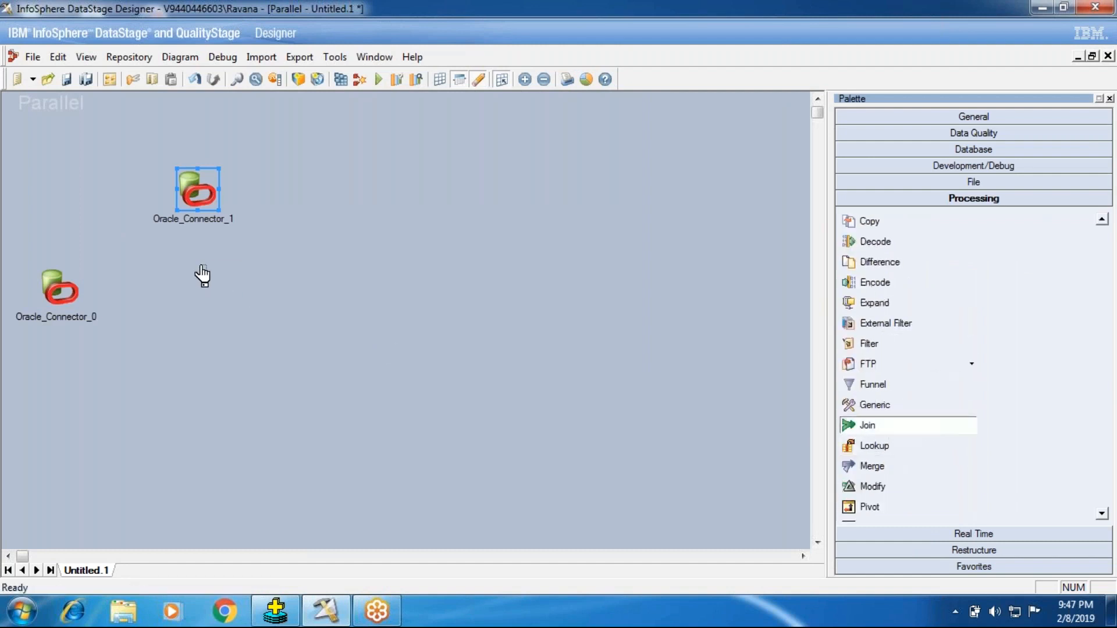
click(200, 272)
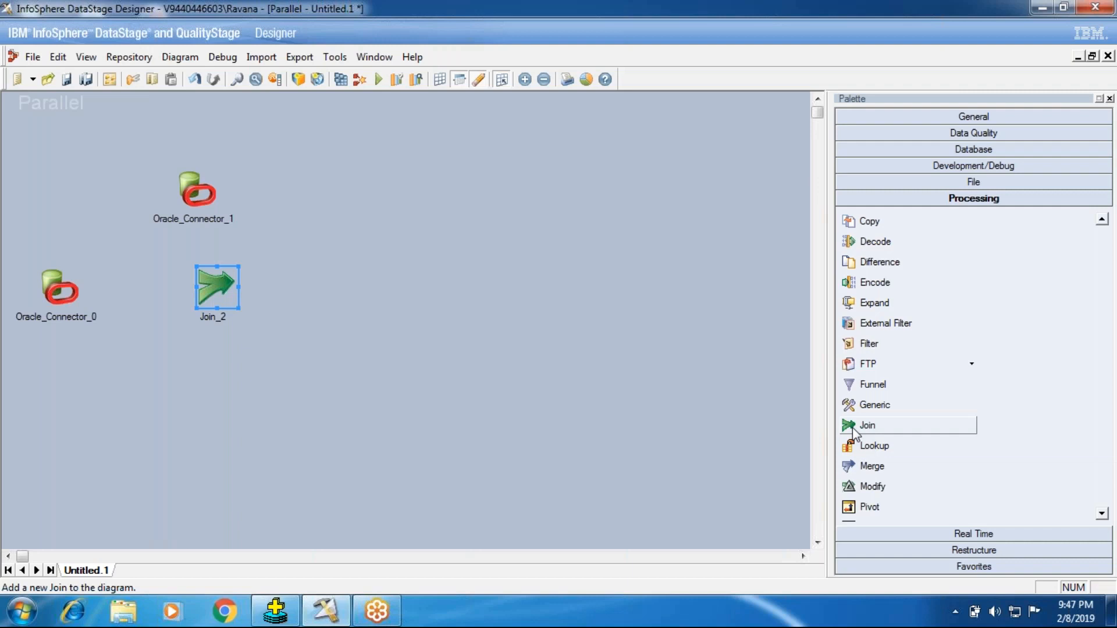
click(931, 182)
drag(982, 214, 371, 289)
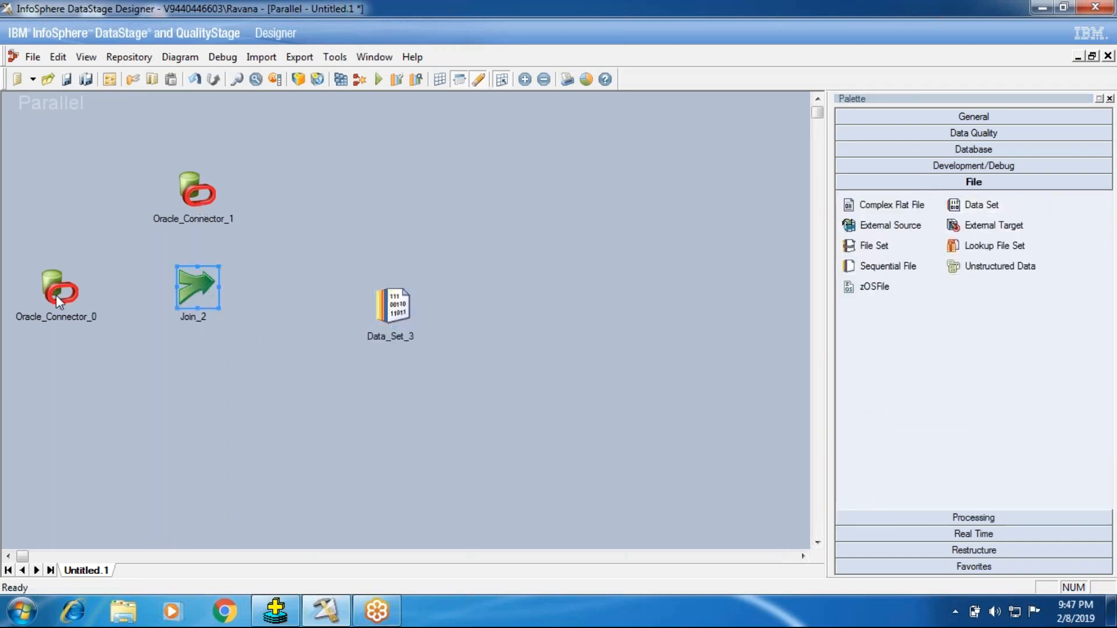
Link both Oracle connectors to the Join stage and link the Join stage to the Data Set.
mouse_move(57, 294)
mouse_down()
mouse_move(207, 308)
mouse_move(222, 281)
mouse_move(198, 285)
mouse_up()
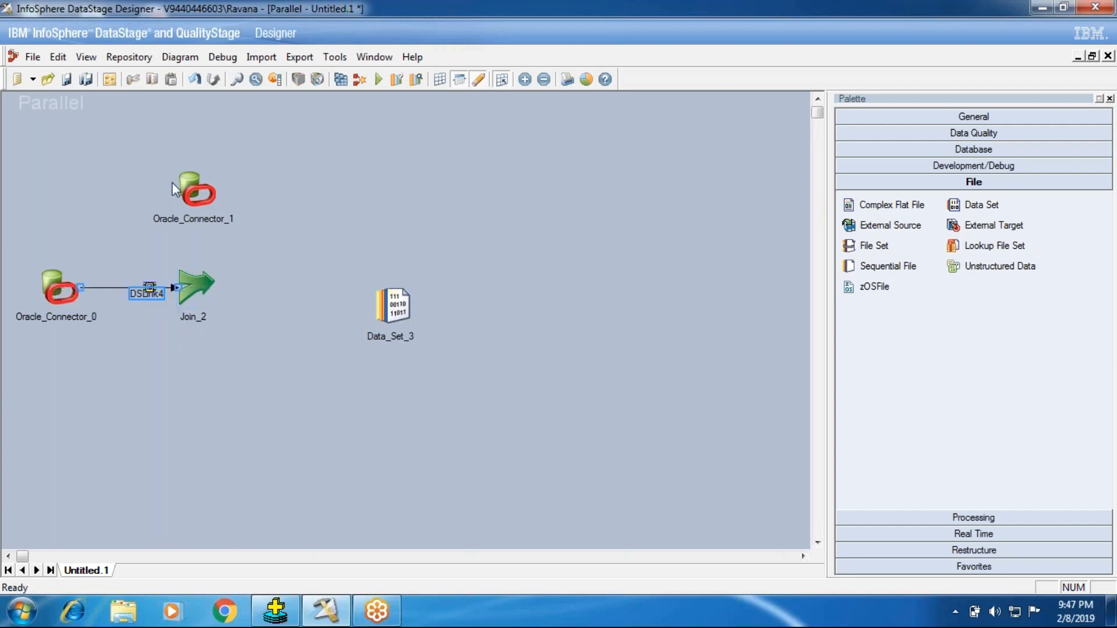
mouse_move(192, 202)
mouse_down()
mouse_move(194, 312)
mouse_move(197, 288)
mouse_move(383, 338)
mouse_move(387, 325)
mouse_up()
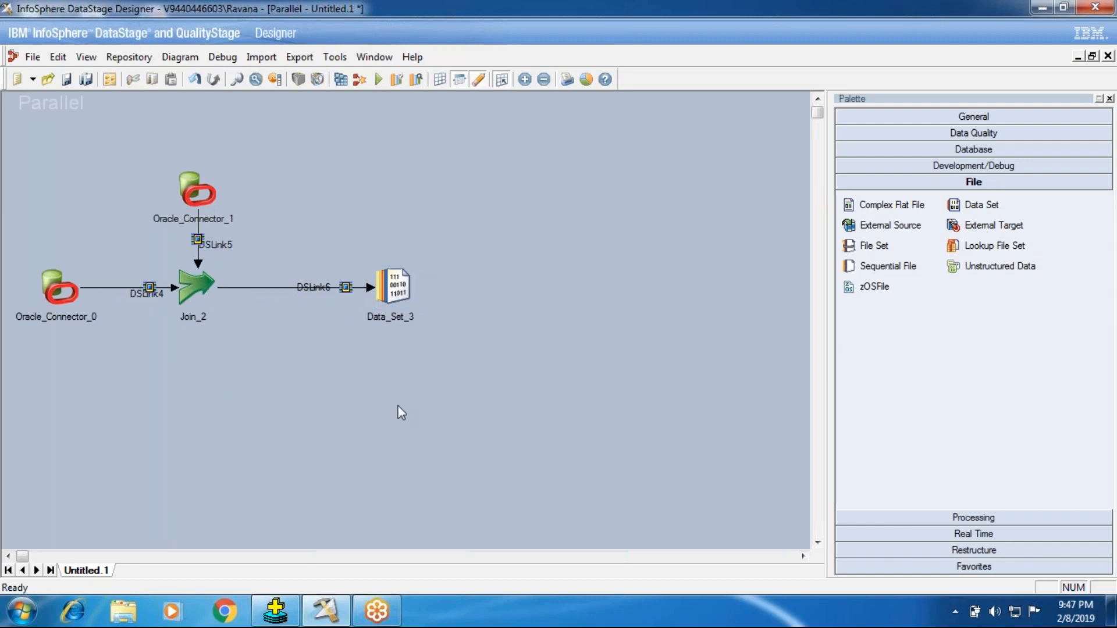
Configure Oracle_Connector_0 with server oracle, username scott, the account password, SQL generation at runtime set to Yes, and table name emp.
double_click(58, 296)
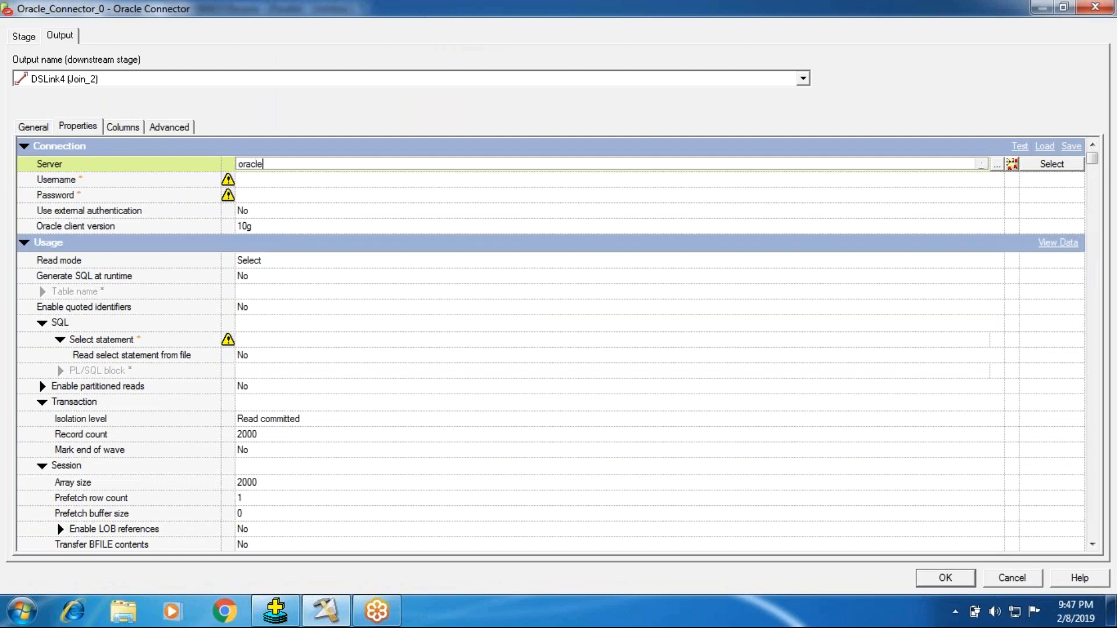
key(Tab)
text(scott)
key(Tab)
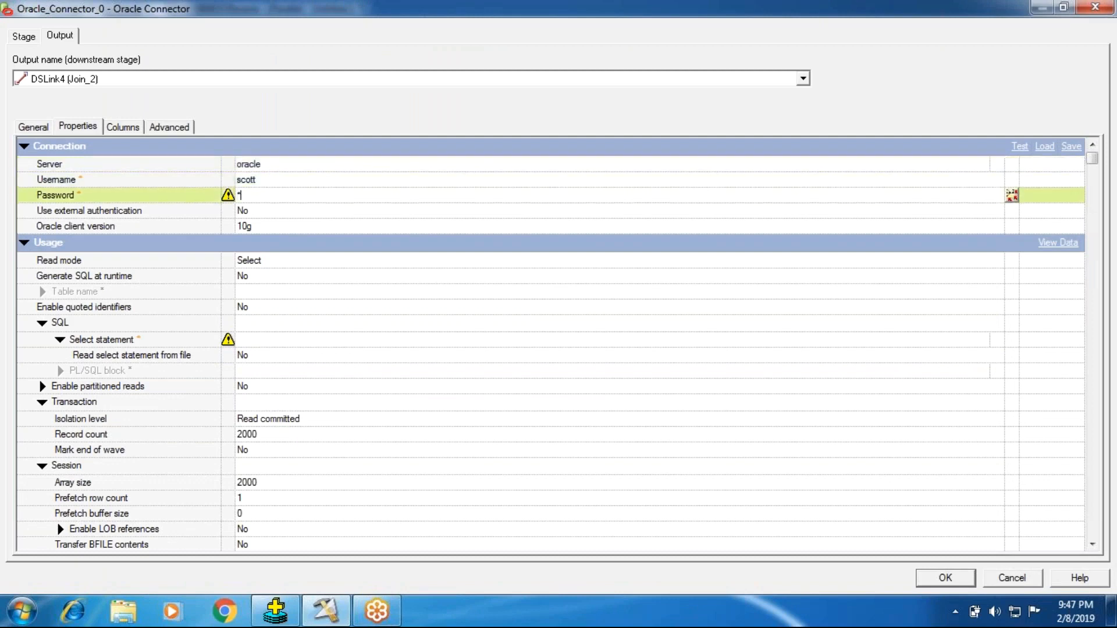
click(252, 277)
click(251, 293)
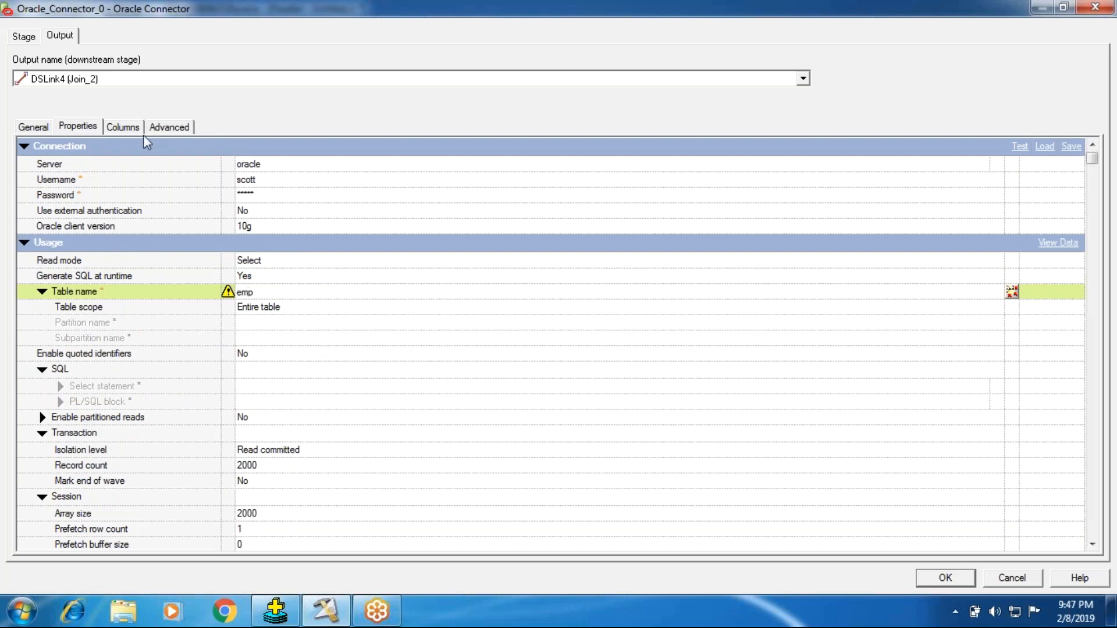
Load all columns of the emp table definition into Oracle_Connector_0 and apply the connector settings.
click(123, 127)
click(1060, 530)
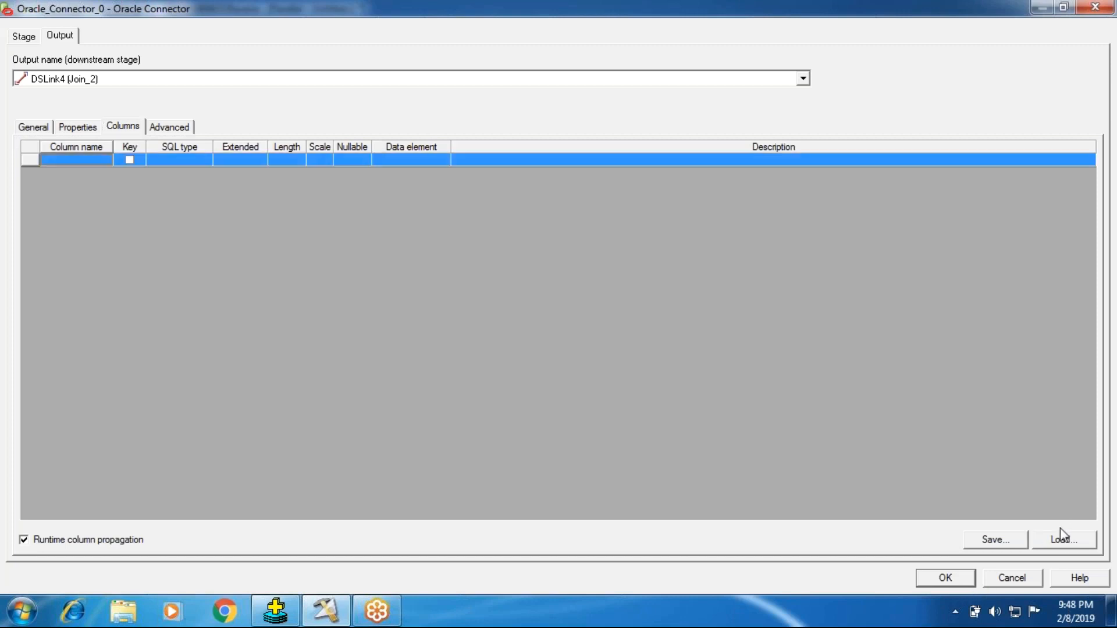
click(1059, 533)
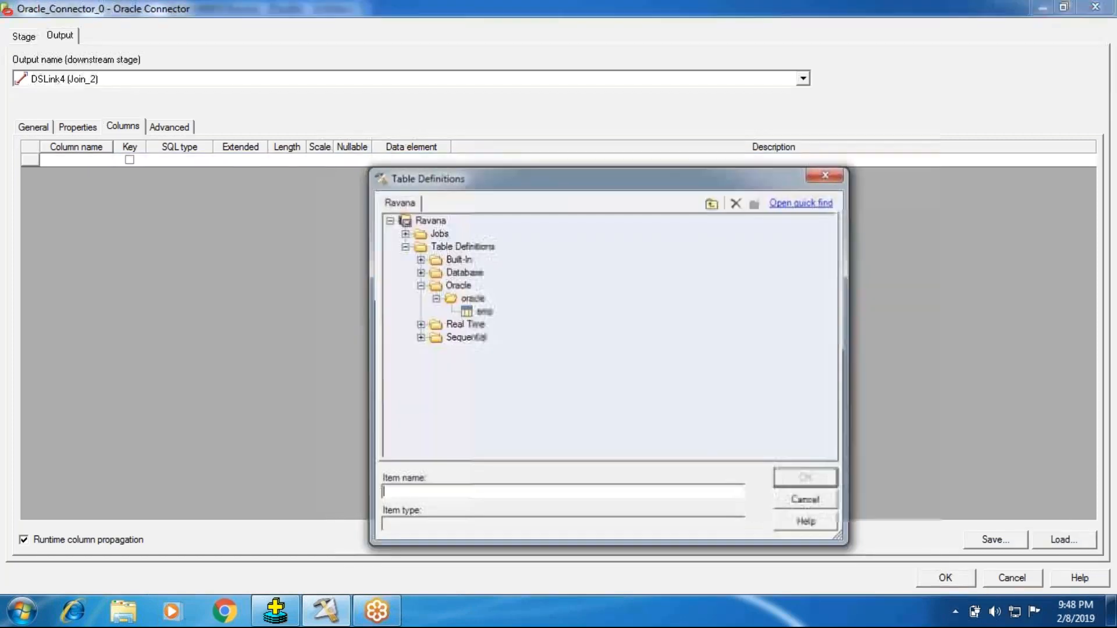
click(463, 313)
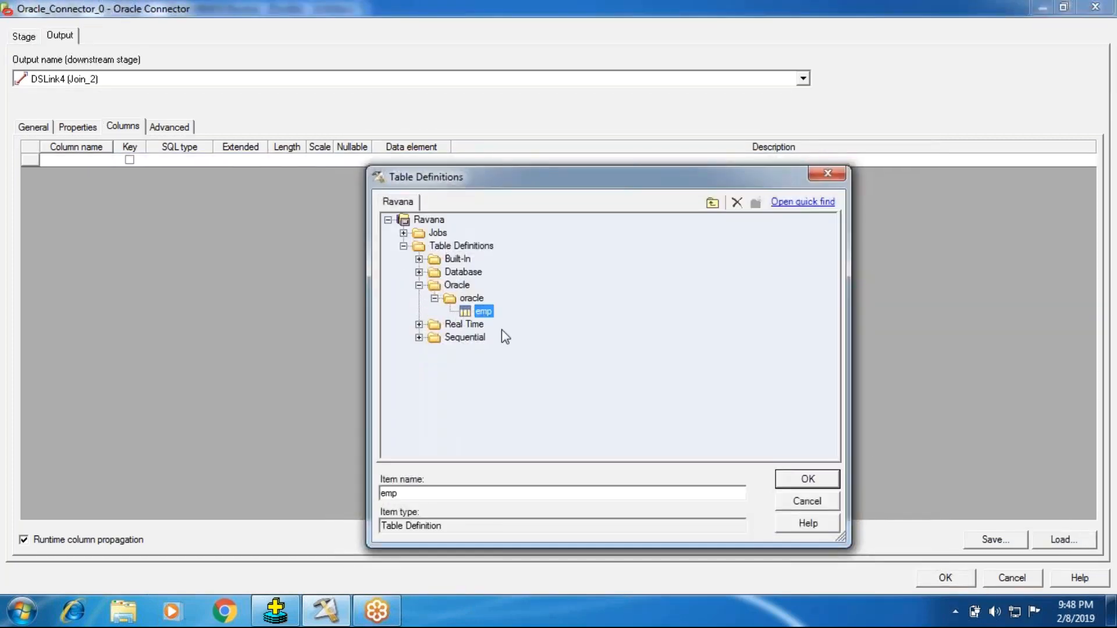
click(792, 485)
click(792, 192)
click(945, 579)
Set Oracle_Connector_1's connection to server oracle with username scott and enter the account password.
click(196, 186)
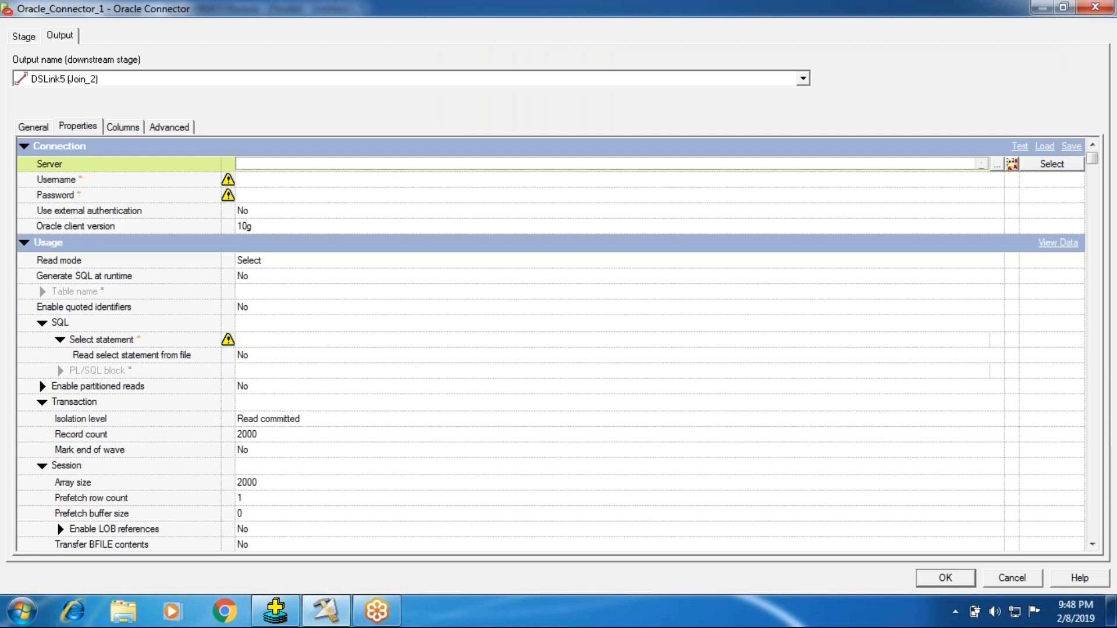
key(Tab)
text(sc)
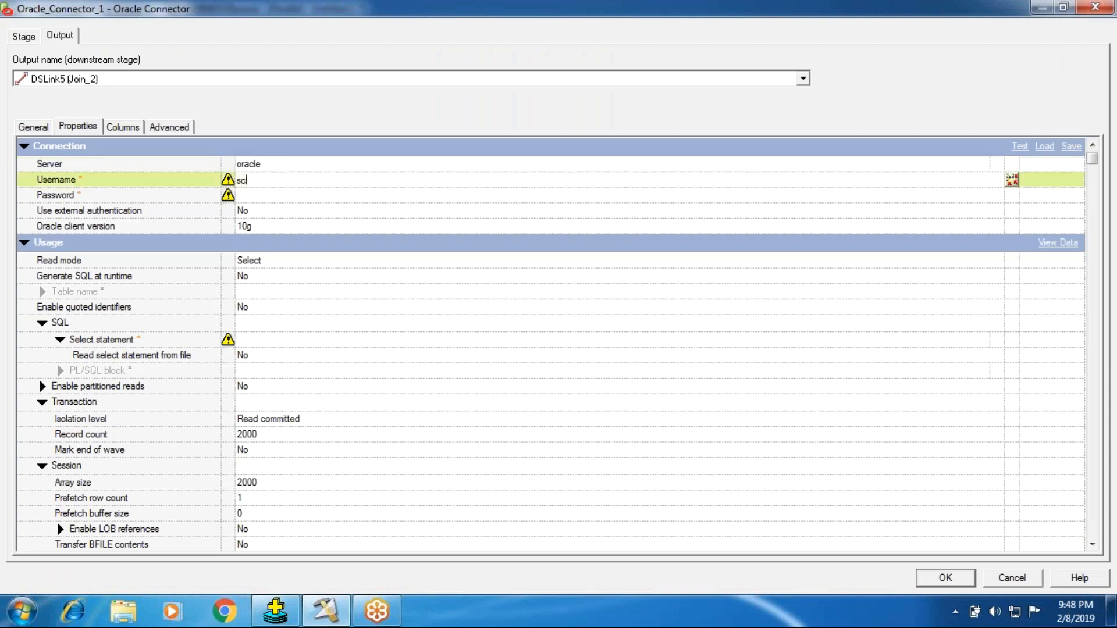
key(Tab)
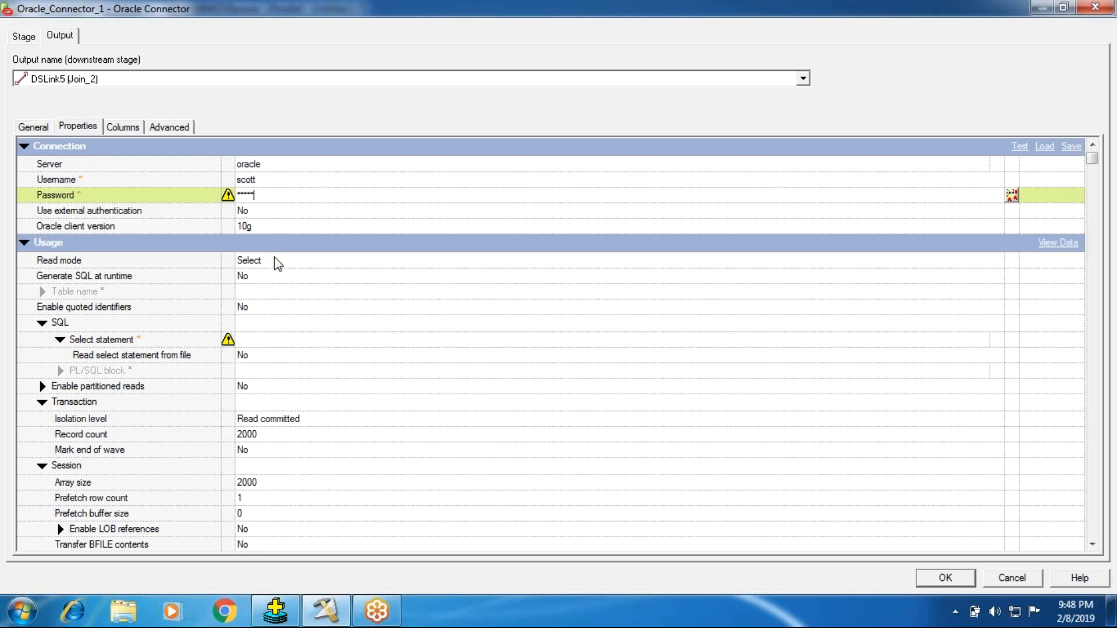
Set Oracle_Connector_1 to generate SQL at runtime and enter dept as its table name.
click(265, 277)
click(260, 296)
click(262, 278)
click(256, 293)
click(256, 296)
text(dept)
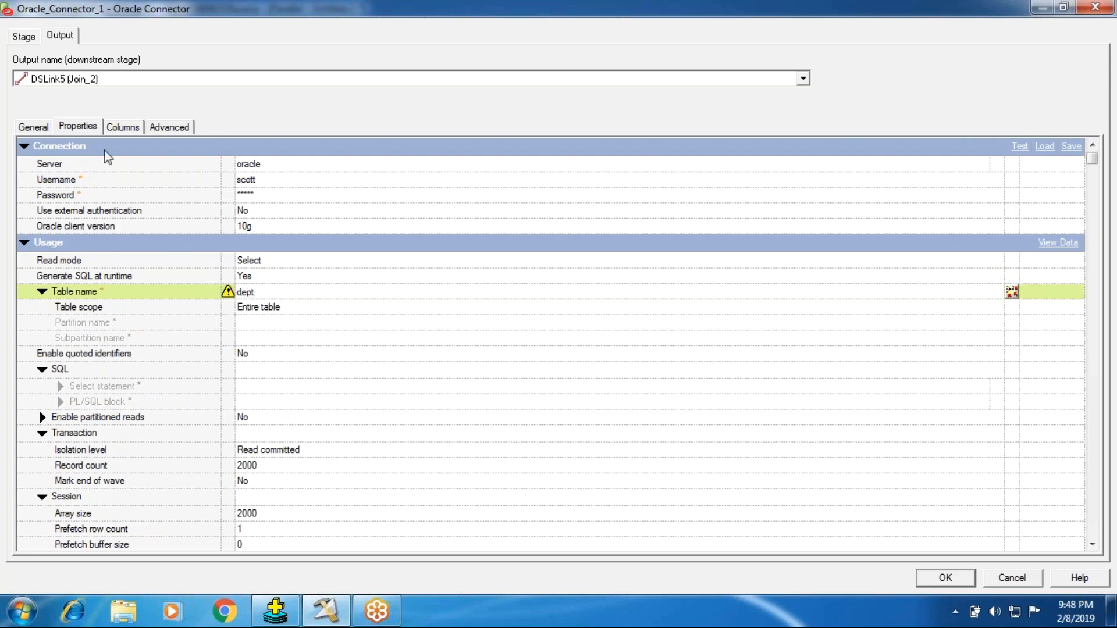
Open the repository's table definitions for loading columns into Oracle_Connector_1.
click(106, 127)
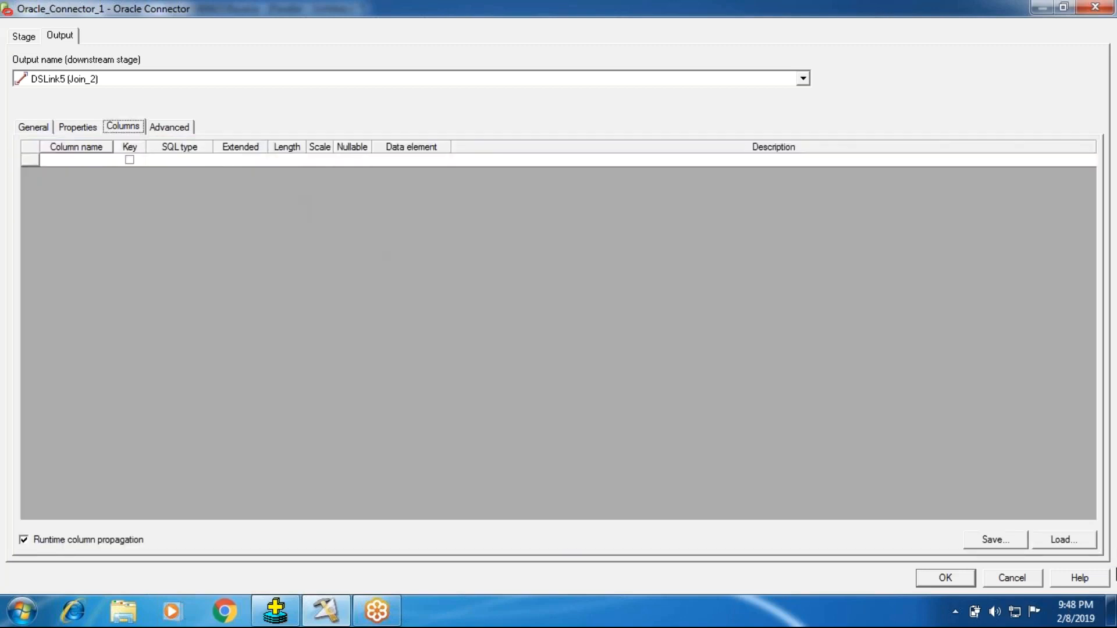
click(1058, 540)
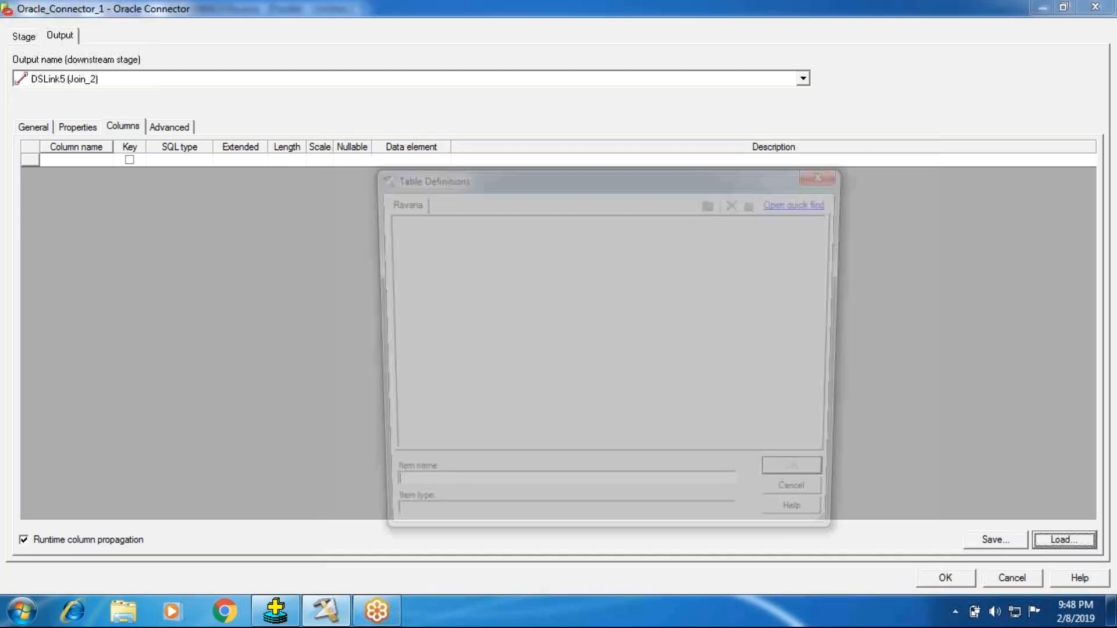
right_click(443, 287)
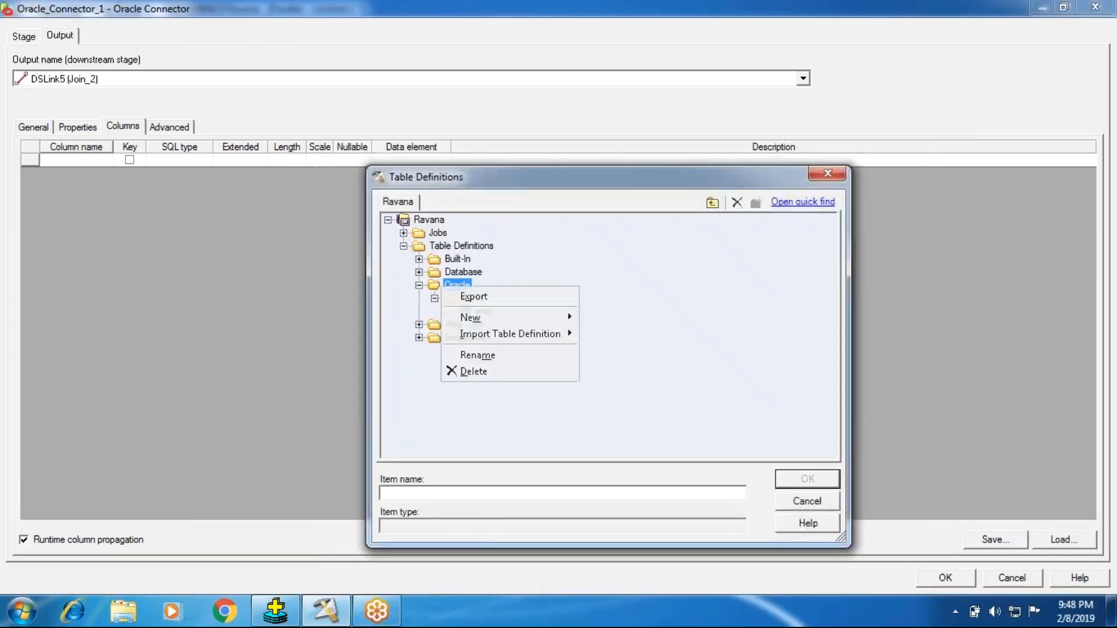
mouse_move(470, 317)
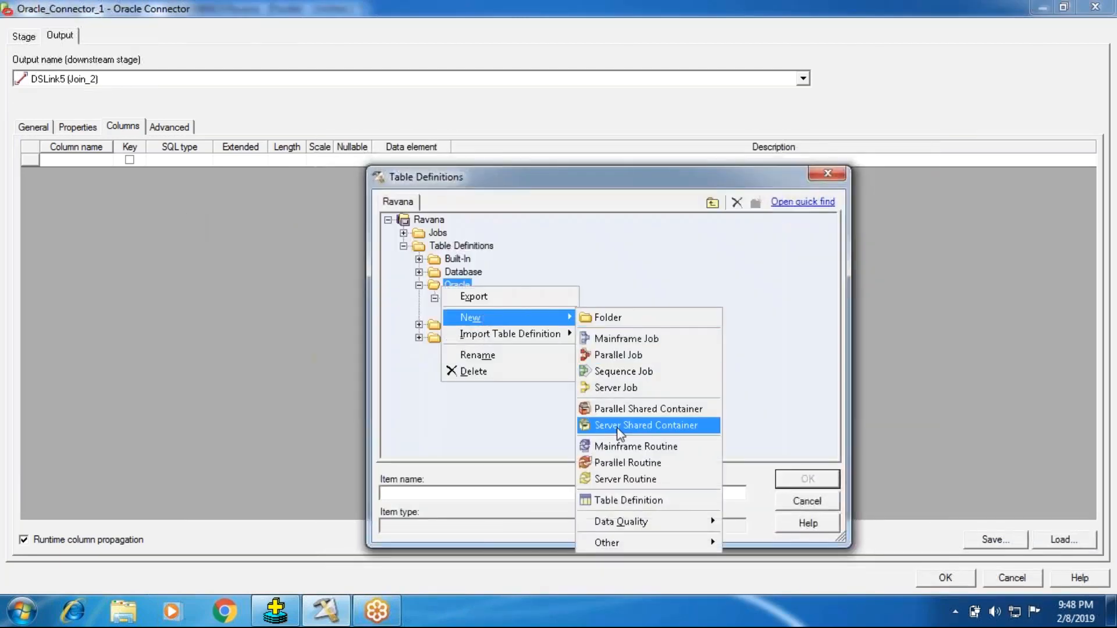
click(622, 280)
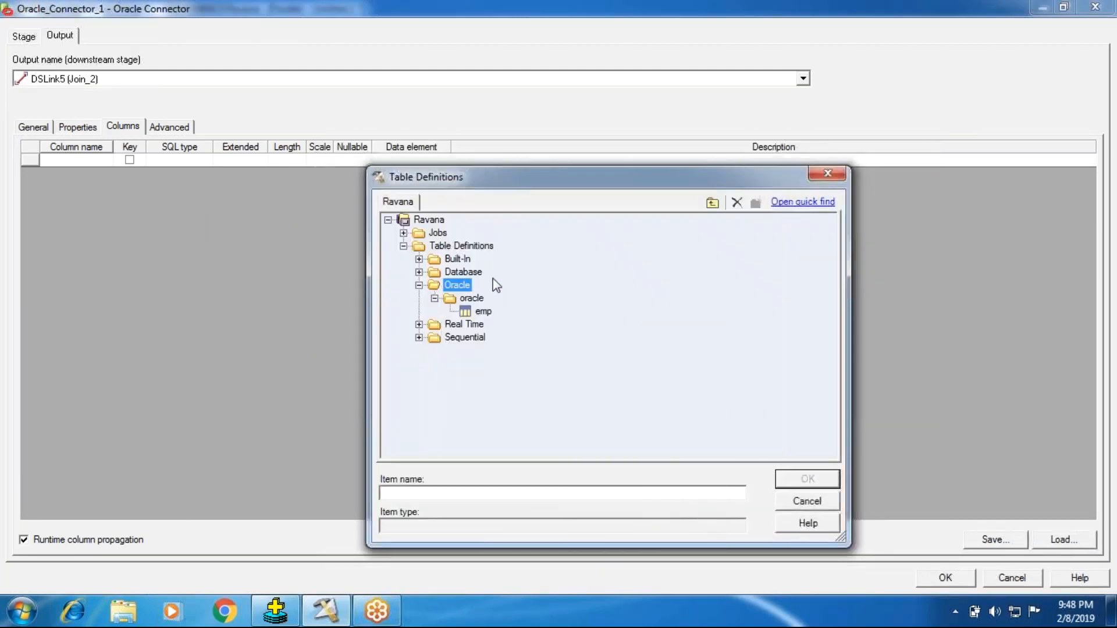
Start an Orchestrate schema definition import from the Oracle database table dept, entering the account password.
right_click(434, 248)
mouse_move(553, 310)
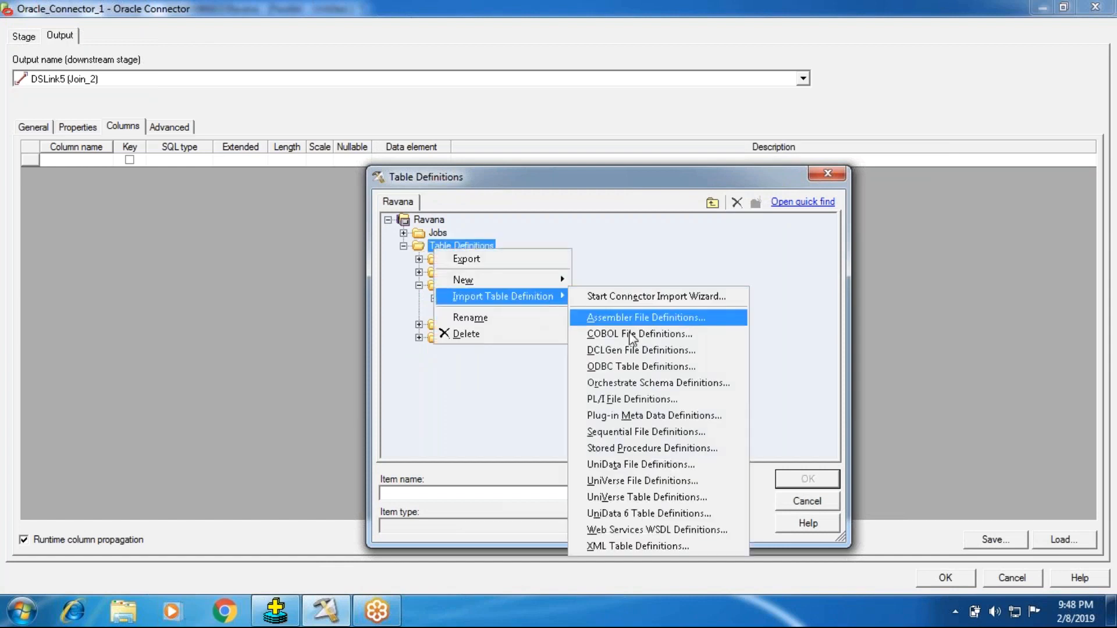
click(619, 384)
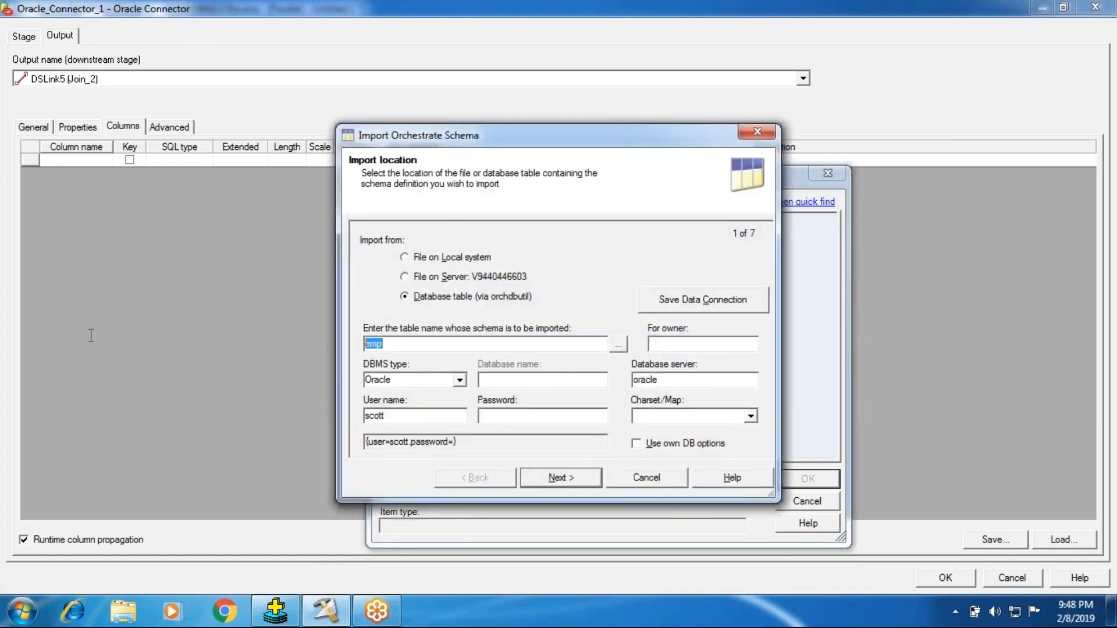
text(dept)
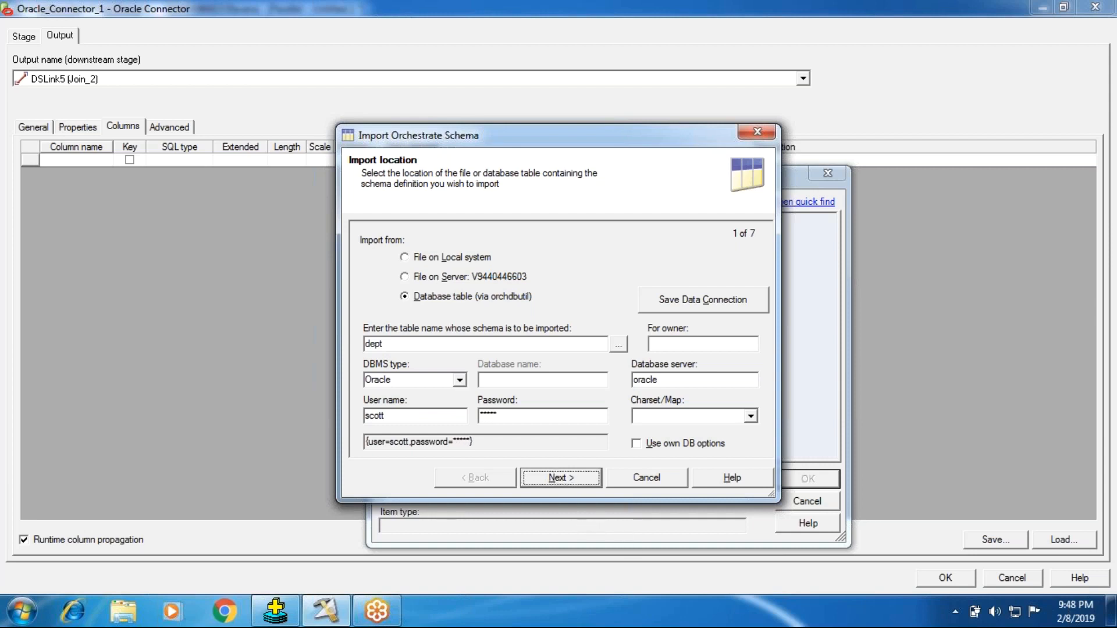
Import the dept schema definition as table dept into the folder \Table Definitions\Oracle\oracle.
drag(386, 380, 359, 317)
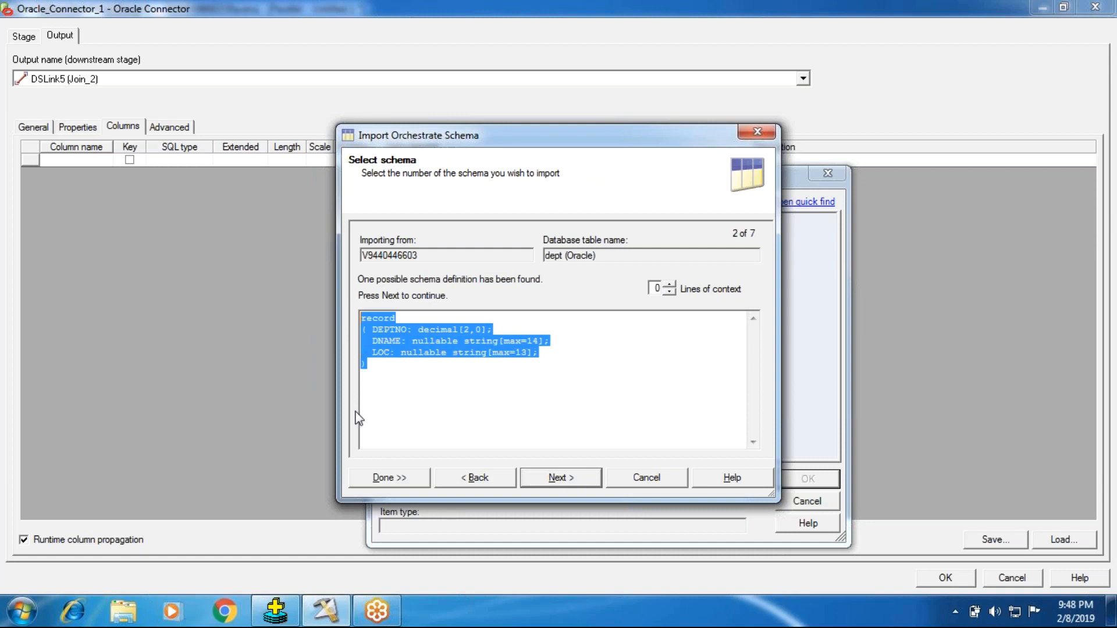
click(569, 485)
click(555, 487)
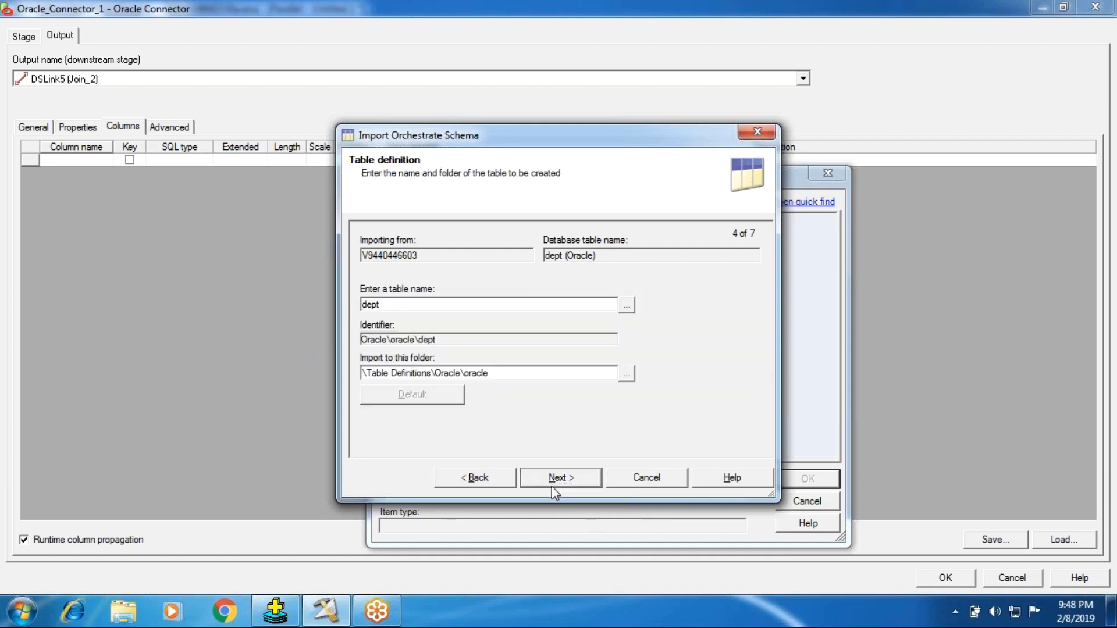
click(560, 478)
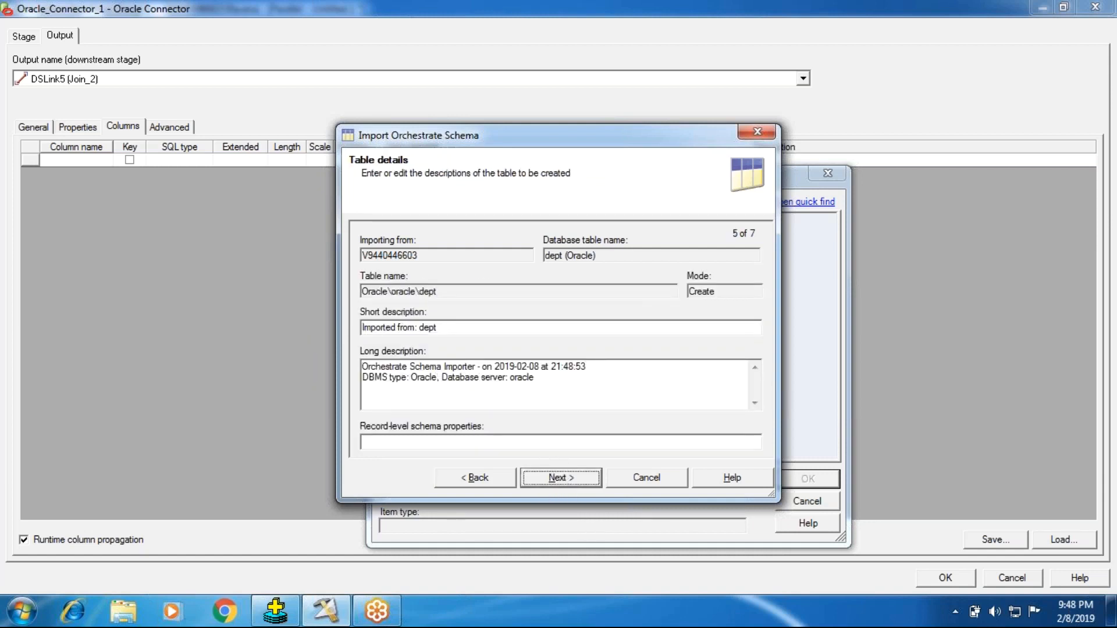
click(544, 474)
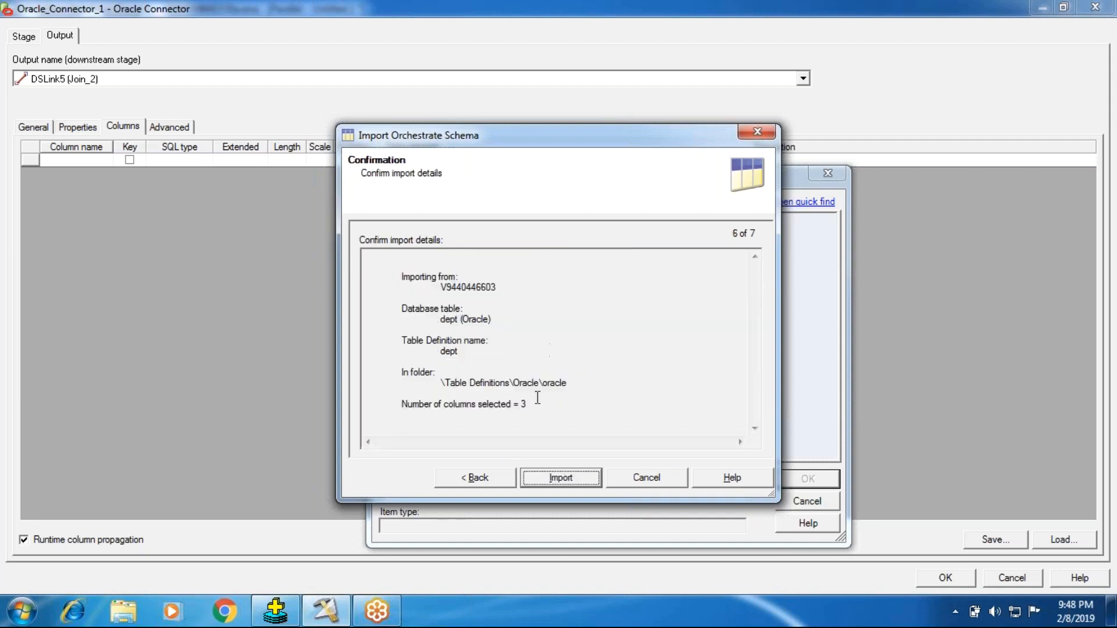
click(546, 480)
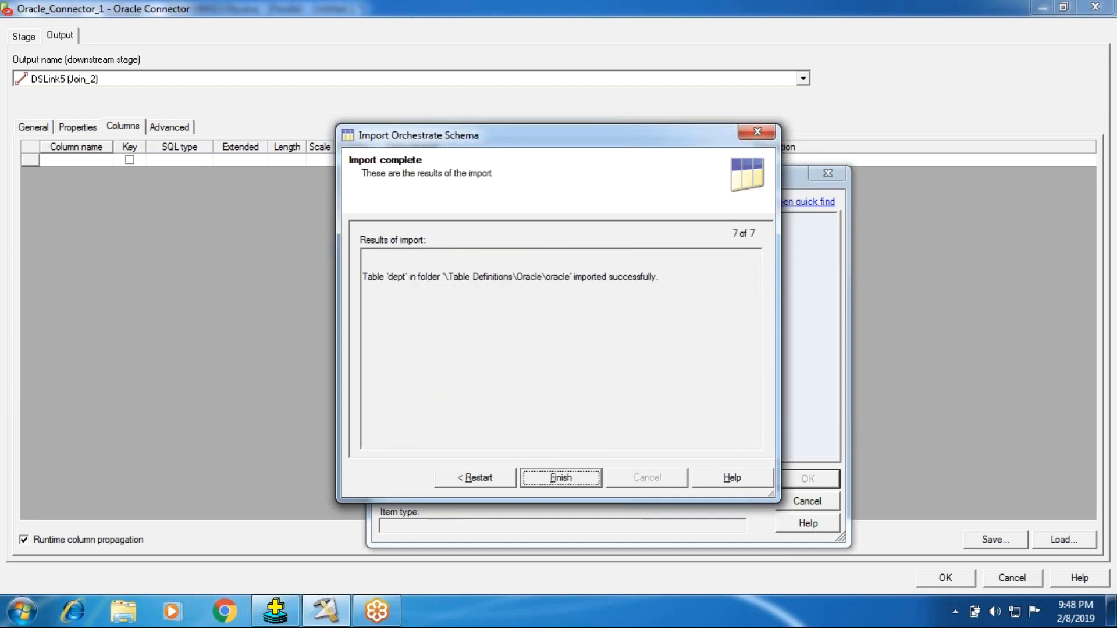
click(546, 480)
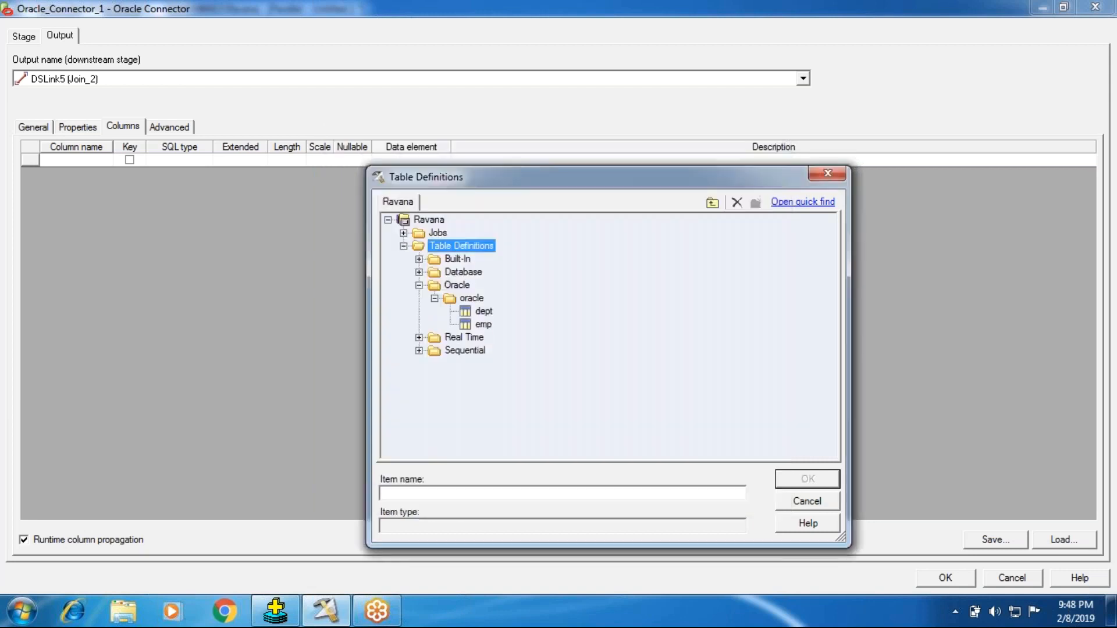
Load all columns of the dept table definition into Oracle_Connector_1's output and accept the stage settings.
click(487, 312)
click(806, 478)
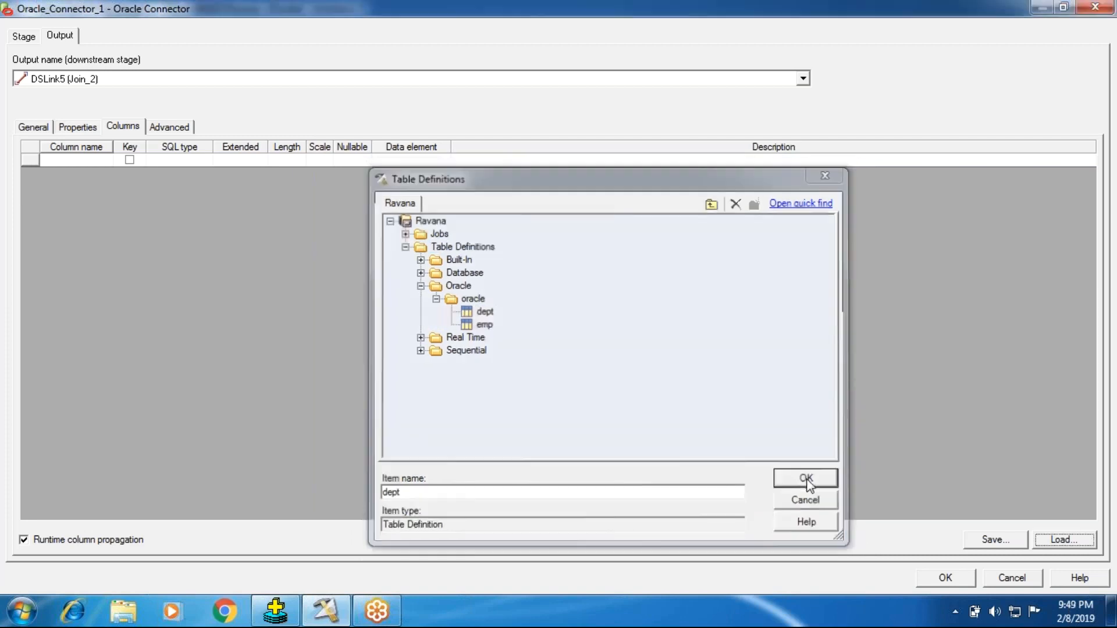
click(715, 198)
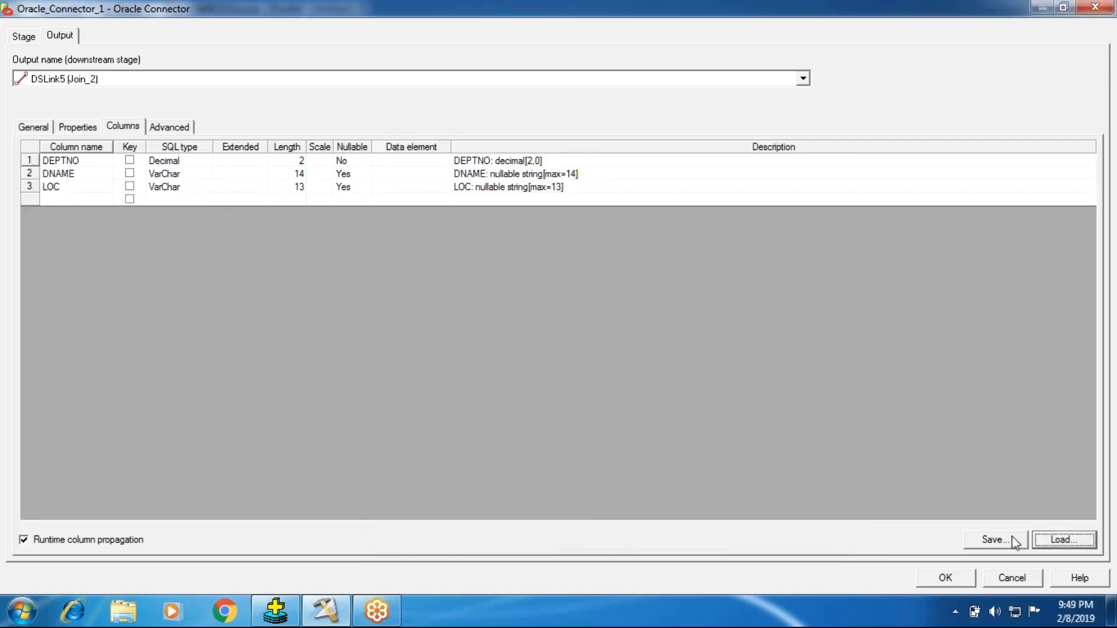
click(934, 576)
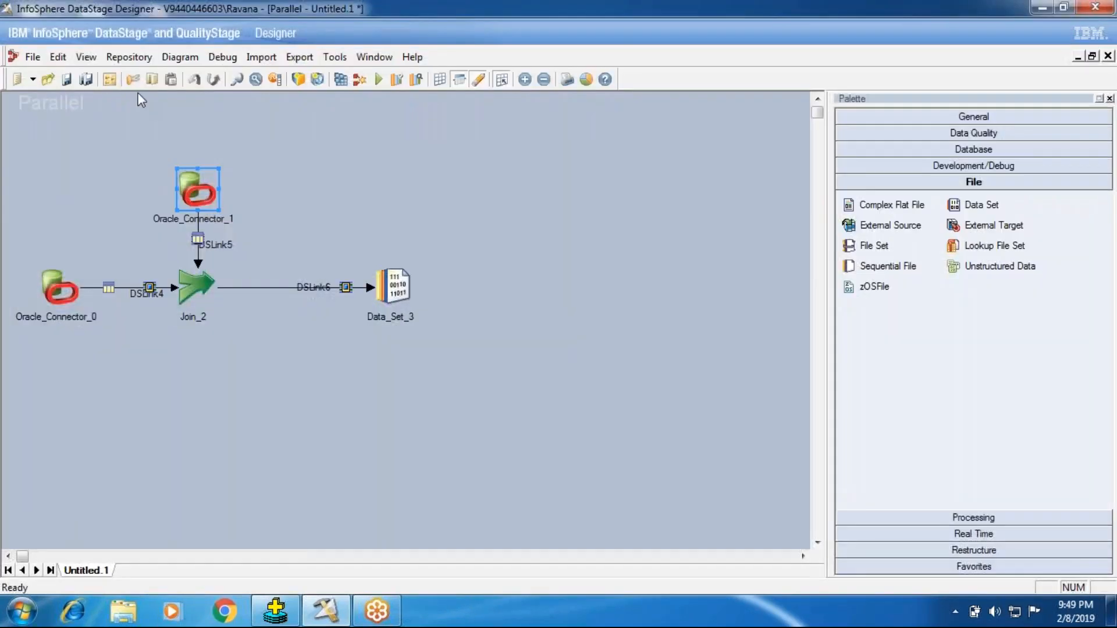
Disable Runtime Column Propagation in the job properties for new links and all existing links.
click(110, 80)
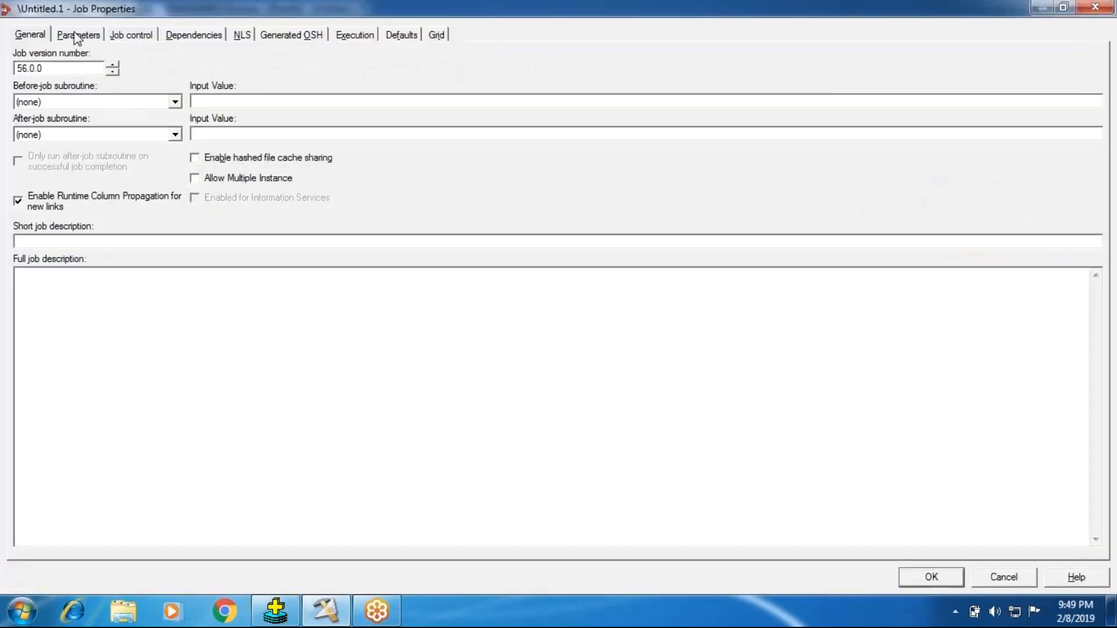
click(924, 578)
click(551, 342)
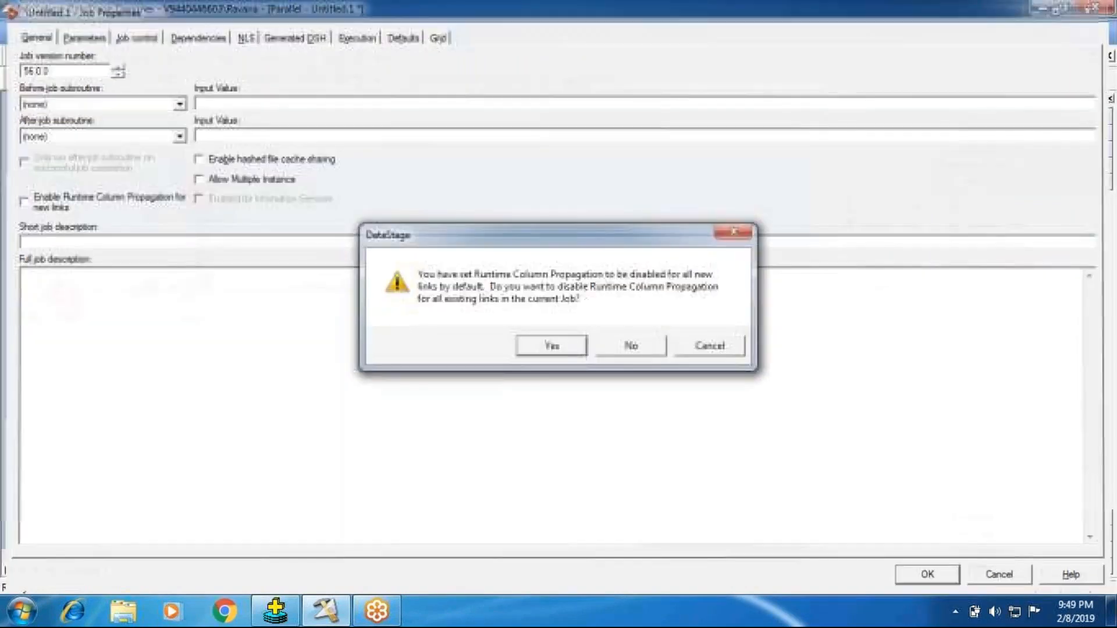
Open the Join_2 stage, then switch to SQL*Plus and examine the query's where clause that joins emp and dept.
double_click(204, 285)
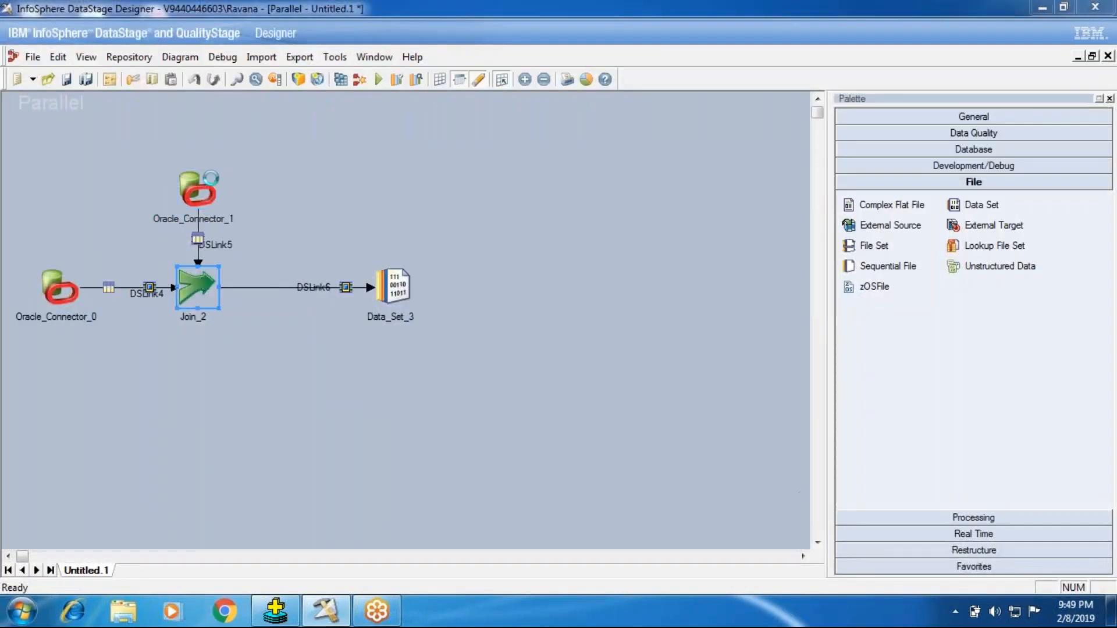
click(694, 480)
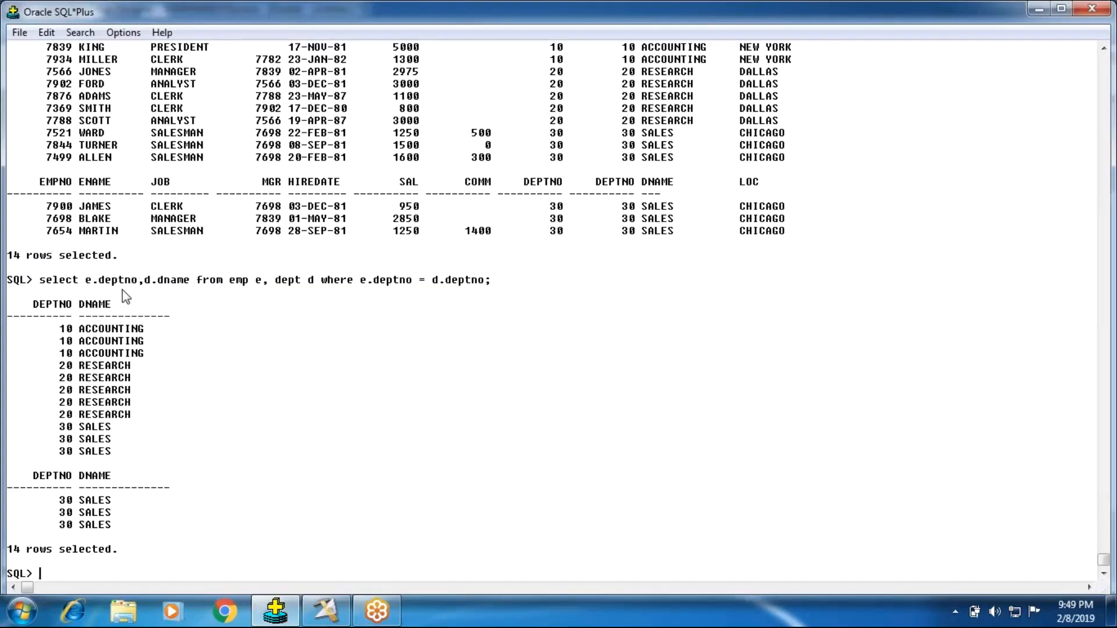
click(338, 281)
drag(339, 280, 489, 282)
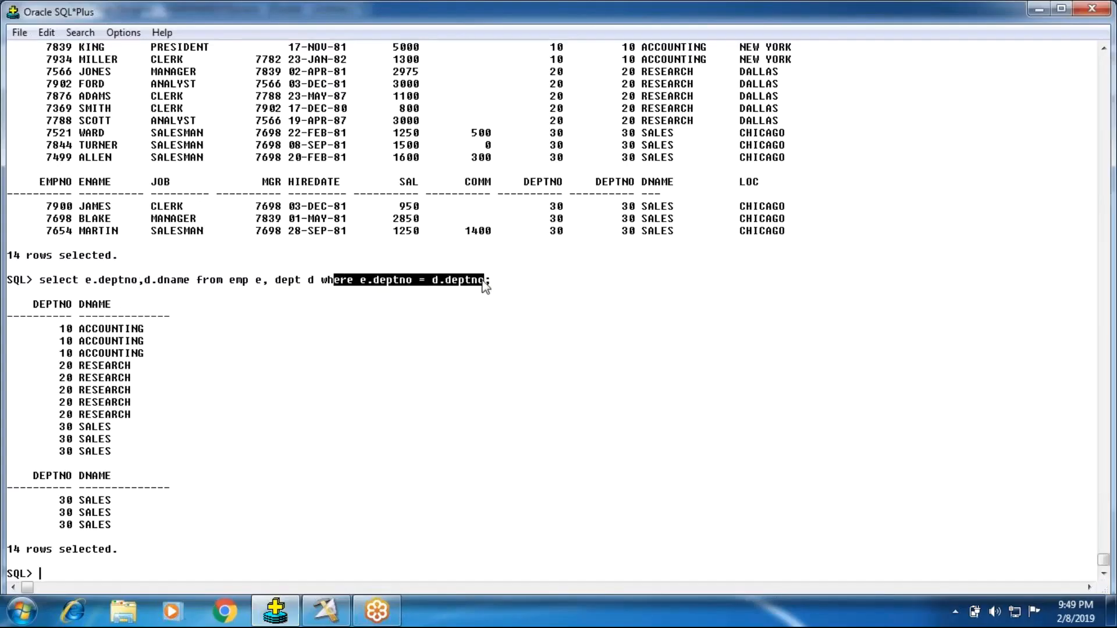
click(413, 311)
drag(320, 280, 487, 285)
click(515, 323)
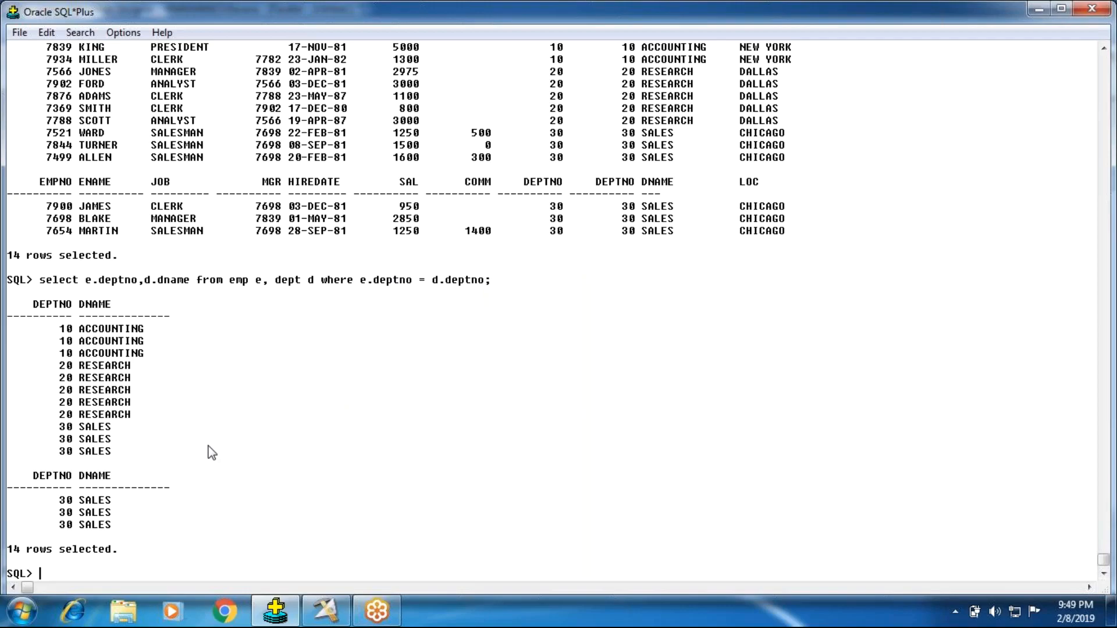
Switch back to DataStage Designer and set Join_2's join key to DEPTNO.
click(317, 611)
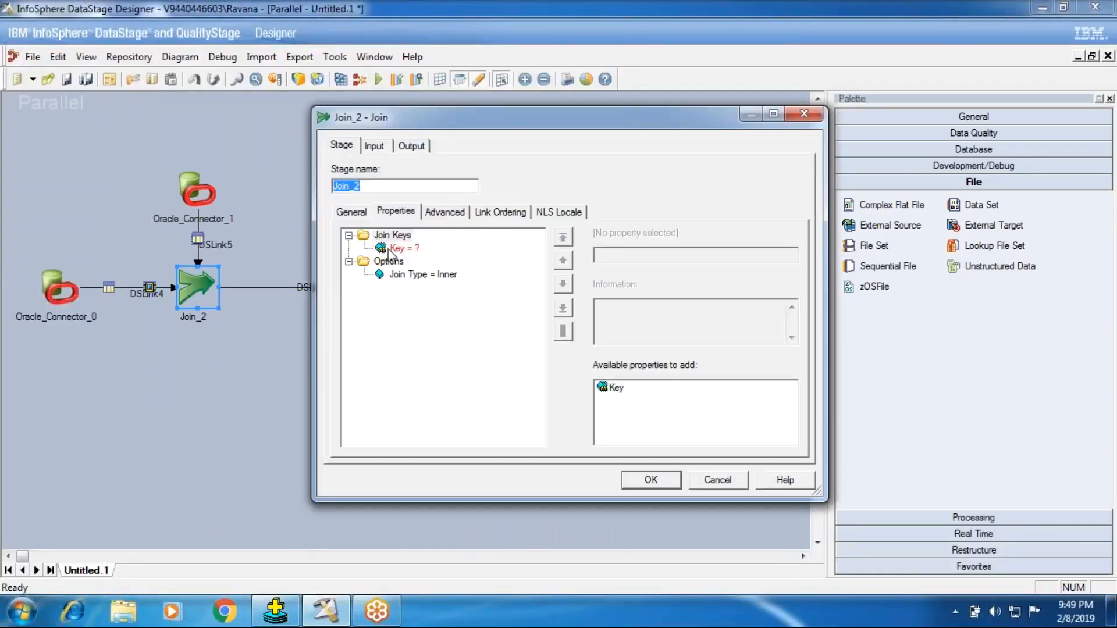
click(390, 250)
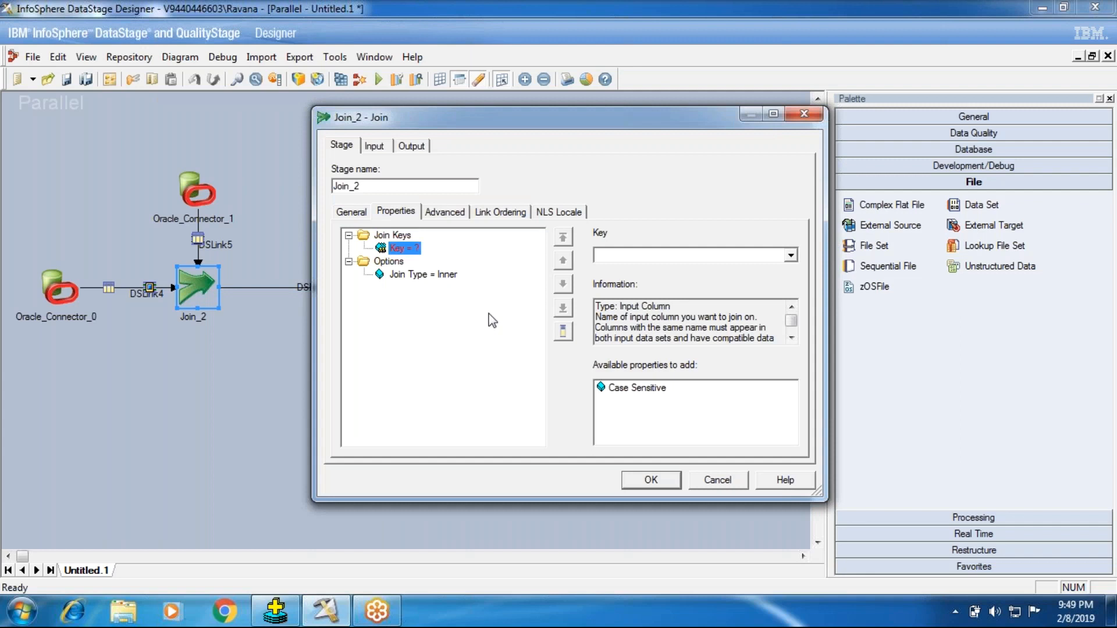
click(774, 113)
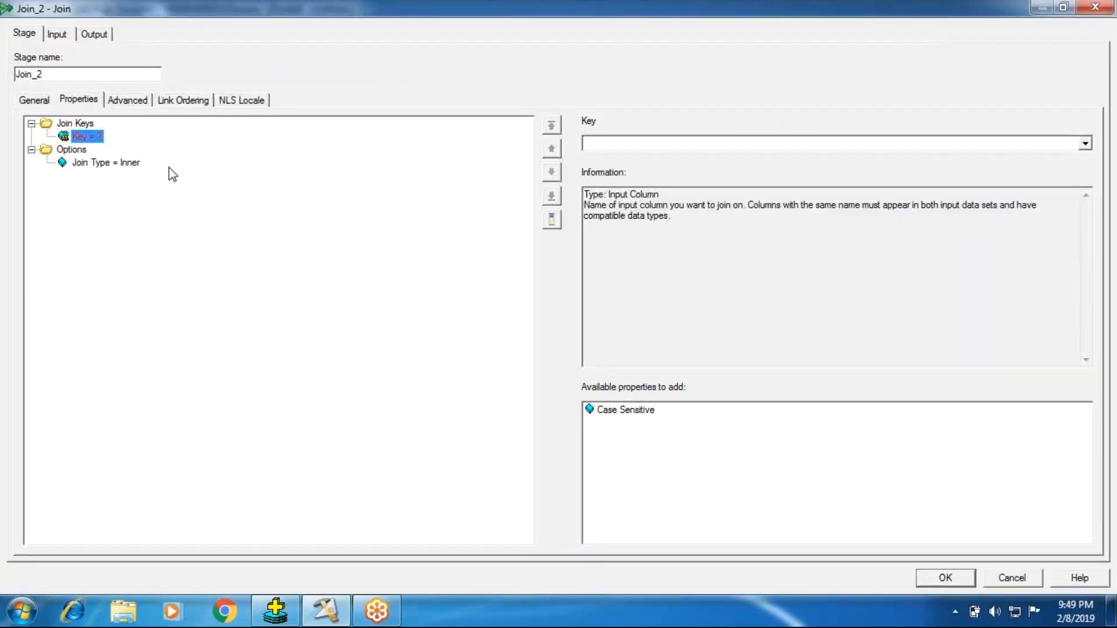
click(1084, 143)
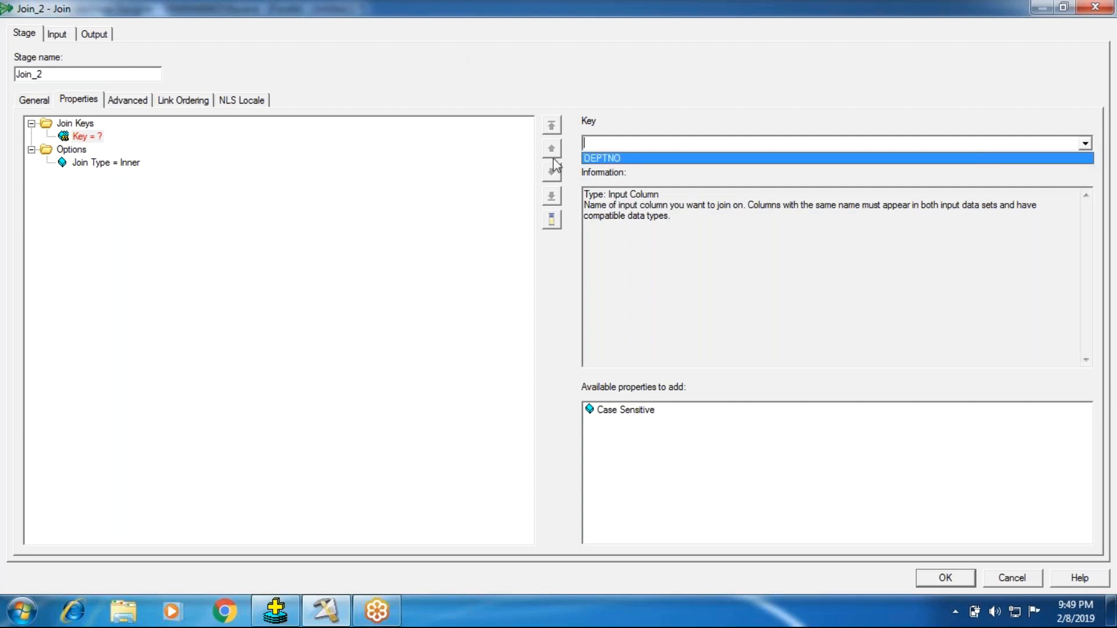
click(599, 159)
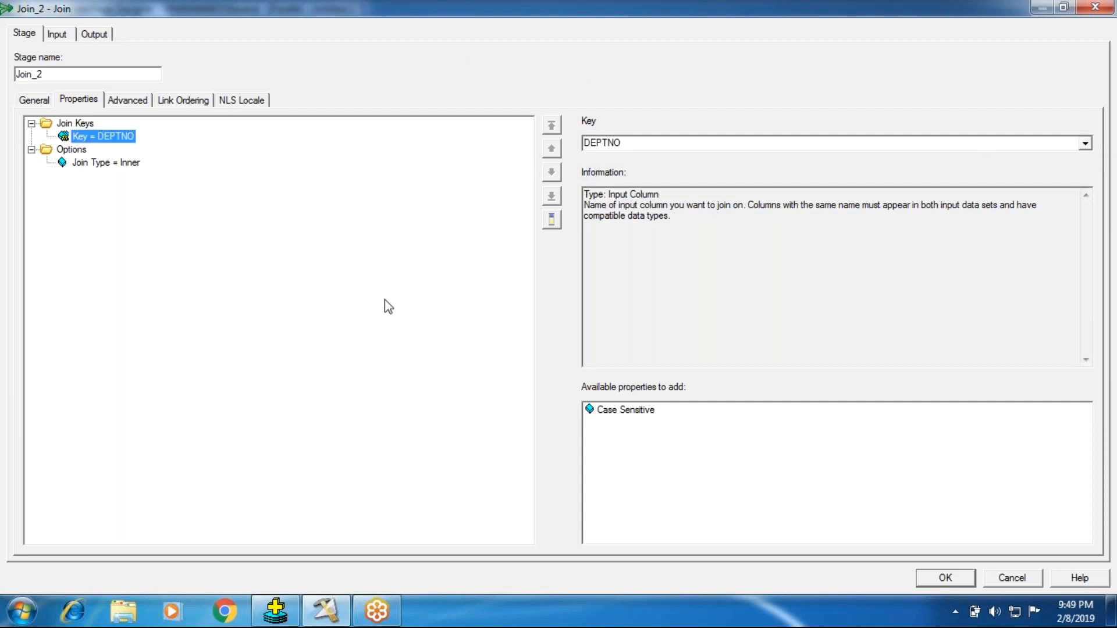
click(962, 583)
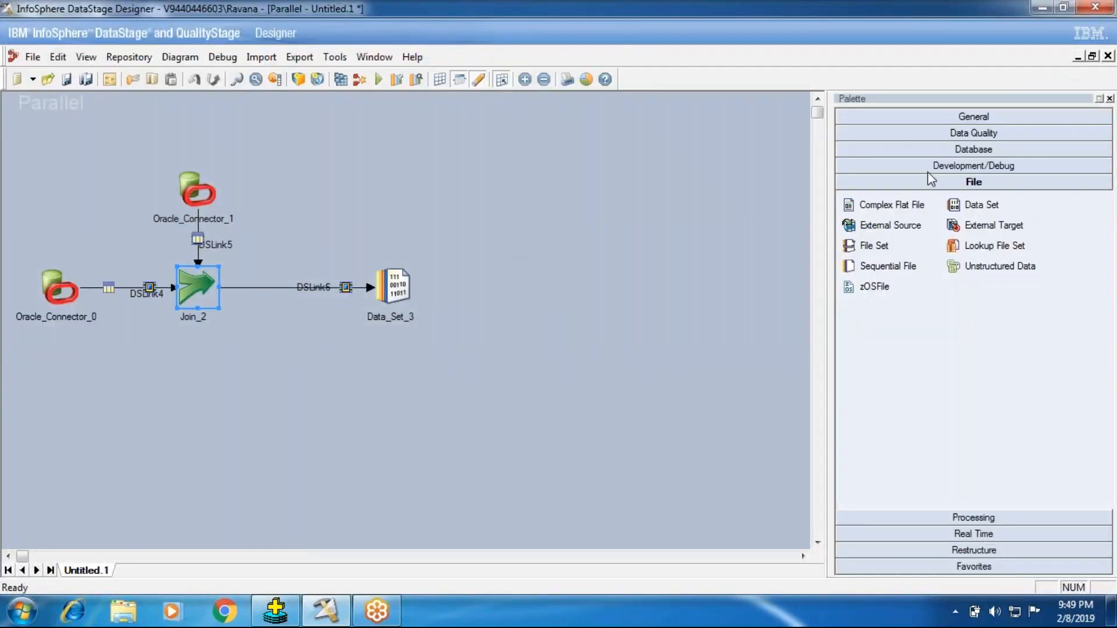
Add two more Oracle Connector stages above the existing sources and link each of them to Join_2.
click(930, 150)
click(881, 254)
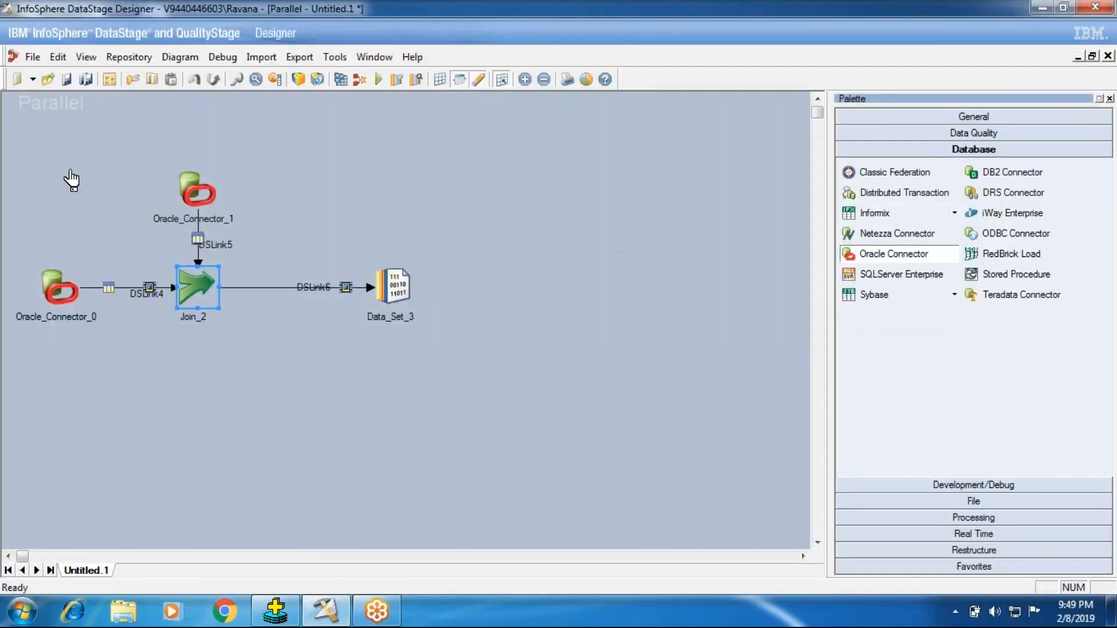
click(71, 180)
drag(105, 183, 192, 288)
click(892, 254)
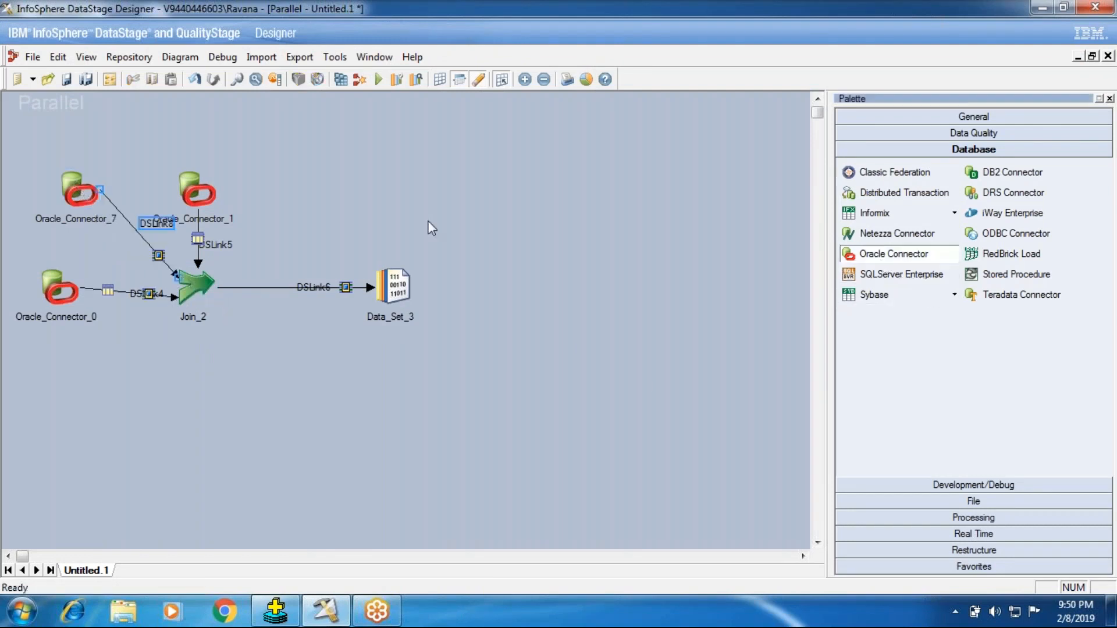
click(137, 142)
drag(143, 154, 176, 298)
Rearrange the Oracle Connector stages and the DSLink8 label around Join_2 so the input links are spread apart.
drag(78, 204, 58, 205)
drag(143, 152, 124, 150)
drag(150, 227, 113, 250)
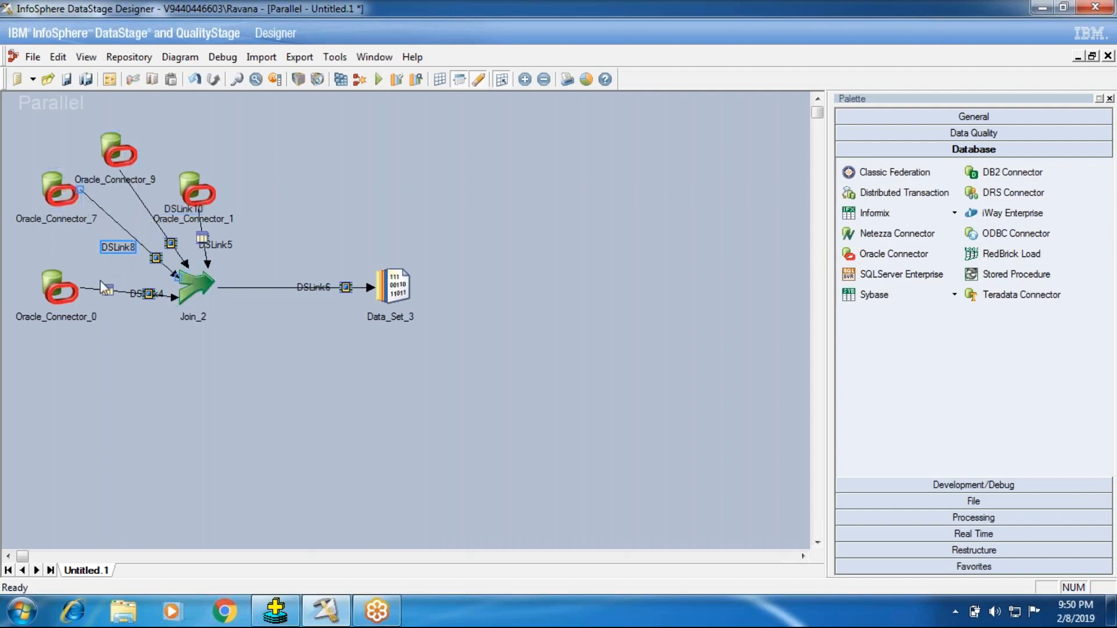
mouse_move(51, 294)
mouse_down()
mouse_move(32, 294)
mouse_move(41, 300)
mouse_up()
click(123, 169)
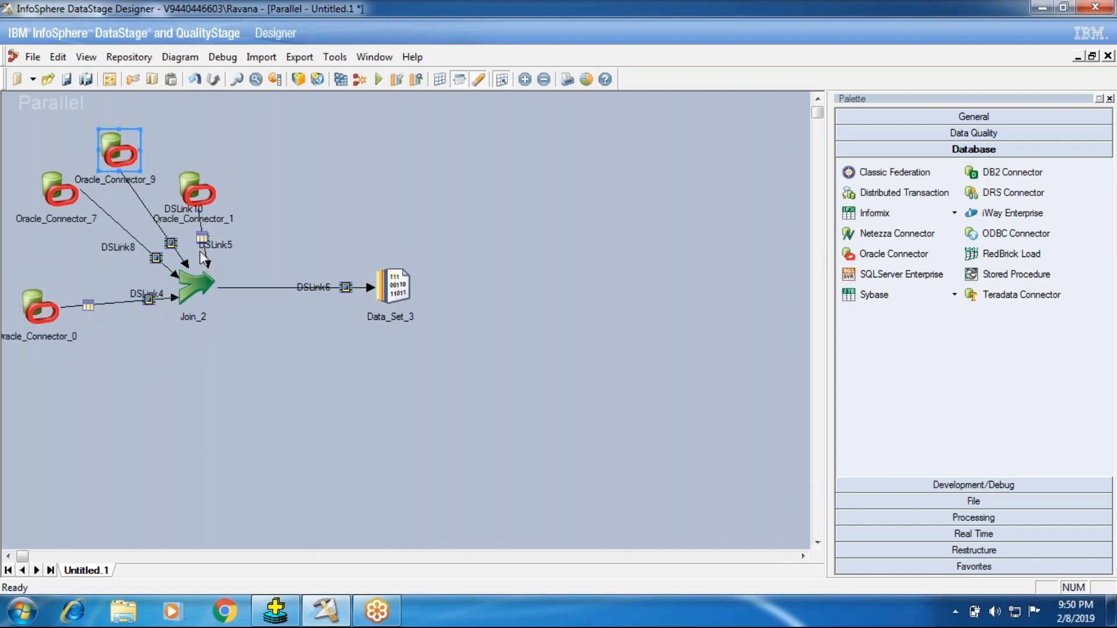
click(173, 220)
Examine the order and labels of Join_2's input links.
double_click(187, 278)
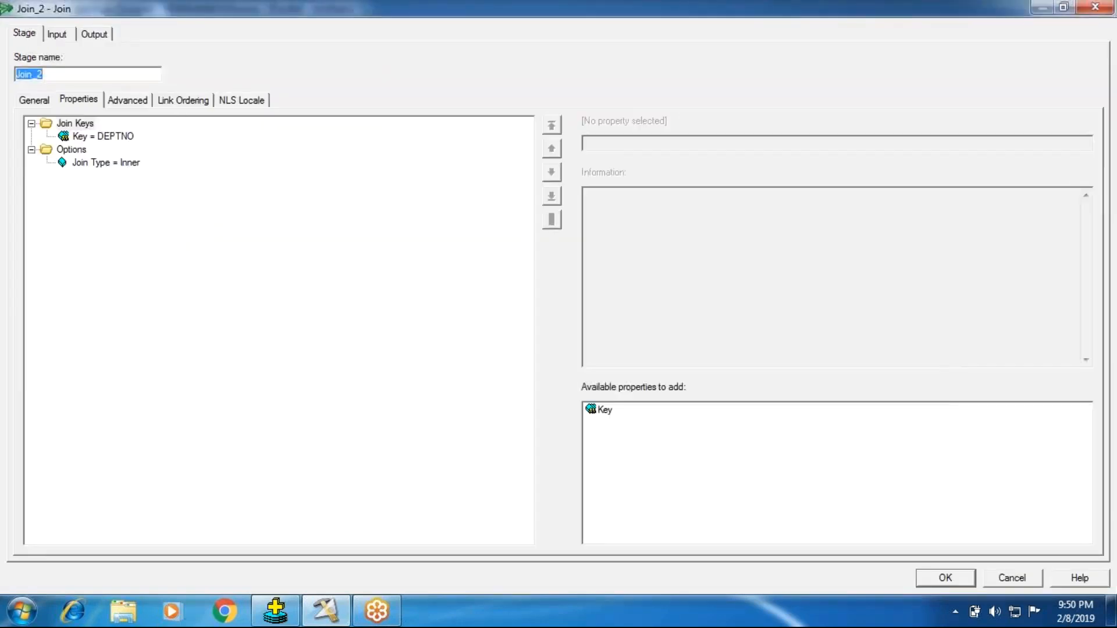
click(183, 100)
click(52, 154)
click(55, 197)
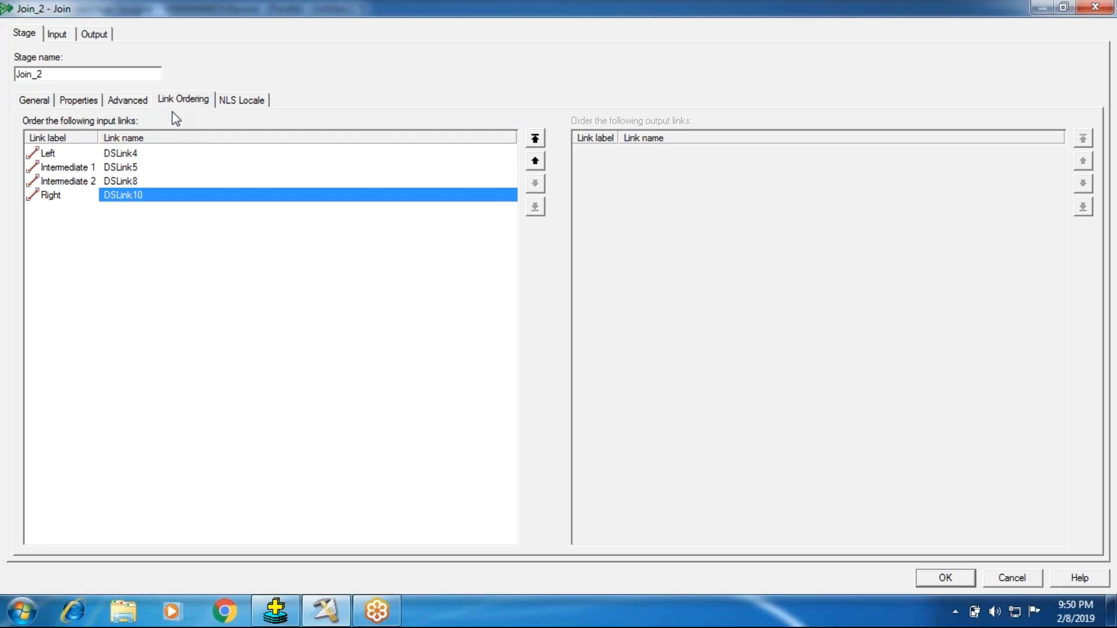
Review the available join types and the join key choices in Join_2's properties.
click(94, 100)
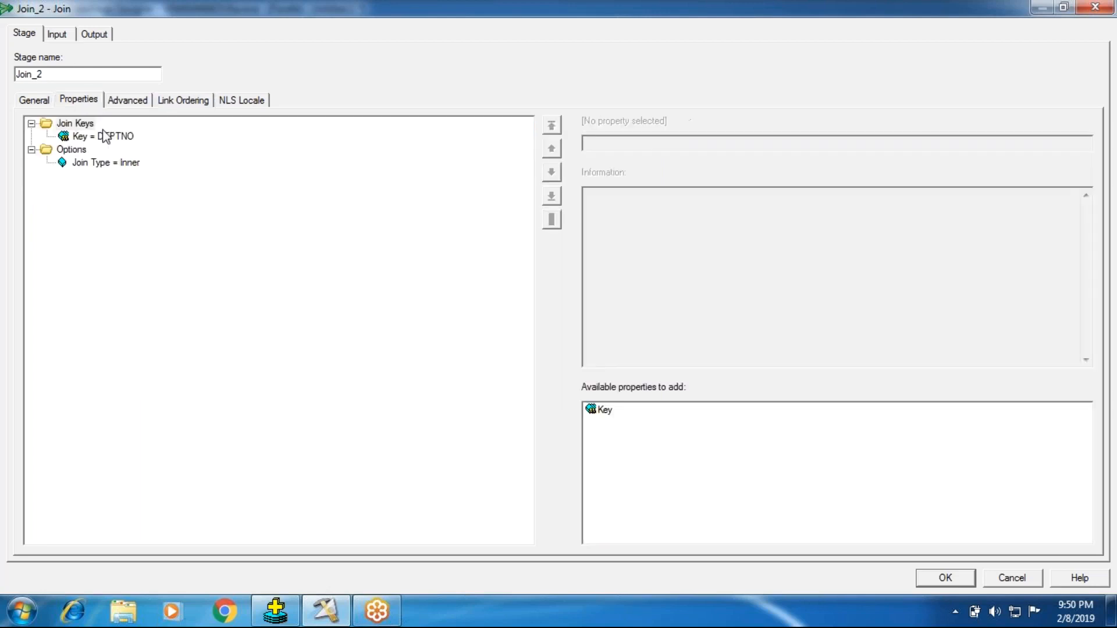
click(118, 165)
click(623, 145)
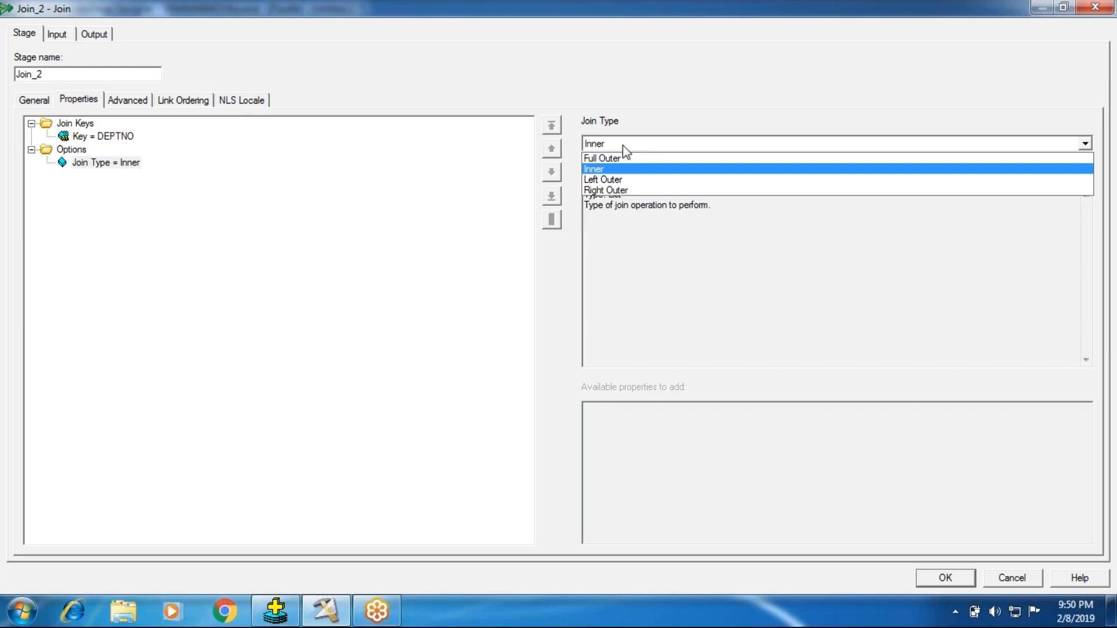
click(96, 148)
click(142, 163)
click(107, 138)
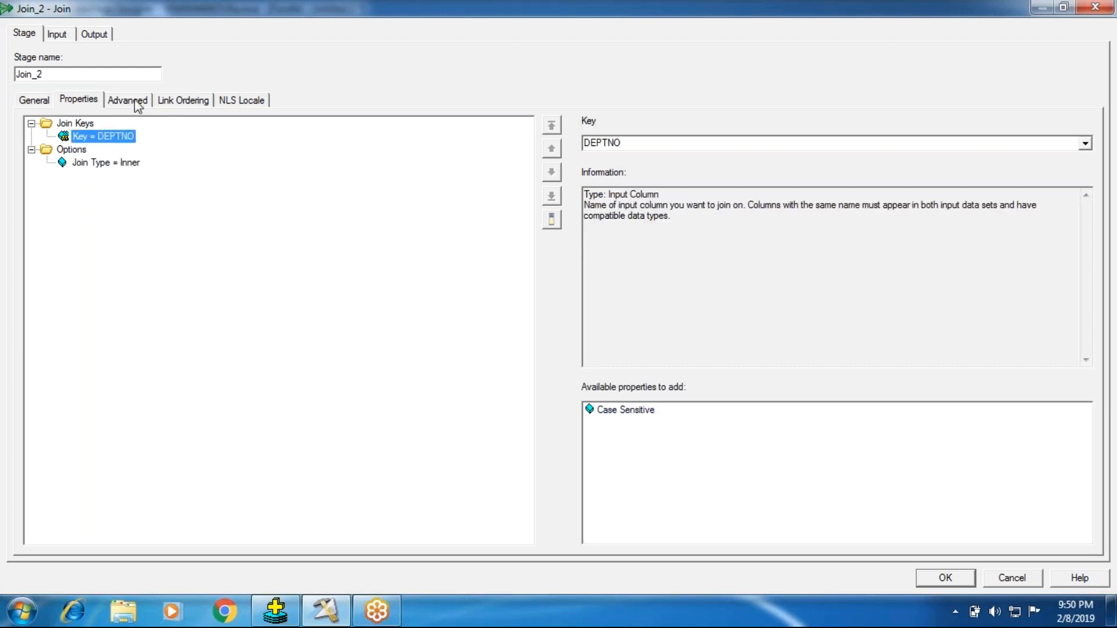
click(1085, 144)
click(423, 234)
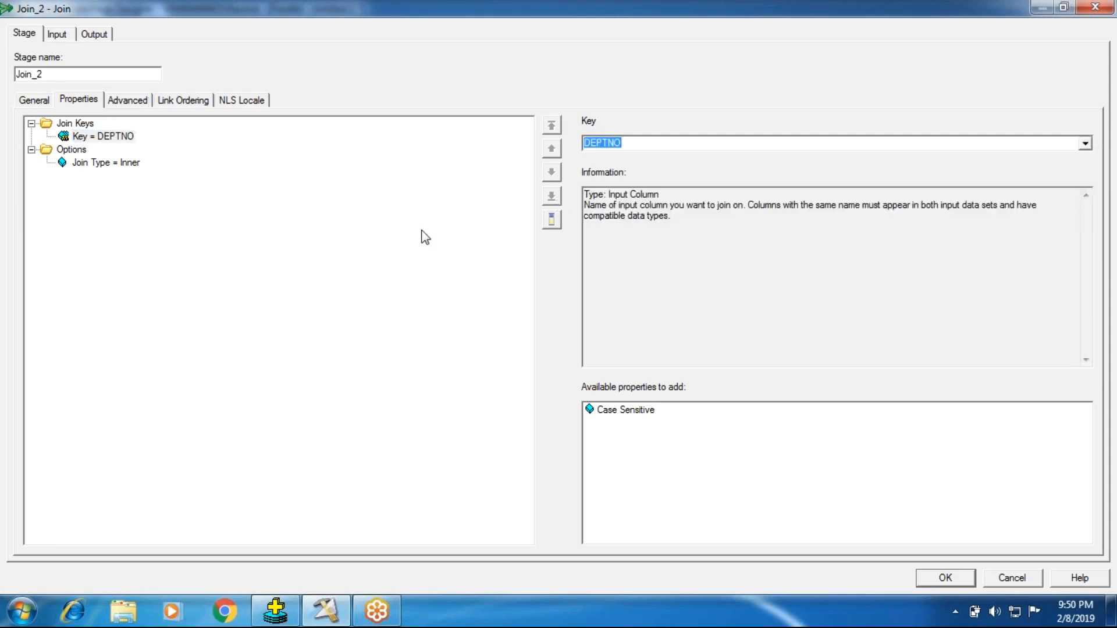
Review the list of Join_2's input links and close the stage without saving changes.
click(58, 35)
click(87, 75)
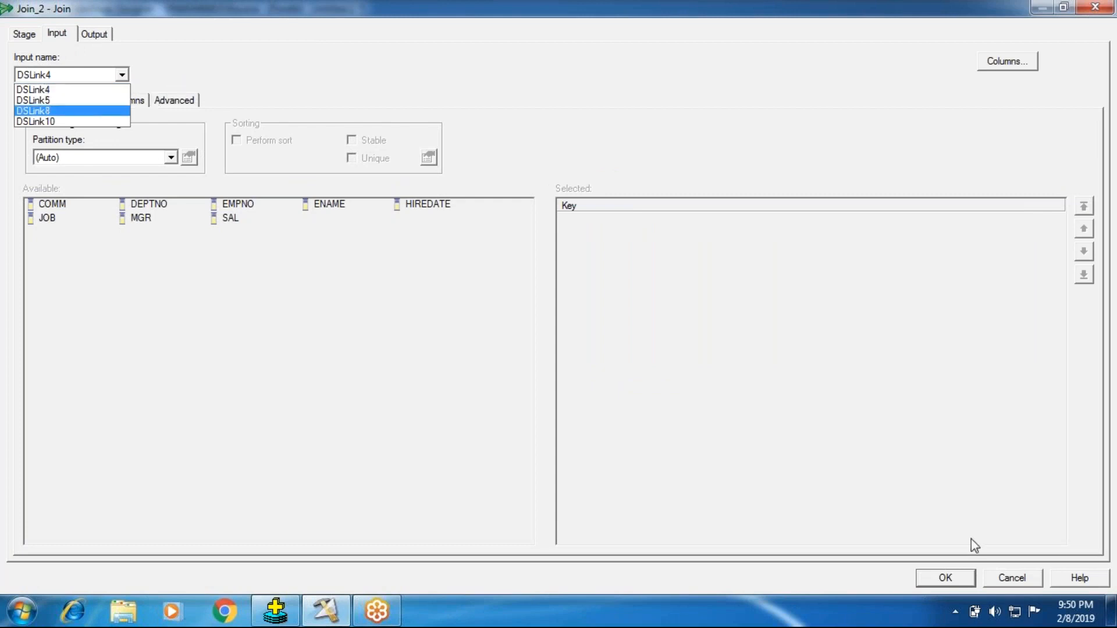
click(997, 592)
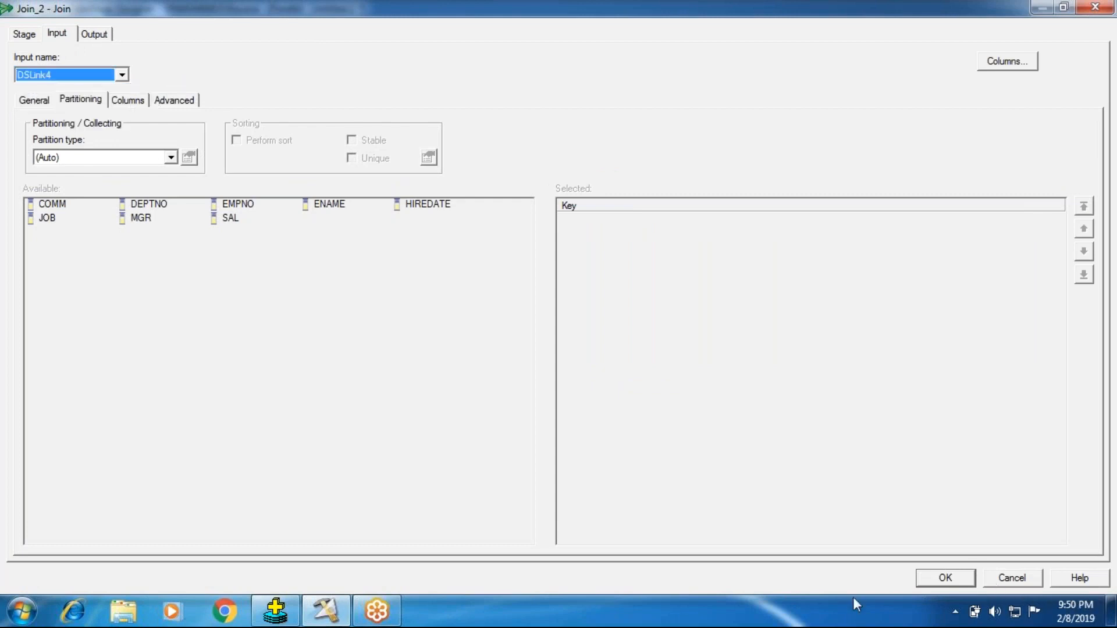
click(998, 583)
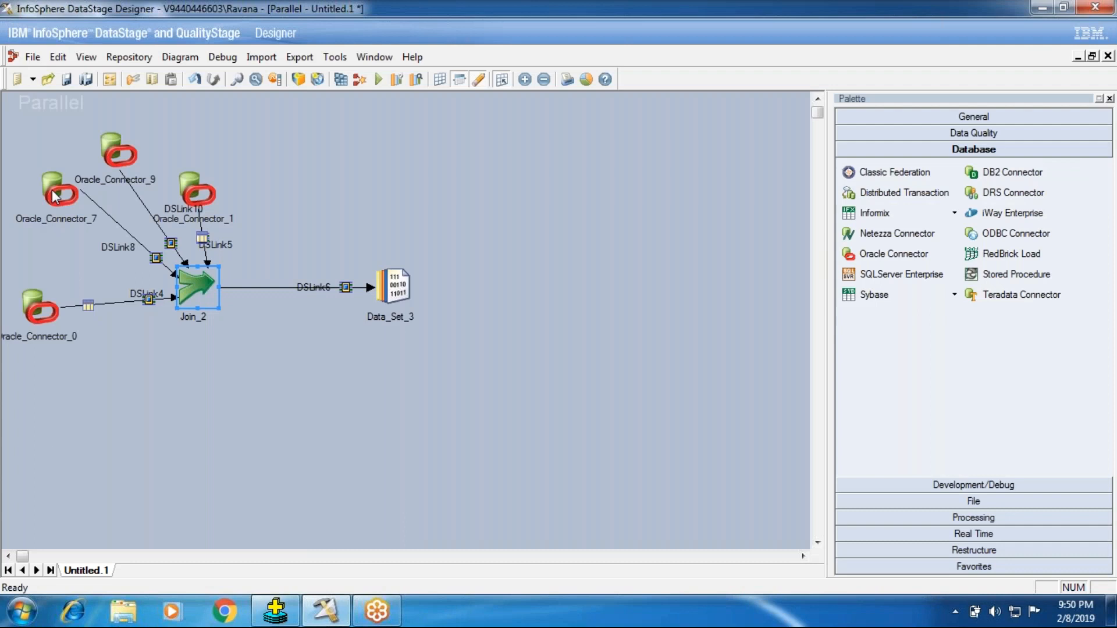
Delete Oracle_Connector_7 and Oracle_Connector_9 including their links, and align Oracle_Connector_0 horizontally with Join_2.
right_click(53, 191)
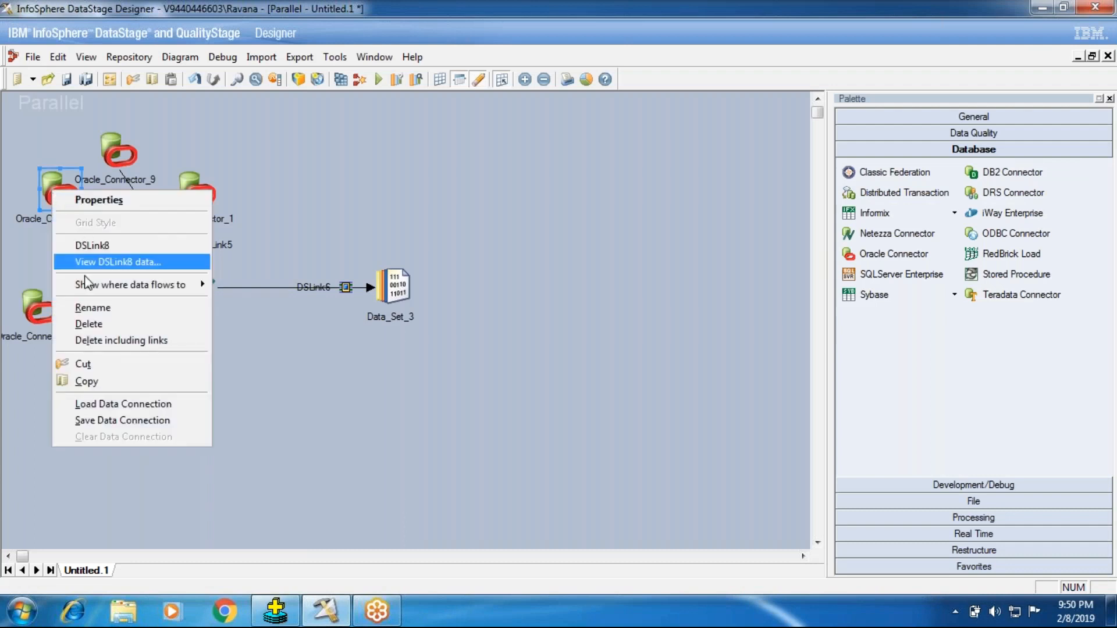
click(88, 343)
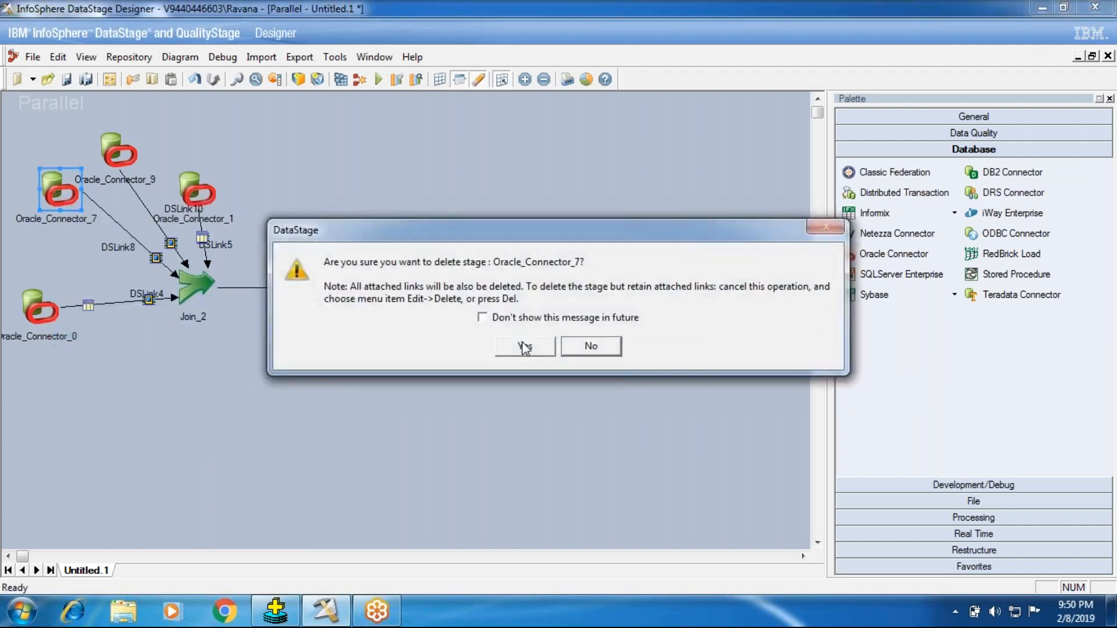
click(524, 344)
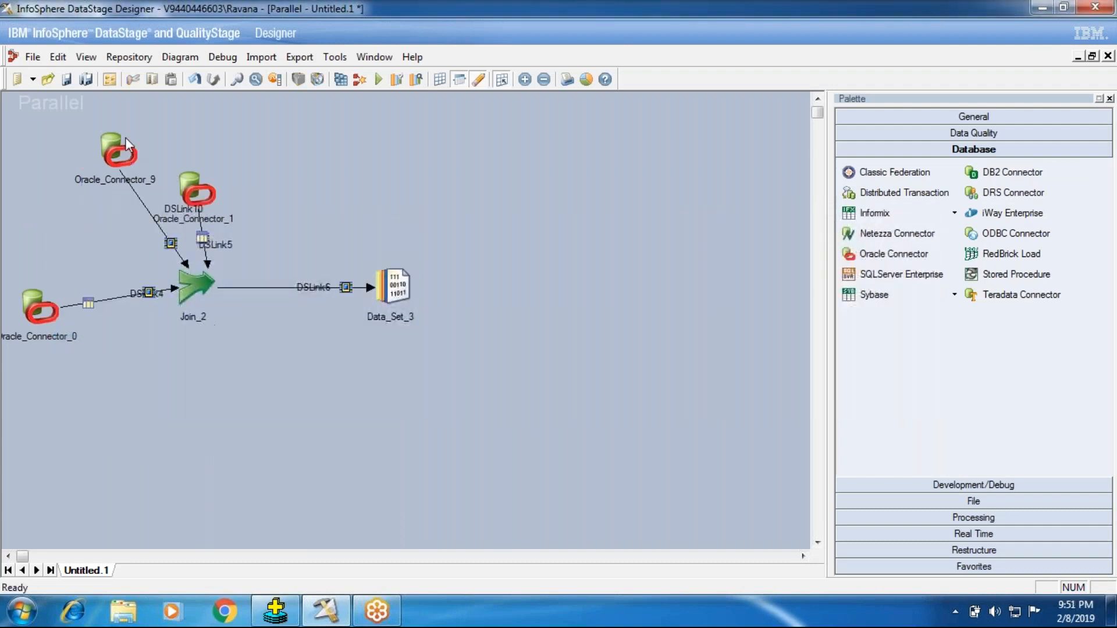
right_click(125, 137)
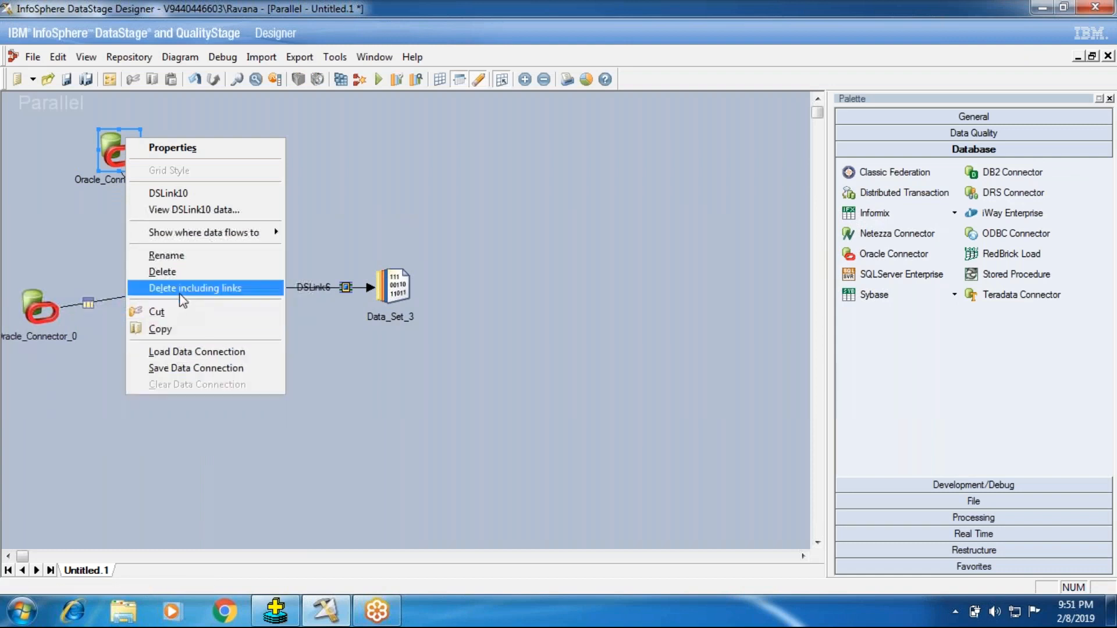
click(180, 288)
click(524, 344)
drag(44, 309, 82, 290)
click(176, 391)
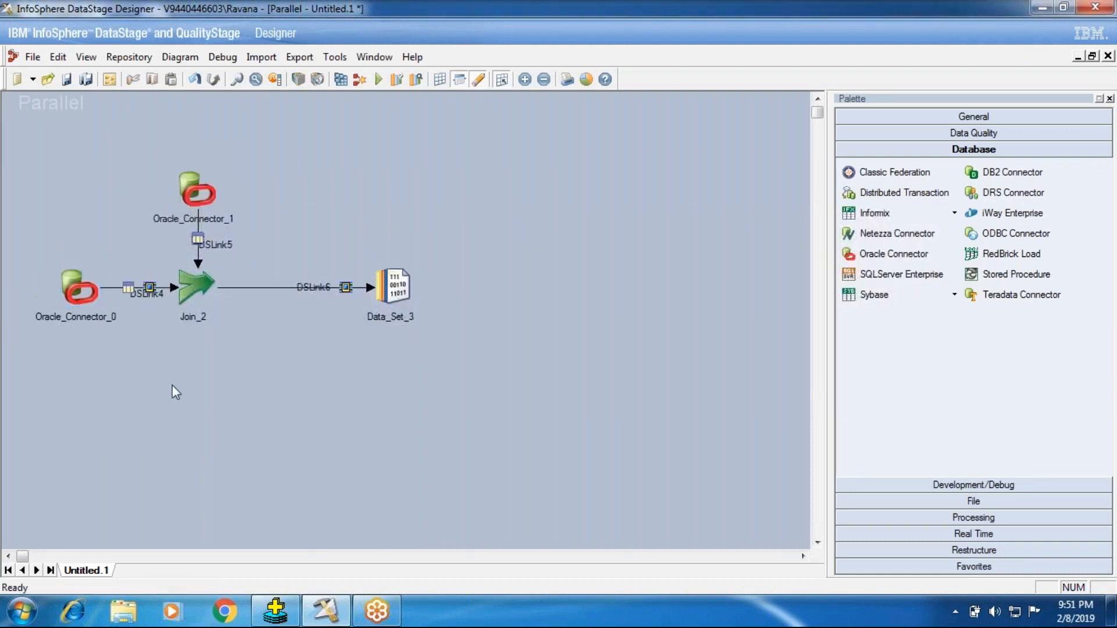
Map all input columns of Join_2 to its output link DSLink6 and accept the stage settings.
click(82, 295)
click(199, 187)
click(199, 295)
double_click(196, 283)
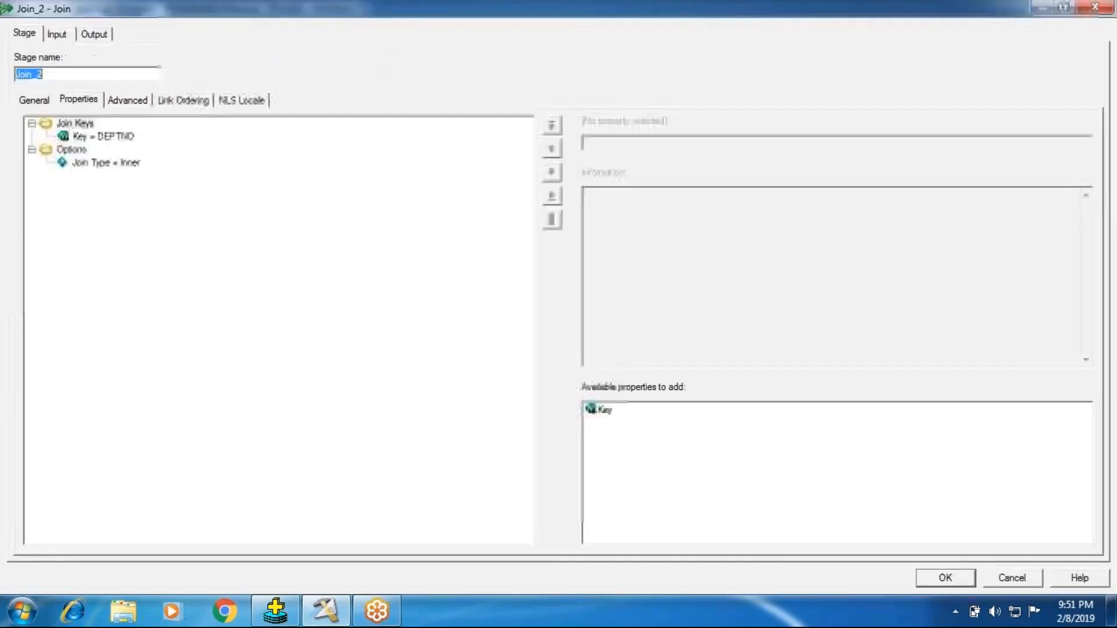
click(95, 34)
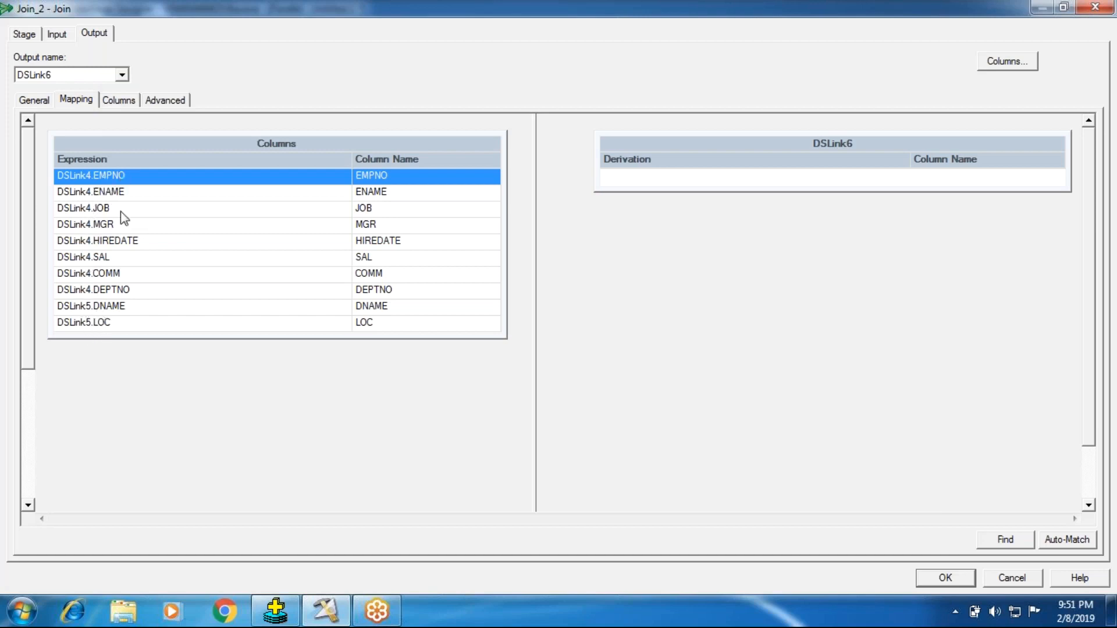
mouse_move(214, 142)
mouse_down()
mouse_move(598, 186)
mouse_move(644, 177)
mouse_up()
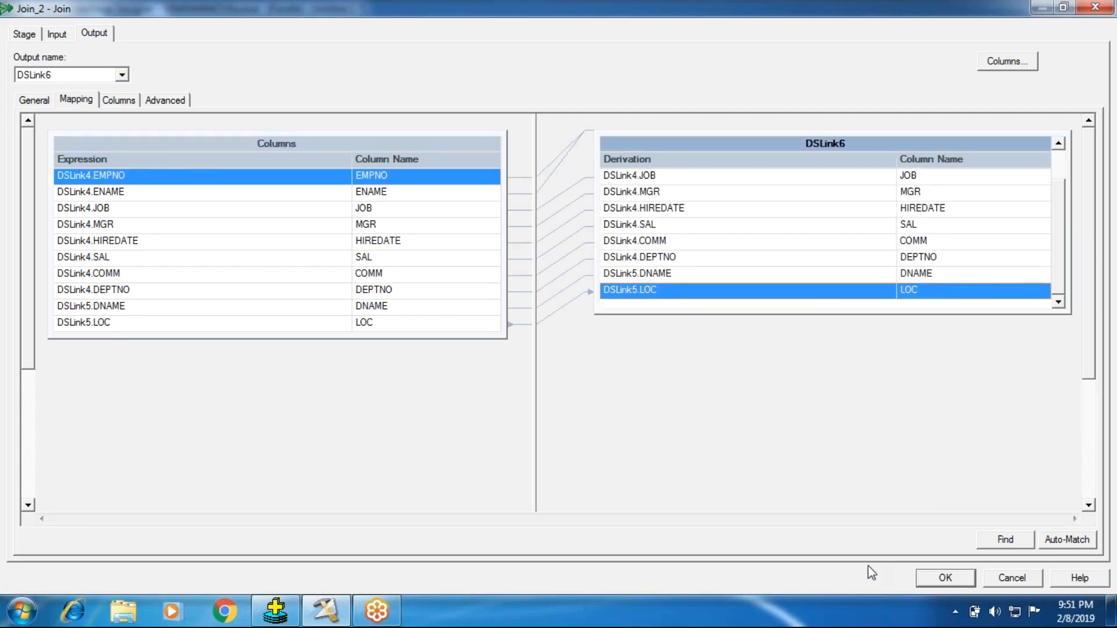
click(942, 578)
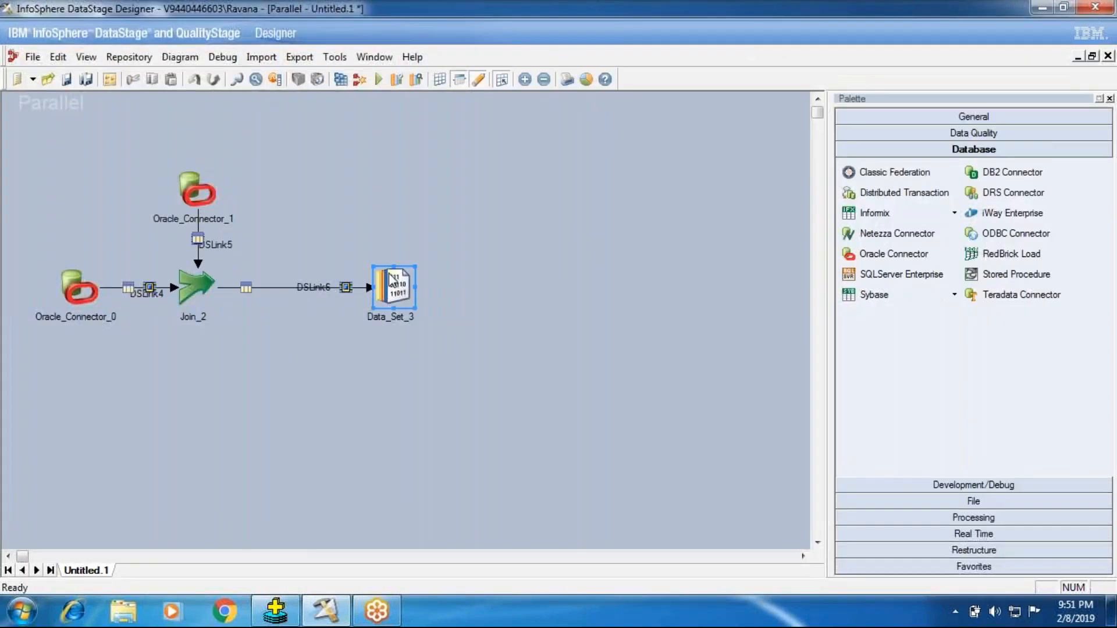
Set the target file of Data_Set_3 to join.ds and accept the stage settings.
double_click(391, 280)
click(82, 136)
click(603, 142)
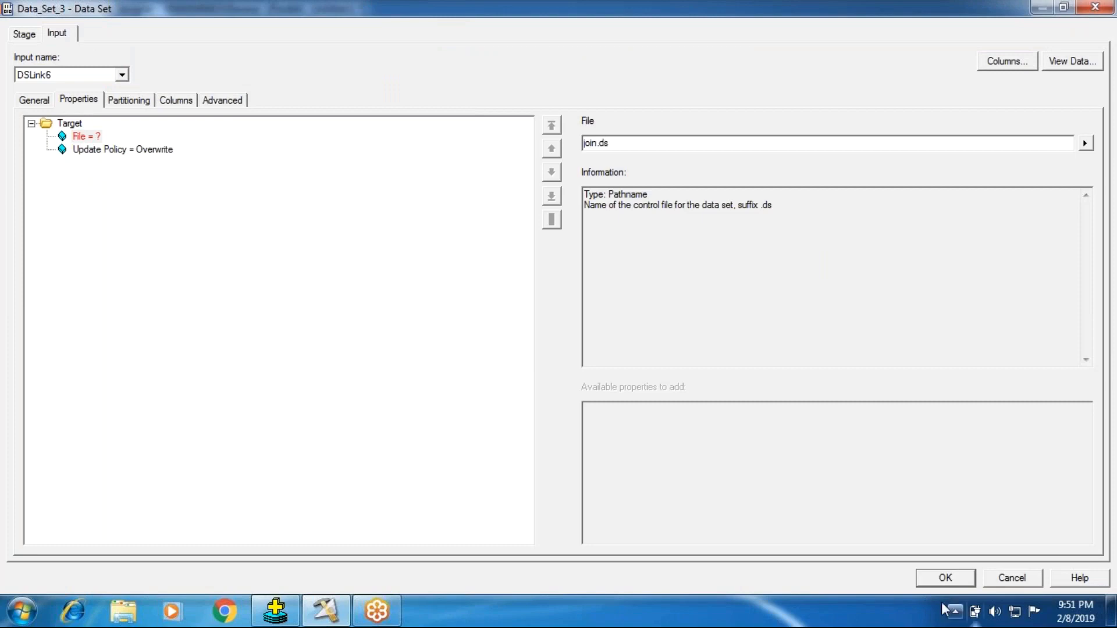
click(946, 578)
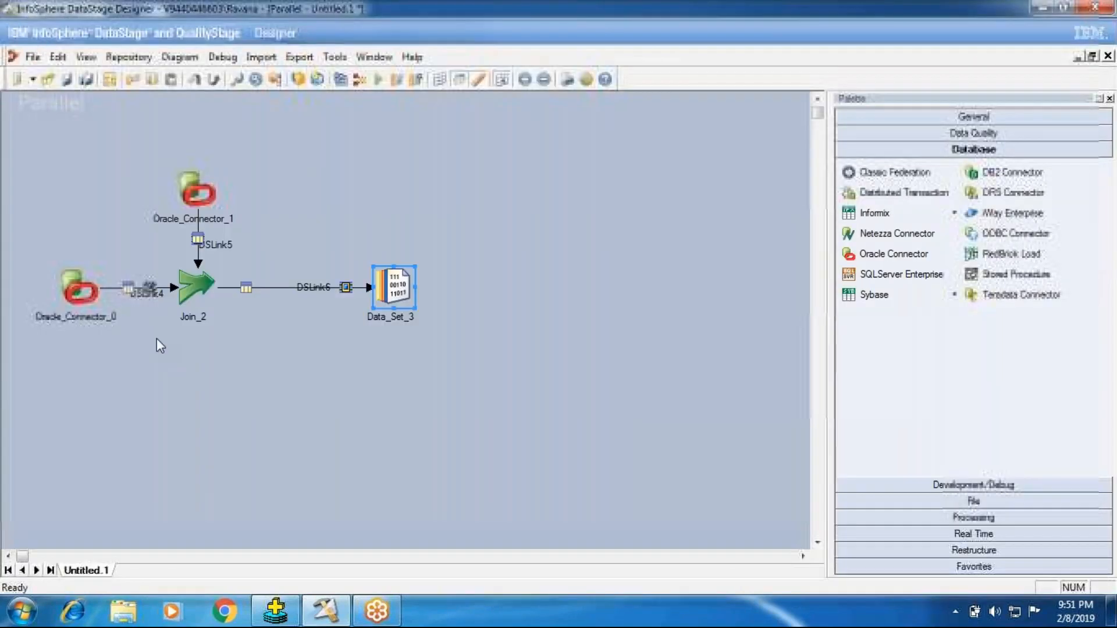
Start compiling the job and choose the folder \Jobs\Batch101 for saving it.
click(335, 81)
key(Return)
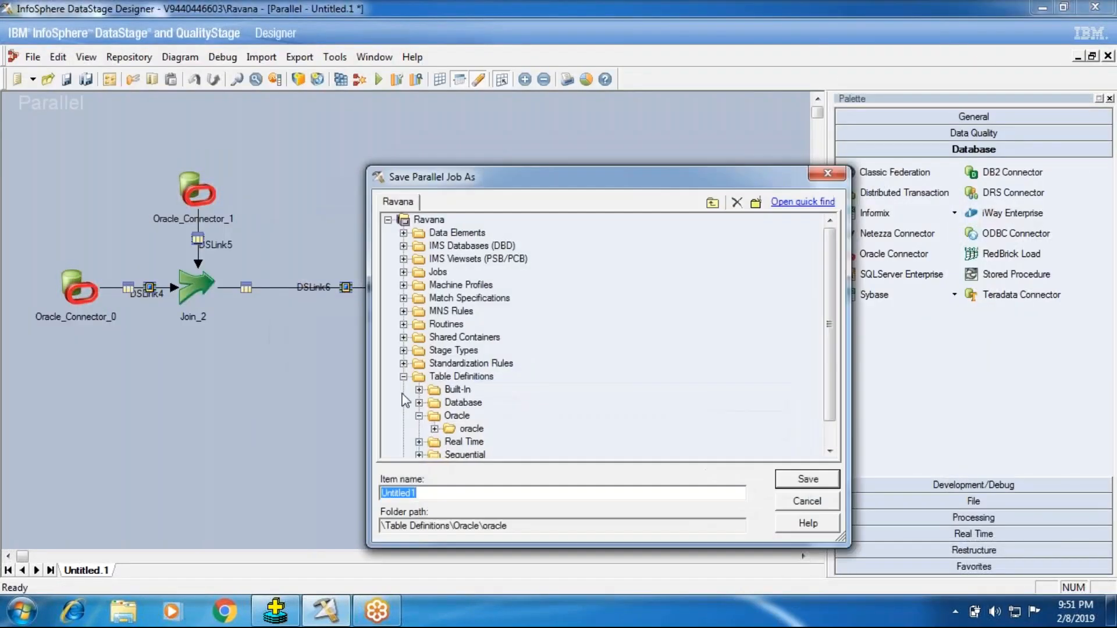
click(403, 376)
click(415, 275)
double_click(415, 274)
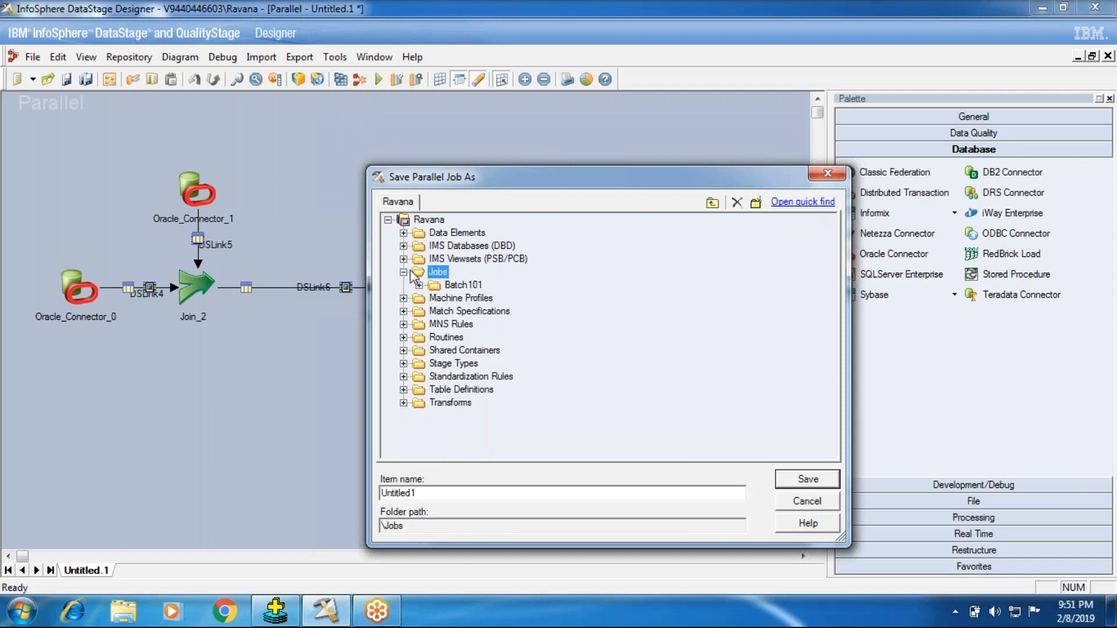
double_click(433, 286)
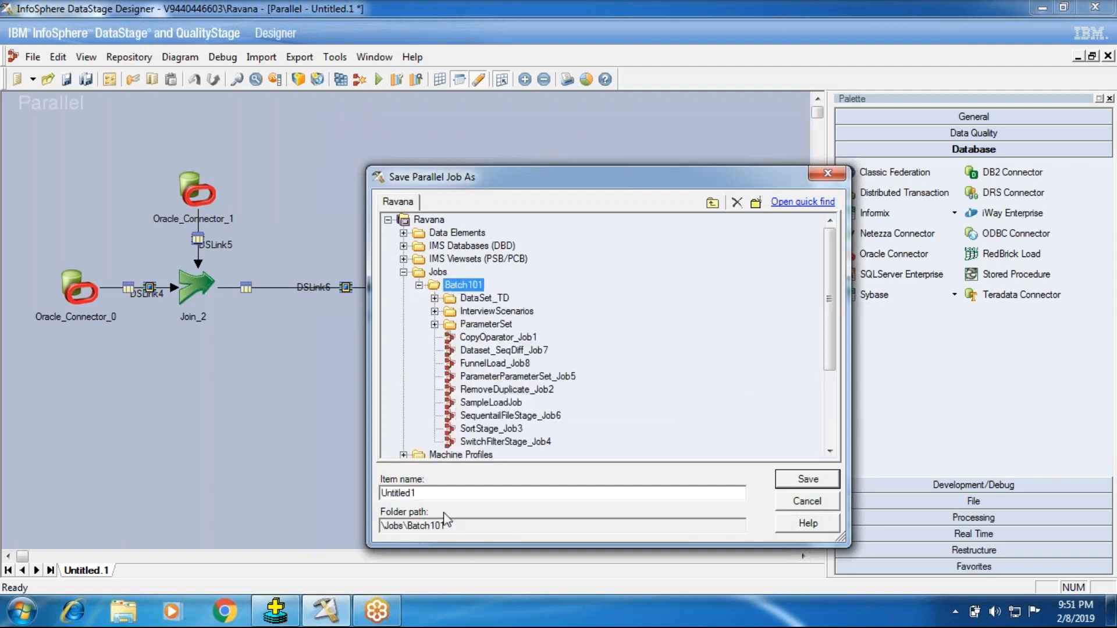
key(Tab)
text(D)
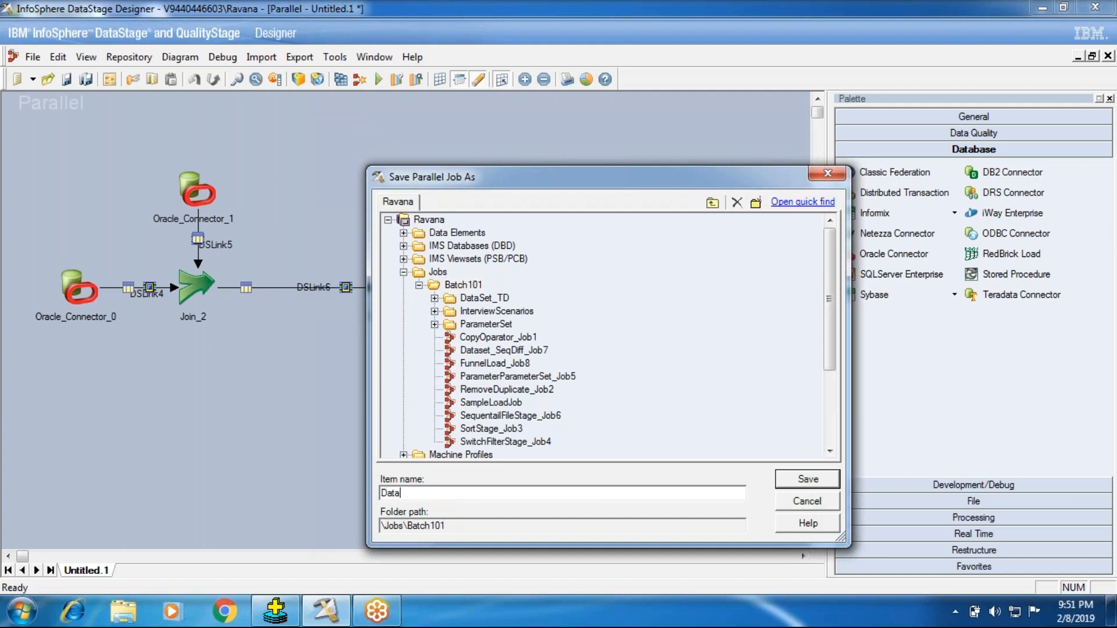
key(BackSpace)
key(BackSpace)
key(BackSpace)
key(BackSpace)
text(JoinStage)
drag(841, 533, 905, 591)
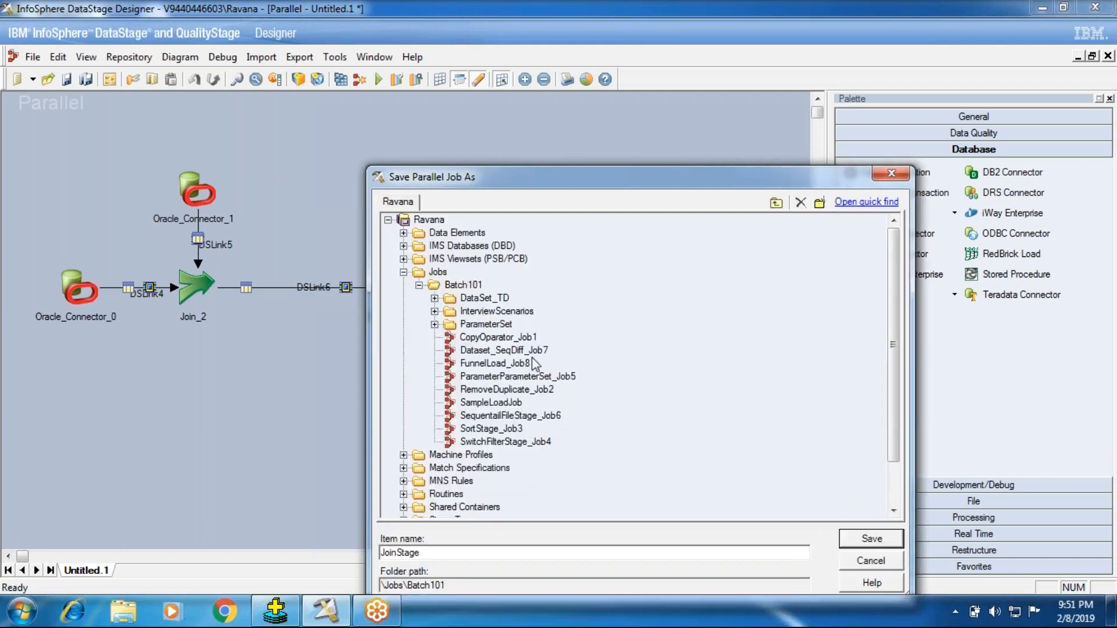
click(526, 363)
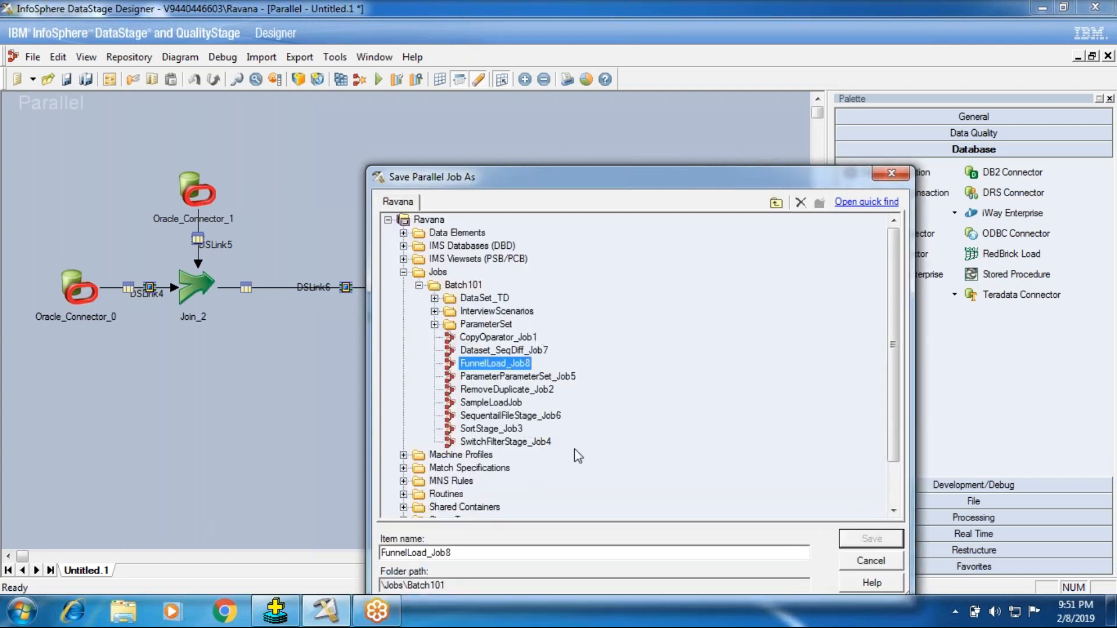
Save the job as JoinStage_Job9, let it compile and close the compilation dialog.
click(460, 553)
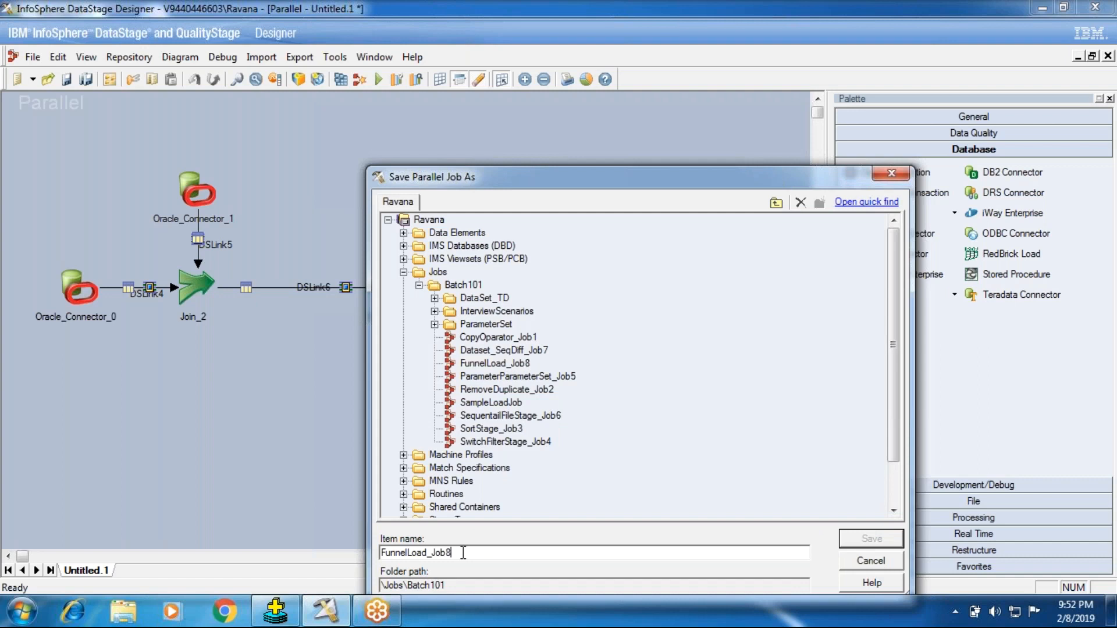
key(BackSpace)
key(BackSpace)
key(BackSpace)
key(BackSpace)
key(BackSpace)
key(BackSpace)
key(BackSpace)
key(BackSpace)
key(BackSpace)
key(BackSpace)
key(BackSpace)
key(BackSpace)
key(BackSpace)
key(BackSpace)
key(BackSpace)
text(JoinStage_Job9)
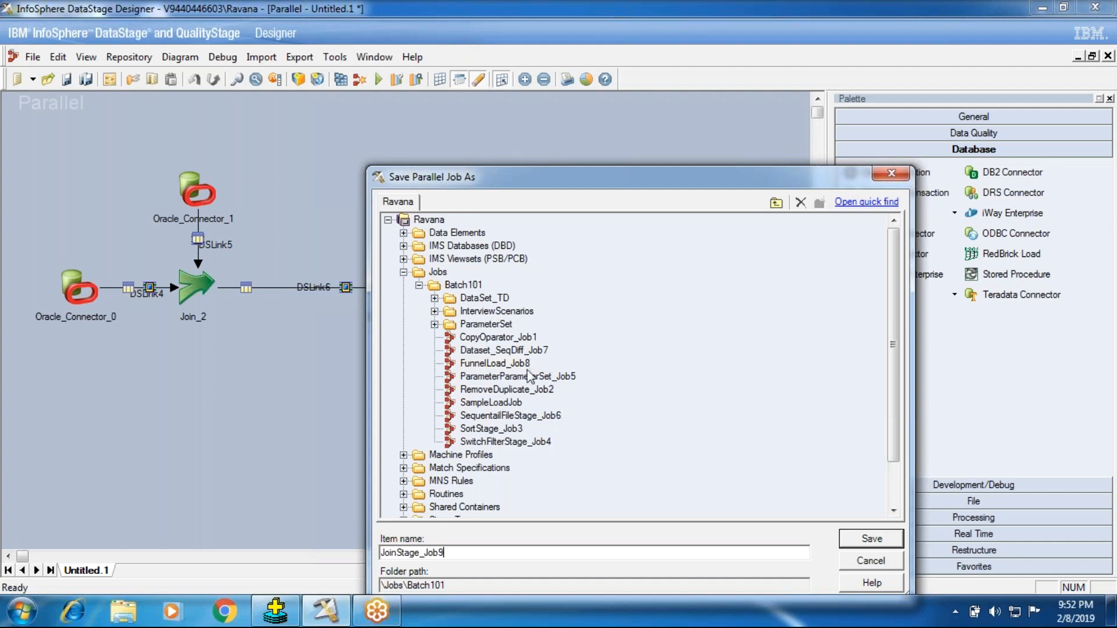
click(862, 544)
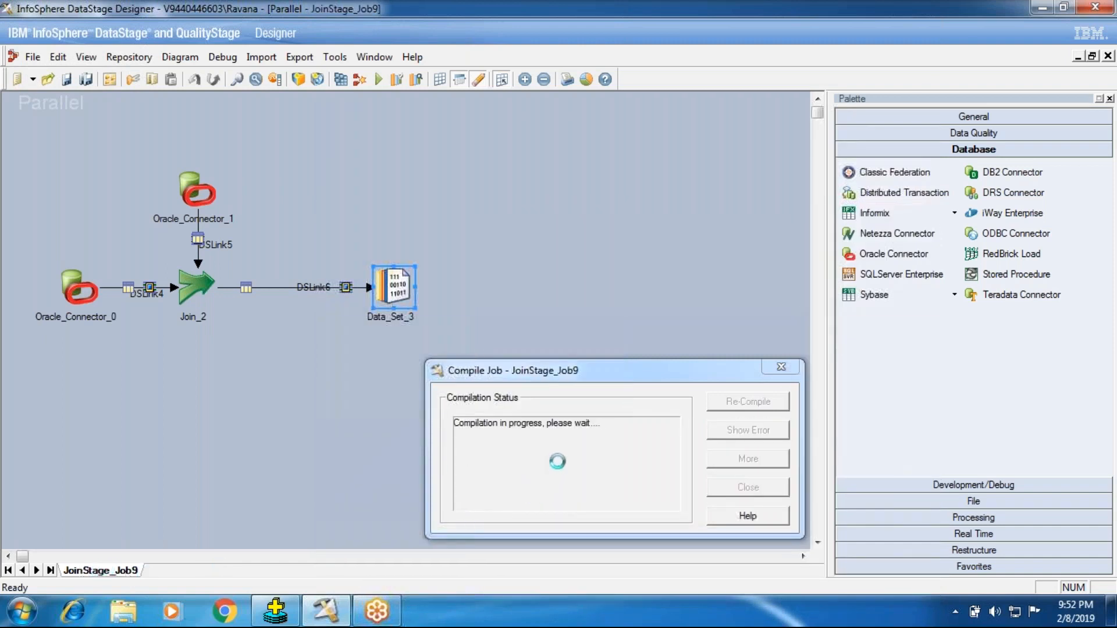
click(747, 487)
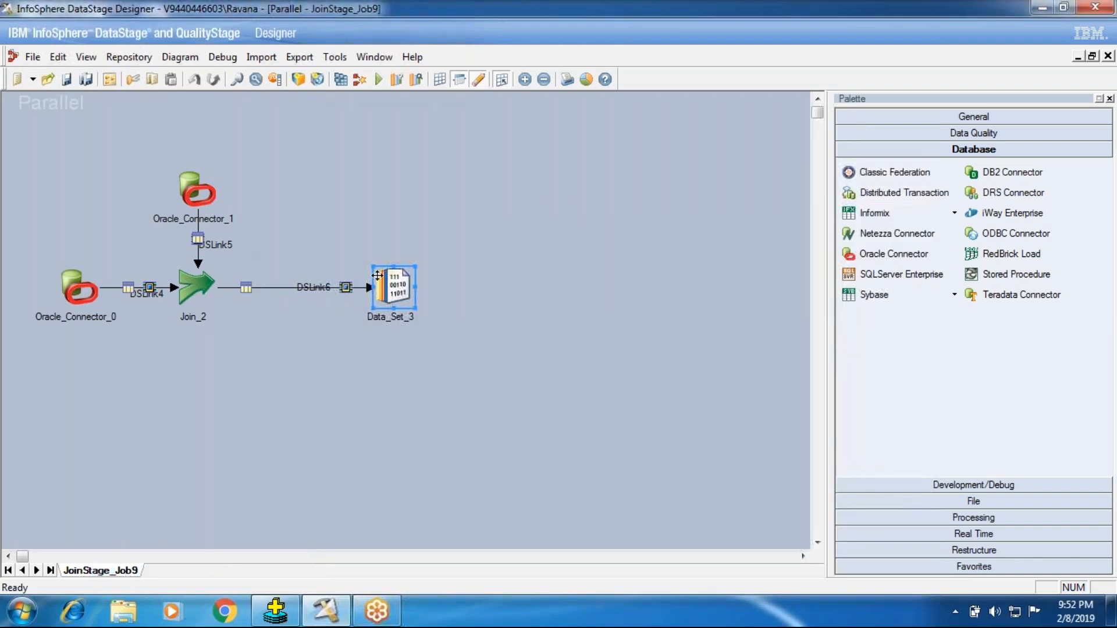
Review the target properties of Data_Set_3 and the input link order of Join_2.
double_click(402, 289)
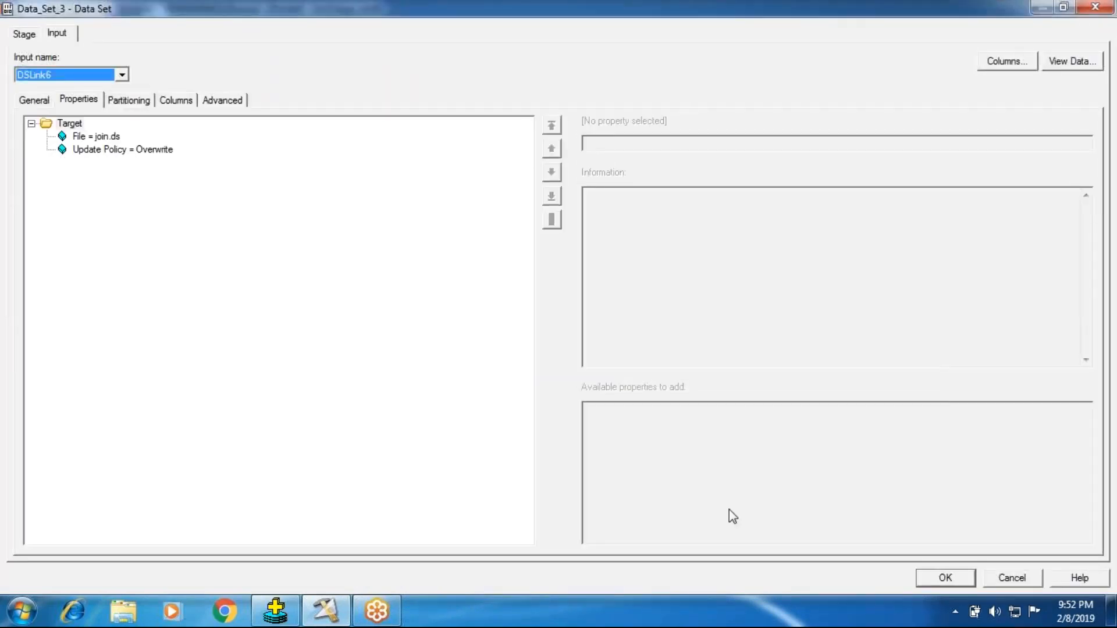
click(947, 579)
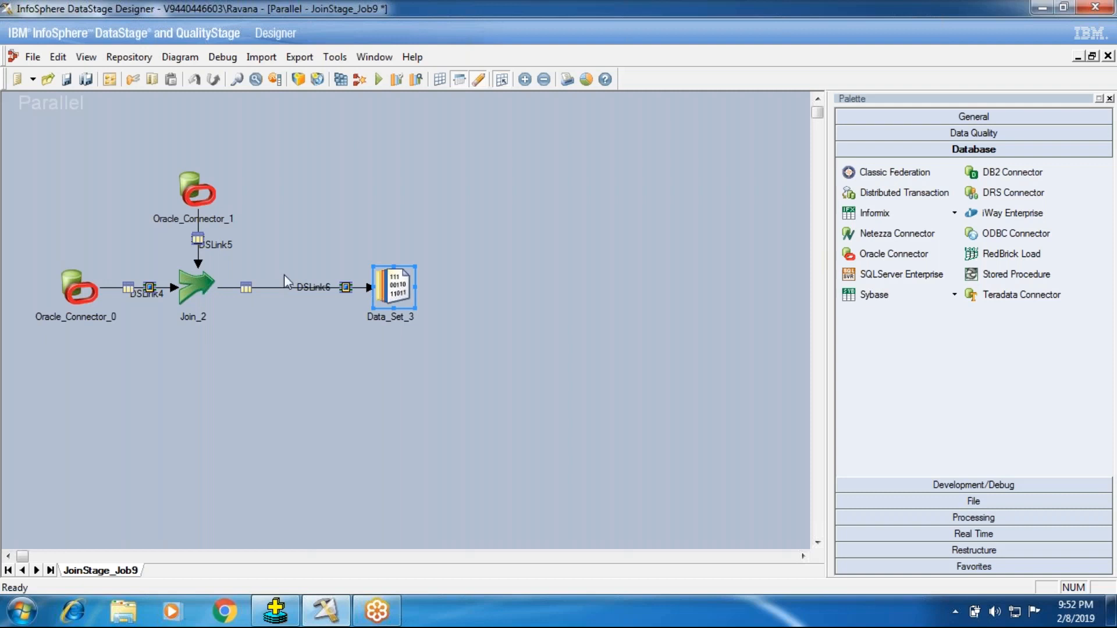
double_click(197, 285)
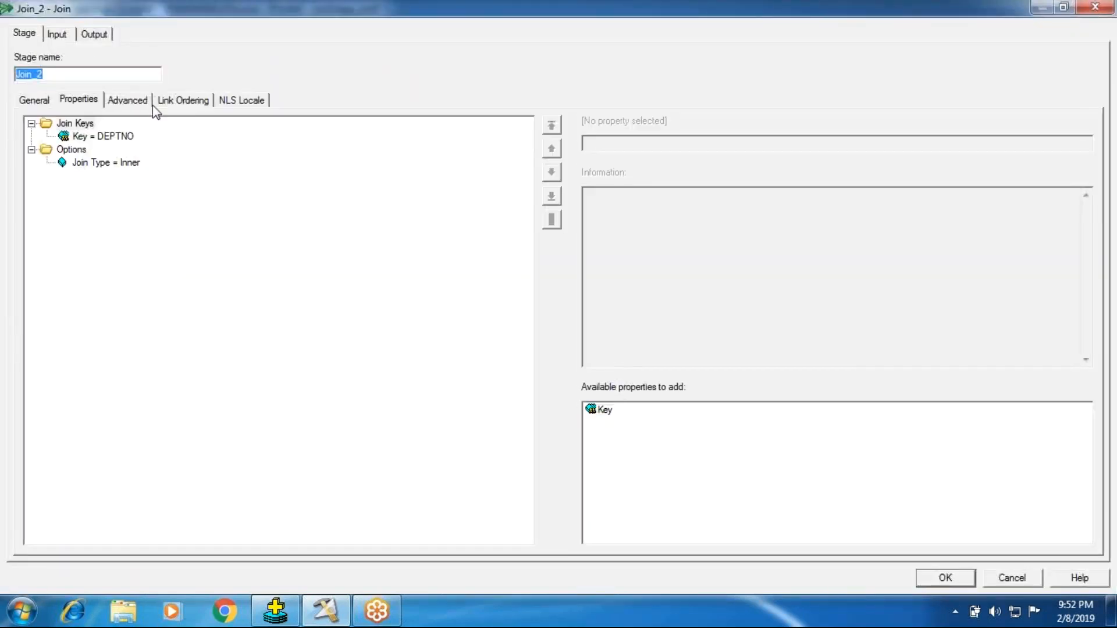
click(182, 101)
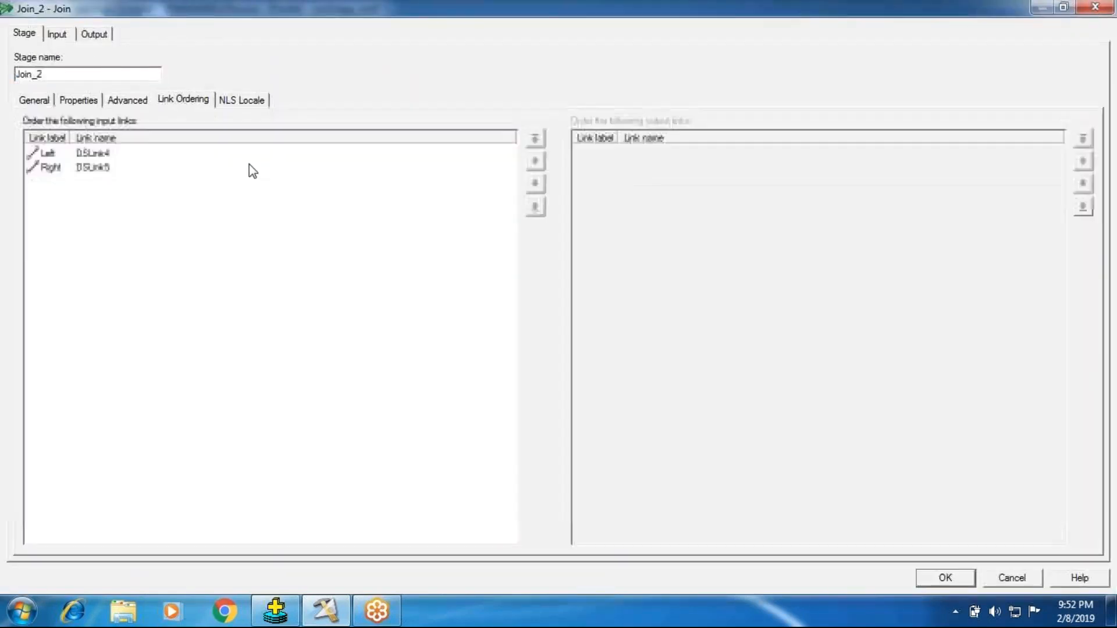
click(946, 578)
Save and recompile JoinStage_Job9, and run it with the default run options.
click(334, 77)
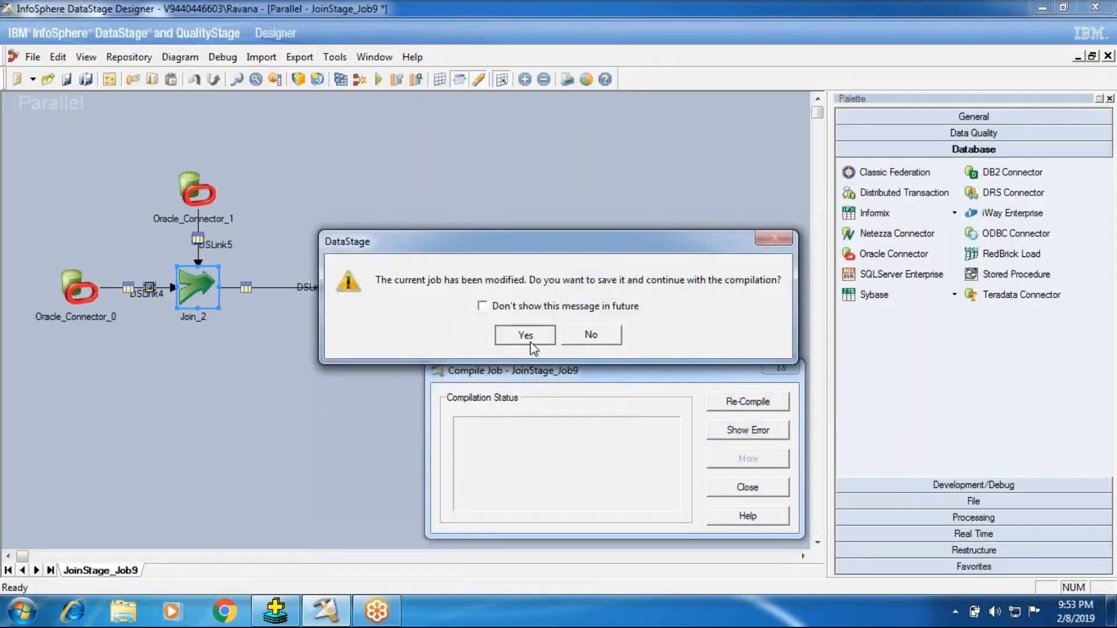
click(529, 337)
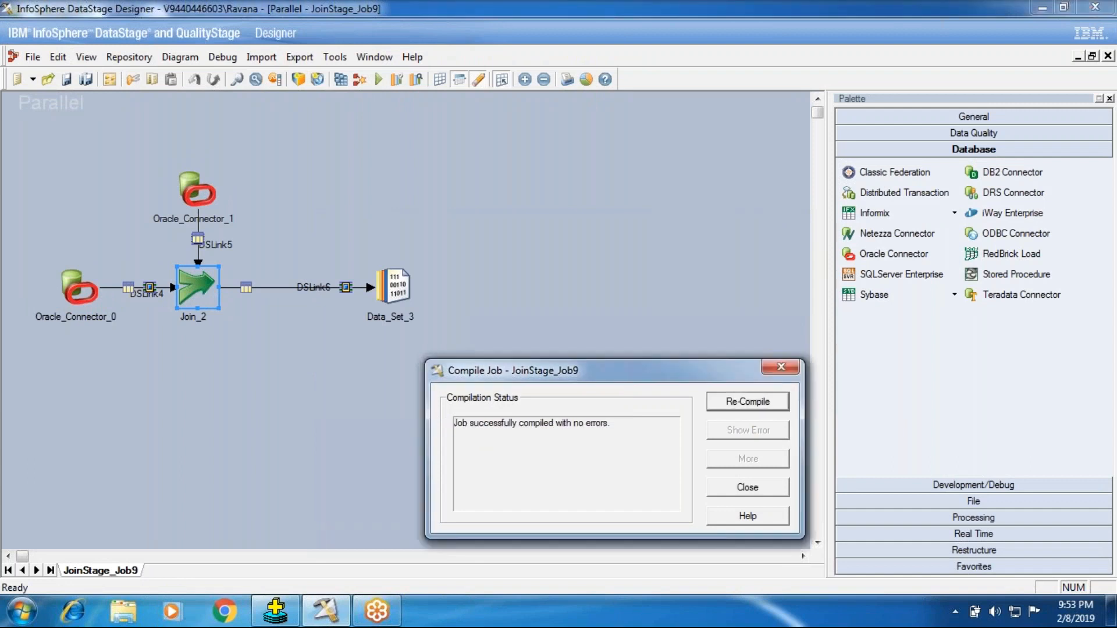
click(721, 487)
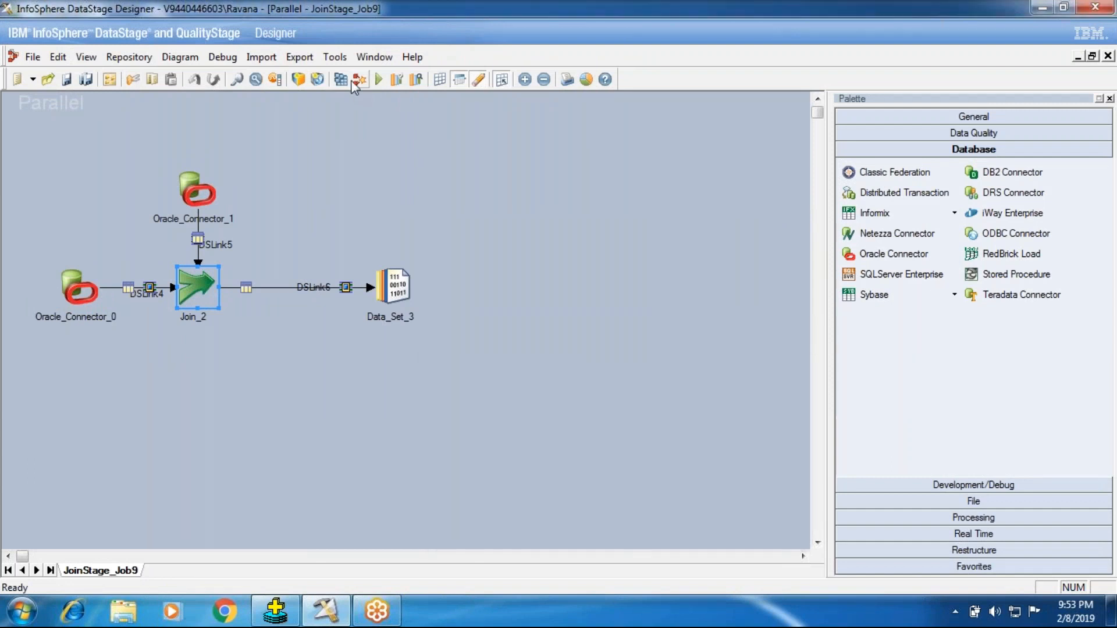
click(376, 80)
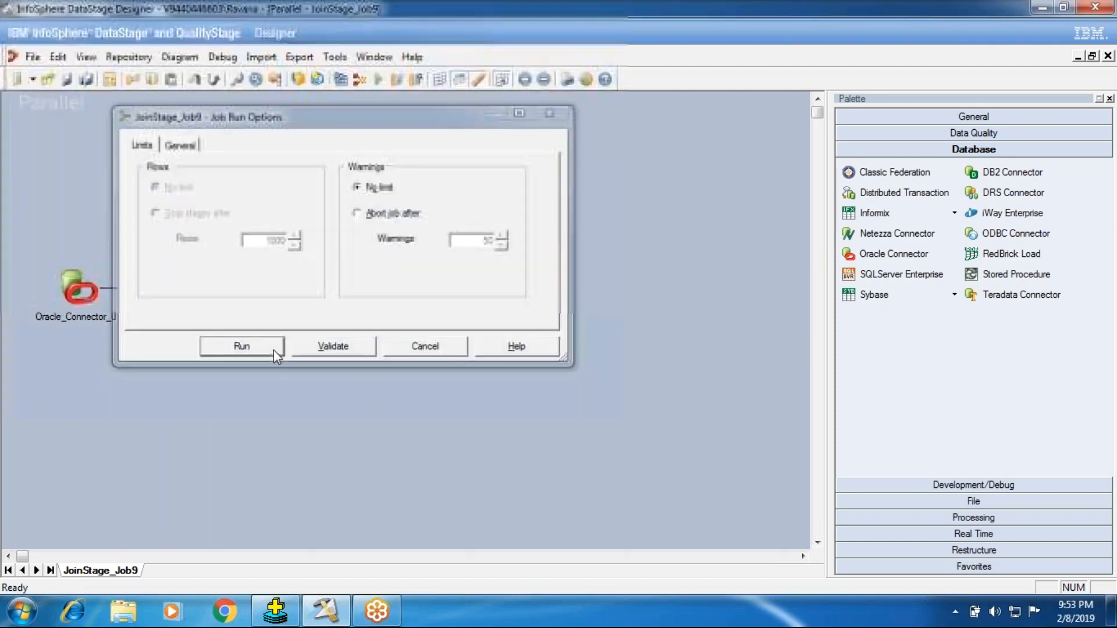
click(273, 350)
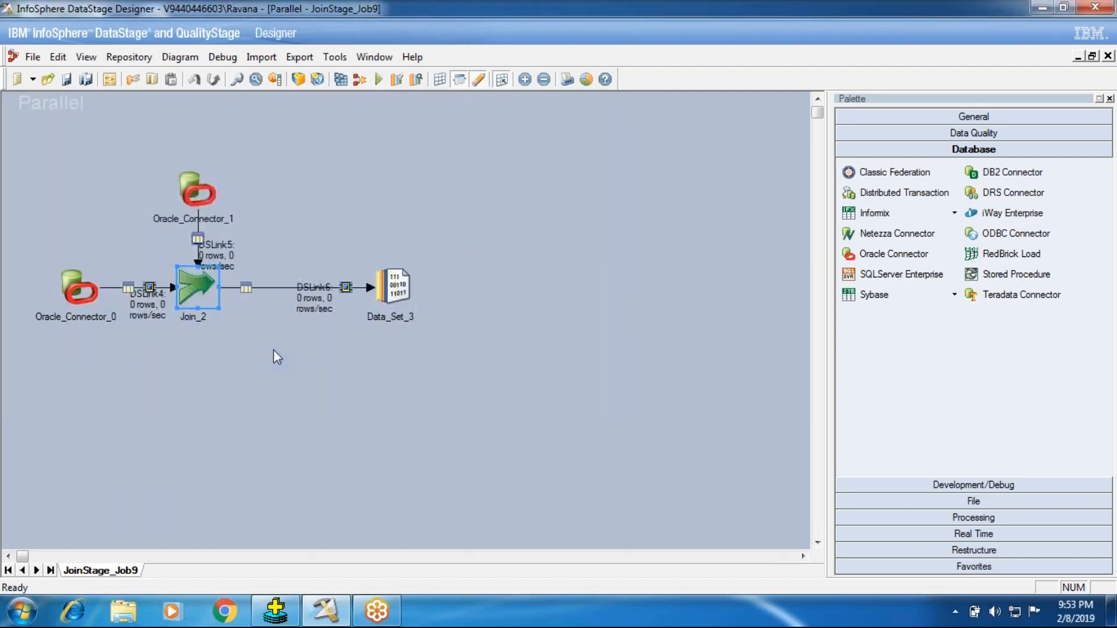
Move Oracle_Connector_1 further above Join_2 and shift the DSLink6 label below its link to make the row counts readable.
drag(198, 197, 197, 151)
click(217, 225)
click(155, 312)
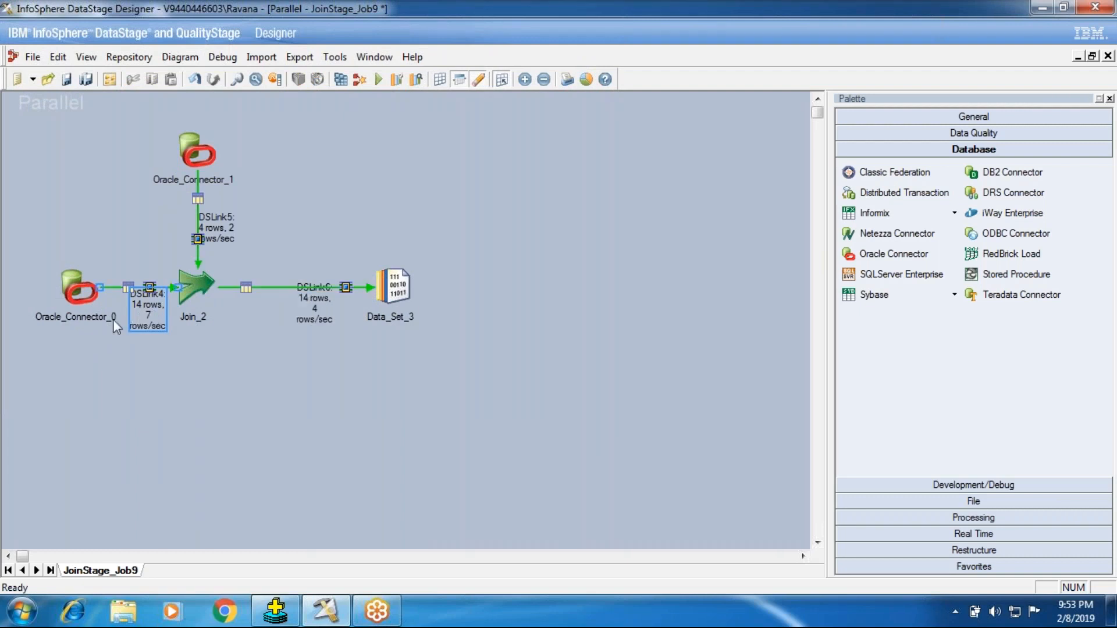
click(305, 311)
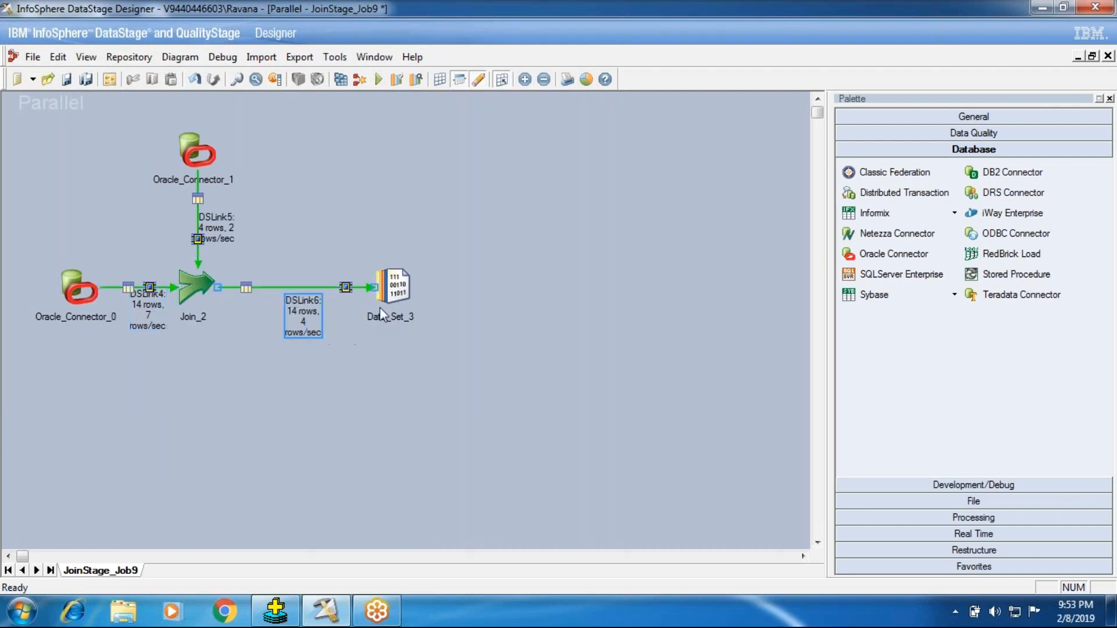
View the DSLink6 data in Data_Set_3 and restore the Data Browser from its maximized size.
right_click(389, 290)
click(440, 339)
click(728, 261)
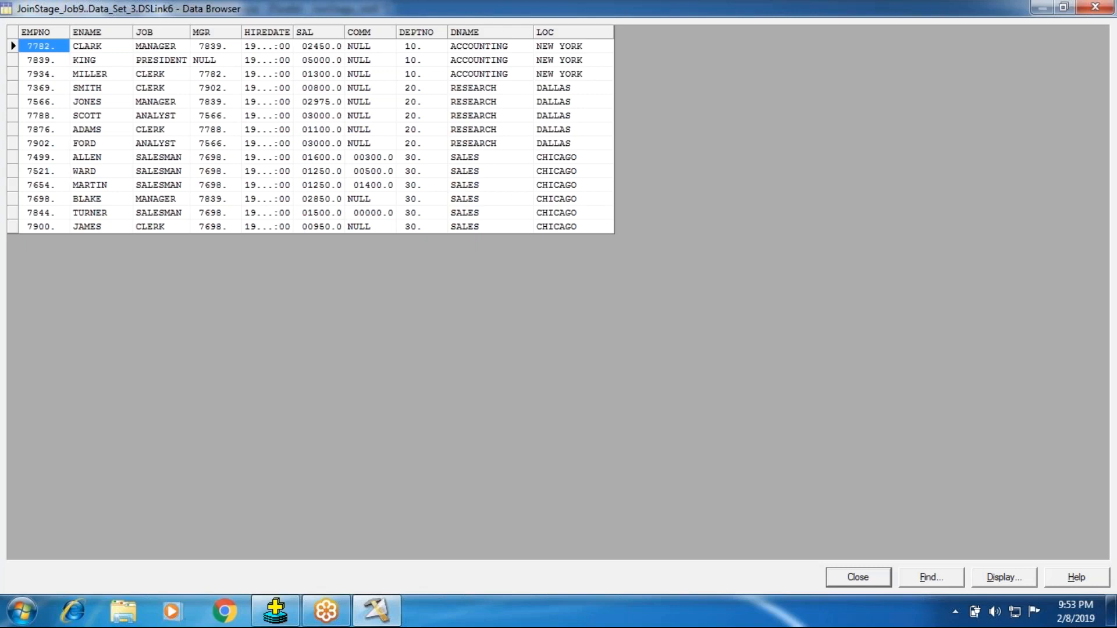
click(1067, 7)
Examine the DNAME, DEPTNO and LOC values of the joined rows in the Data Browser.
click(483, 62)
click(483, 76)
click(481, 91)
click(480, 119)
click(477, 147)
click(431, 78)
click(431, 147)
click(430, 187)
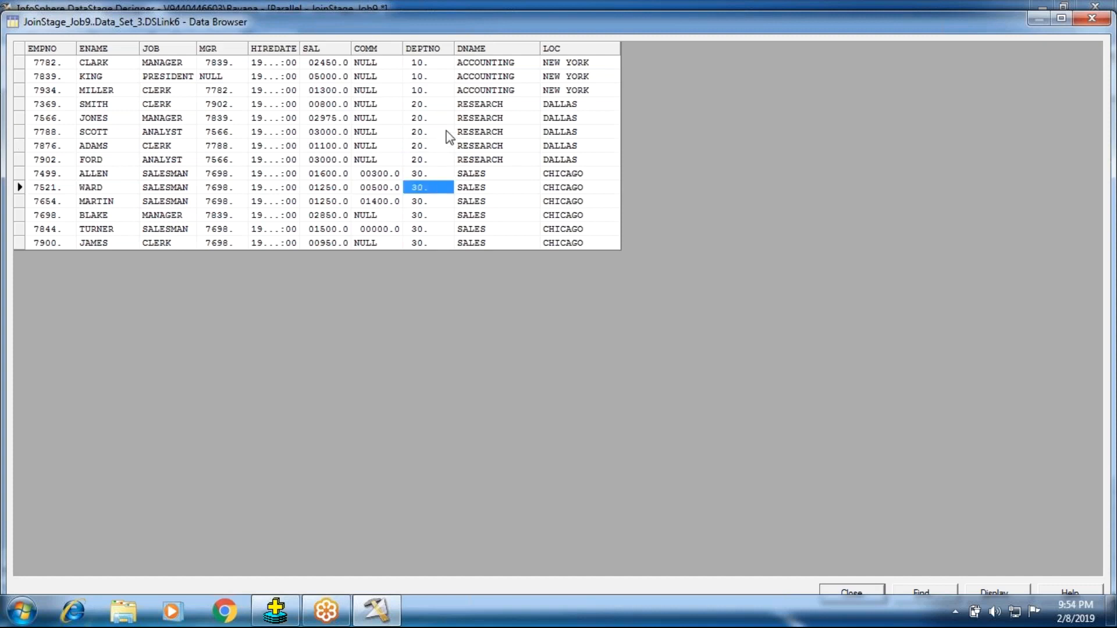
click(562, 104)
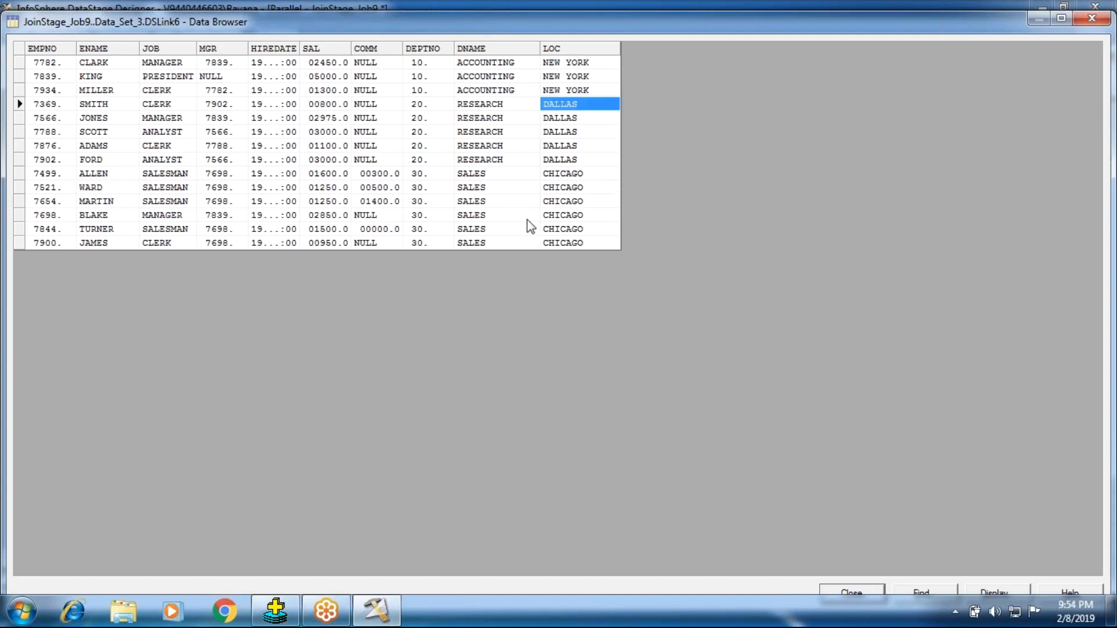
Close the Data Browser and move Oracle_Connector_1 slightly closer to Join_2.
click(859, 593)
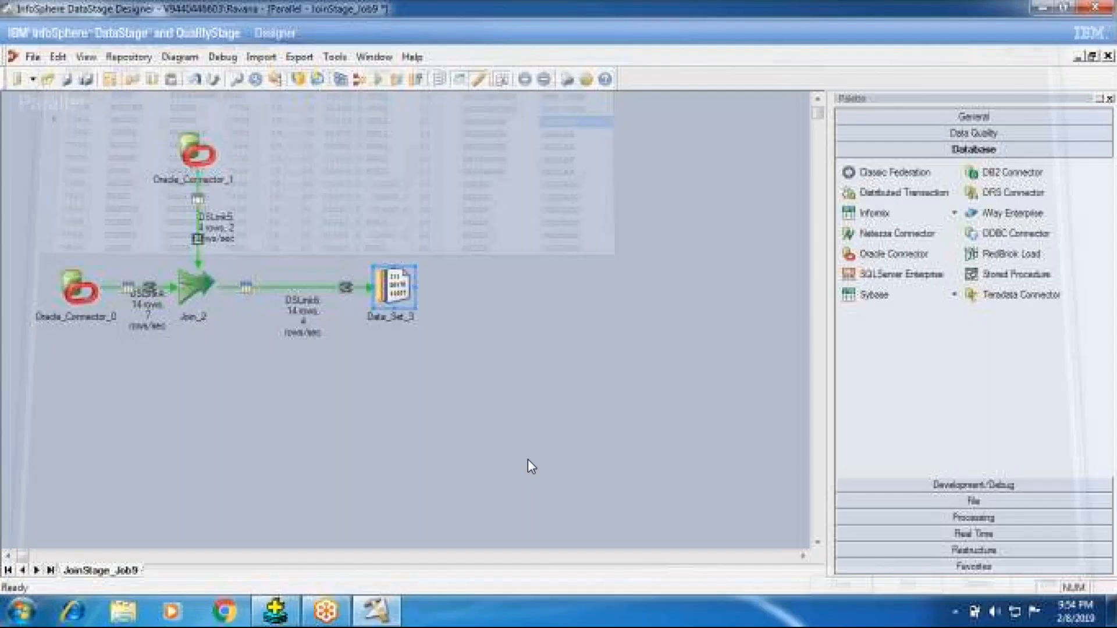
click(206, 178)
drag(207, 201, 187, 200)
click(79, 273)
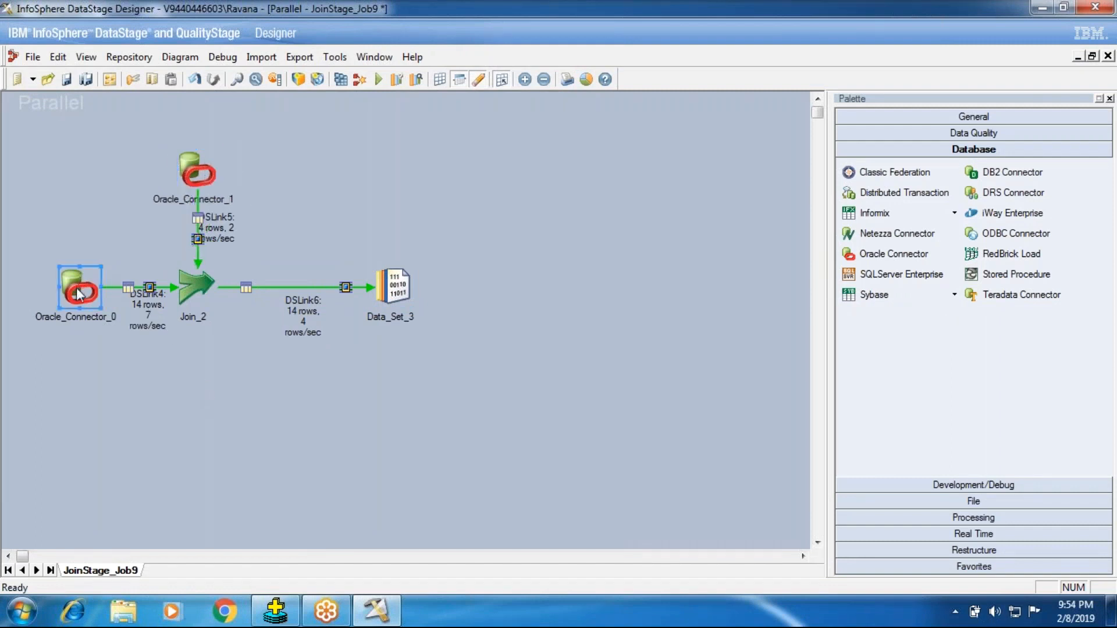
click(199, 178)
click(95, 270)
click(195, 185)
click(89, 293)
Review the available join types for Join_2 and close its properties with Inner kept.
click(177, 169)
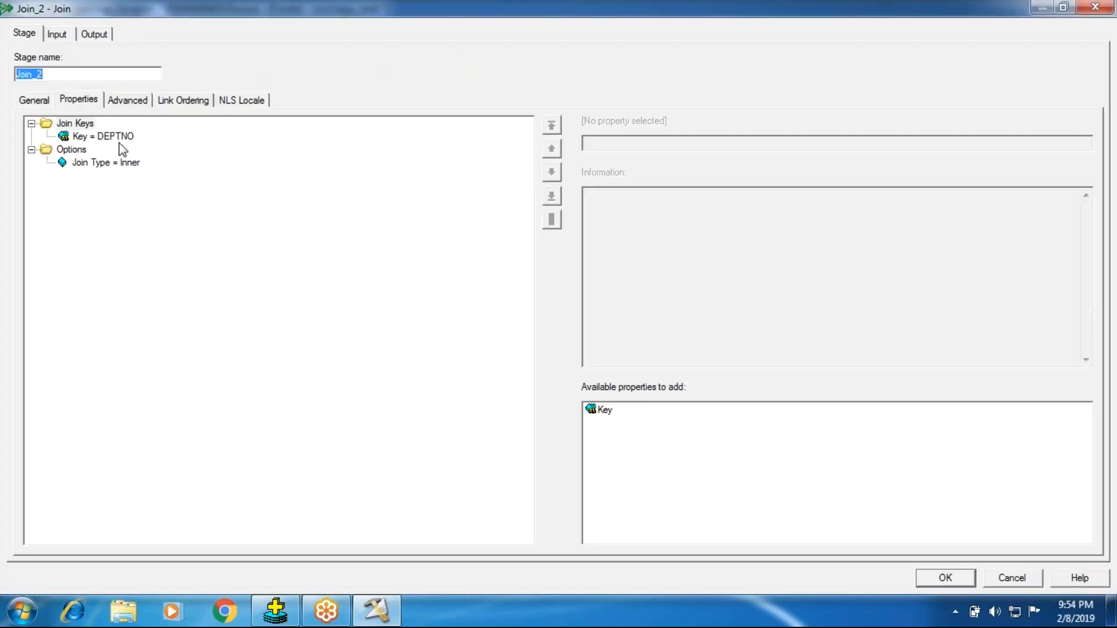
click(105, 163)
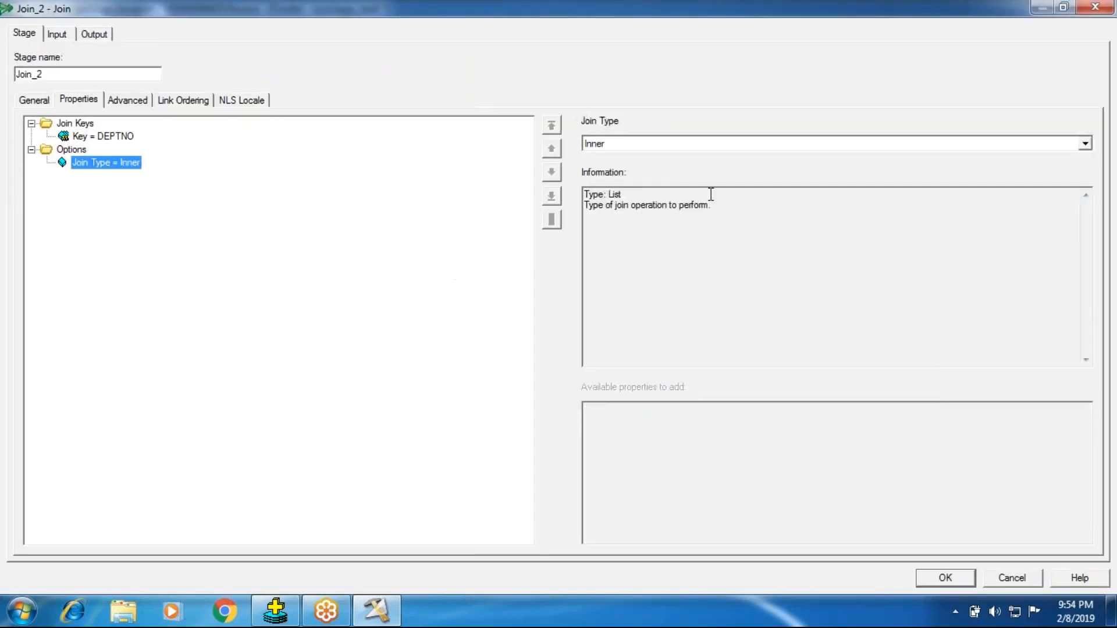
click(693, 144)
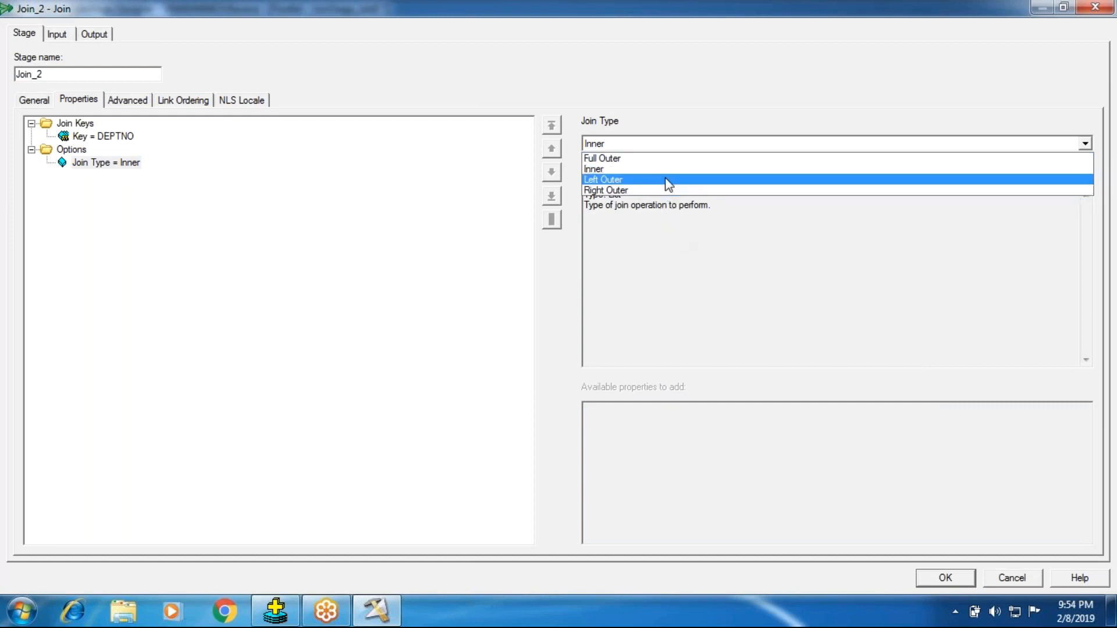
click(927, 577)
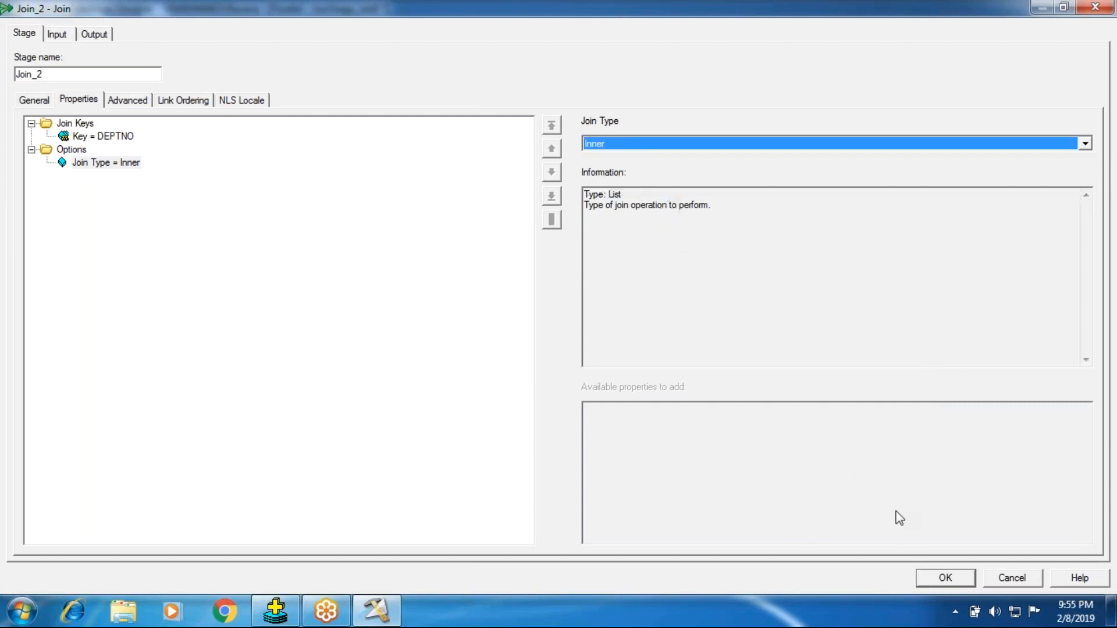
click(927, 579)
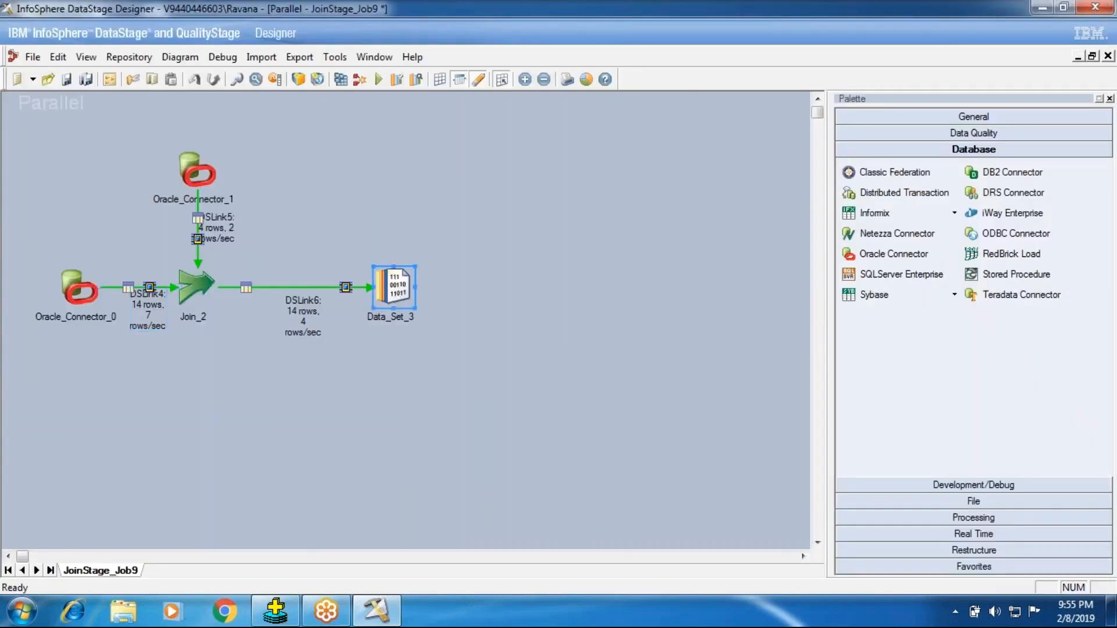
View the DSLink6 data in Data_Set_3 and examine the DNAME and DEPTNO values of the inner join output.
right_click(391, 290)
click(428, 342)
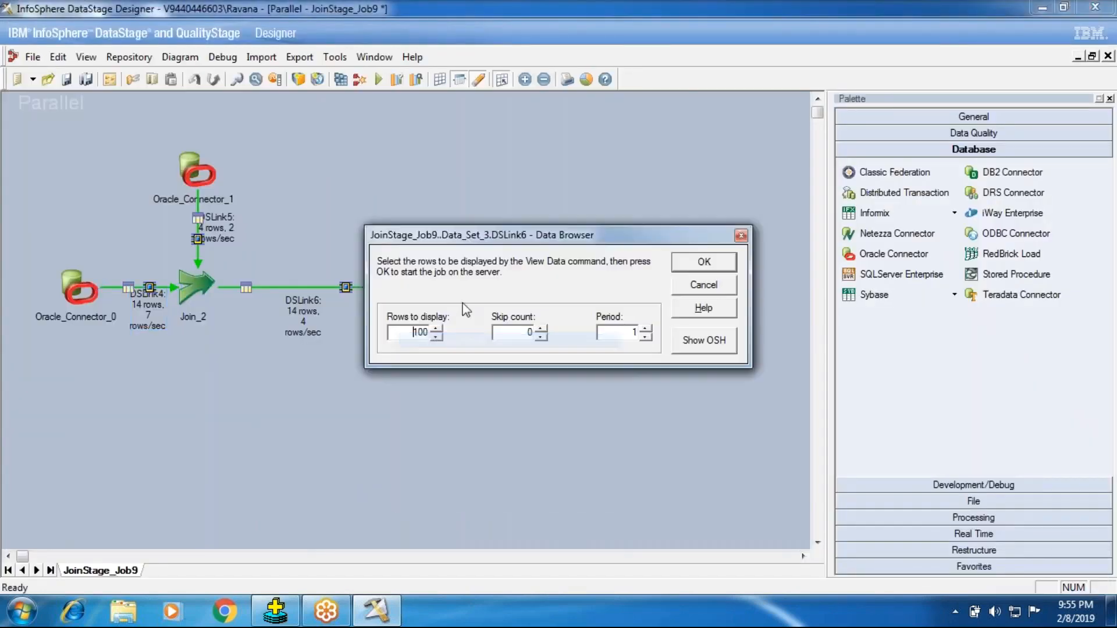
click(703, 263)
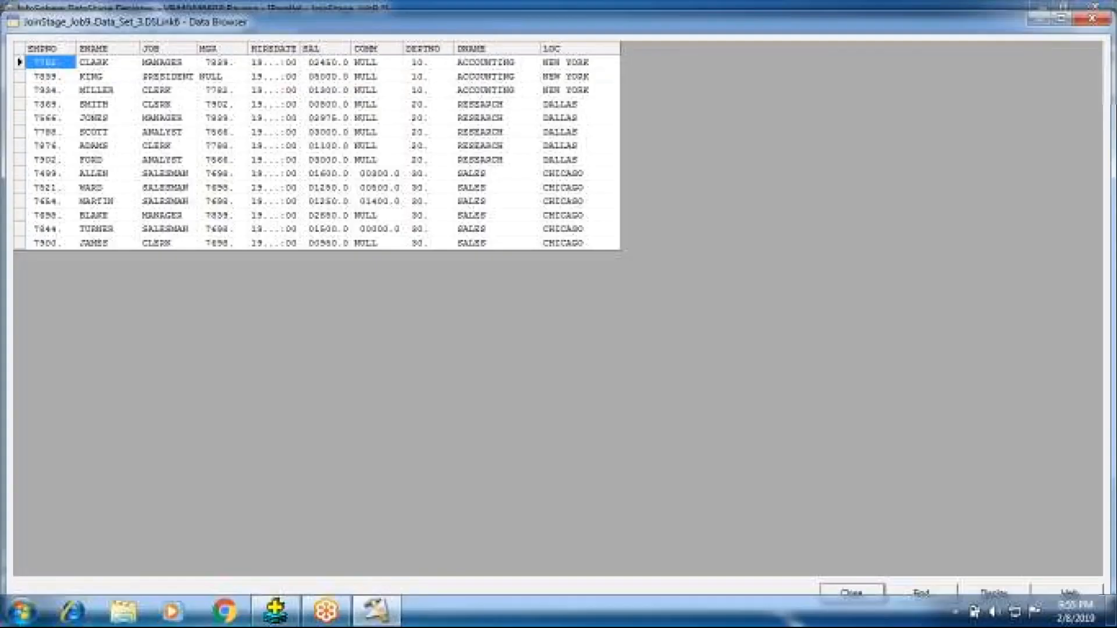
click(462, 93)
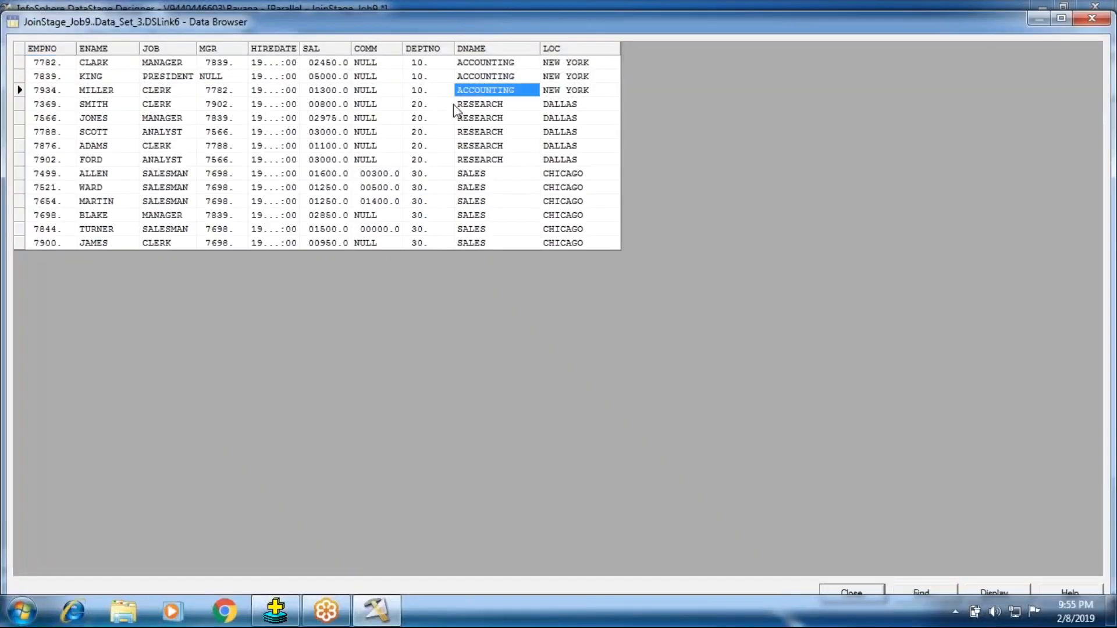
click(420, 109)
click(516, 165)
click(867, 591)
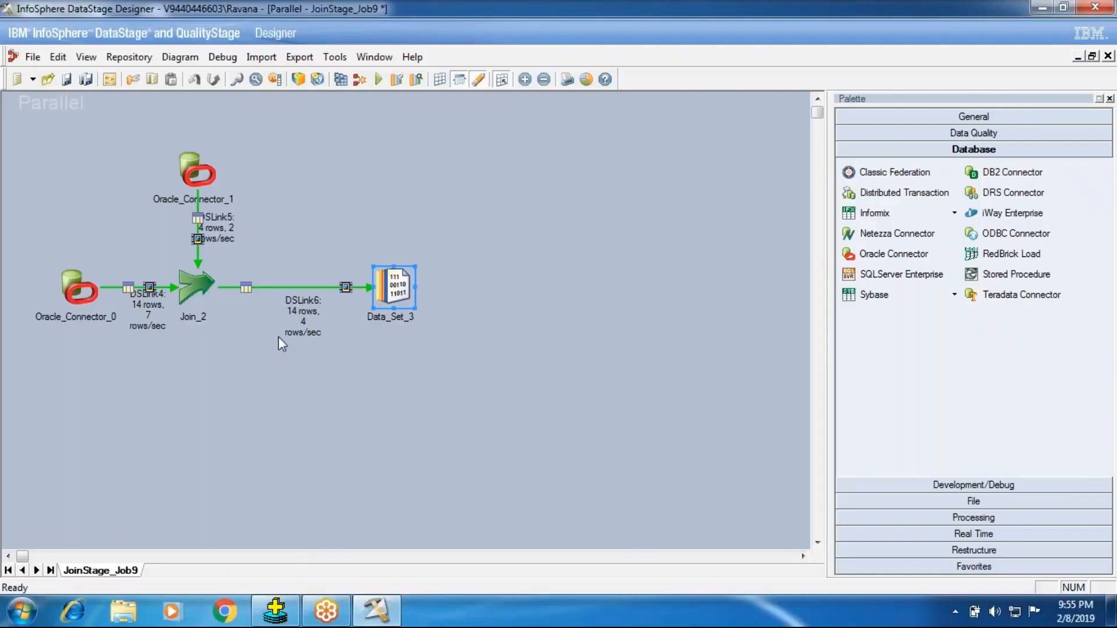
Set the Join Type of Join_2 to Left Outer.
double_click(195, 286)
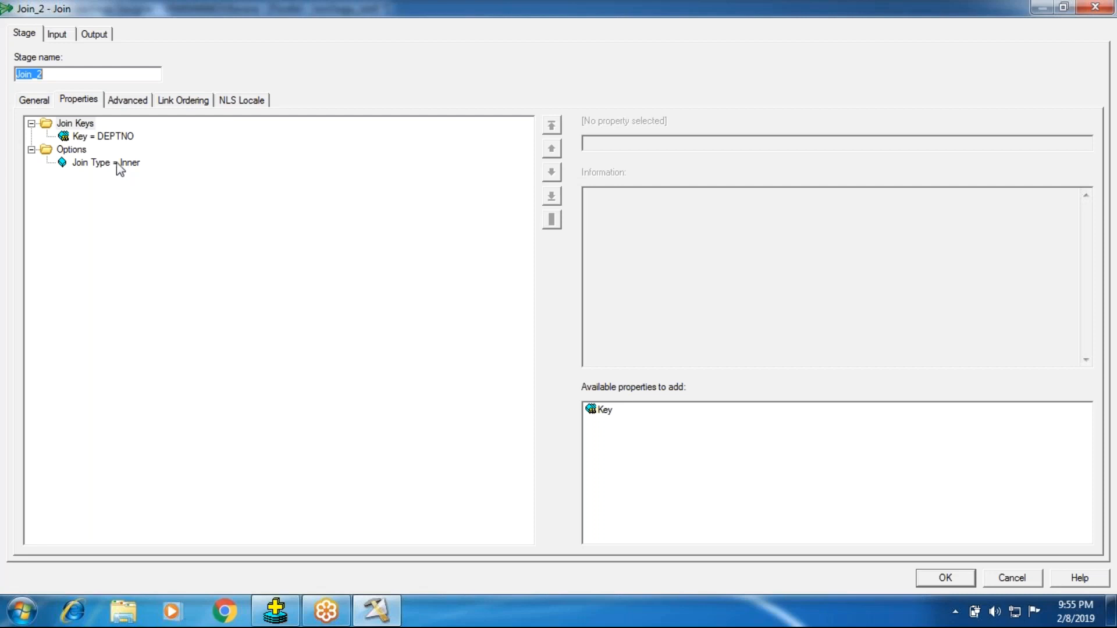
click(117, 165)
click(593, 145)
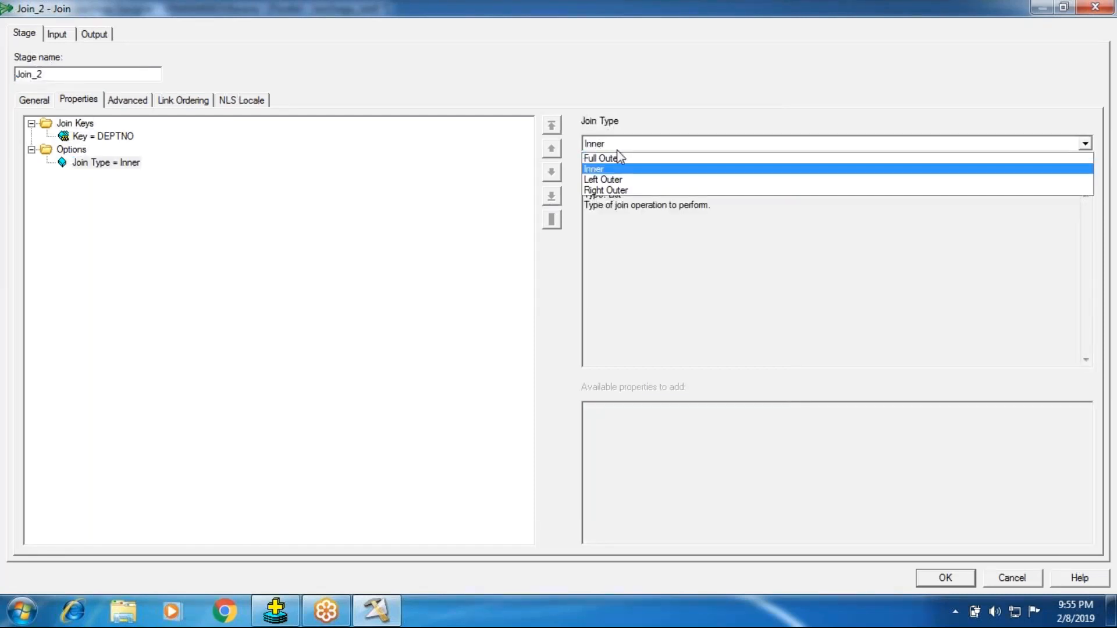
click(616, 181)
click(938, 579)
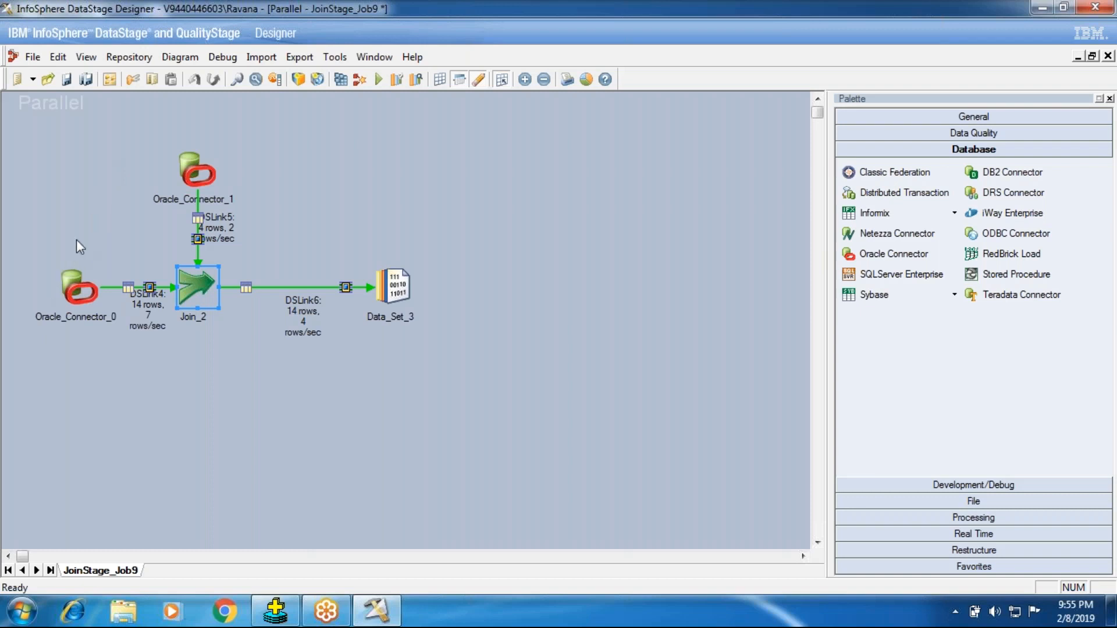
Review the two Oracle source stages and the DSLink6 output link, and check the join settings of Join_2.
drag(38, 240, 120, 311)
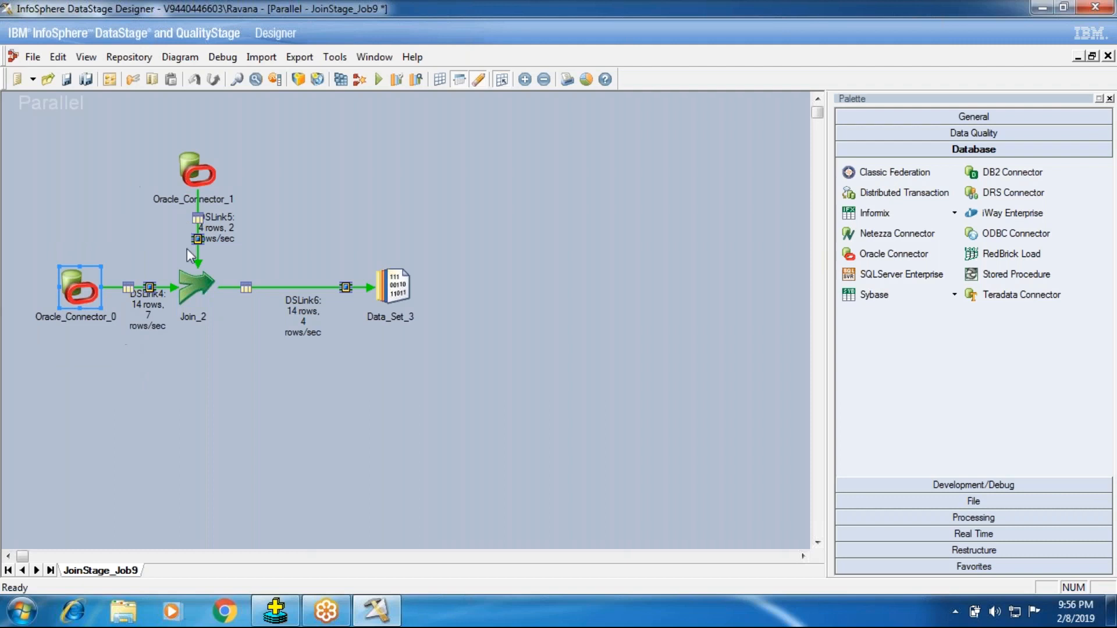
drag(149, 138, 270, 216)
click(300, 310)
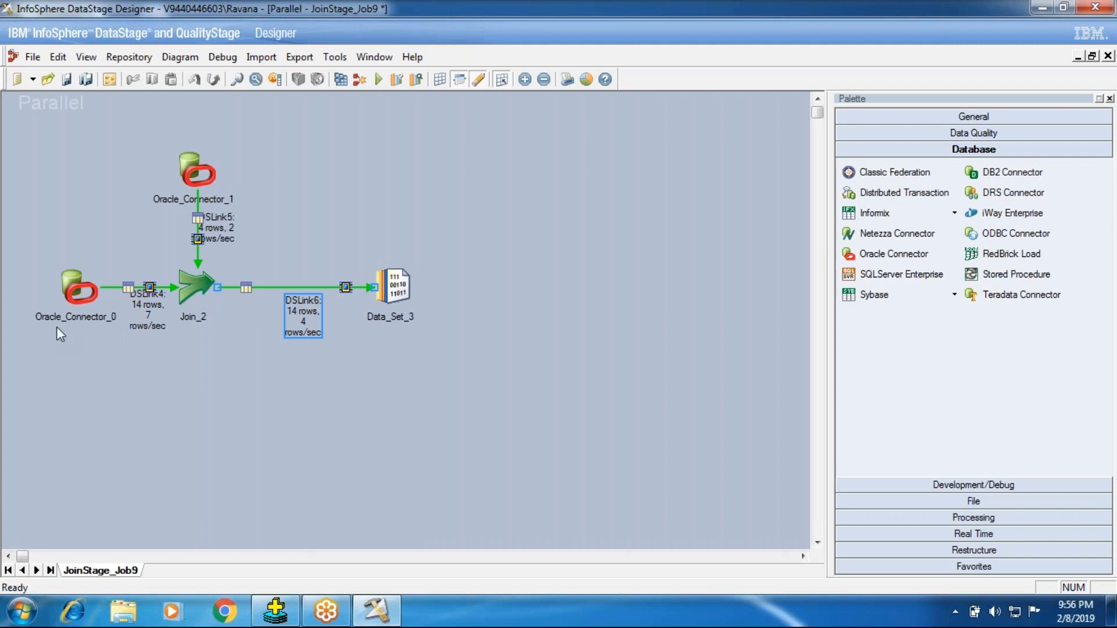
double_click(194, 295)
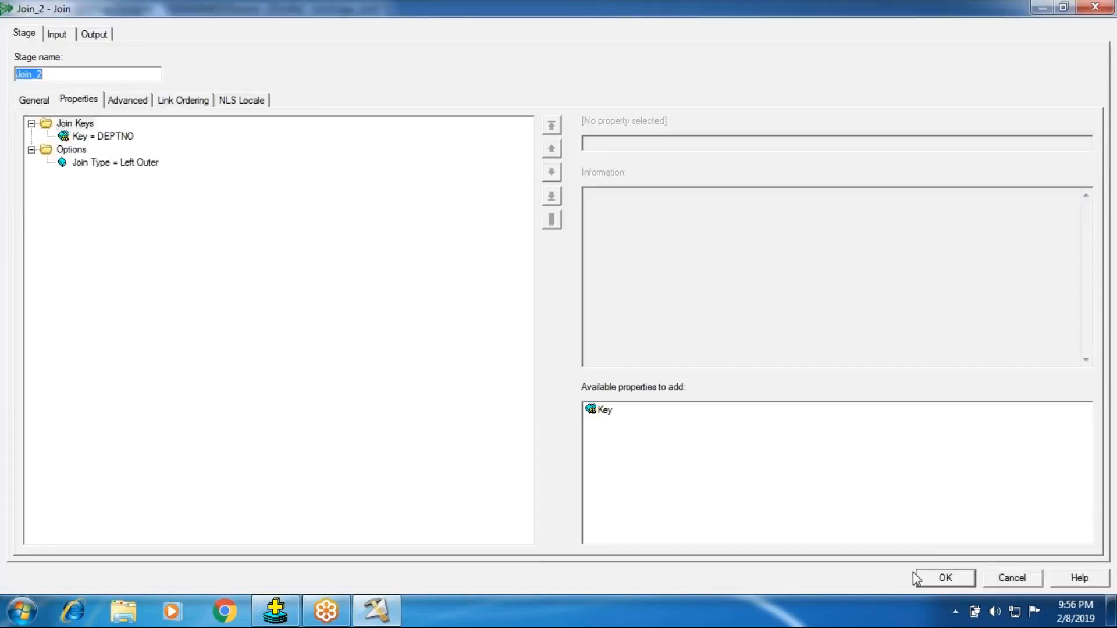
click(934, 580)
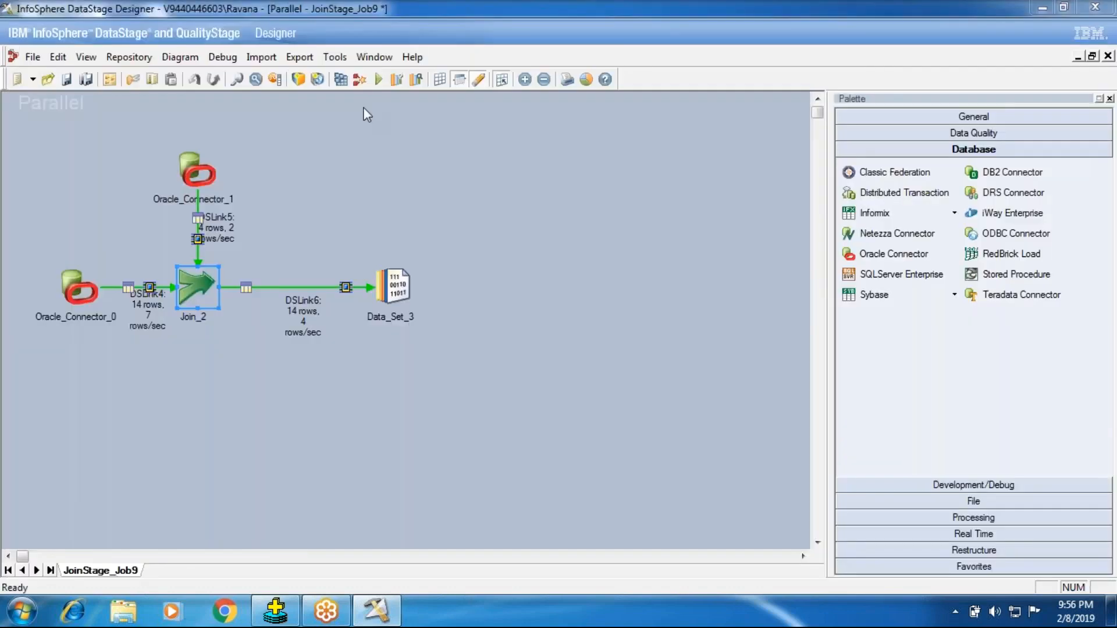
Save and recompile JoinStage_Job9 with the left outer join, and run it with the default run options.
click(341, 80)
click(521, 333)
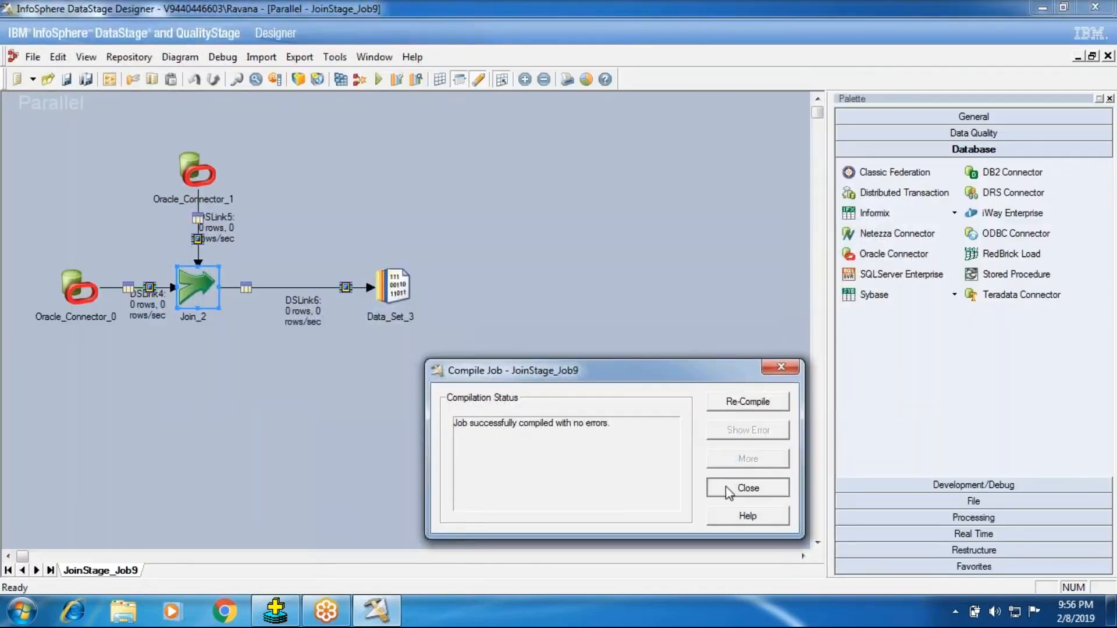
click(748, 487)
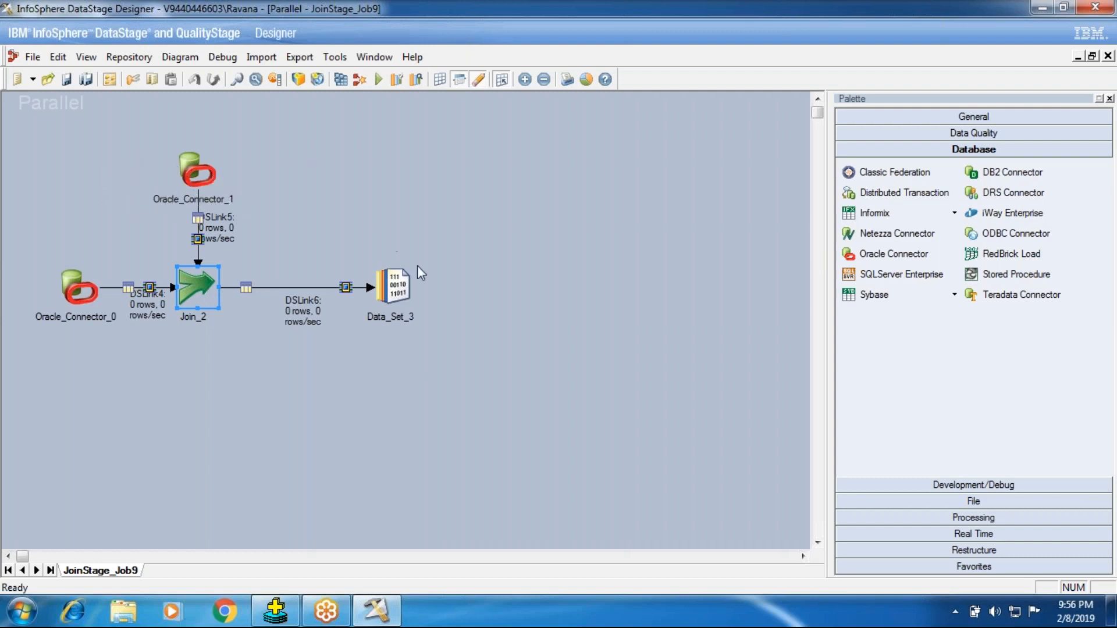
click(378, 84)
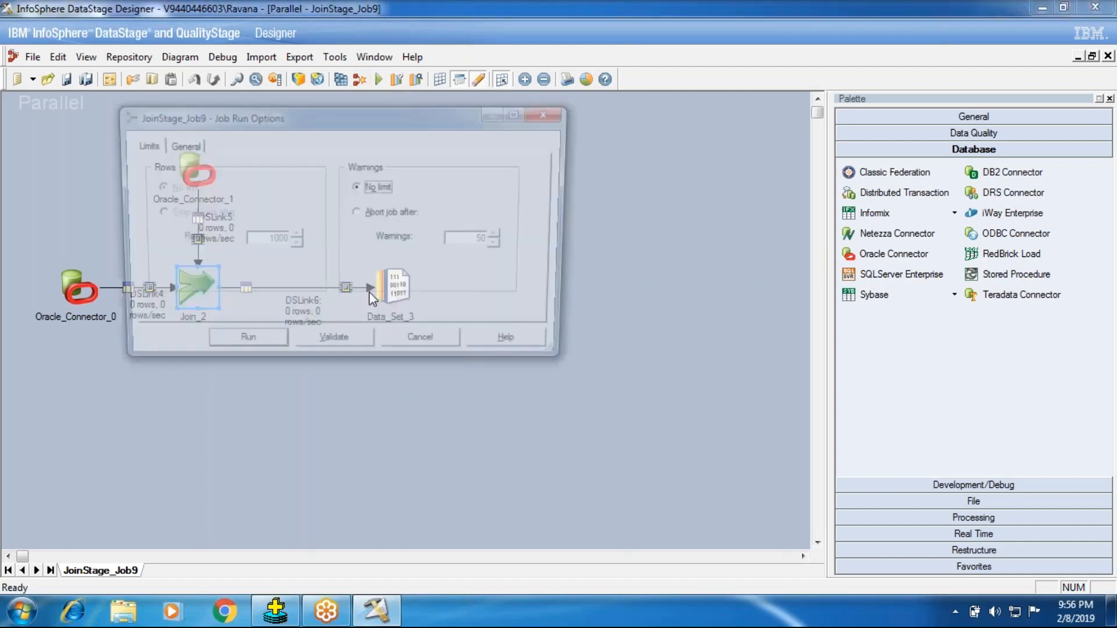
click(274, 344)
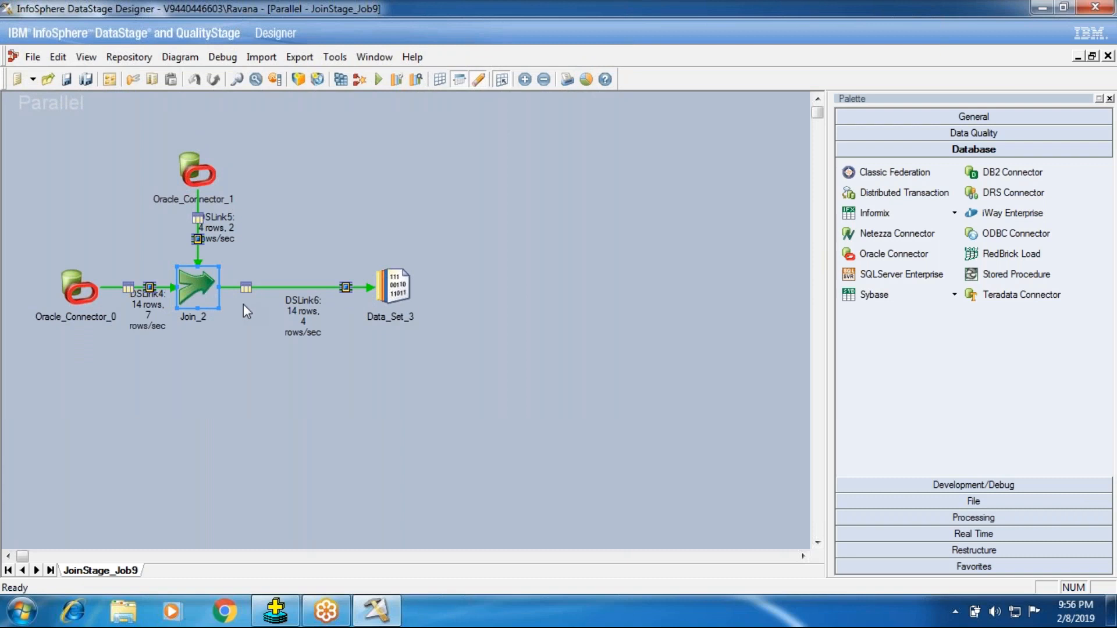
View the DSLink6 data in Data_Set_3 to check the left outer join output, and close the Data Browser.
right_click(413, 295)
click(434, 337)
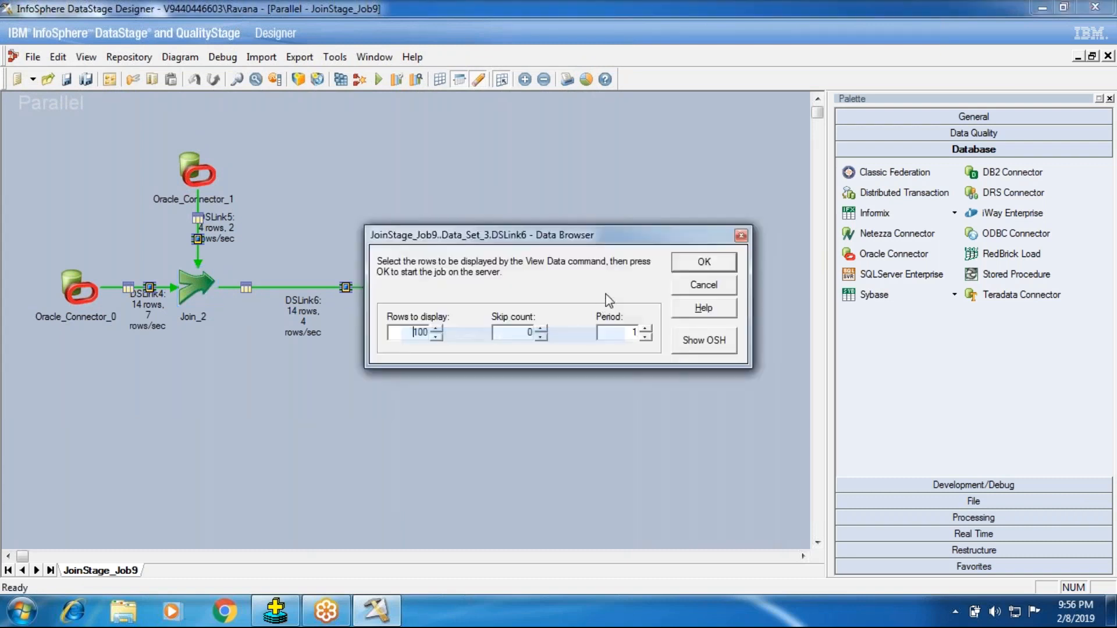
click(704, 262)
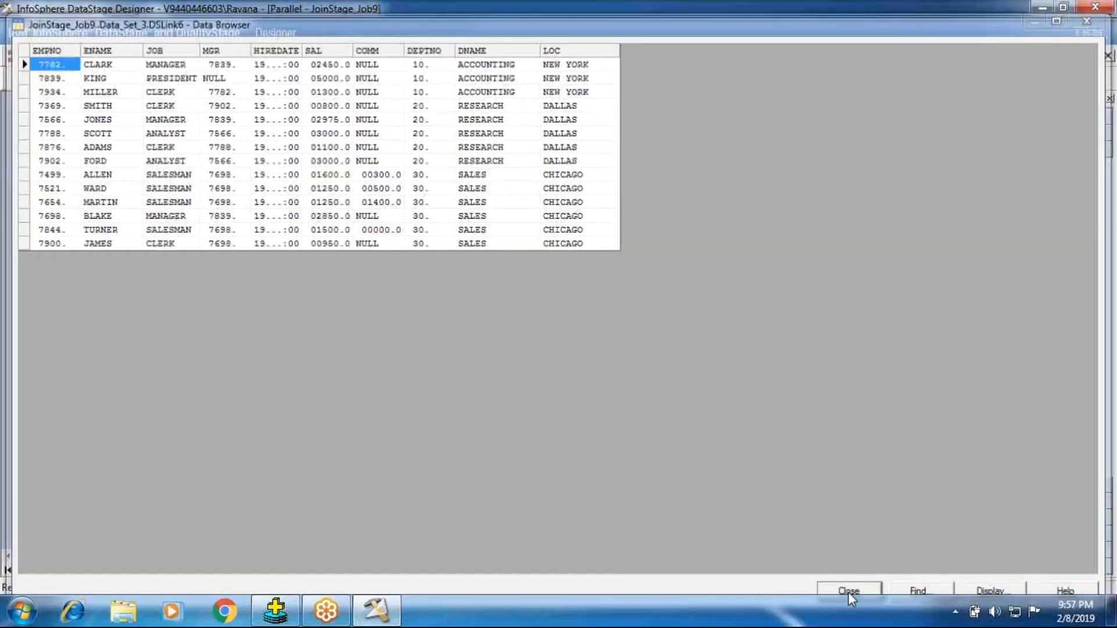
click(852, 591)
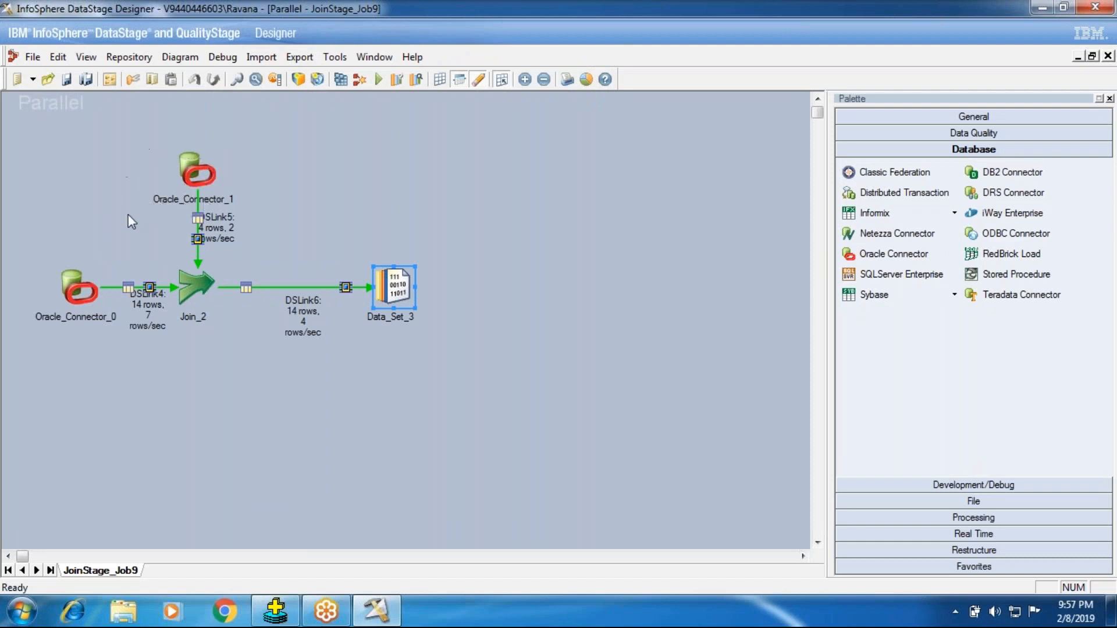
Check which input links Join_2 orders as left and right, and briefly open the Oracle_Connector_1 properties.
double_click(188, 288)
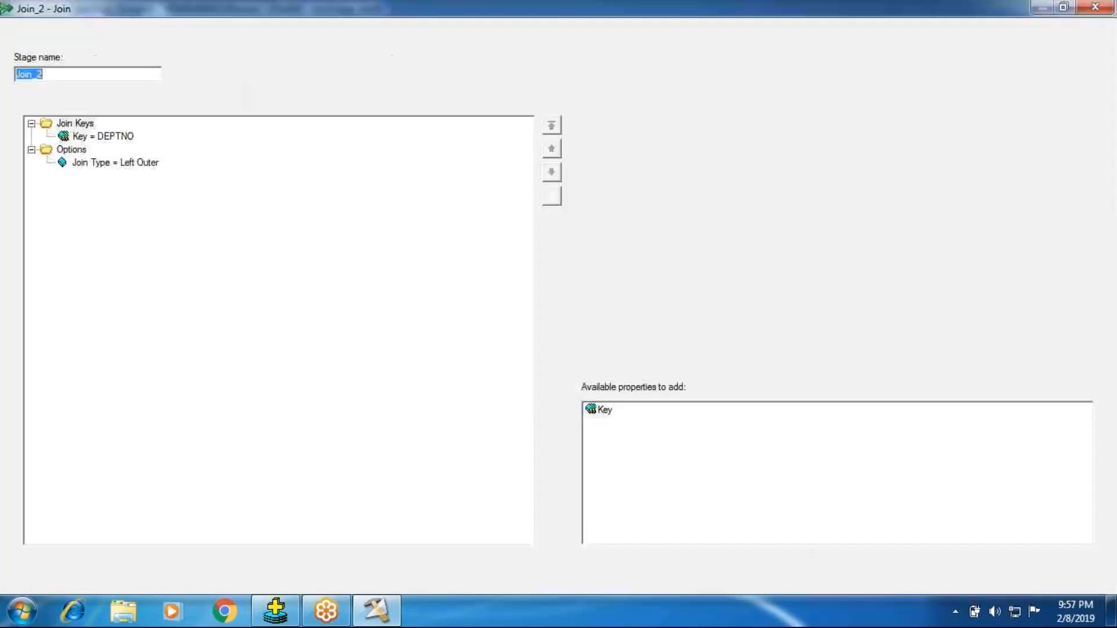
click(175, 110)
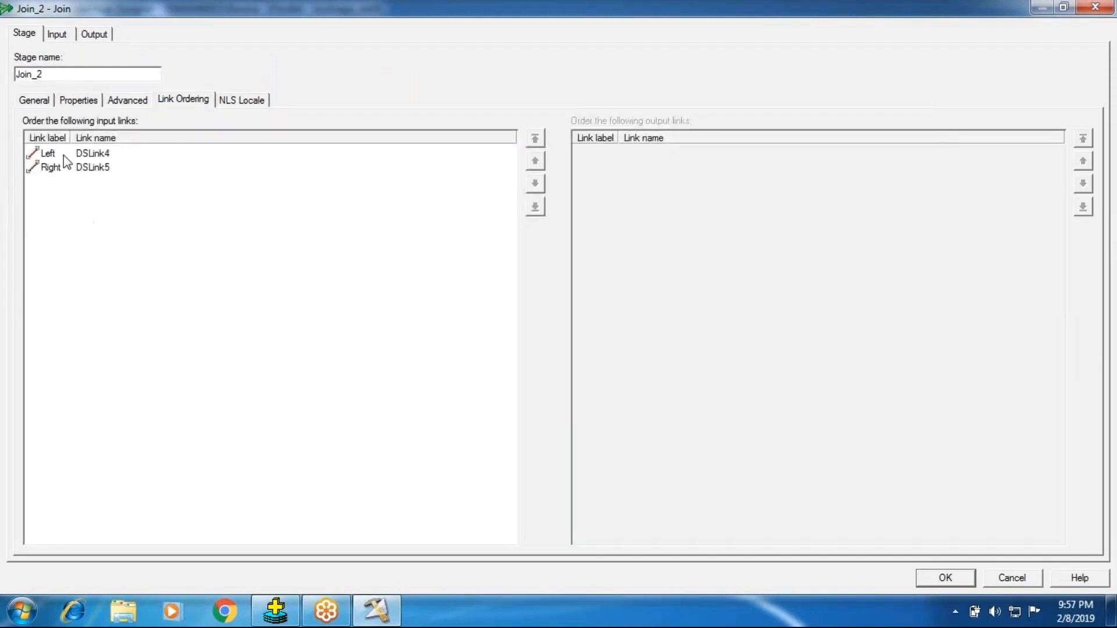
click(39, 168)
click(922, 581)
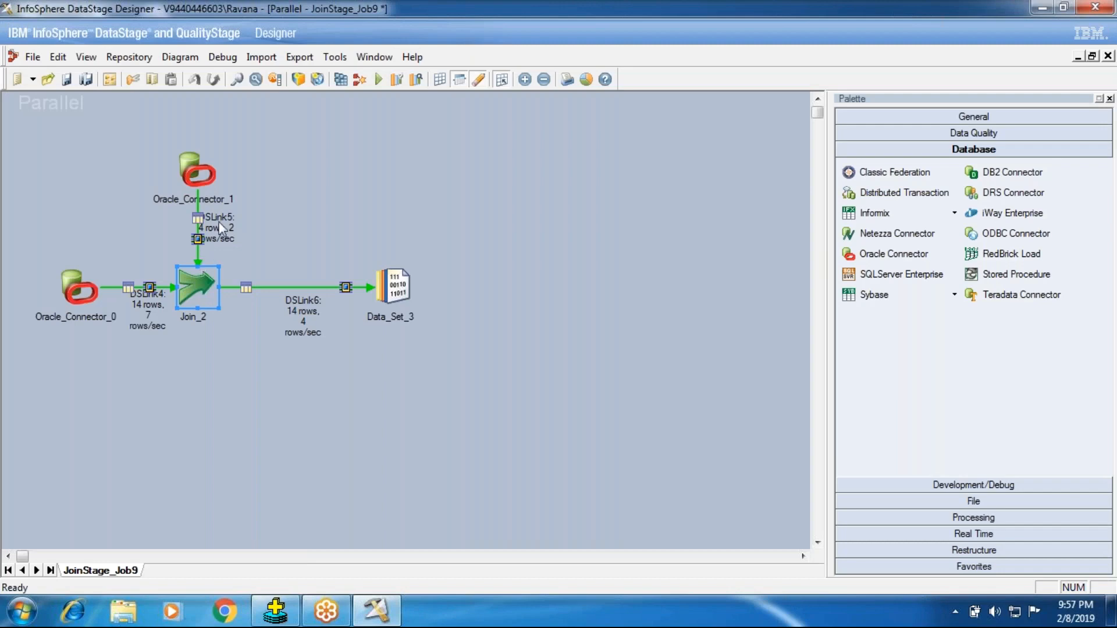
double_click(203, 175)
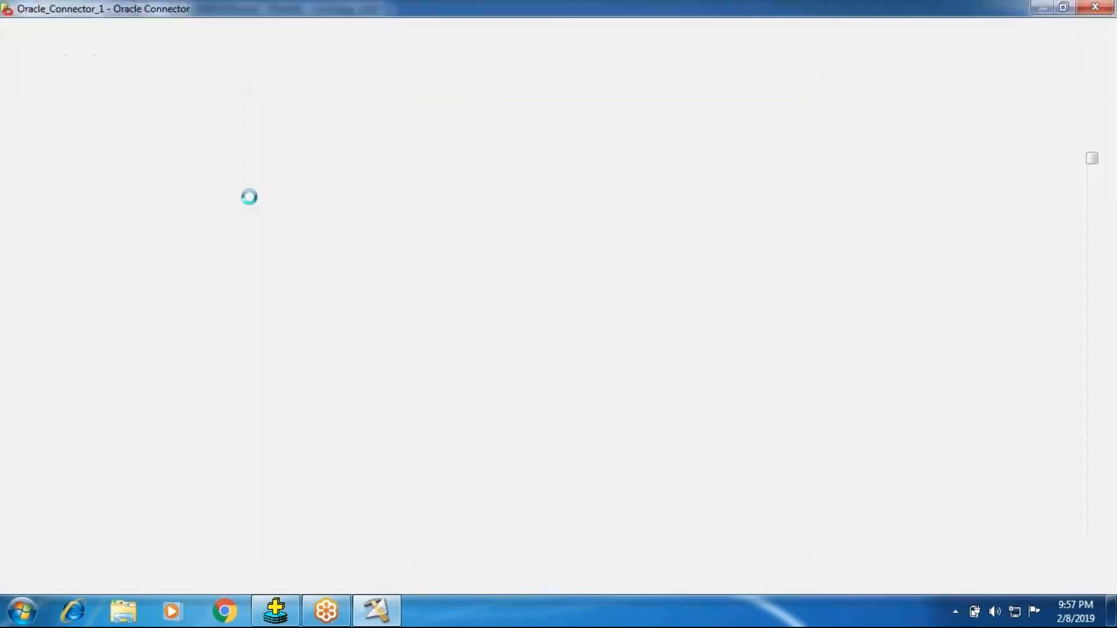
click(922, 581)
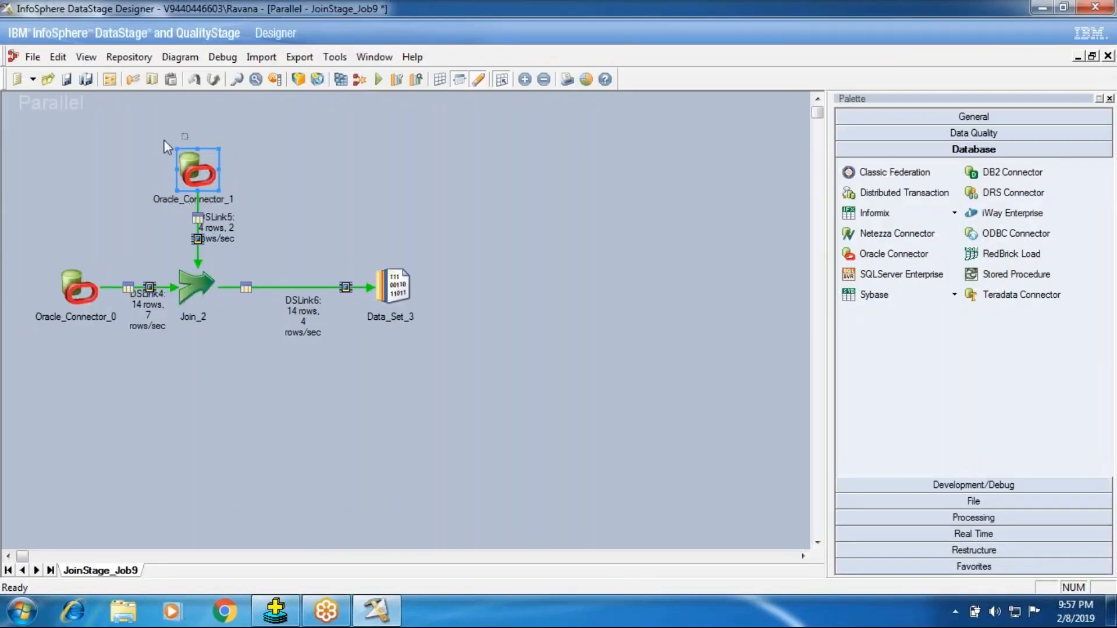
drag(124, 195, 286, 250)
drag(37, 230, 138, 351)
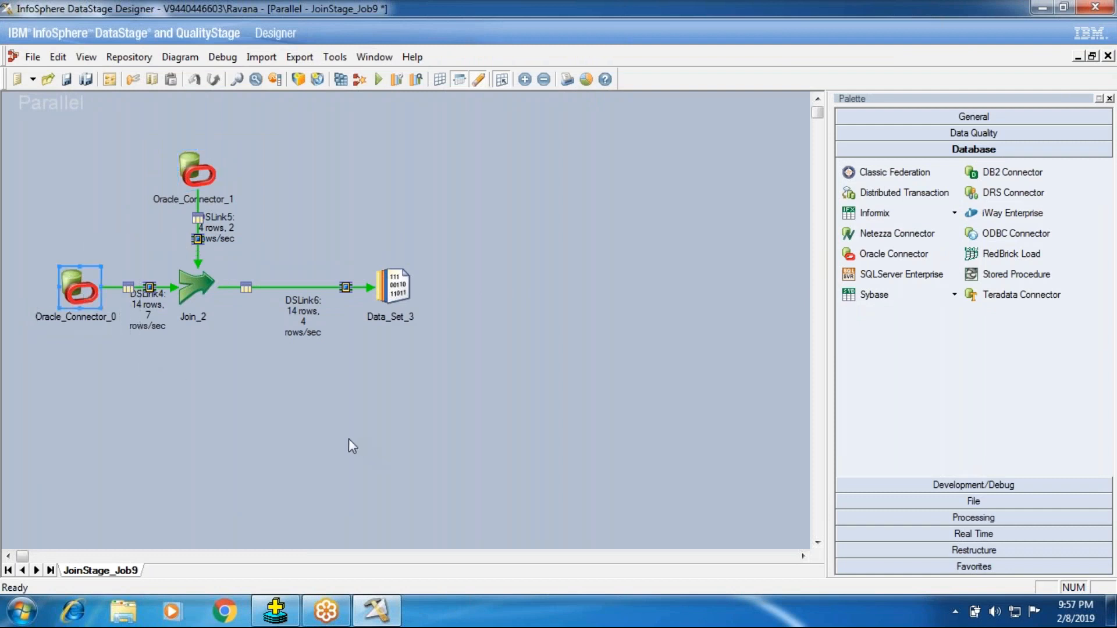
click(397, 301)
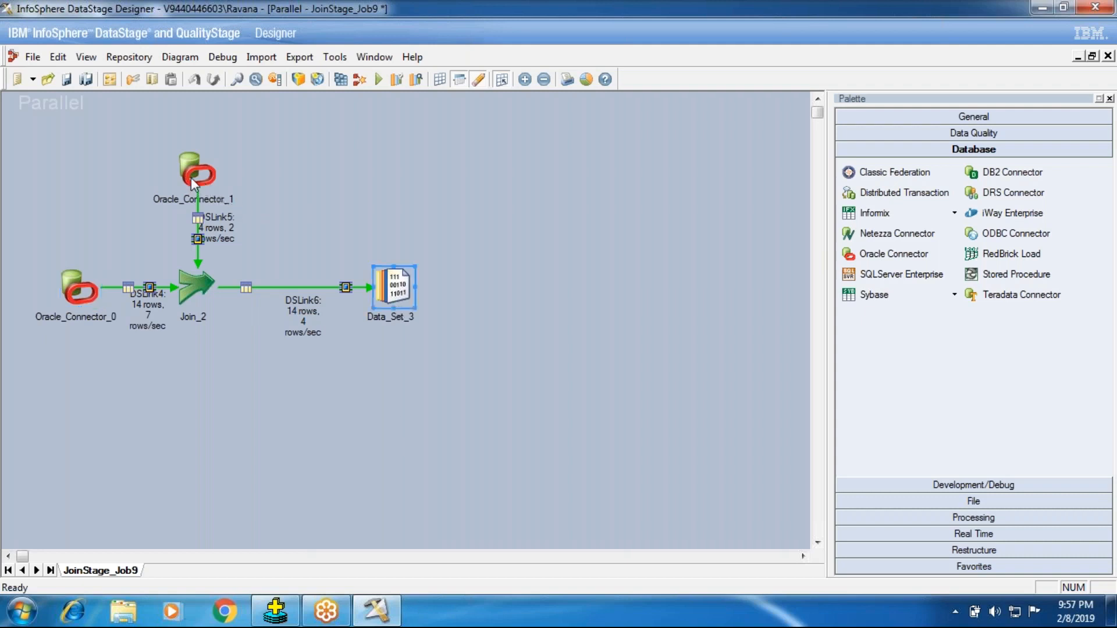
drag(160, 187, 264, 239)
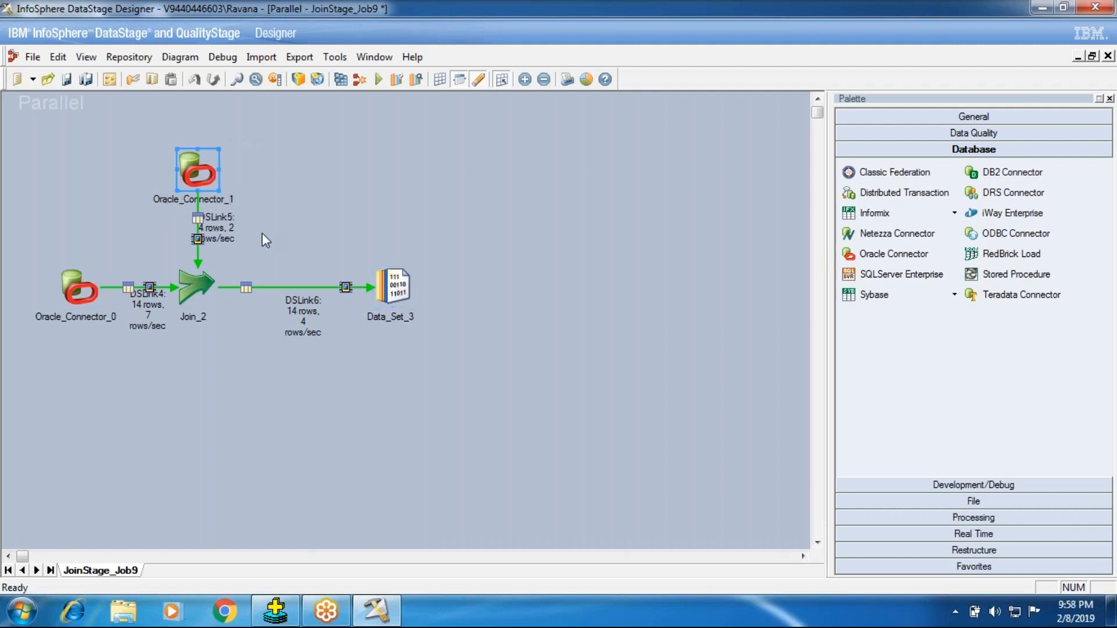
drag(61, 269, 103, 331)
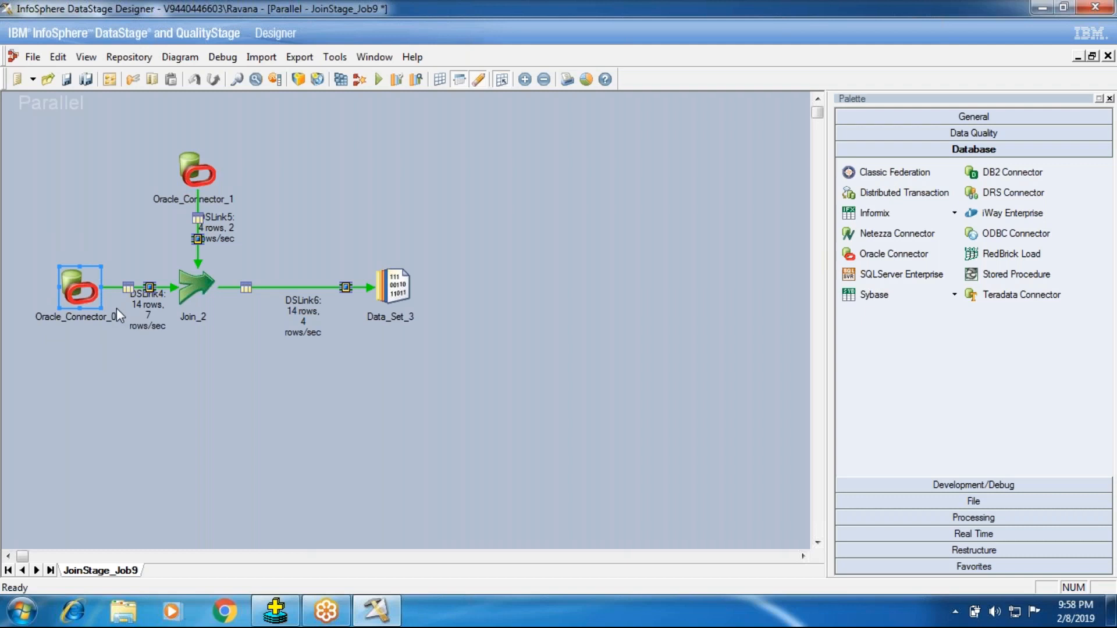
Set the join type of Join_2 to Right Outer and accept the stage properties.
double_click(194, 285)
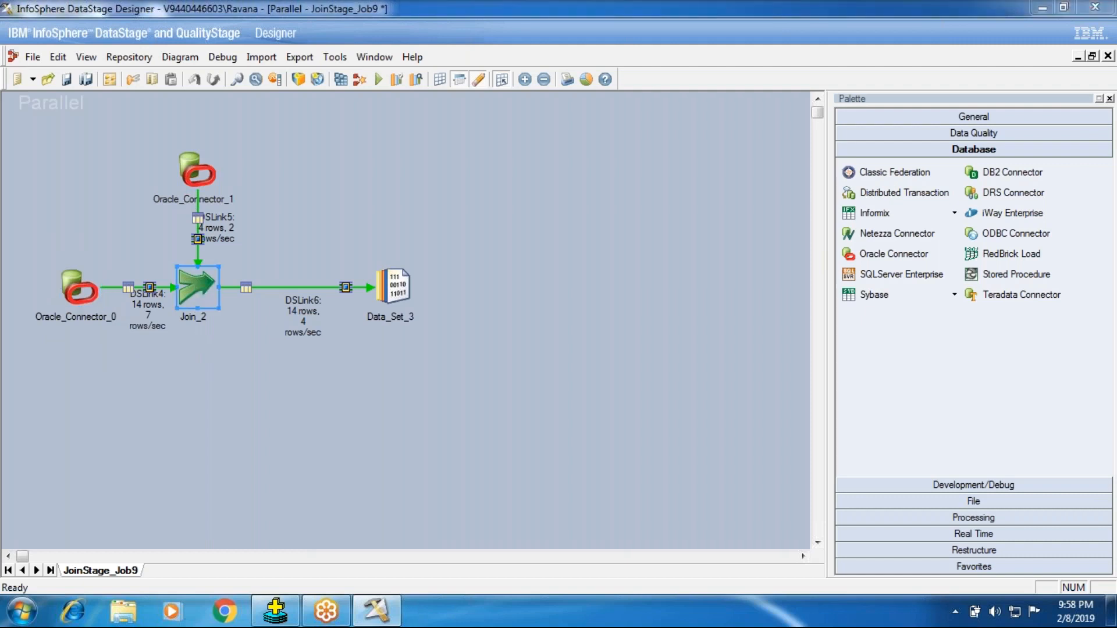
click(646, 145)
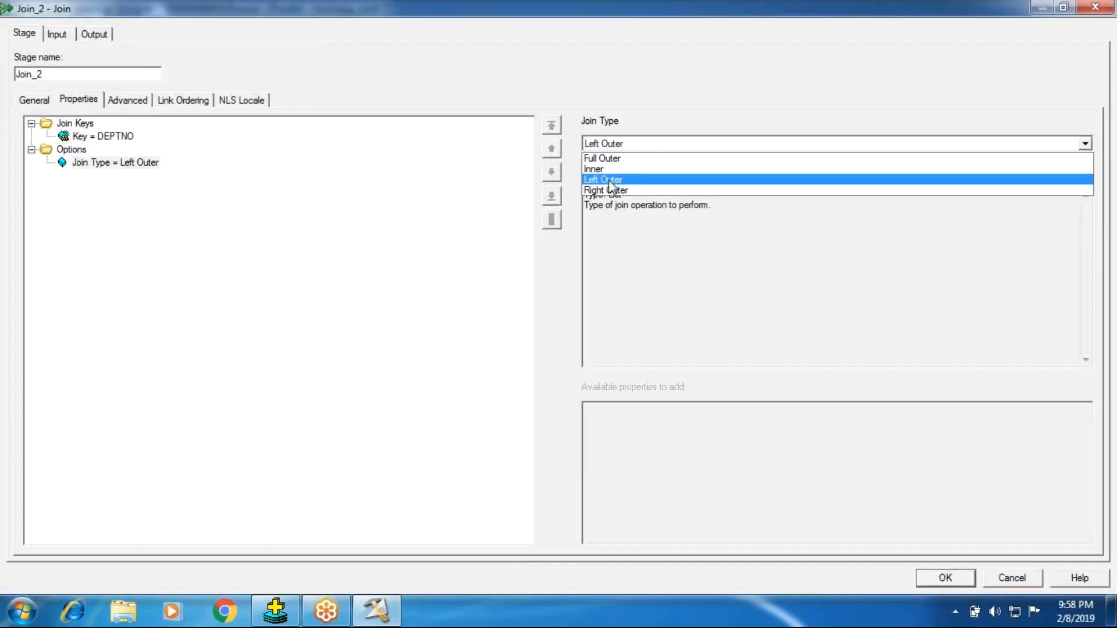
click(610, 191)
click(942, 578)
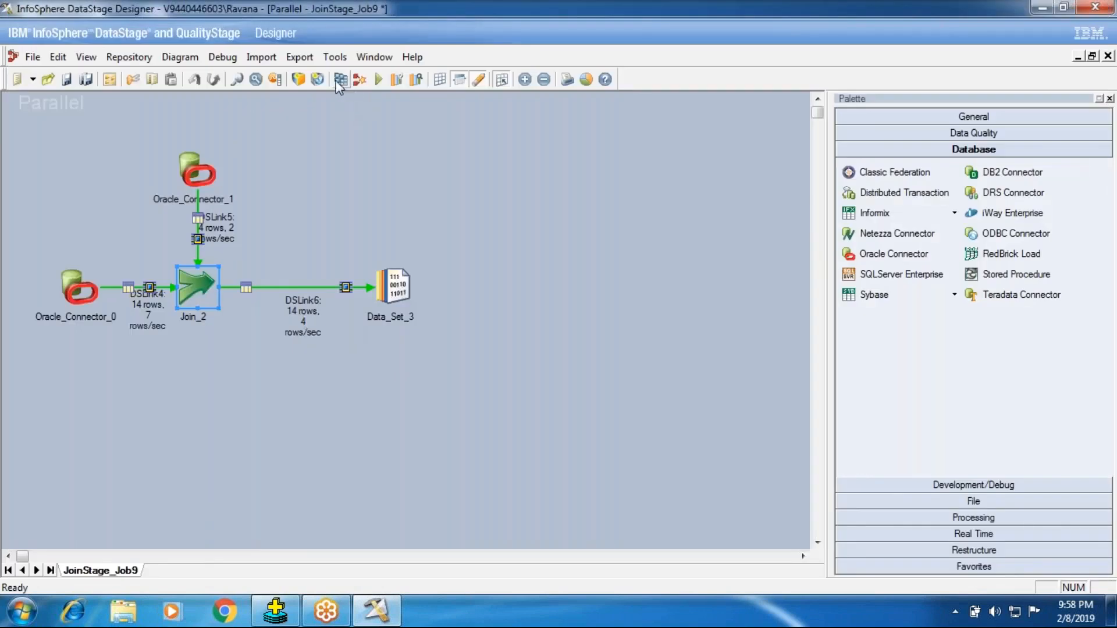
Try to save and compile JoinStage_Job9 with the right outer join, and highlight the stage the compile error relates to.
click(337, 81)
key(Return)
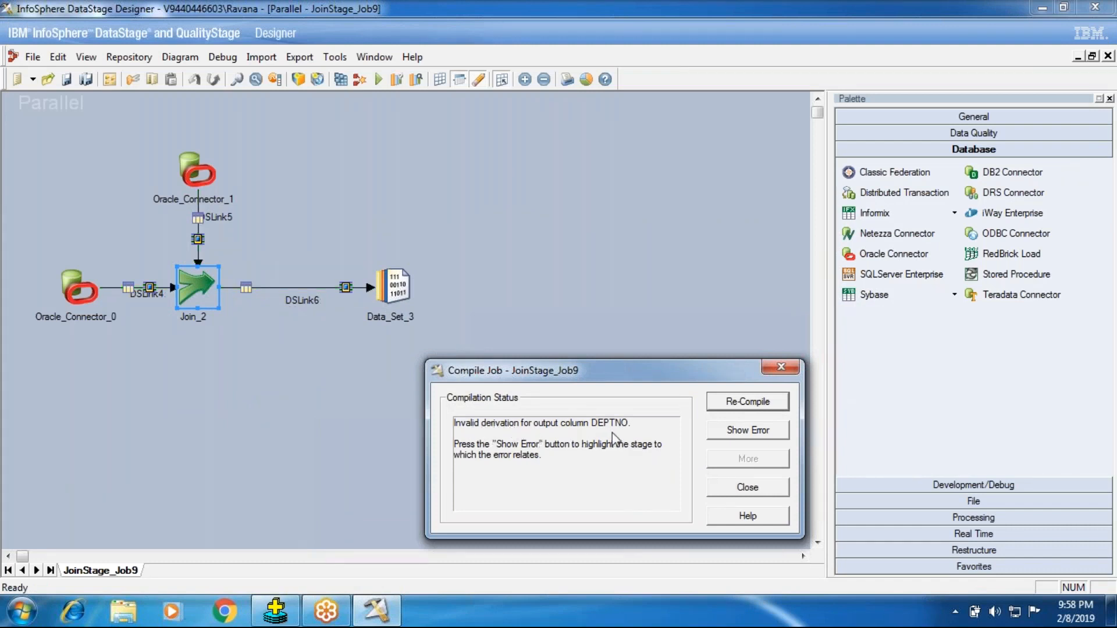
click(735, 439)
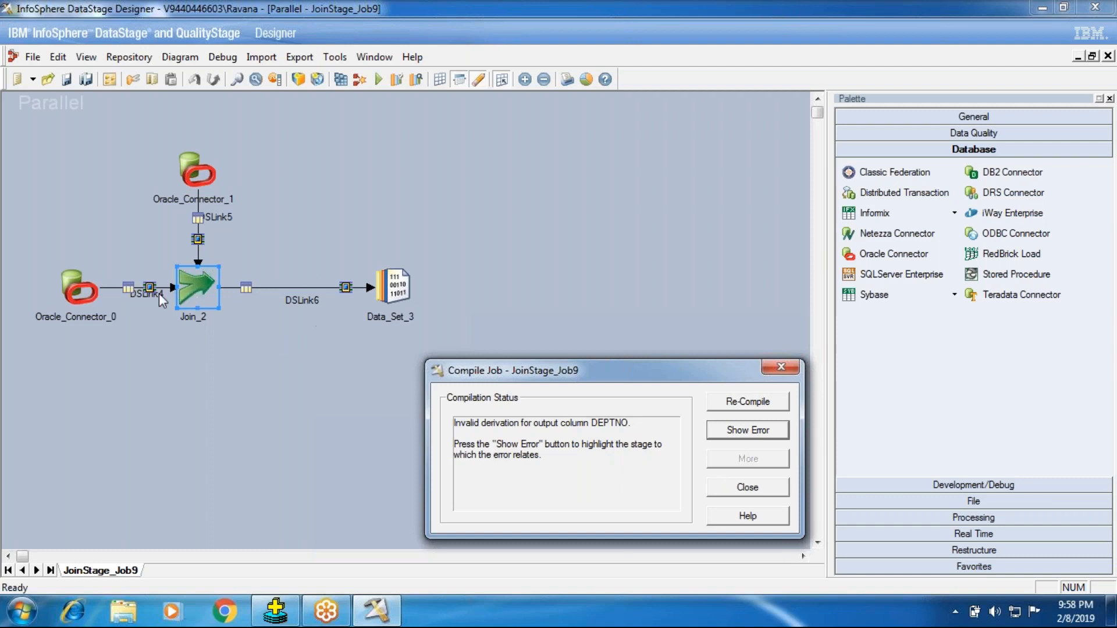
click(740, 493)
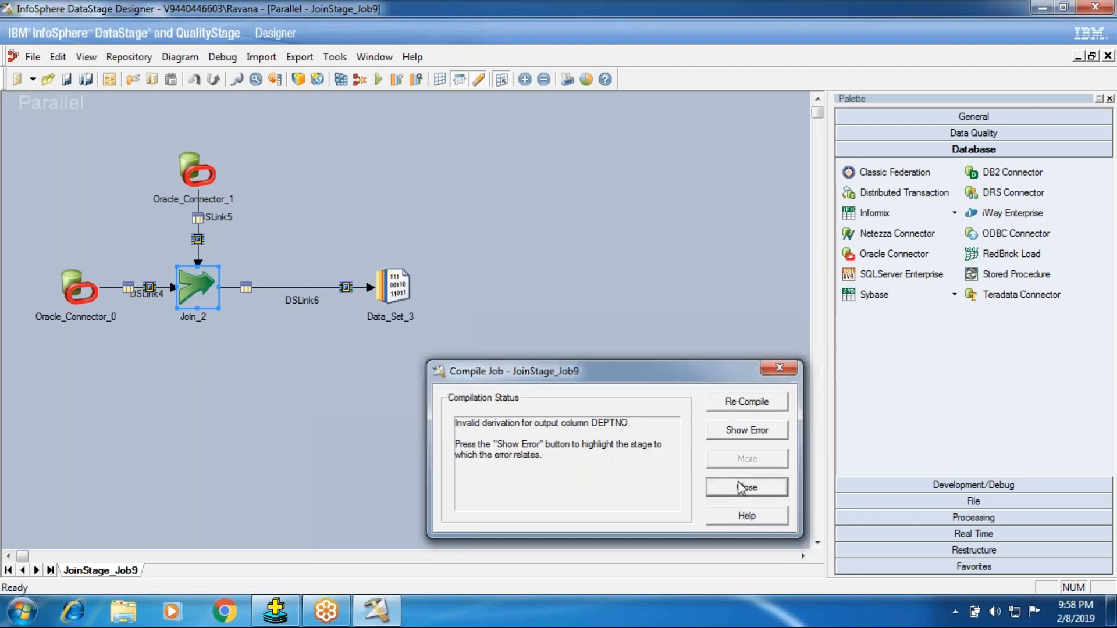
Remap the DEPTNO output column of DSLink6 in Join_2 to derive from DSLink5.DEPTNO.
double_click(219, 286)
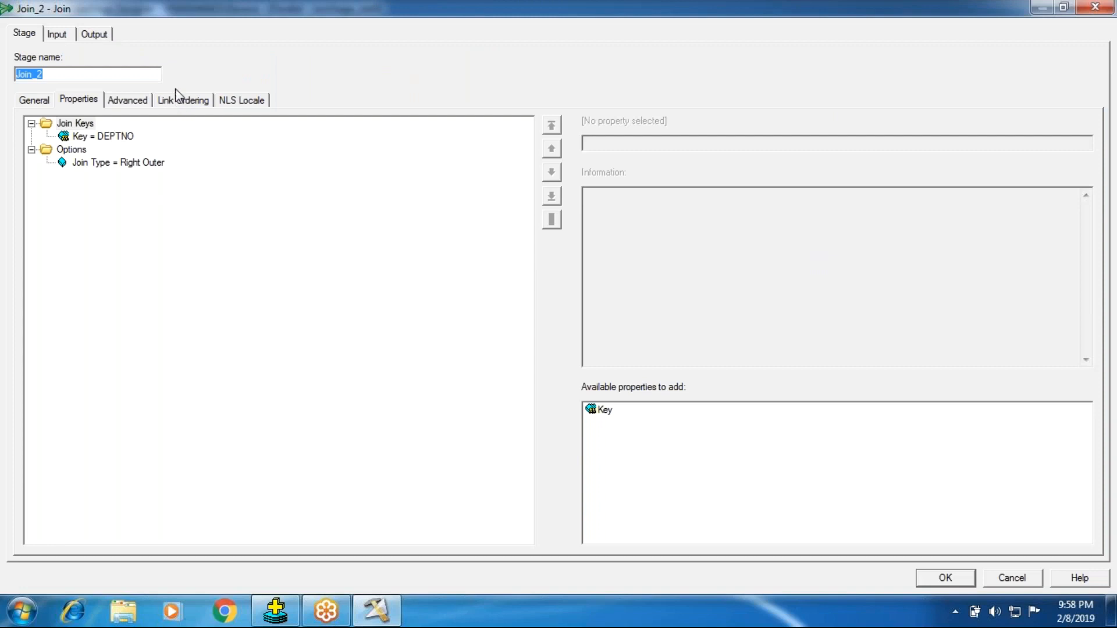
click(92, 35)
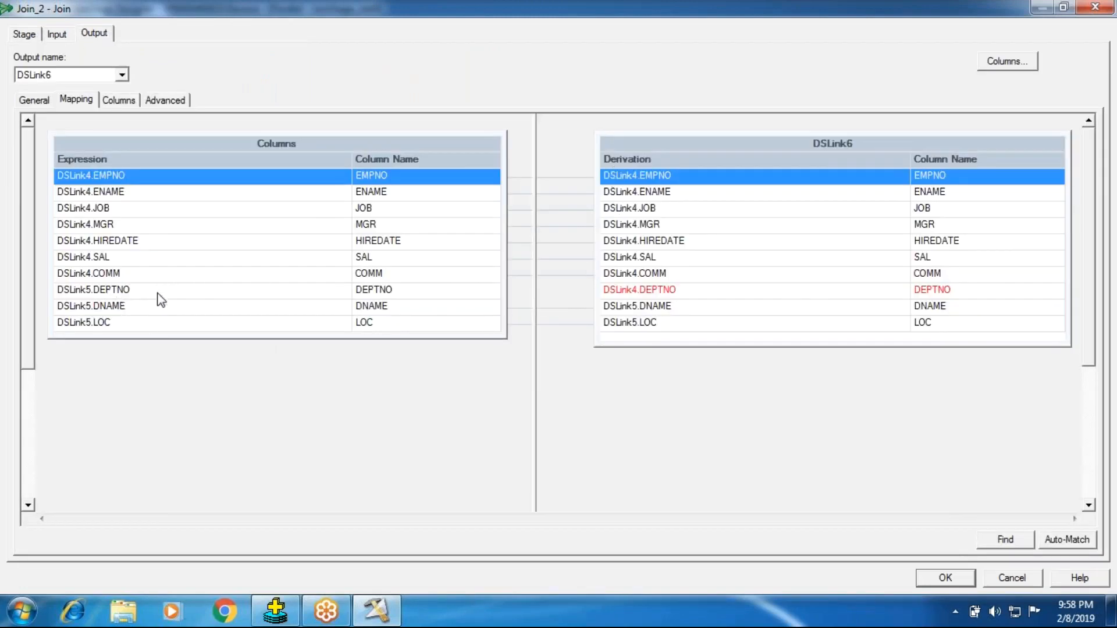
click(133, 292)
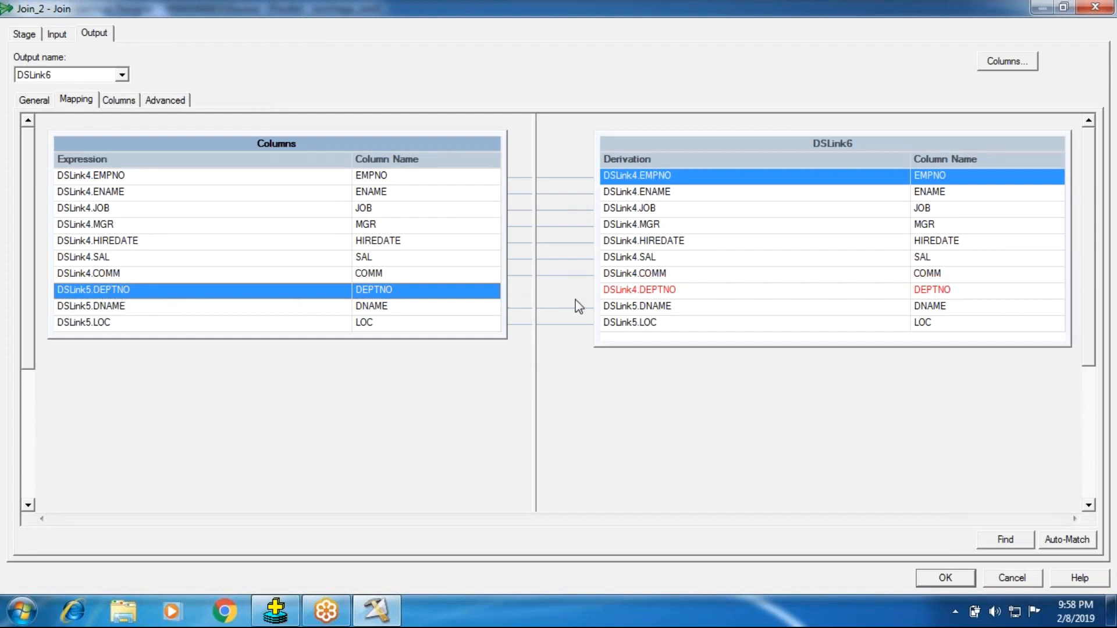
drag(447, 286, 616, 292)
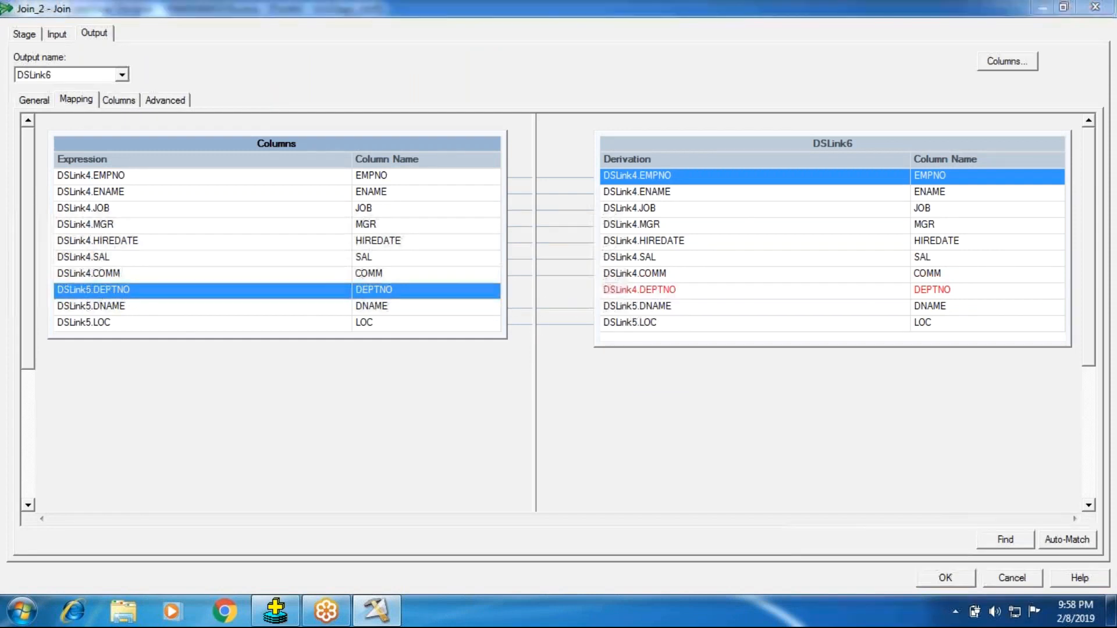
click(449, 351)
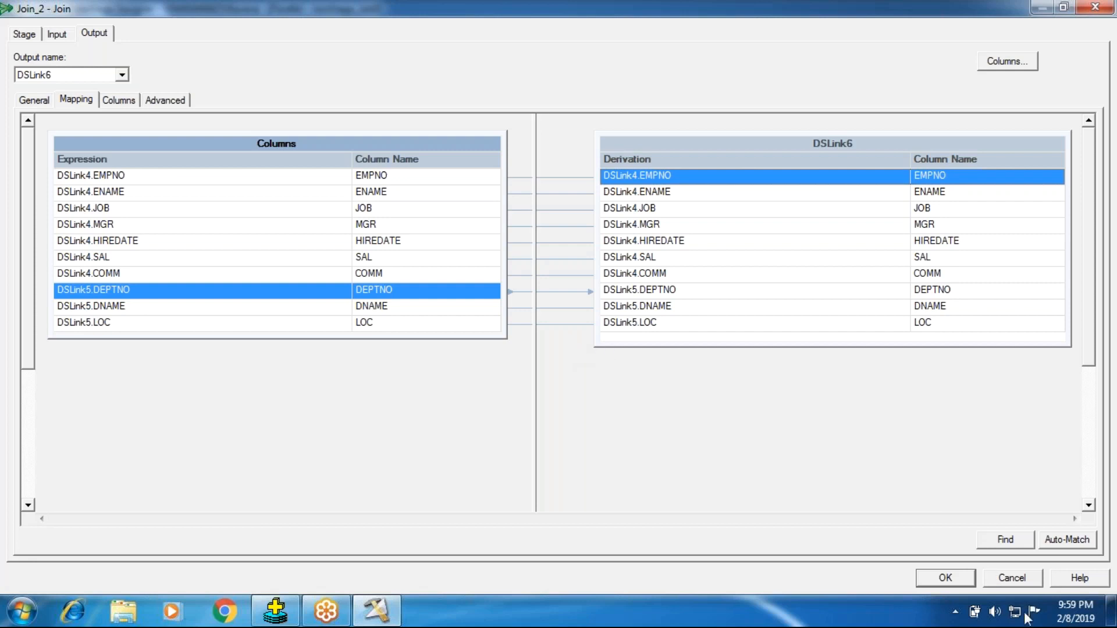
click(945, 579)
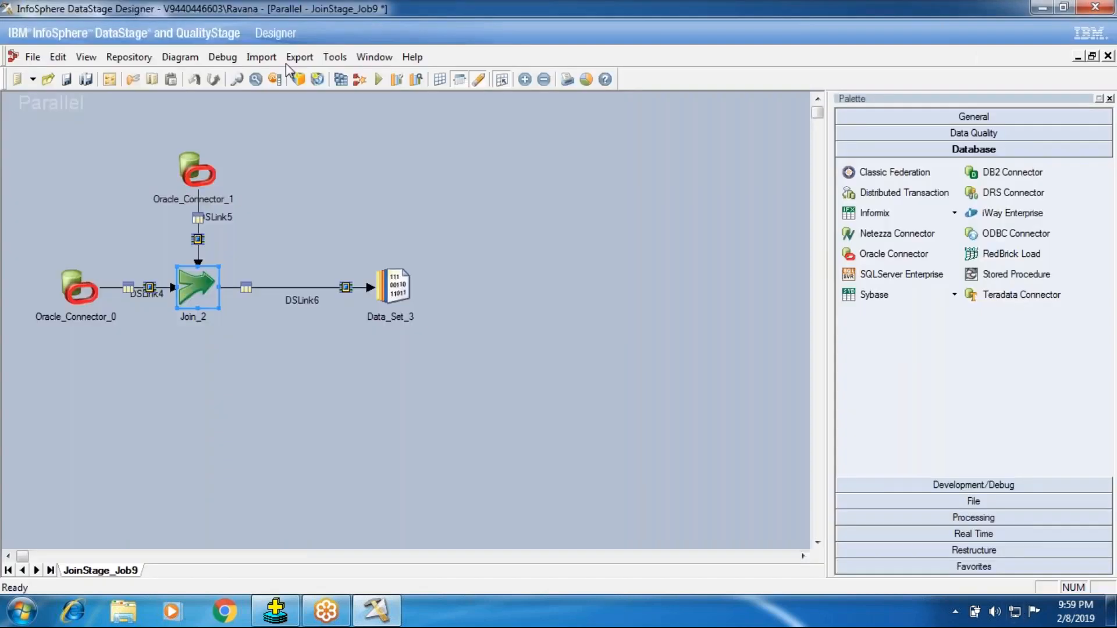
Recompile JoinStage_Job9 and run it with the default run options.
click(341, 79)
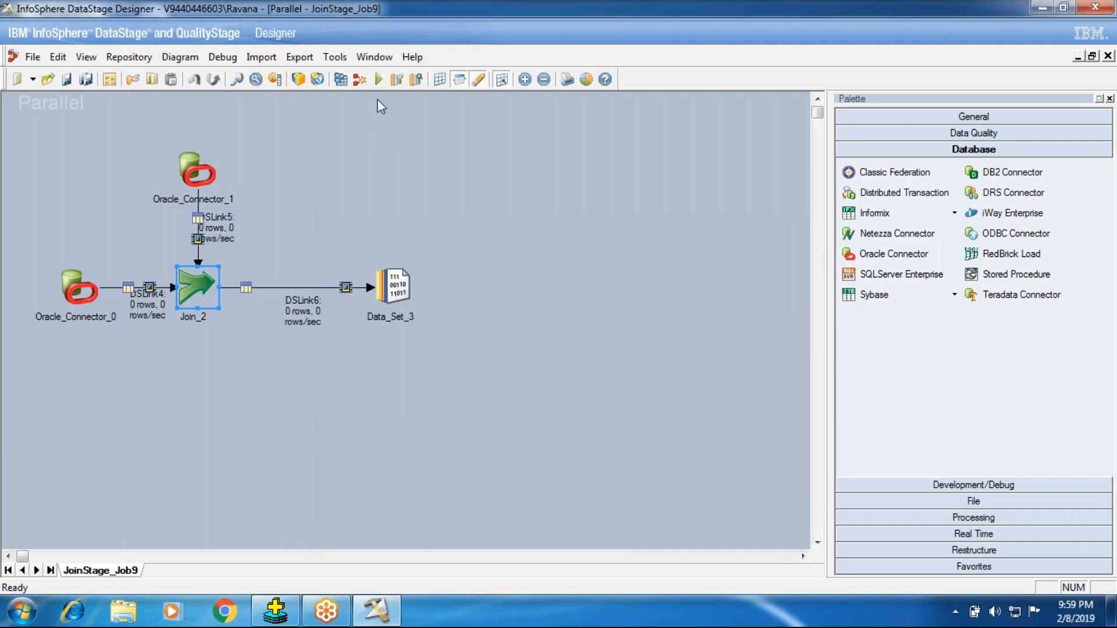
click(377, 81)
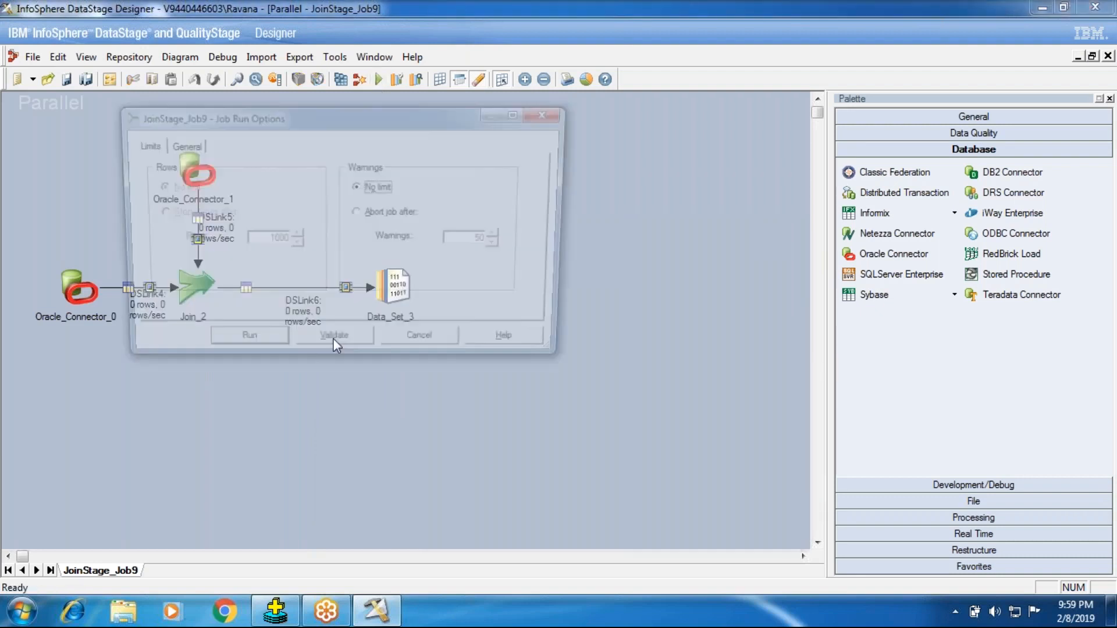
click(247, 338)
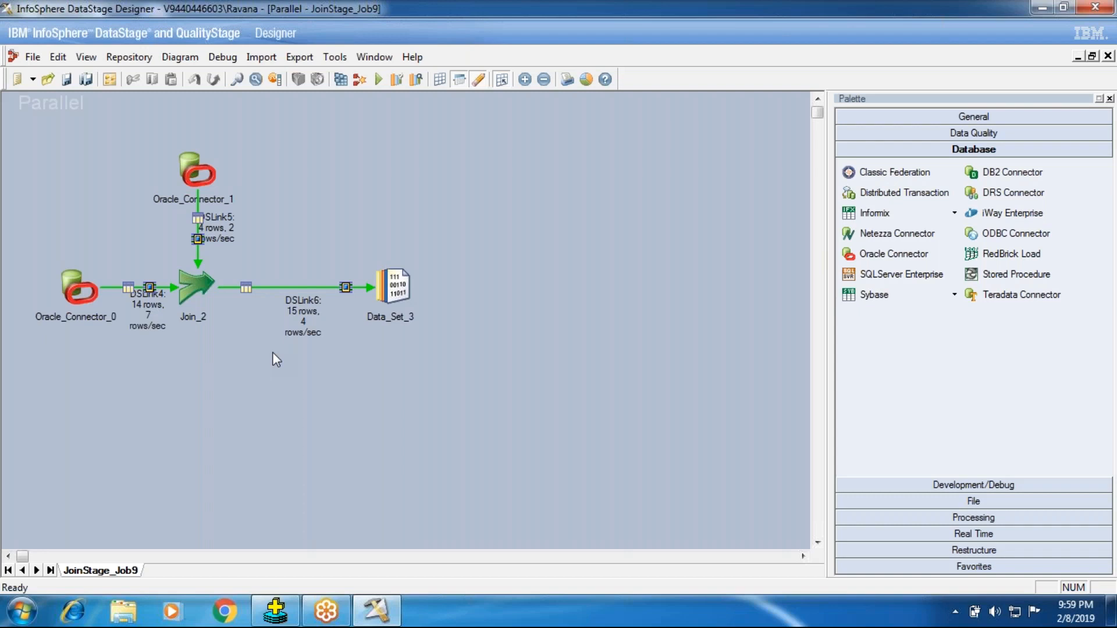
View the DSLink6 data in Data_Set_3 and examine the department columns DEPTNO, DNAME and LOC in the last rows.
right_click(395, 295)
click(408, 319)
key(Return)
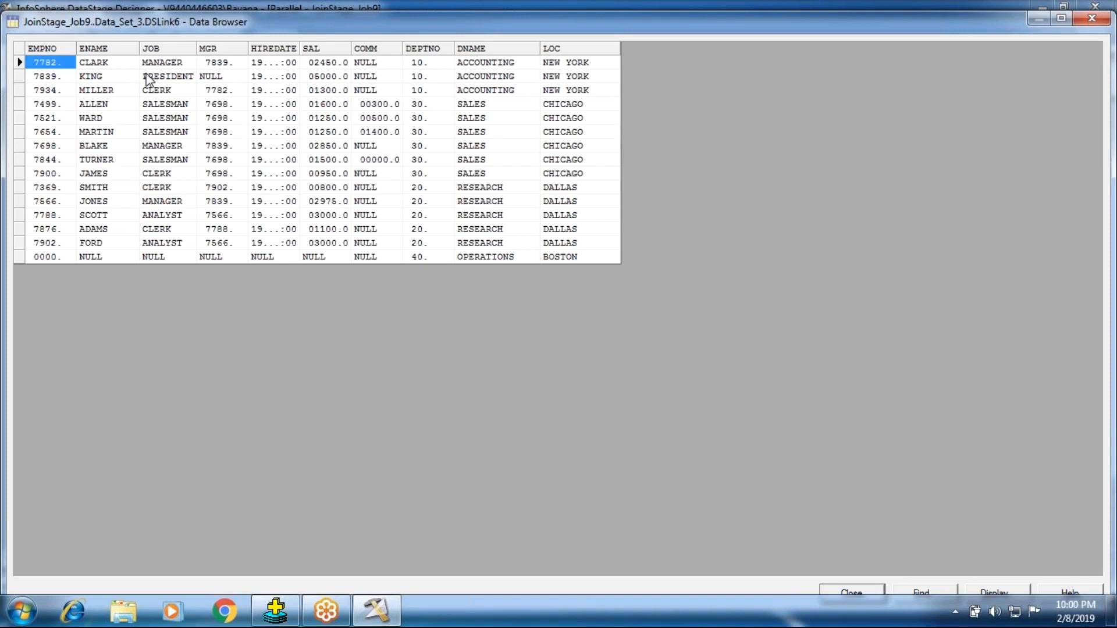
drag(42, 257, 378, 256)
click(209, 244)
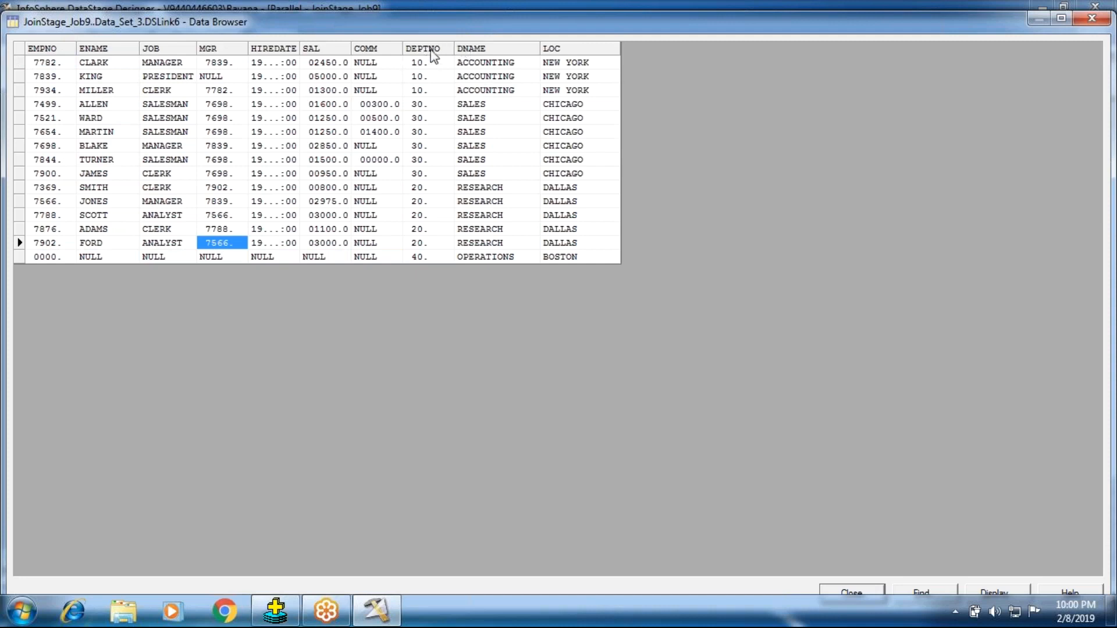
click(416, 242)
click(424, 258)
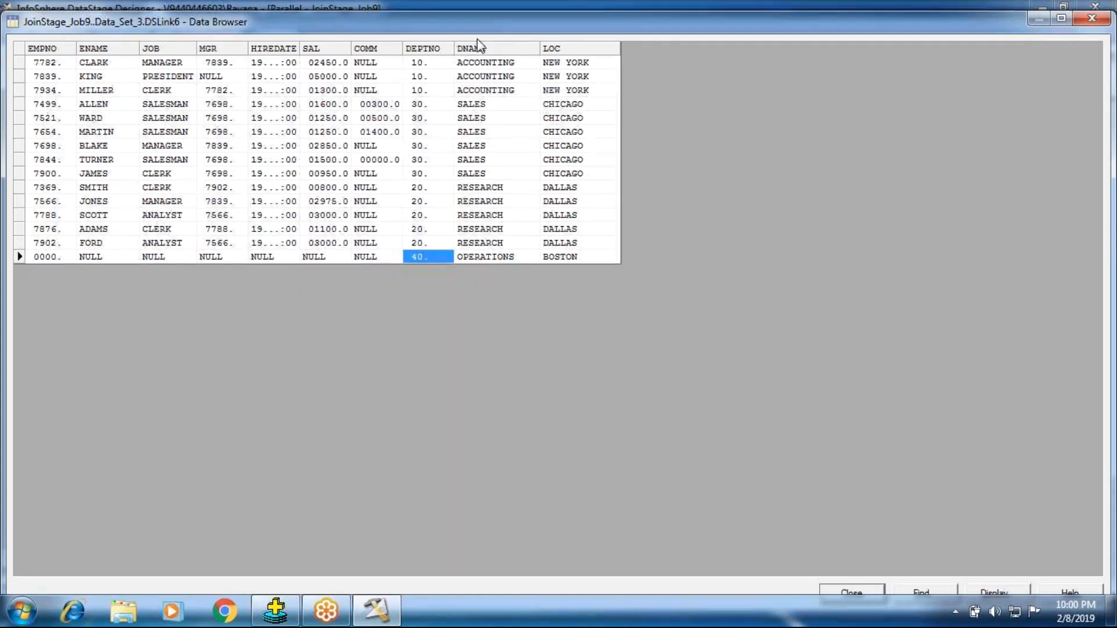
click(475, 257)
click(565, 257)
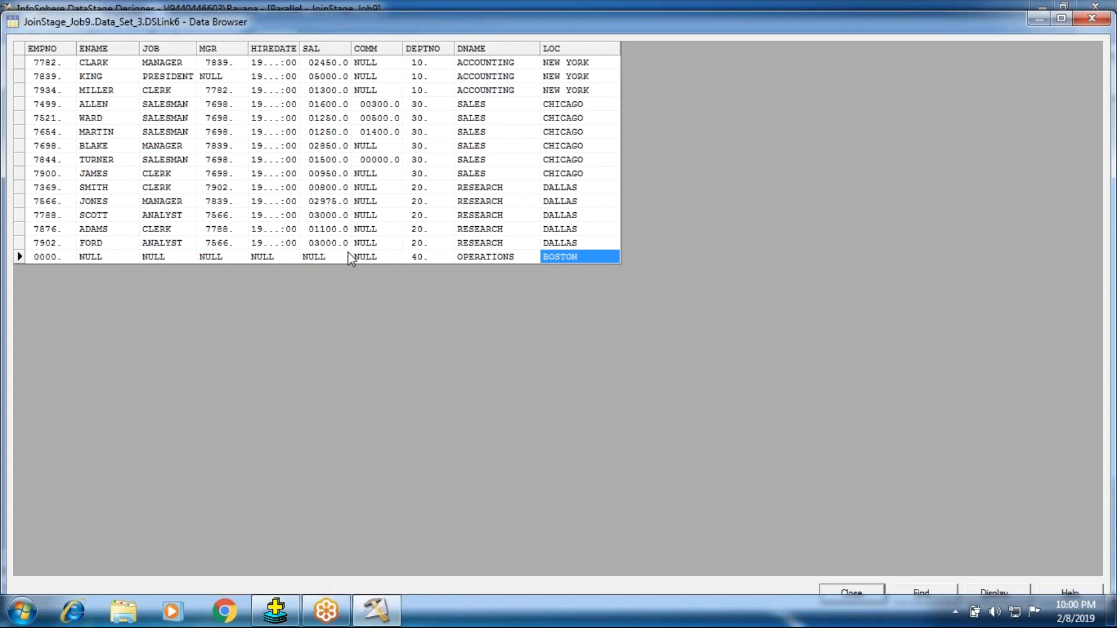
Examine the employee columns from EMPNO to HIREDATE in the last output row, and close the Data Browser.
click(58, 256)
click(107, 259)
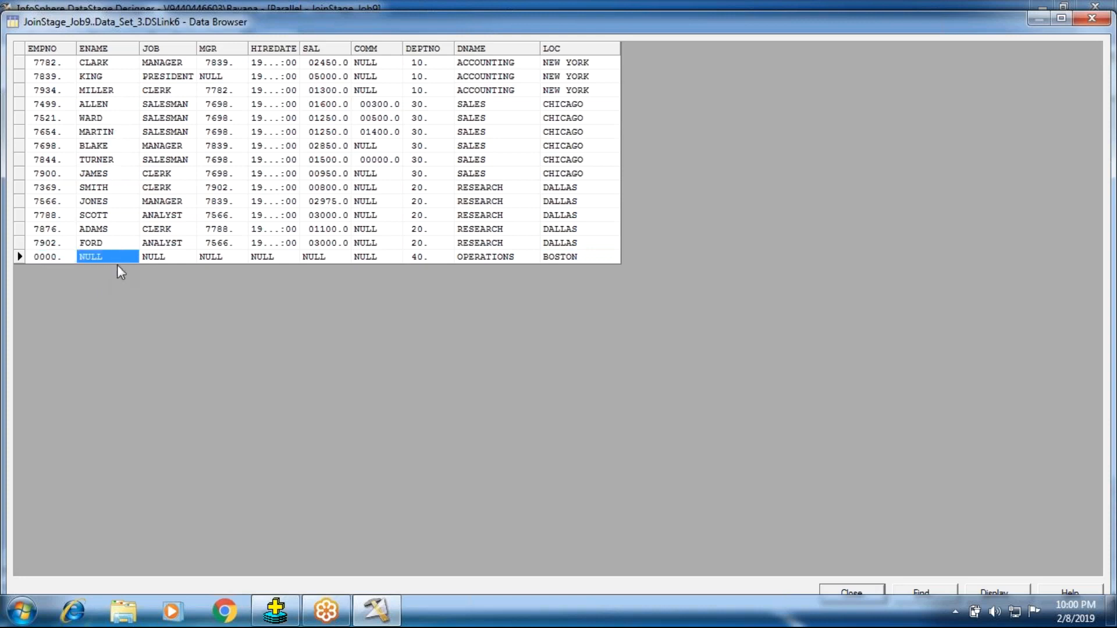
click(172, 259)
click(222, 259)
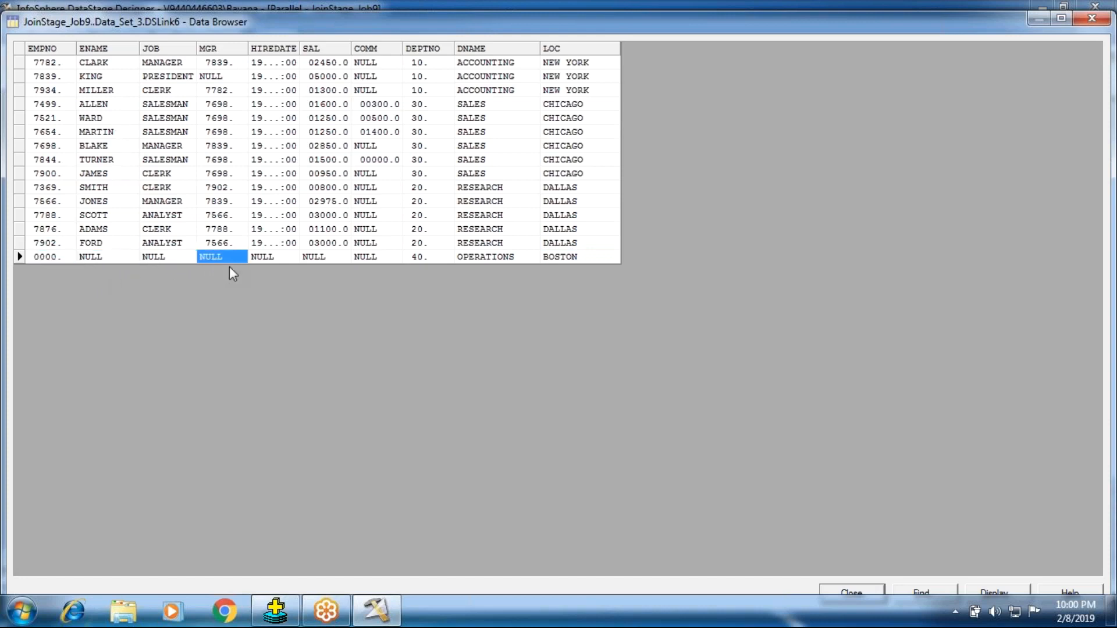
click(266, 259)
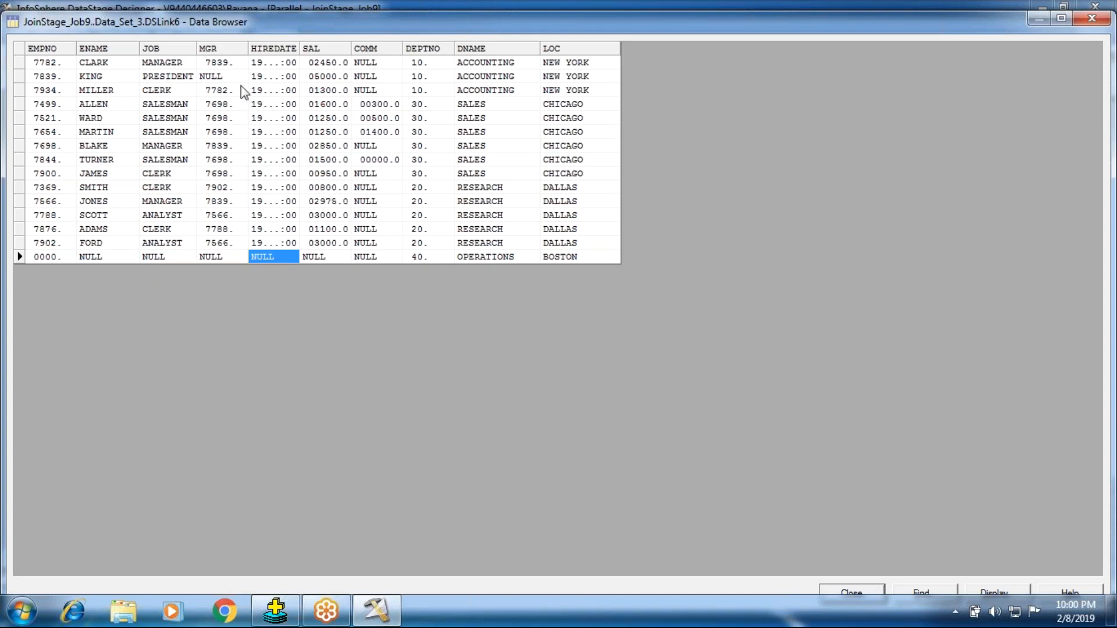
click(222, 260)
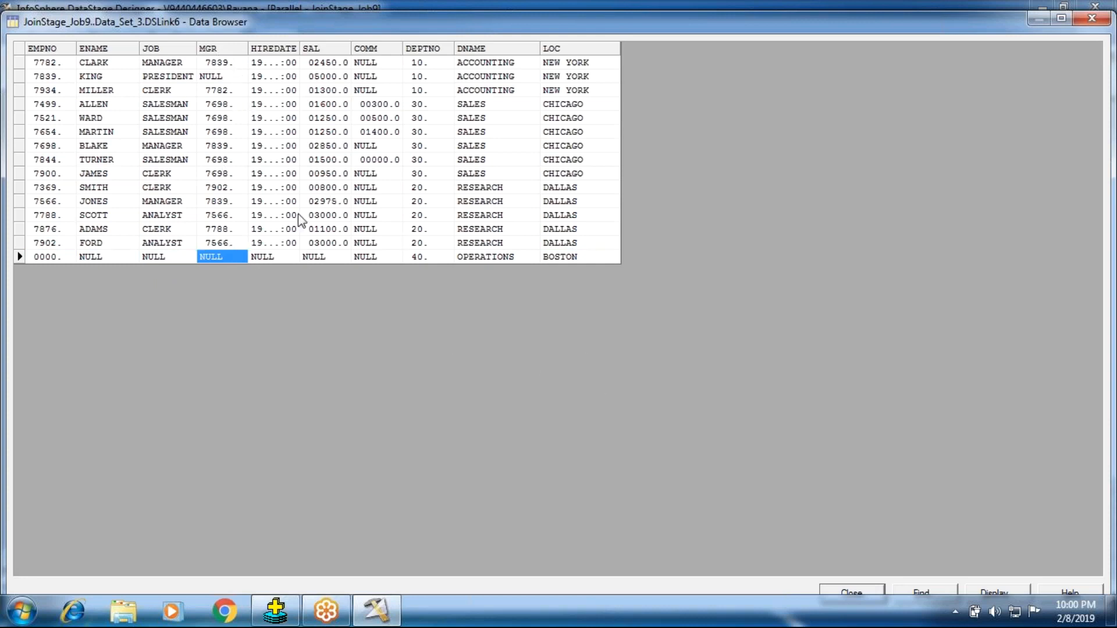
click(834, 588)
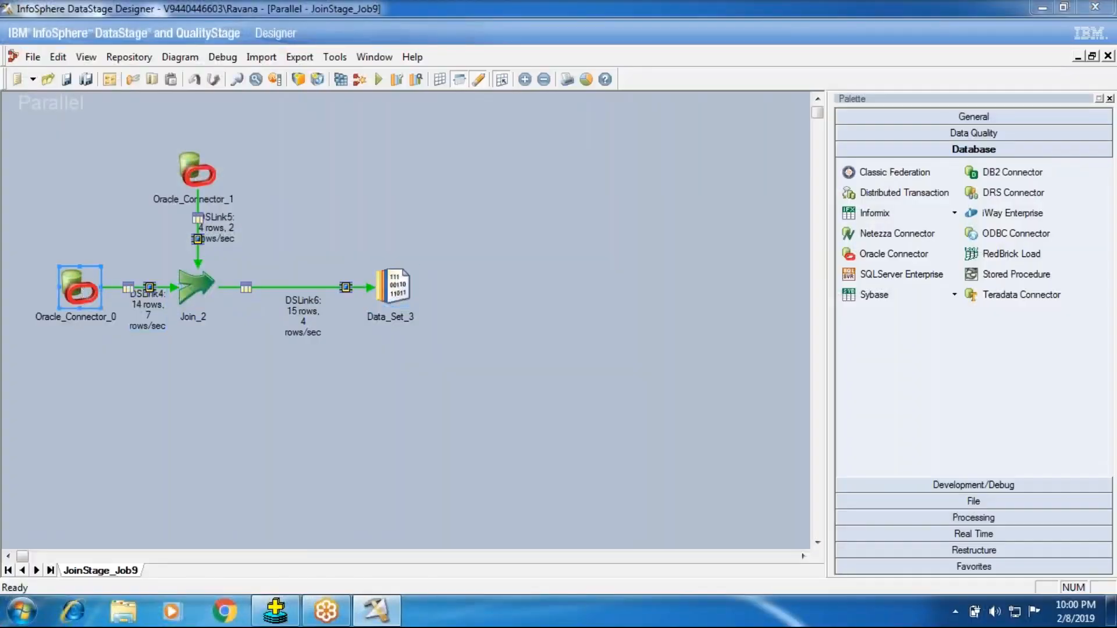
Check the SQL types and nullability of the DSLink4 columns in Oracle_Connector_0, especially MGR and DEPTNO, and accept the stage.
double_click(79, 288)
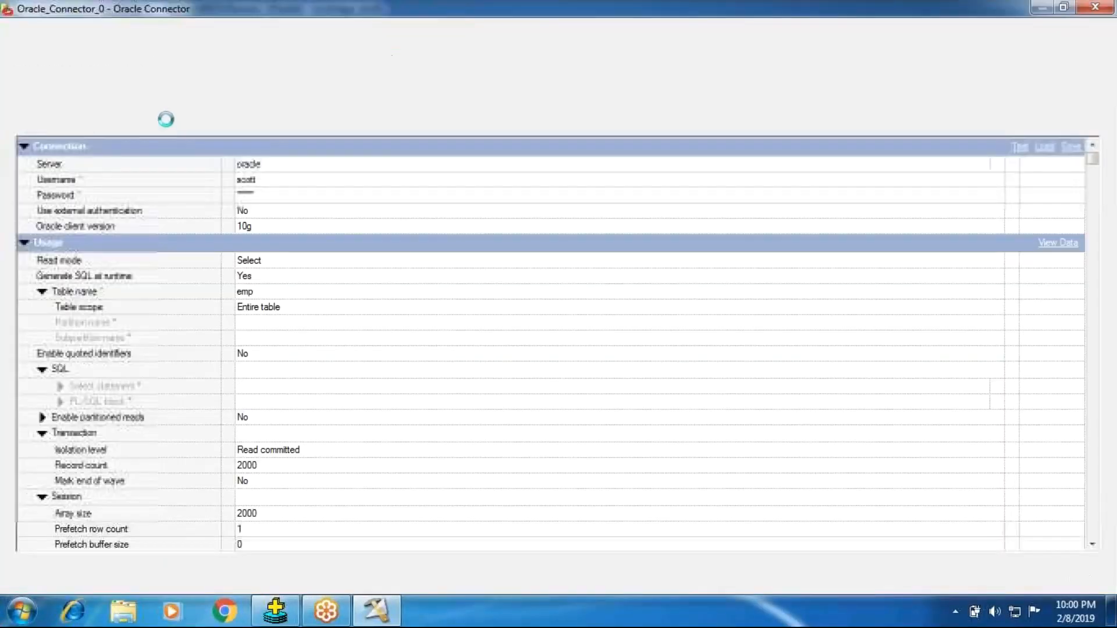
click(122, 126)
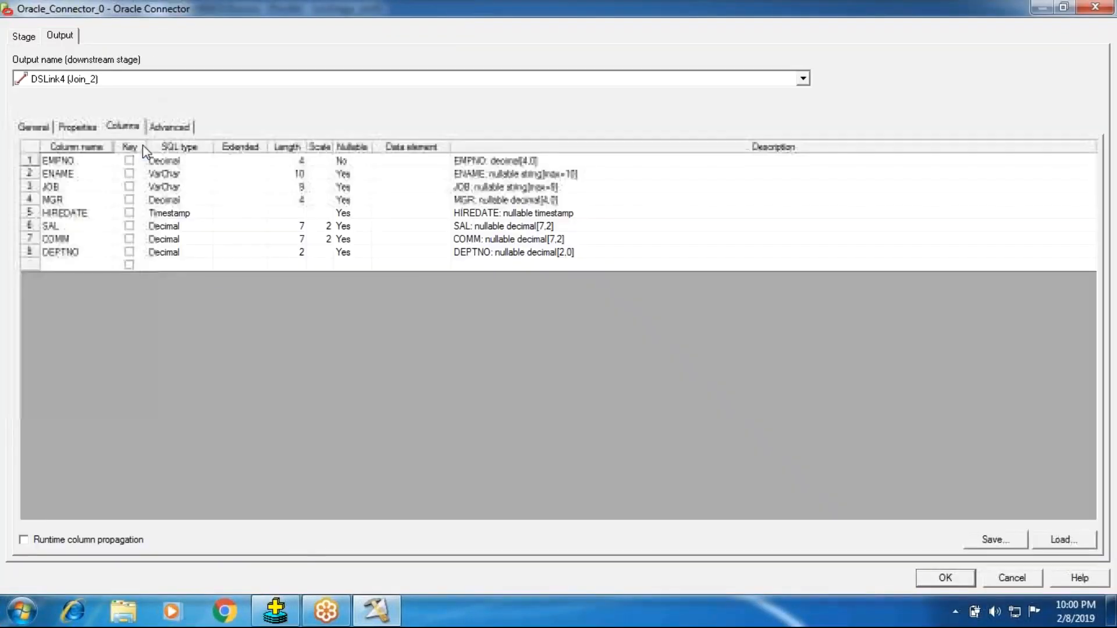
click(86, 200)
click(197, 204)
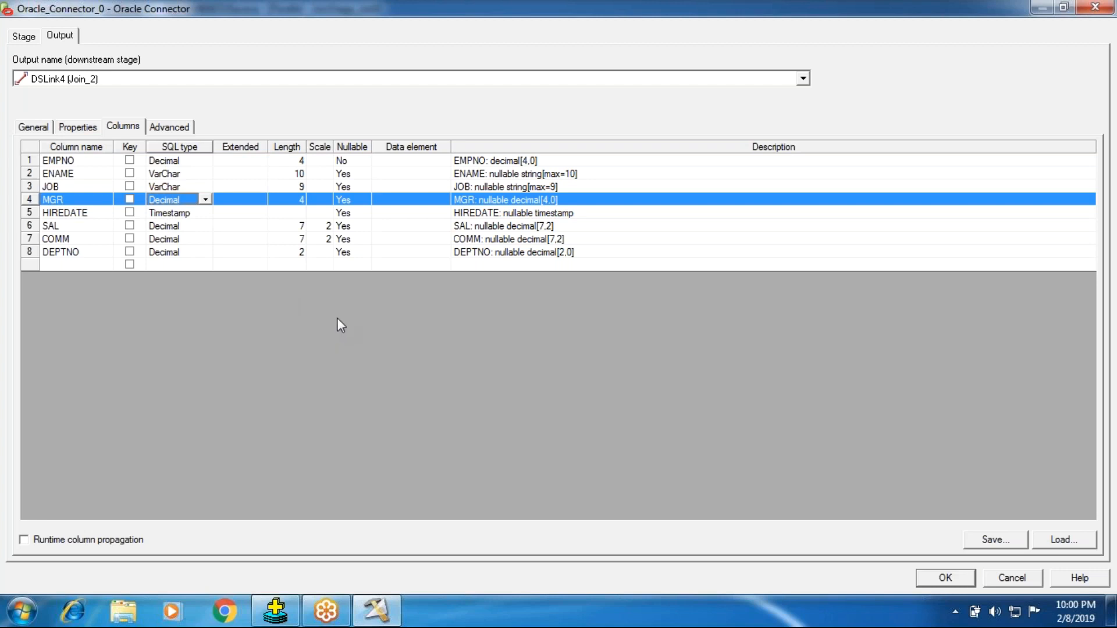
click(196, 256)
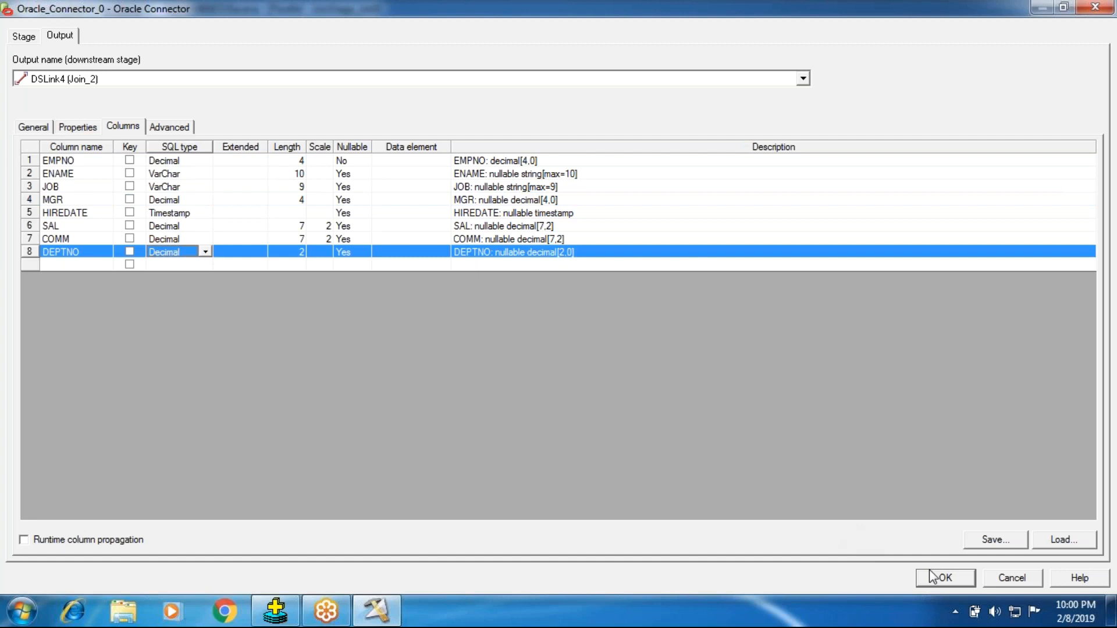
click(147, 202)
click(945, 579)
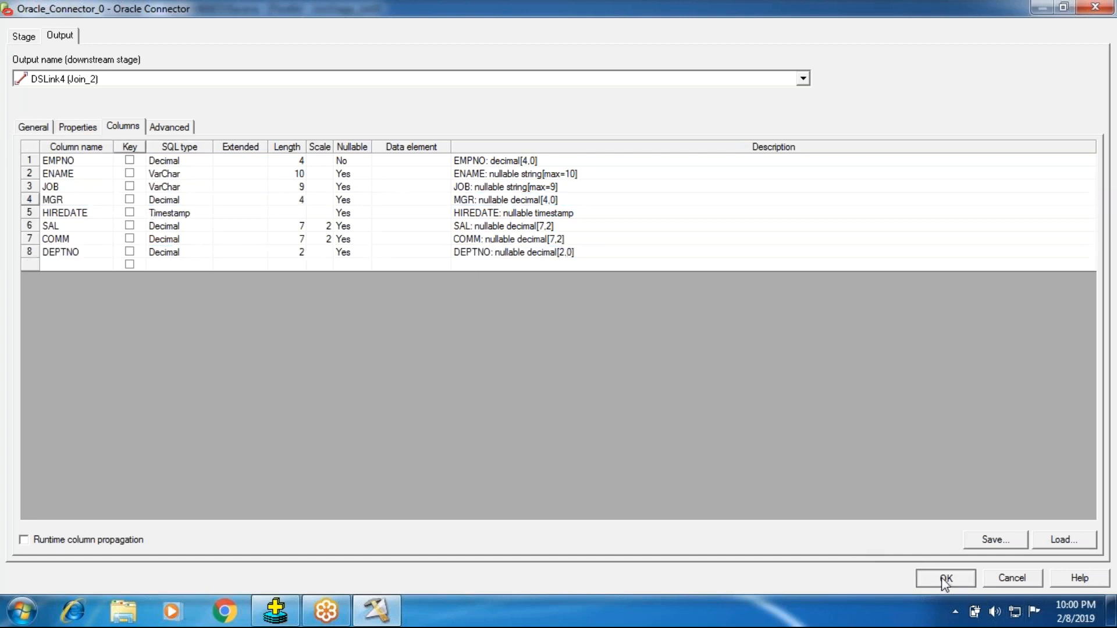
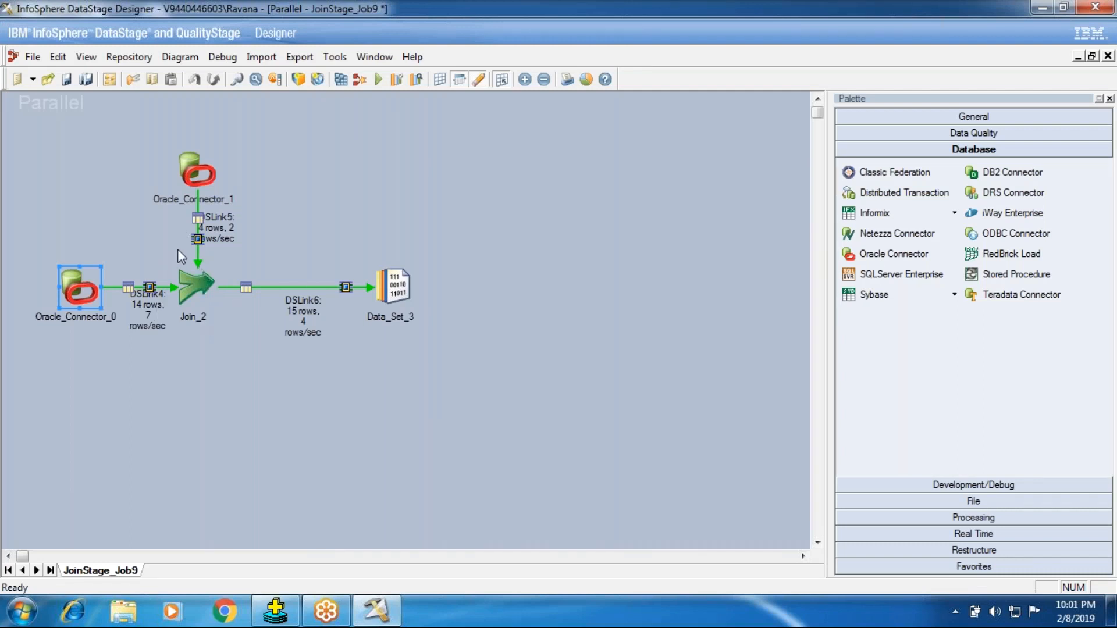
Check the DSLink6 output mapping and column definitions of Join_2, accept the stage, and select Data_Set_3.
double_click(188, 288)
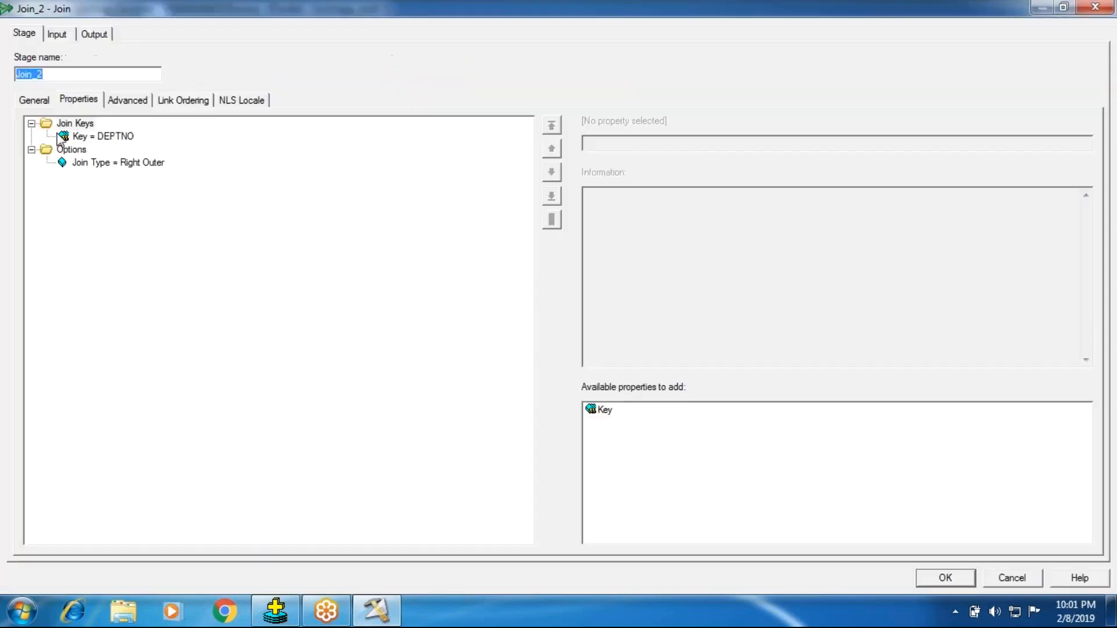
click(93, 35)
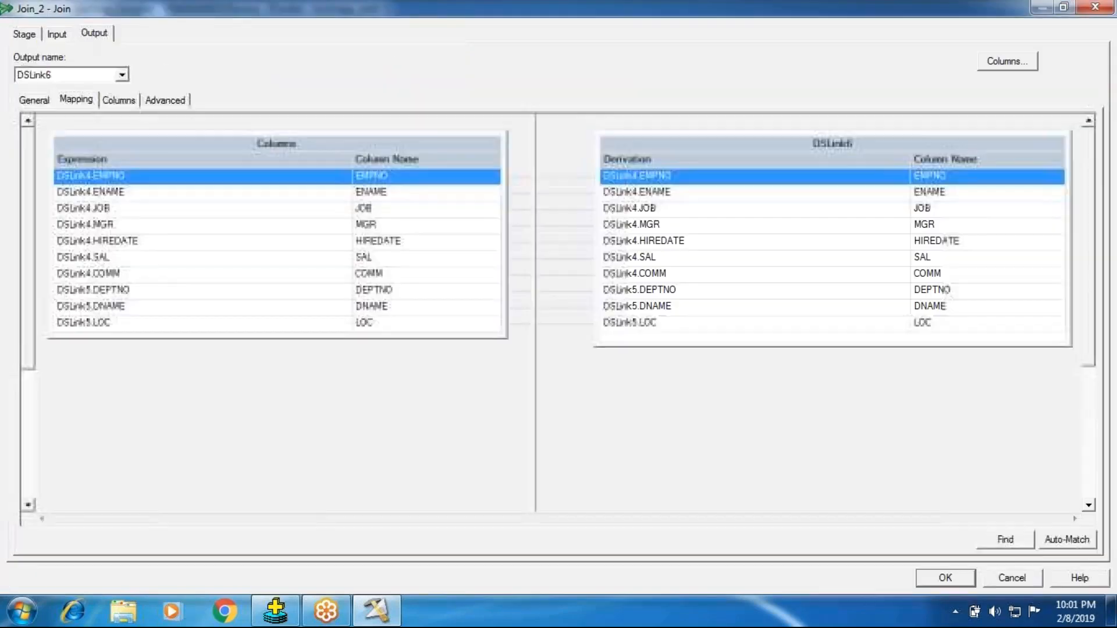
click(114, 102)
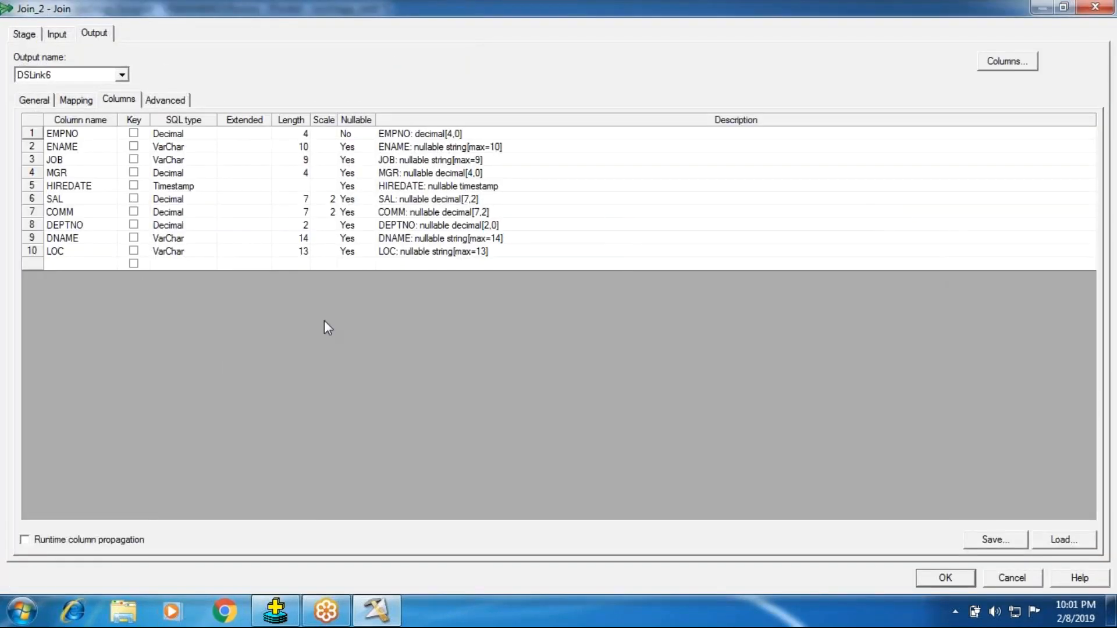
click(920, 578)
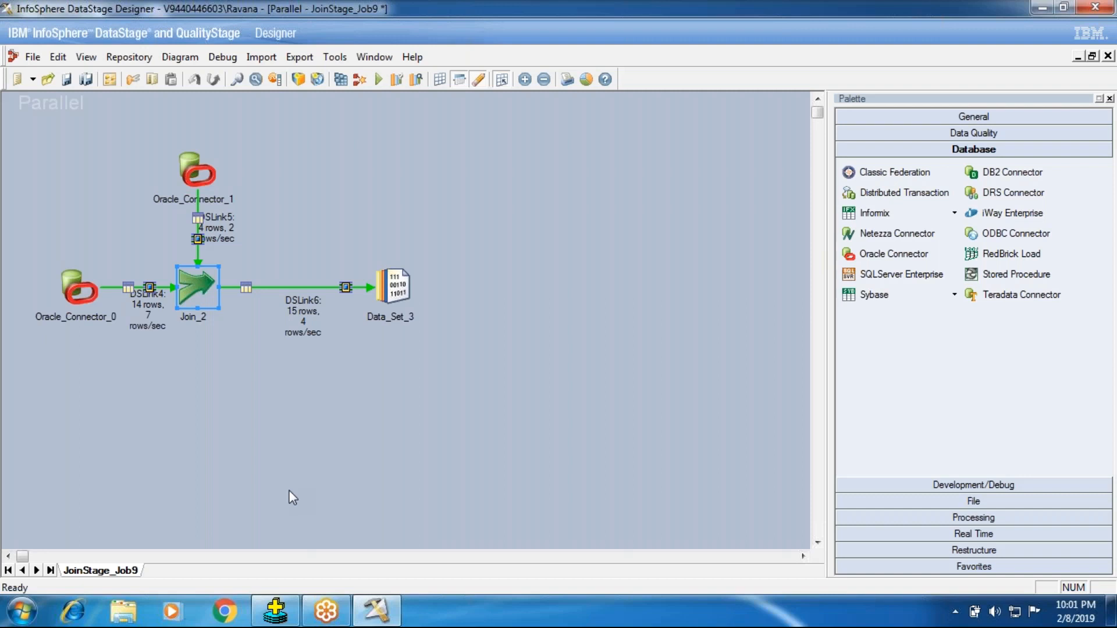
click(401, 294)
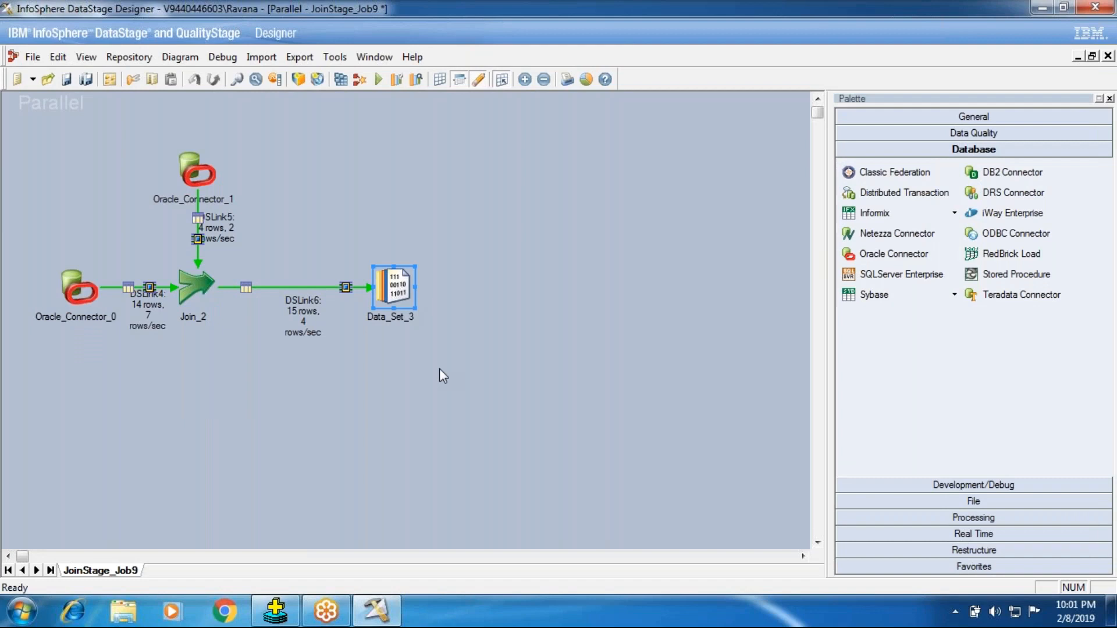
Check the DSLink6 input column definitions of Data_Set_3, especially MGR, and accept the stage.
double_click(400, 293)
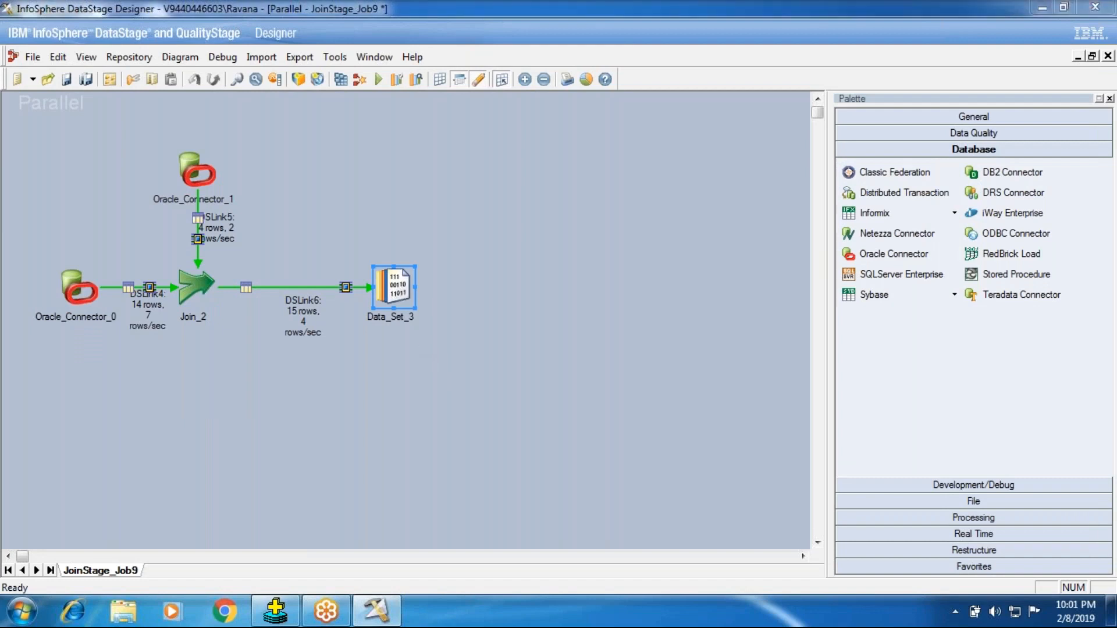
click(176, 98)
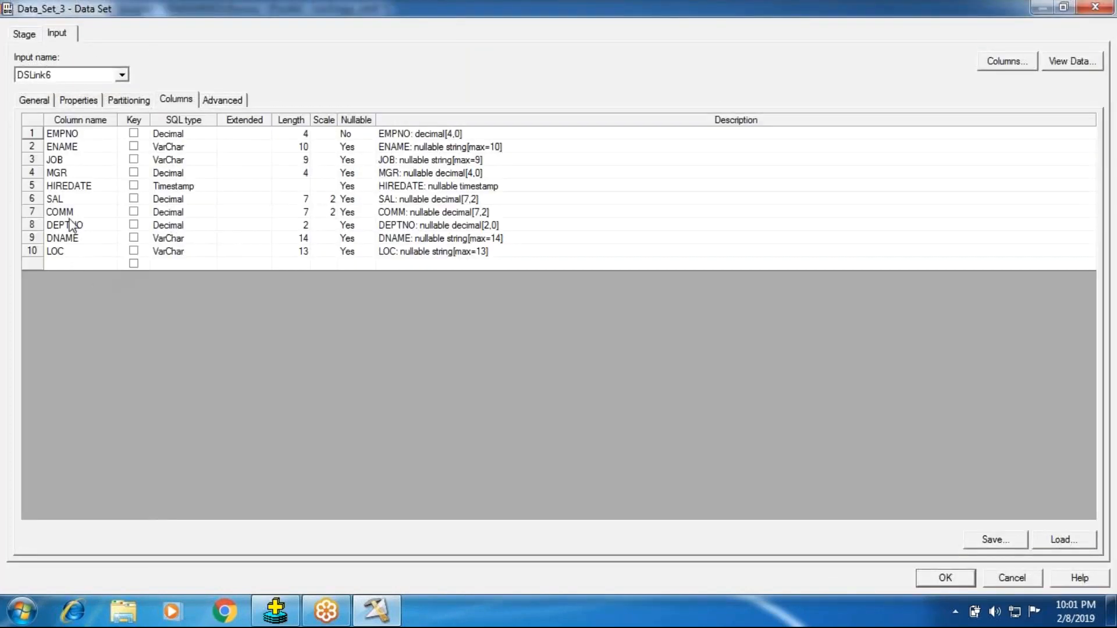
click(61, 172)
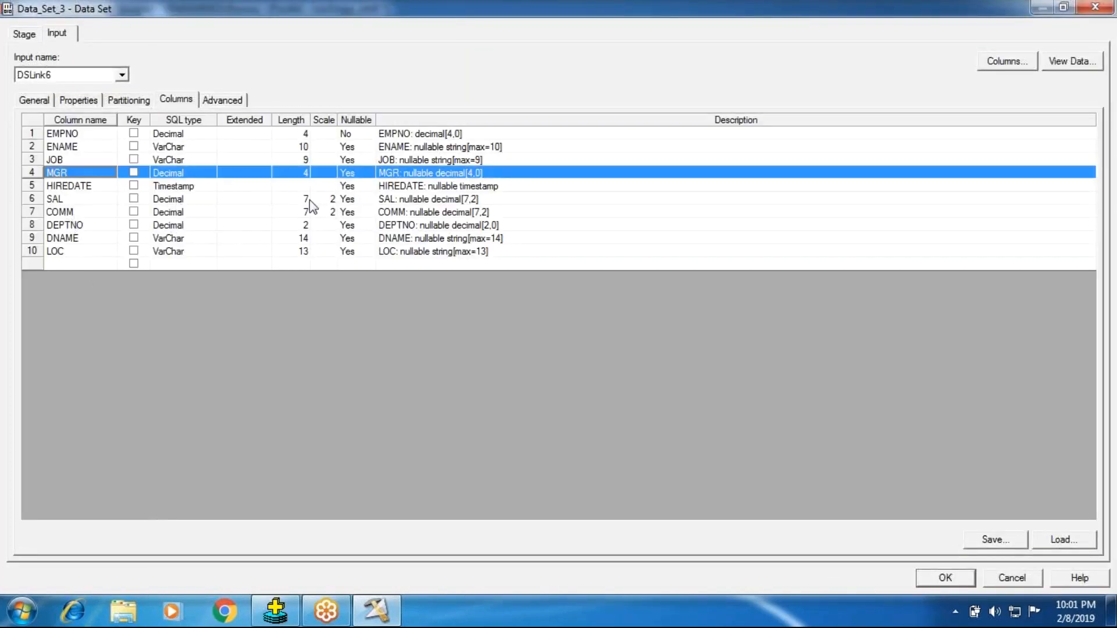
click(955, 574)
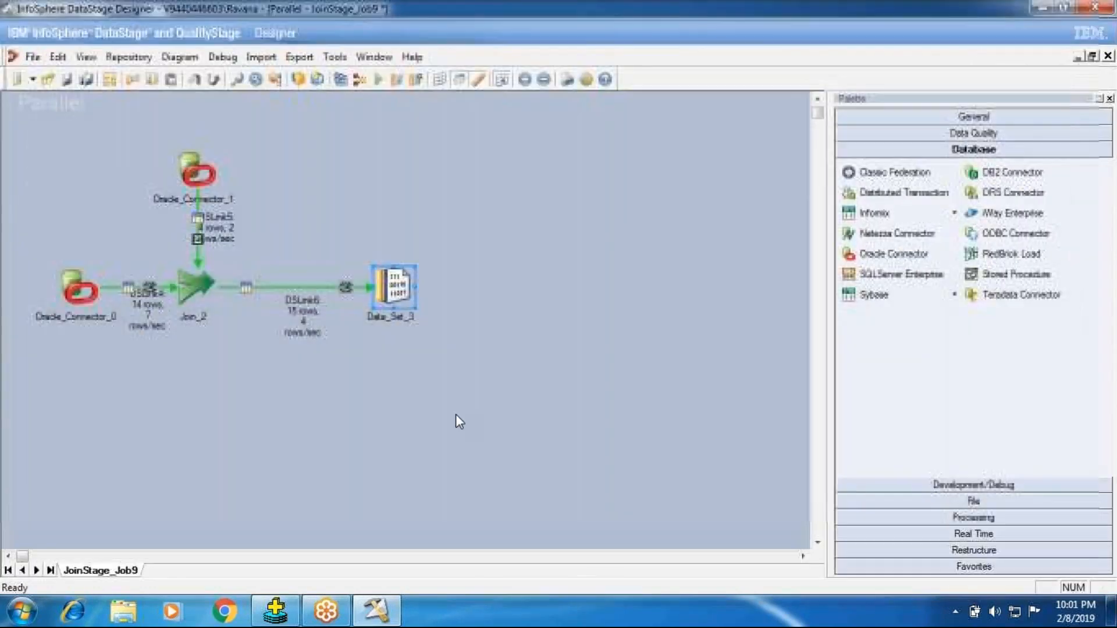
Set the join type of Join_2 to Full Outer with DEPTNO as the key, and accept the stage.
double_click(196, 285)
click(97, 129)
click(108, 138)
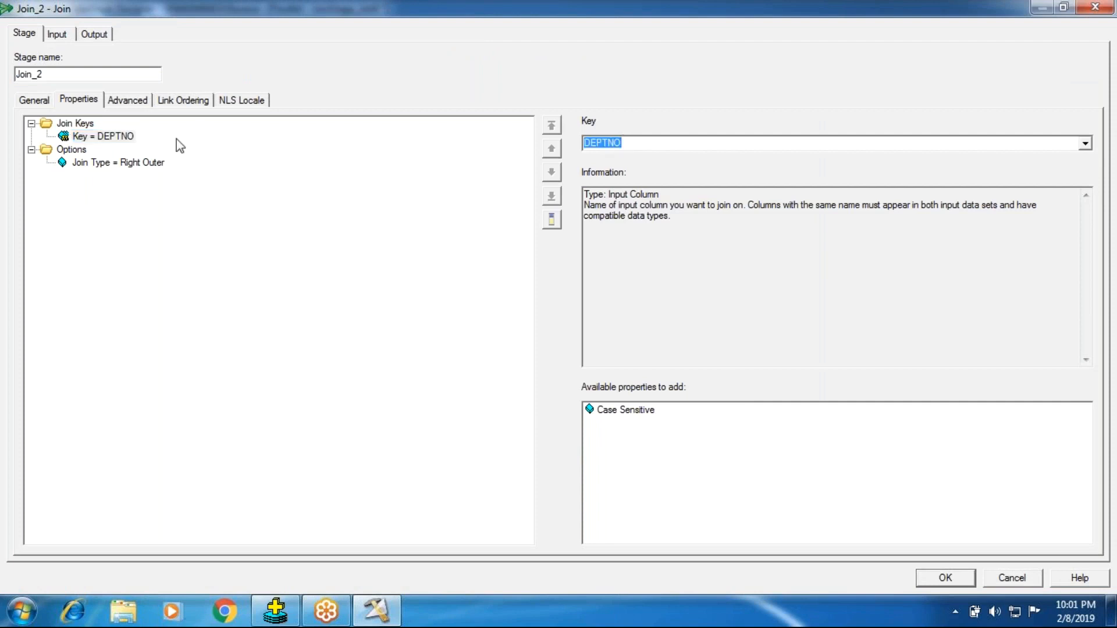
click(143, 163)
click(667, 144)
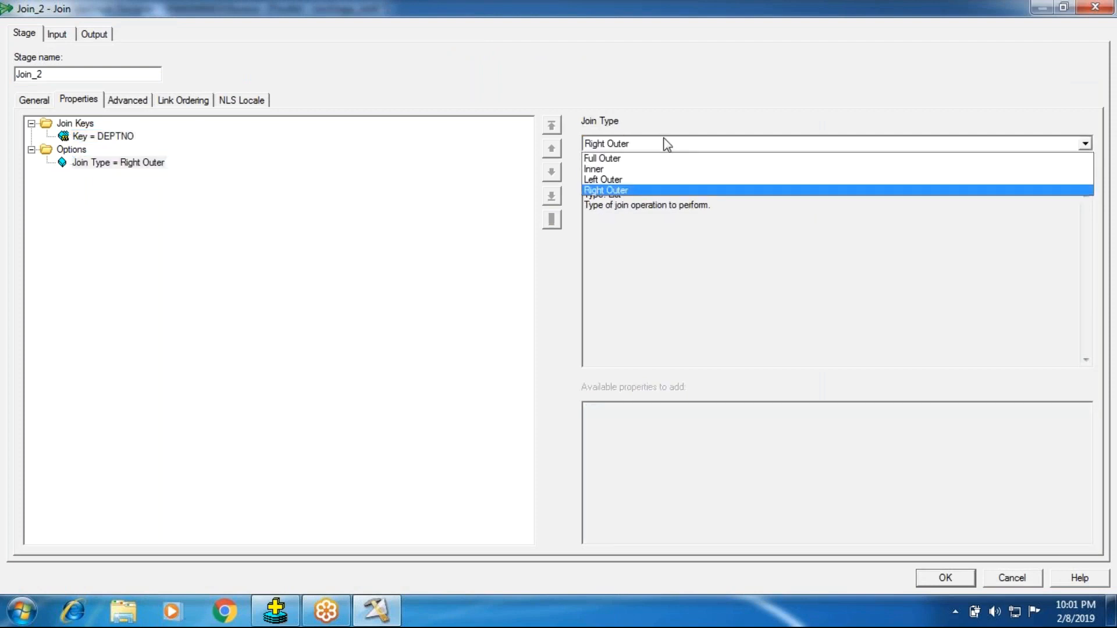
click(631, 159)
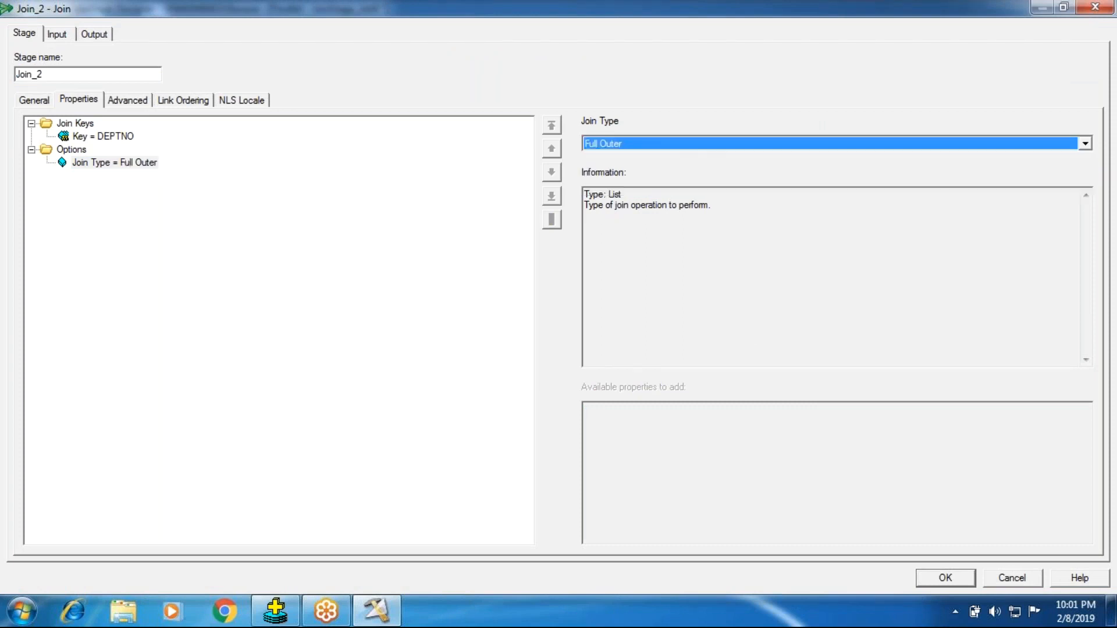
click(961, 585)
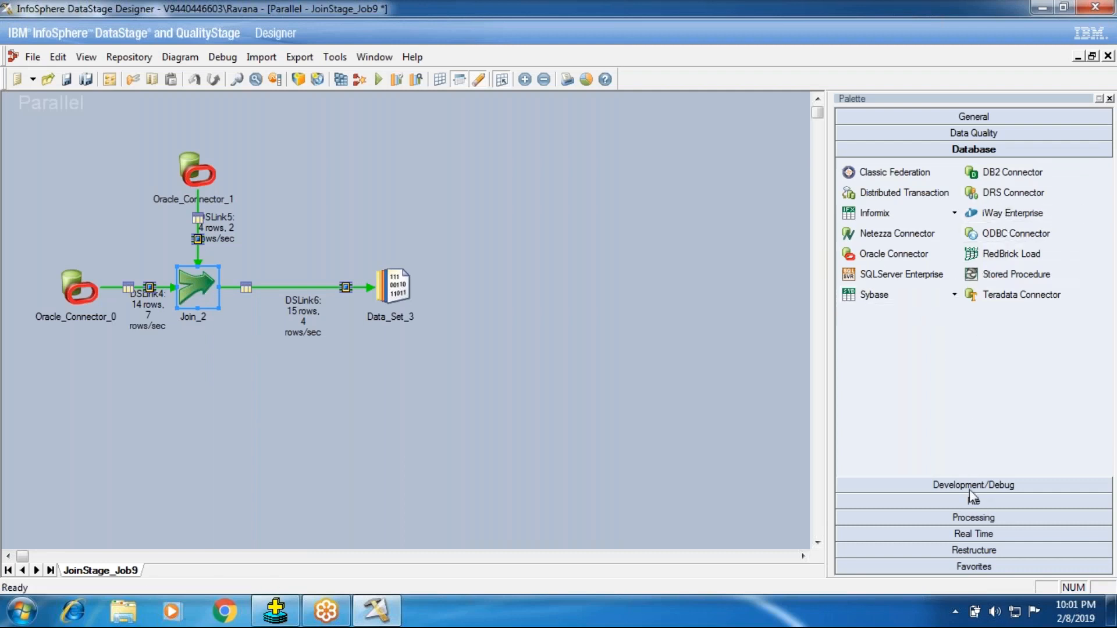
Duplicate Oracle_Connector_0 and place the copy just above the original, beside the Oracle_Connector_1 link.
click(85, 292)
double_click(83, 289)
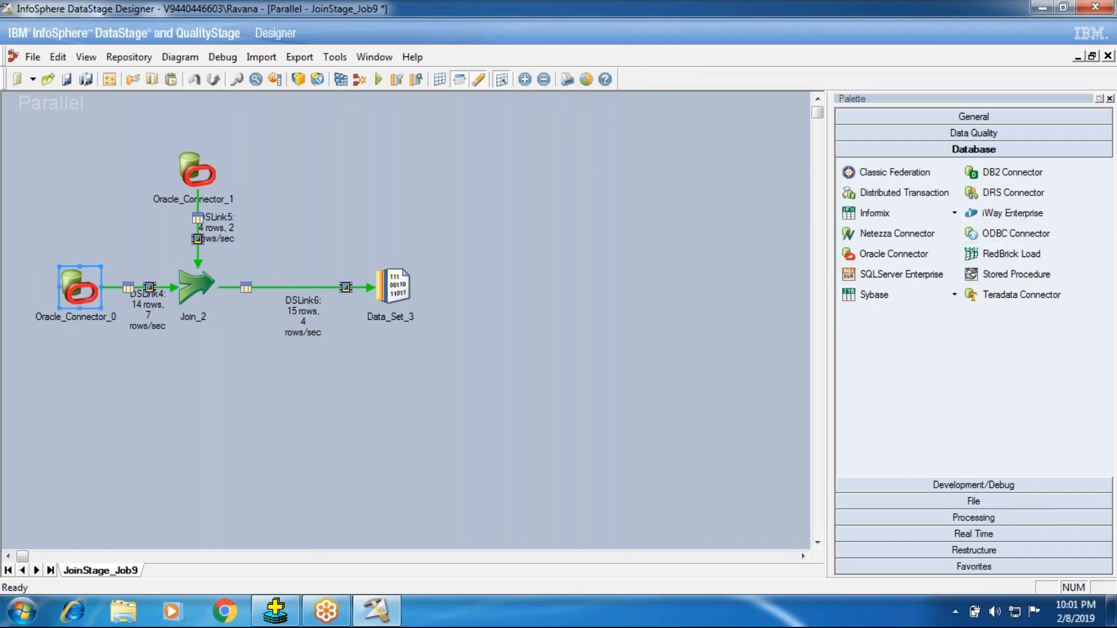
key(ctrl+v)
drag(28, 109, 99, 205)
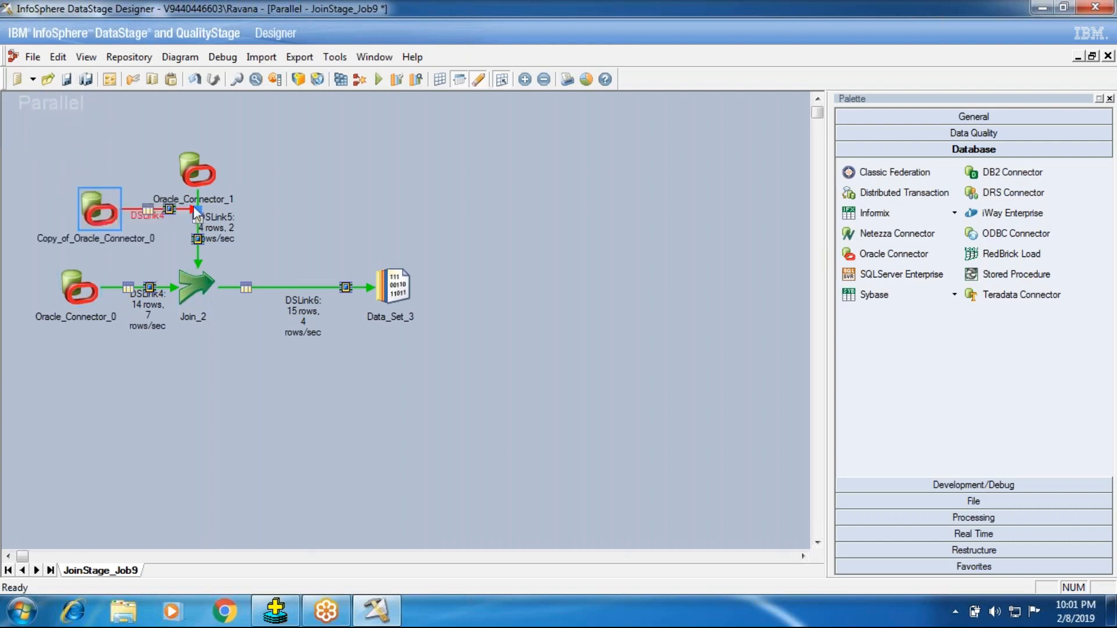
Try to connect the loose DSLink4 link of the copied Oracle connector to Join_2.
click(153, 214)
drag(198, 209, 195, 291)
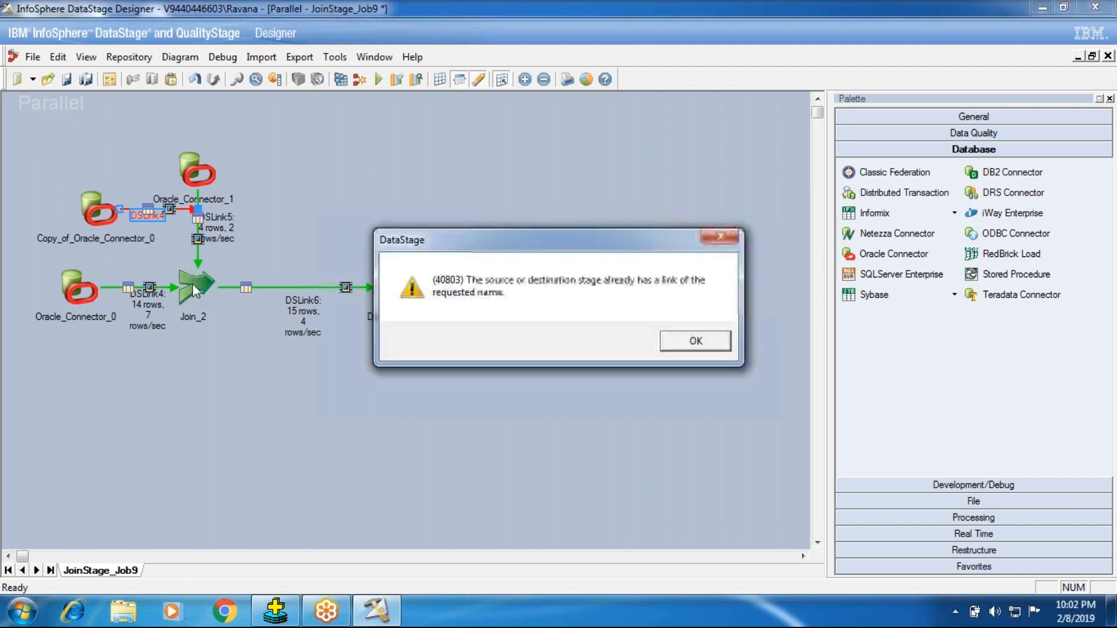
click(696, 342)
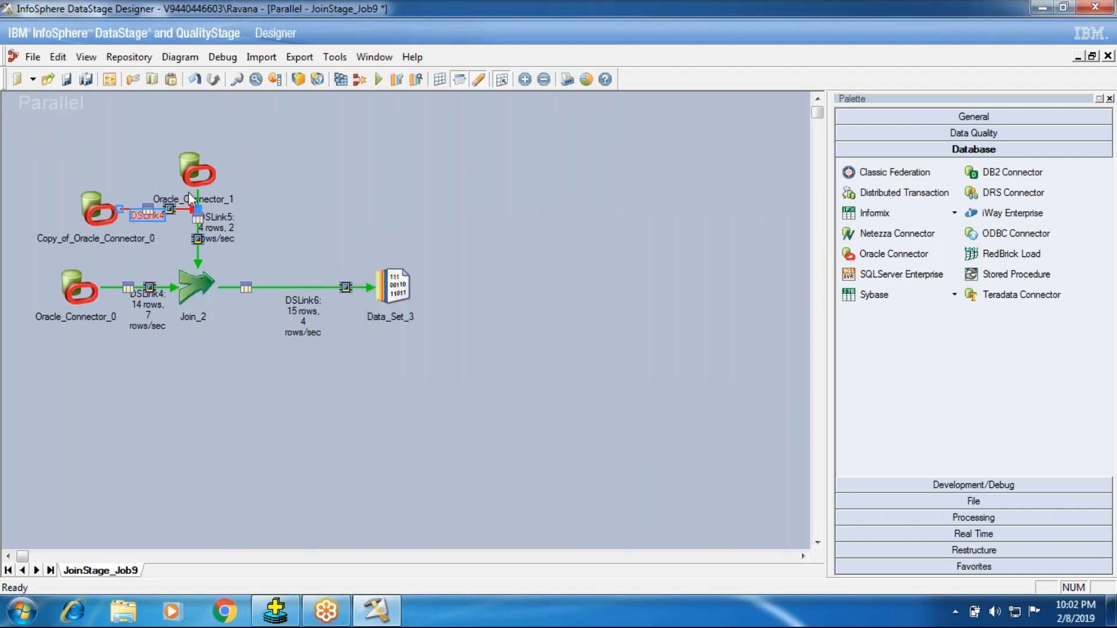
Rename the copied connector's output link as DSLink6.
right_click(157, 213)
click(196, 222)
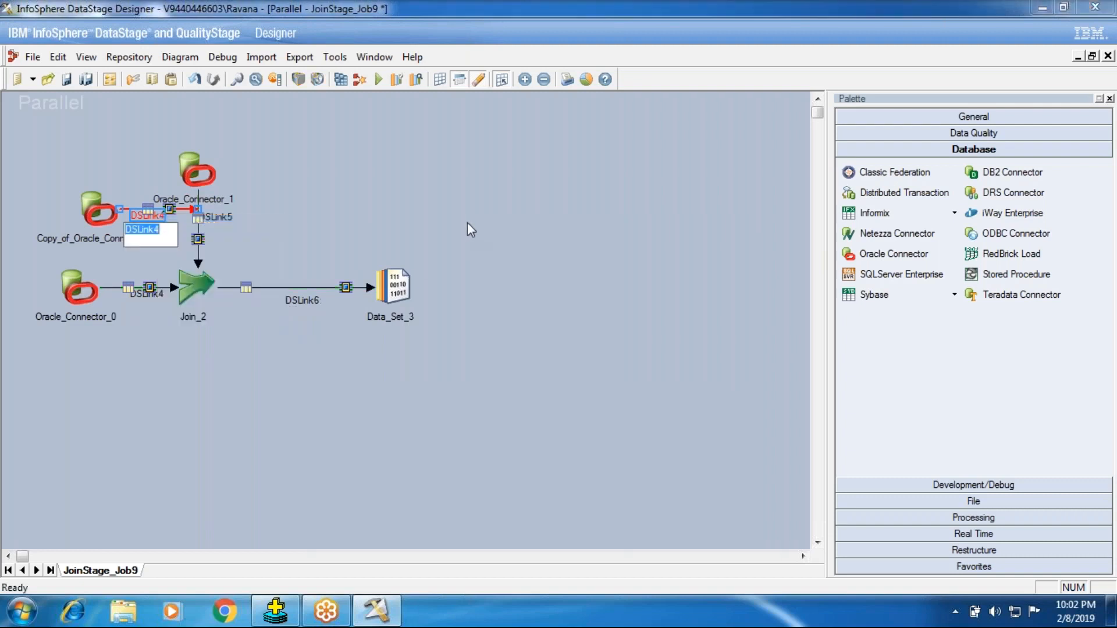
text(DSLink6)
key(Return)
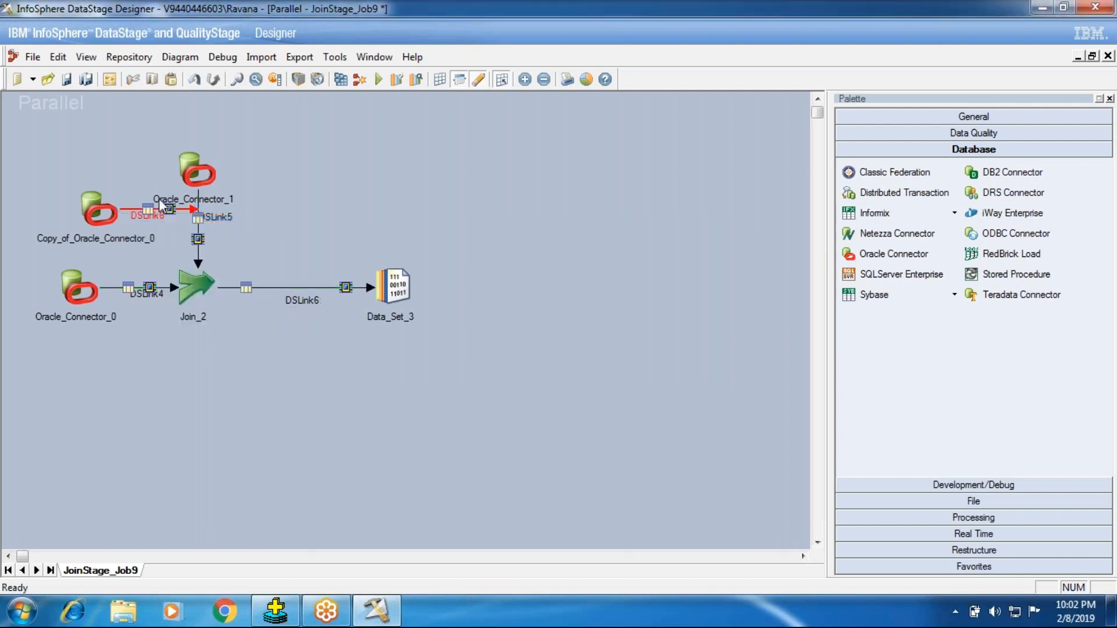
Try to attach the copied connector's renamed DSLink6 link to Join_2.
click(165, 211)
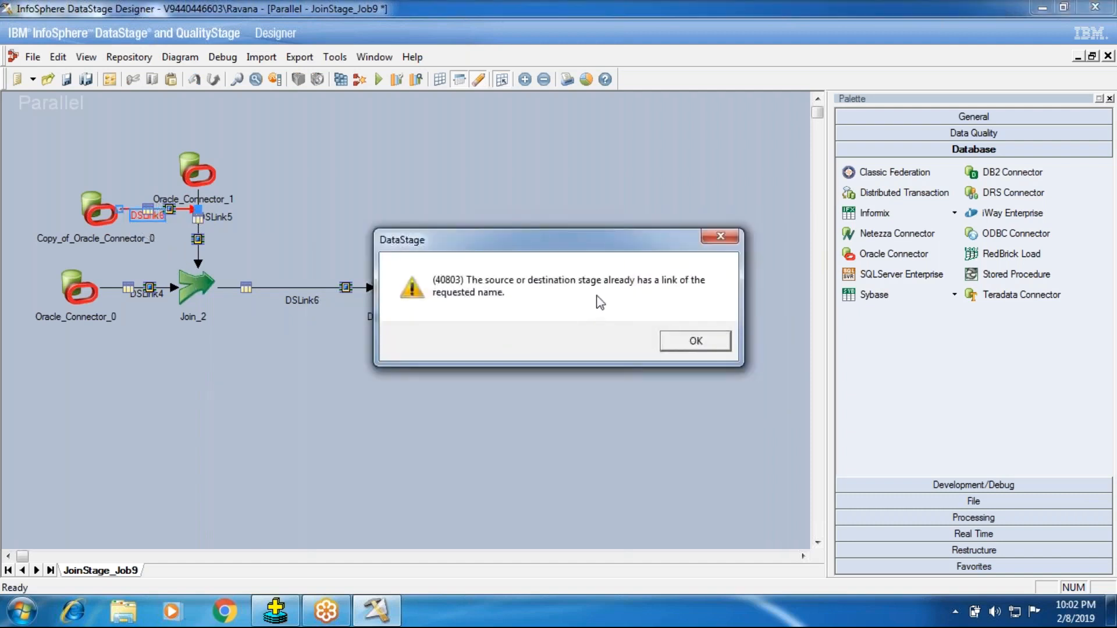
click(698, 344)
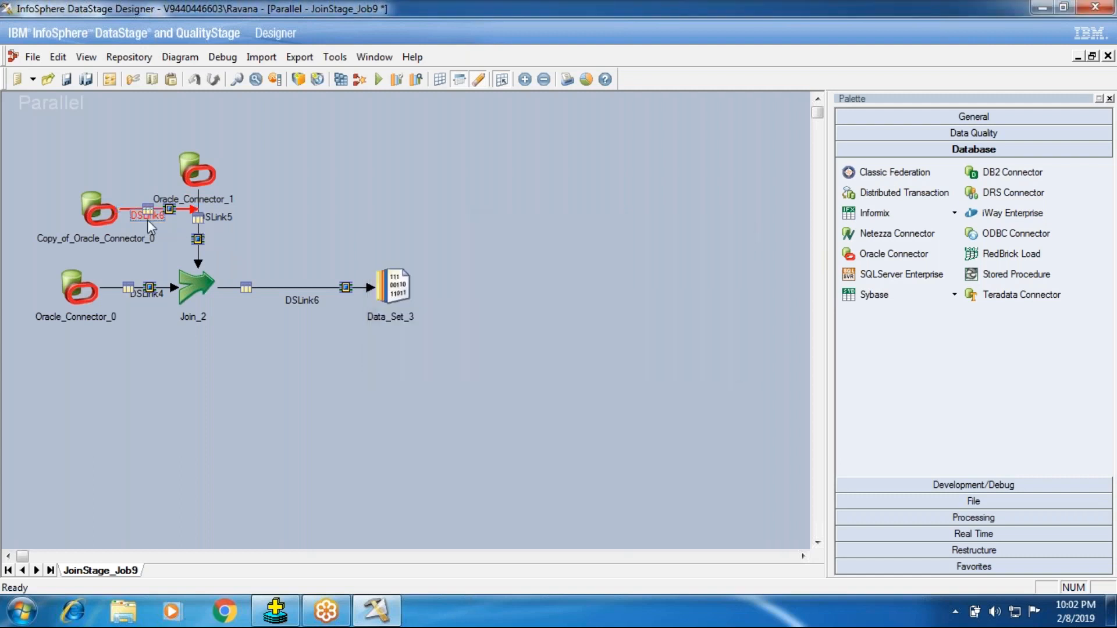
click(162, 259)
click(168, 207)
drag(198, 210, 189, 282)
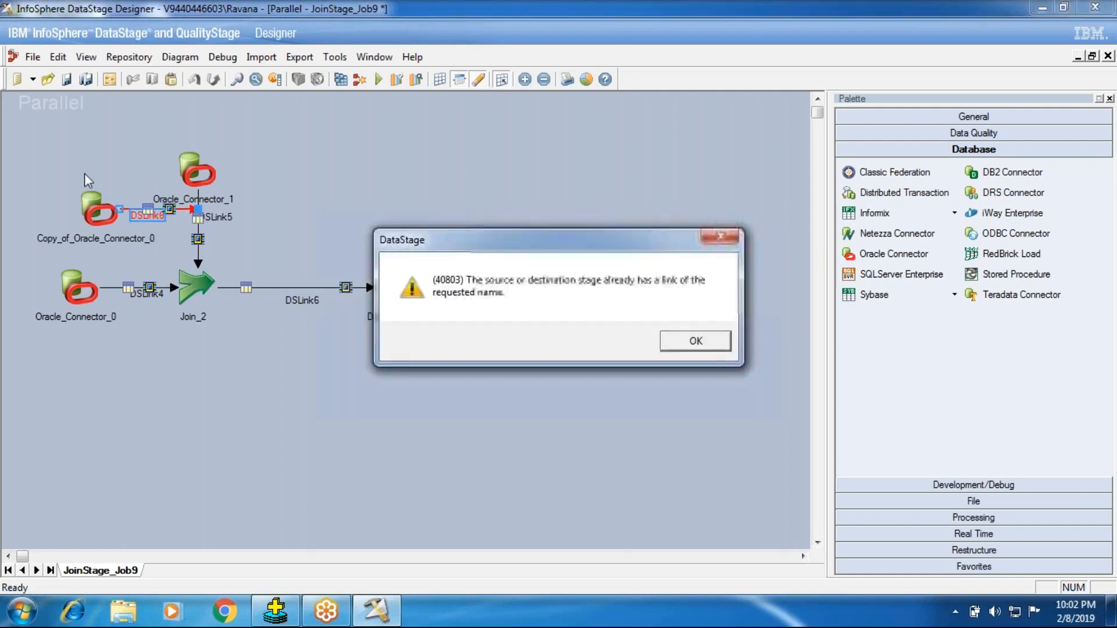
click(675, 342)
Move the copied Oracle connector higher and place its link's loose end in the empty area near Join_2.
drag(88, 215, 72, 155)
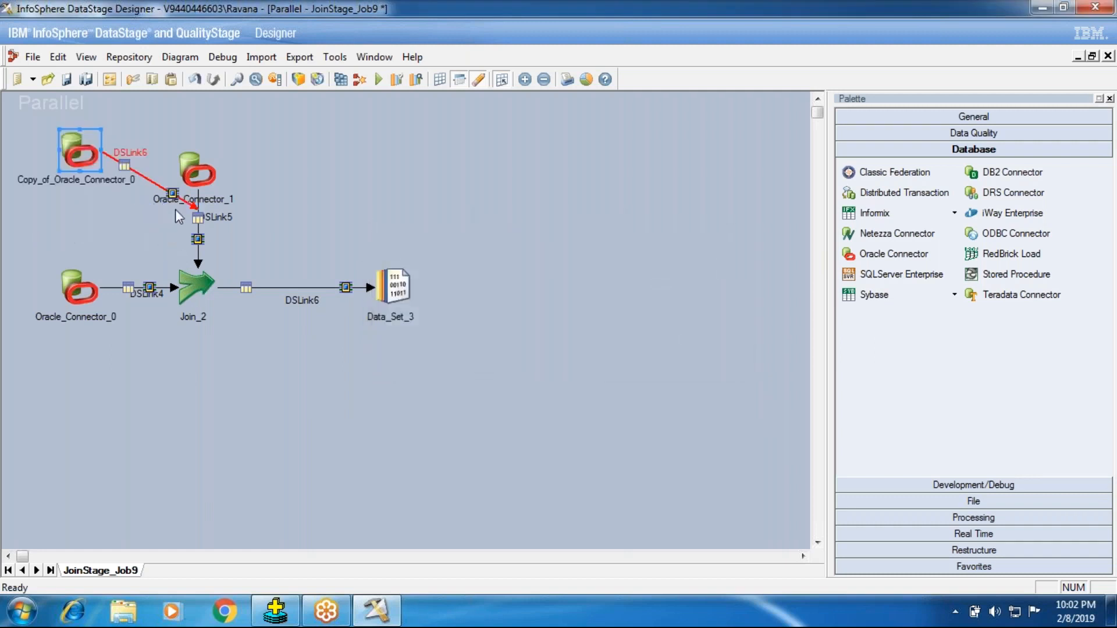
click(175, 194)
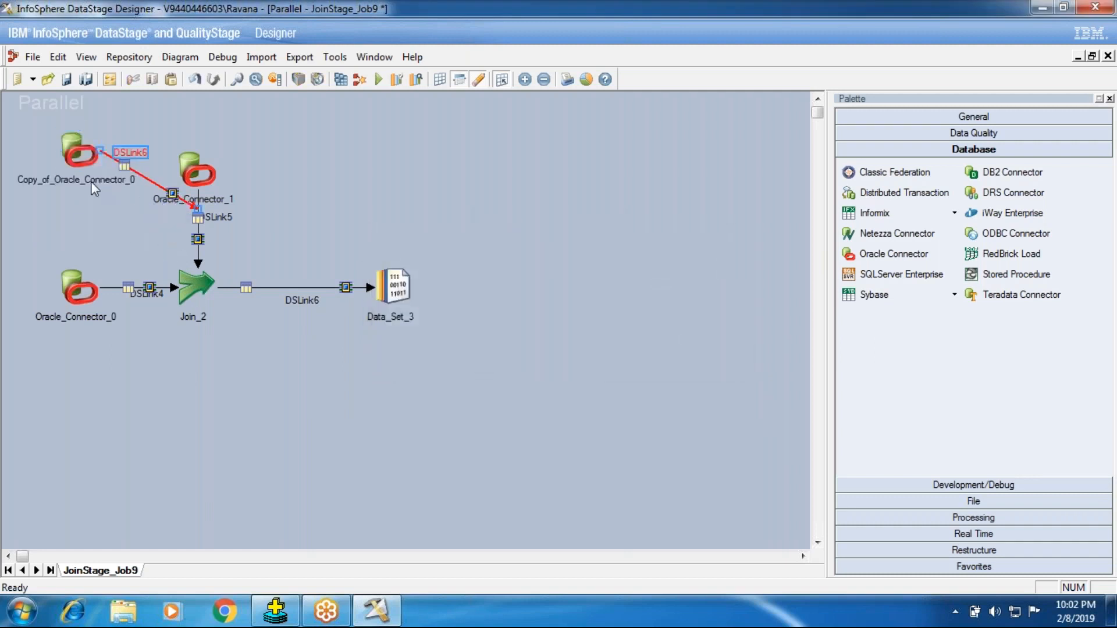
drag(198, 208, 158, 250)
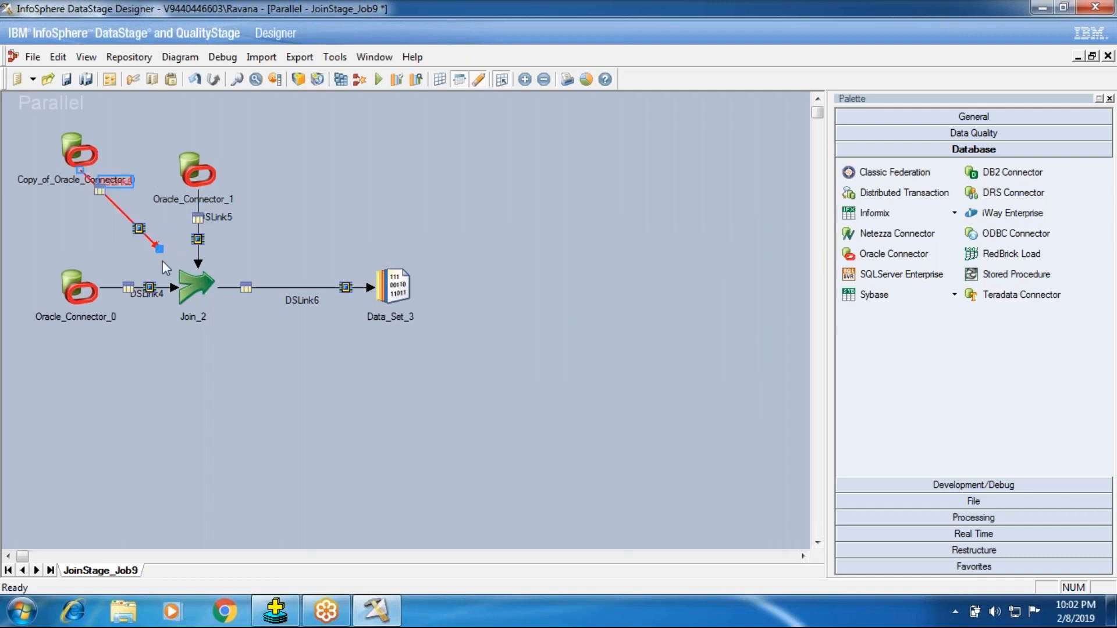
right_click(115, 182)
click(126, 187)
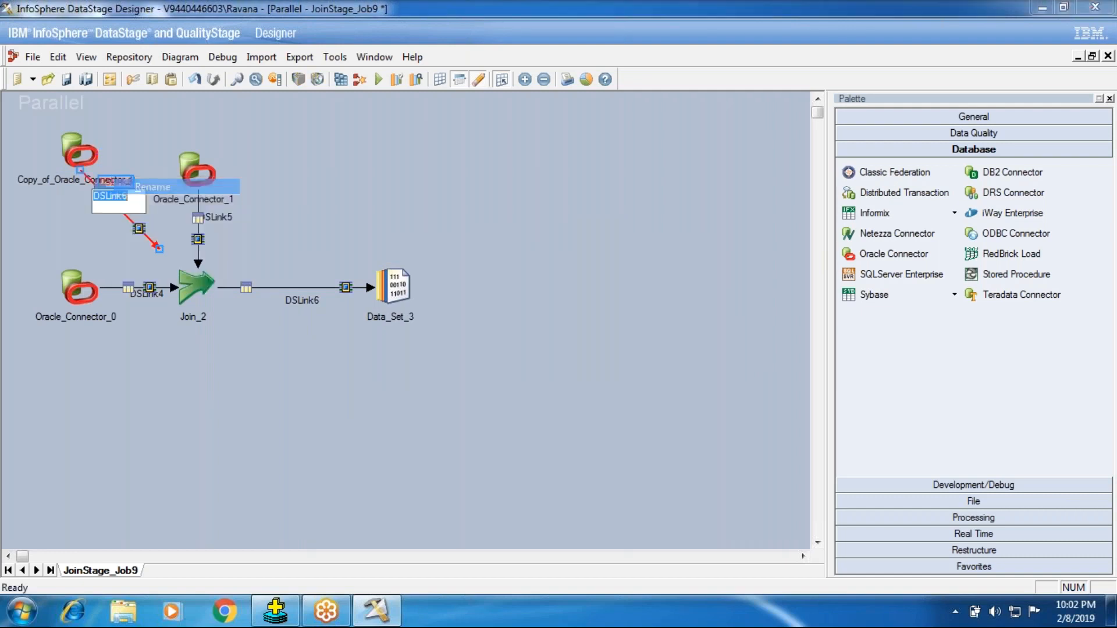
Rename the copied stage as Copy_of_Oracle_Connector_2 and try to connect its link to Join_2.
click(80, 150)
right_click(73, 160)
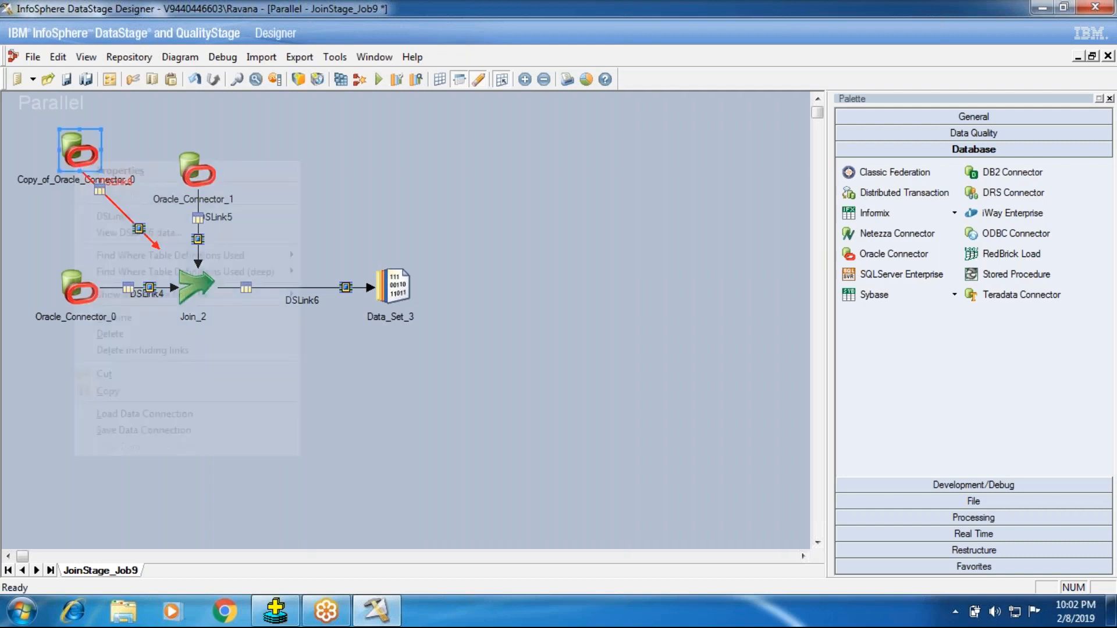
click(116, 317)
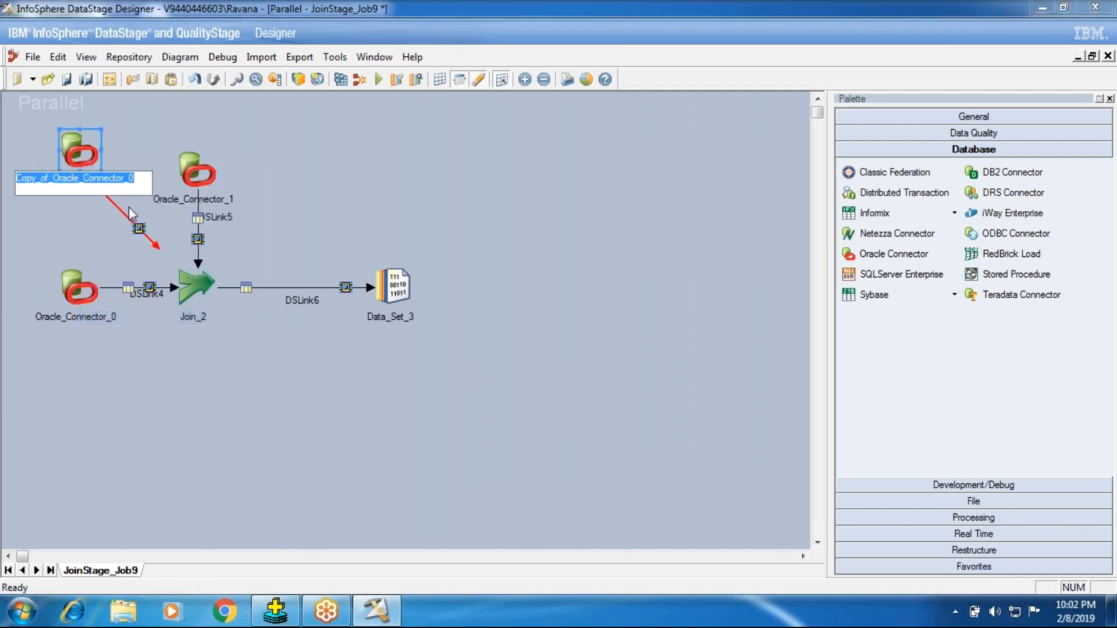
click(138, 189)
key(BackSpace)
text(2)
click(146, 392)
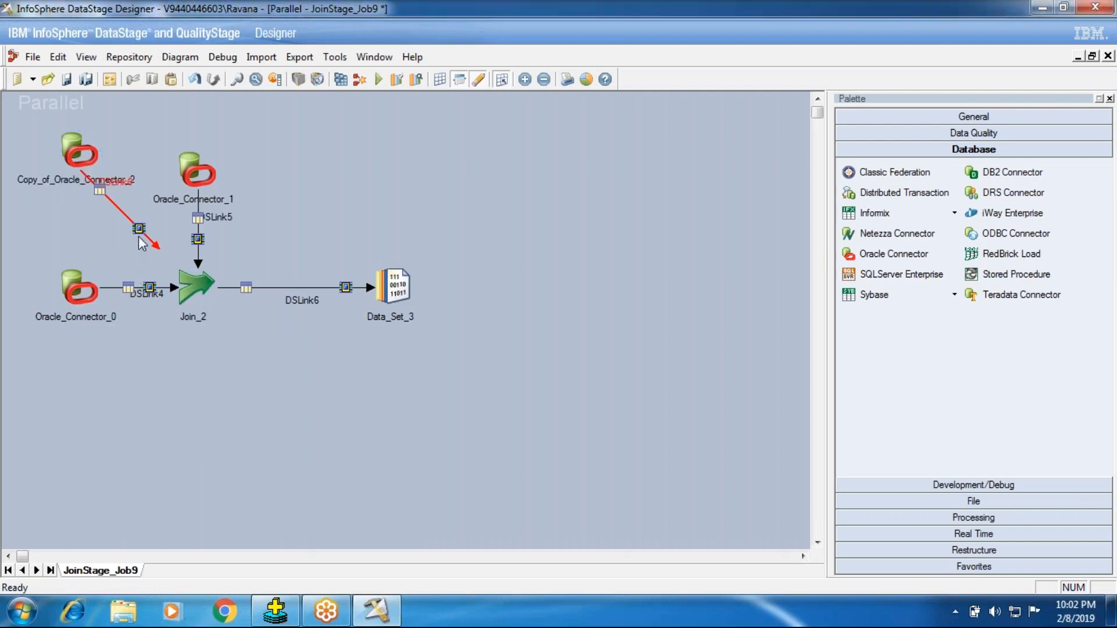
drag(159, 248, 193, 288)
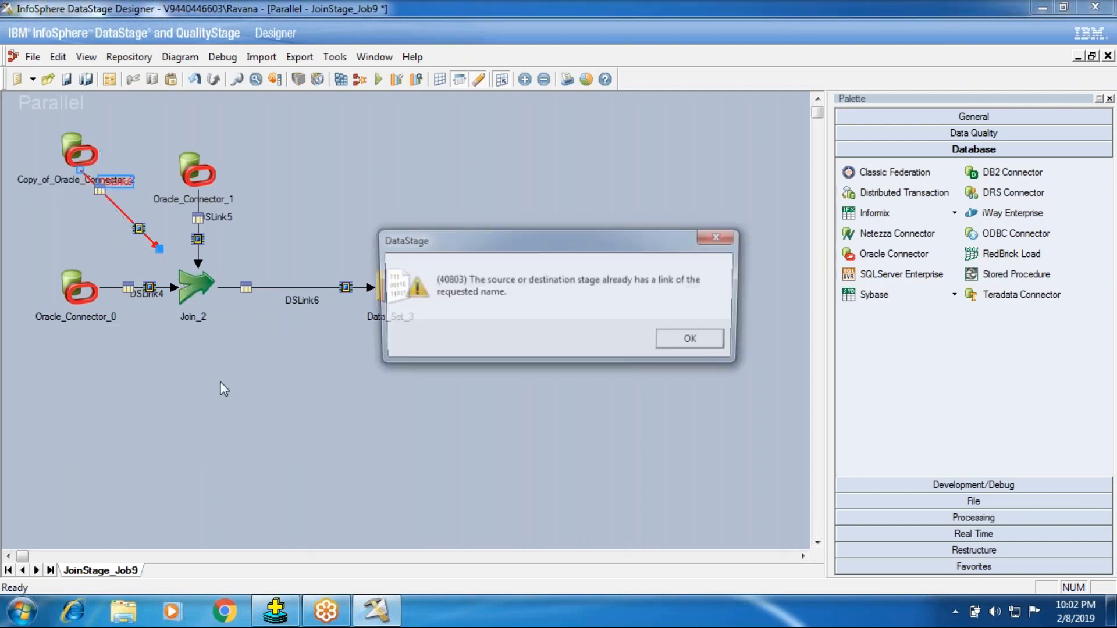
click(692, 340)
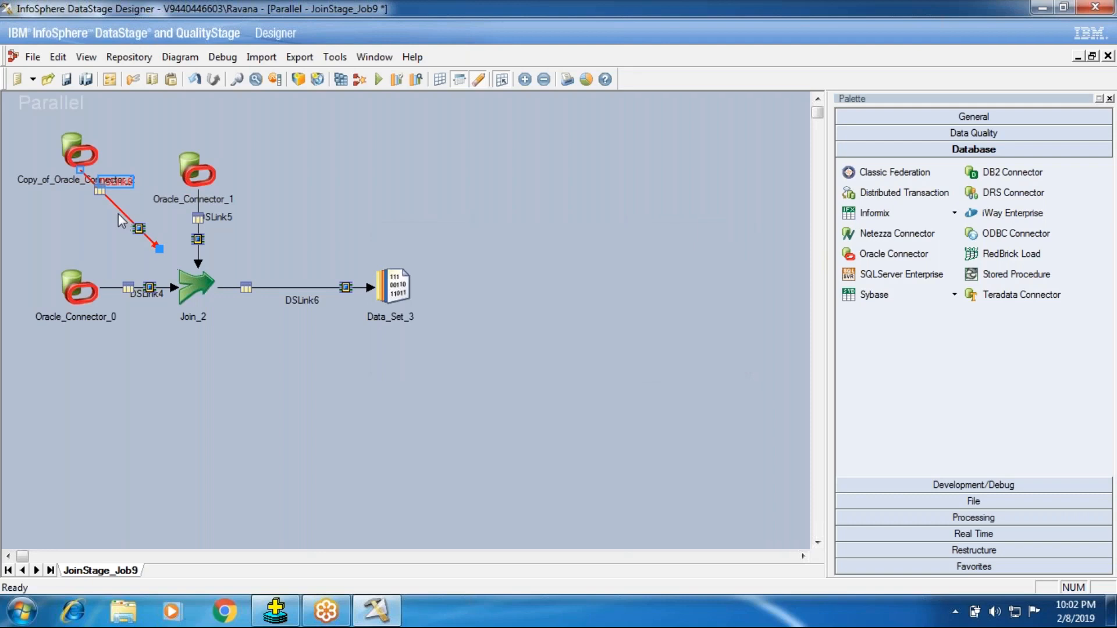
Review the join properties, DSLink4 input columns and link ordering of Join_2, and accept the stage.
double_click(203, 288)
click(142, 168)
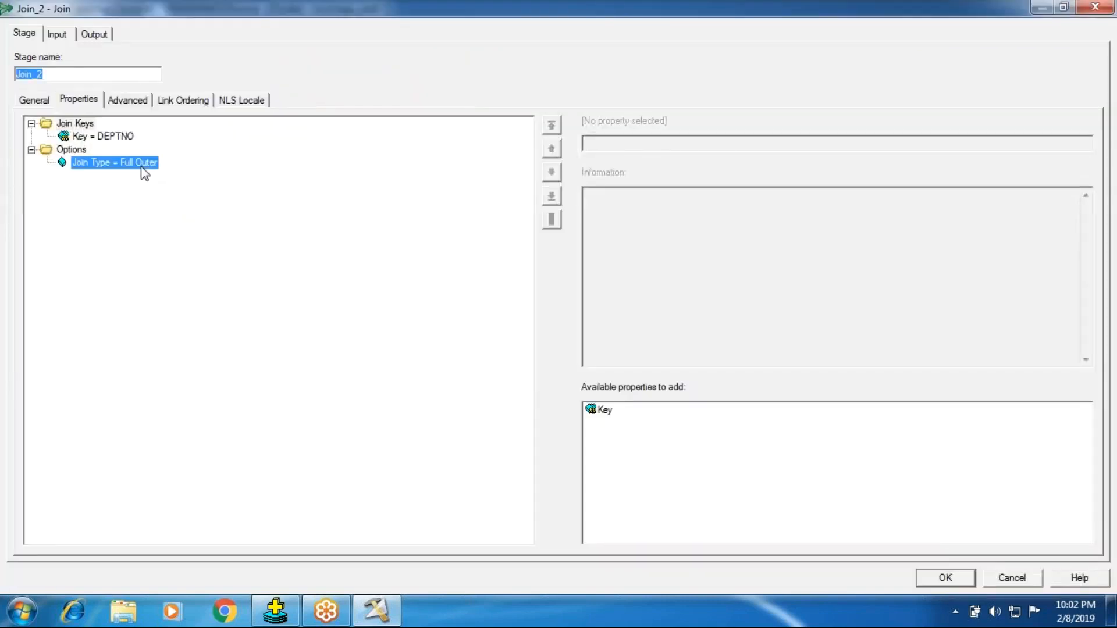
click(57, 34)
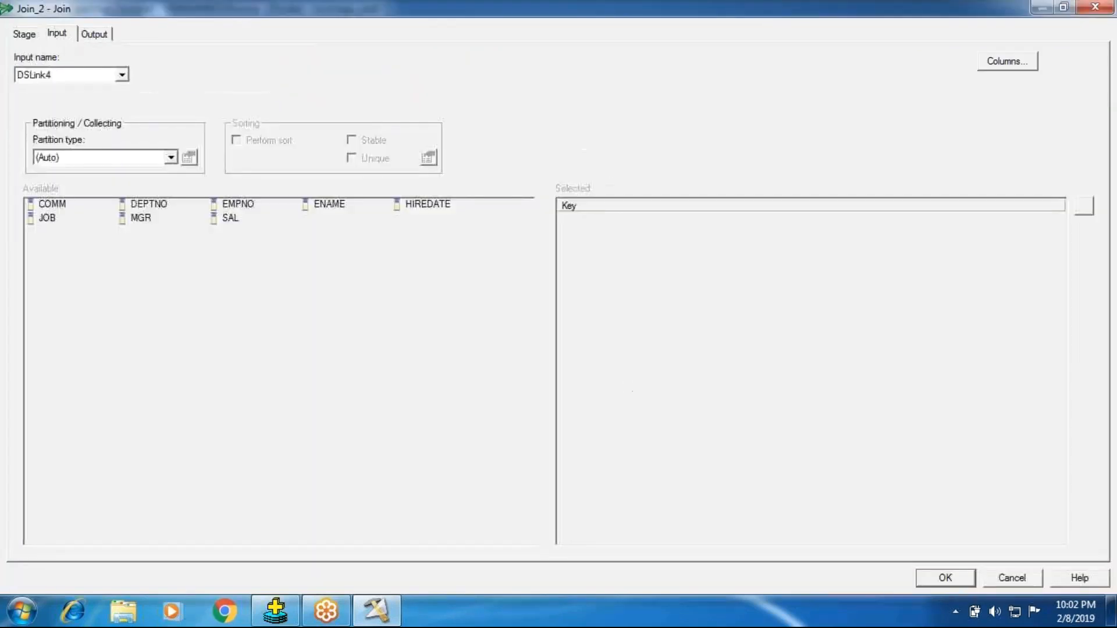
click(127, 99)
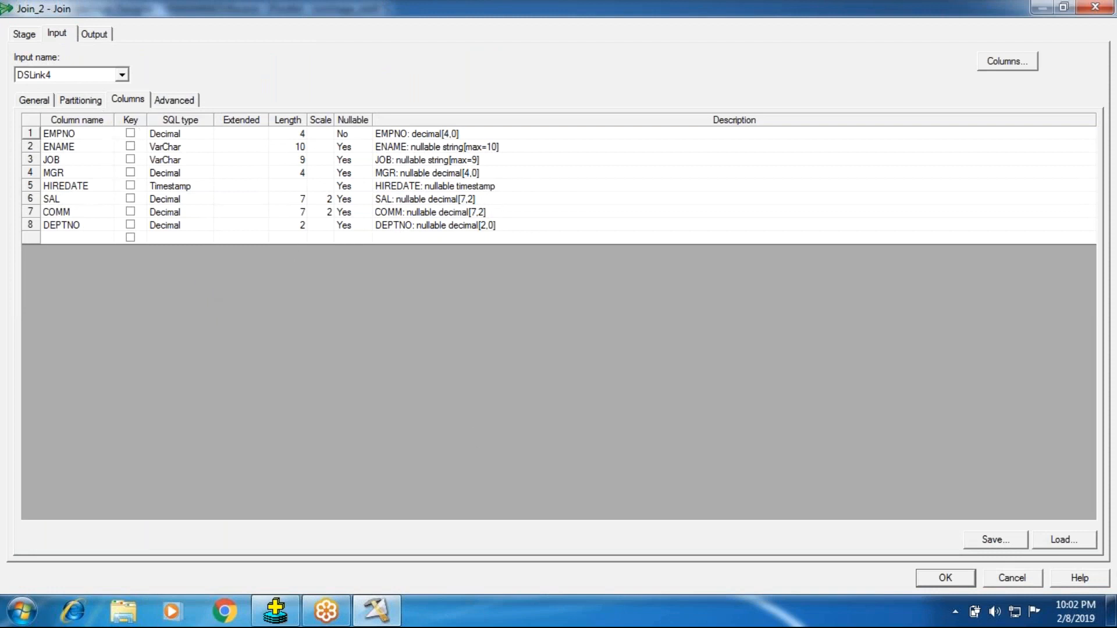
click(32, 36)
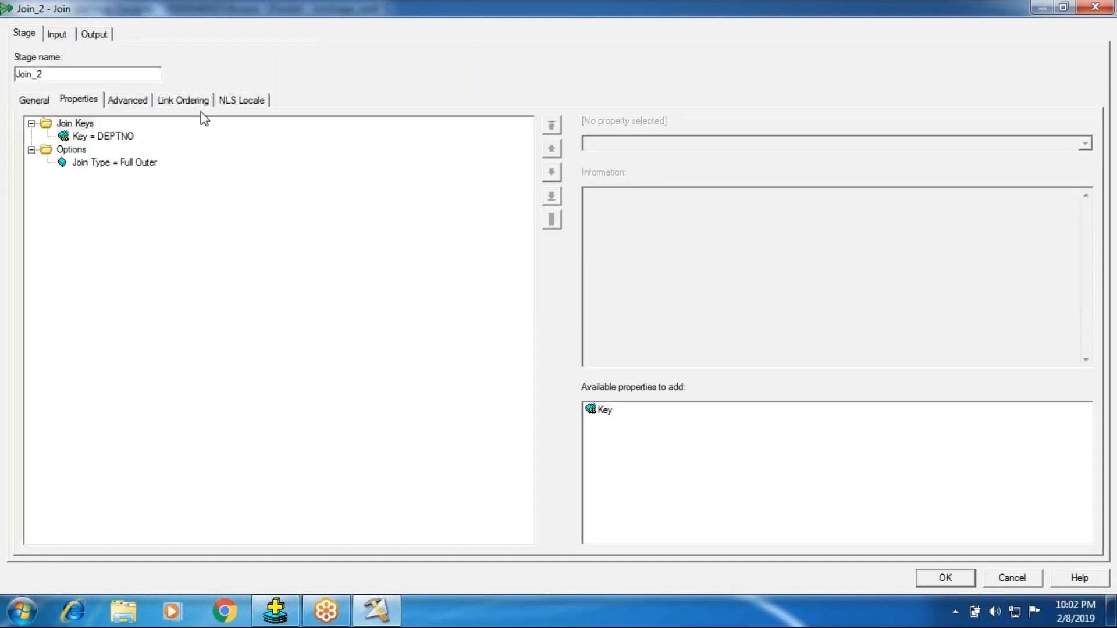
click(201, 103)
click(943, 578)
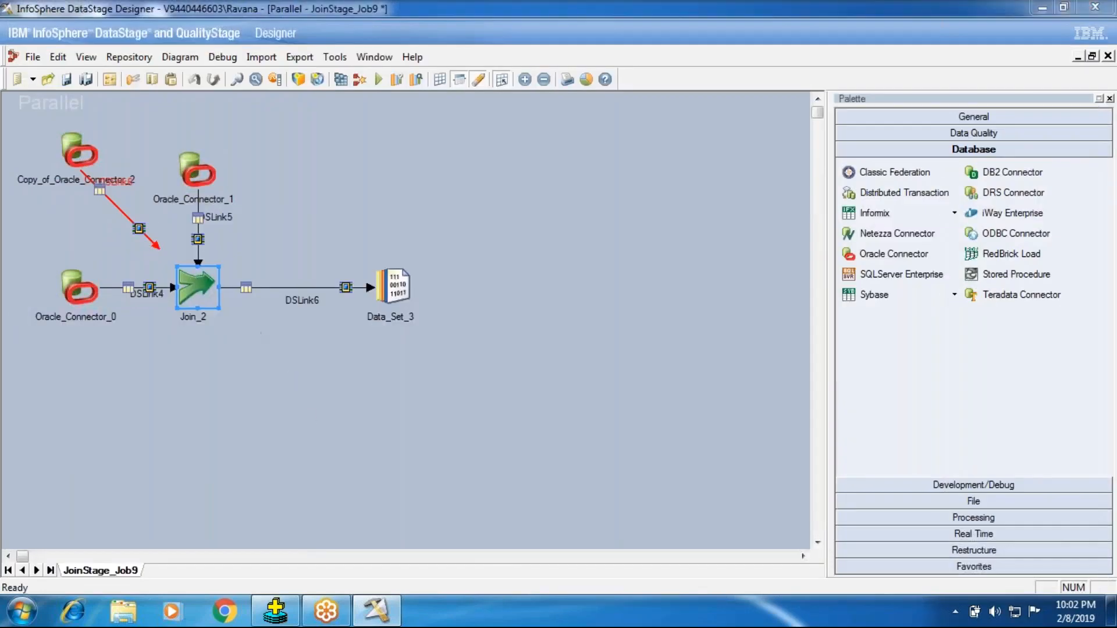
Set the join type of Join_2 to Inner and accept the stage.
double_click(192, 280)
click(131, 163)
click(617, 143)
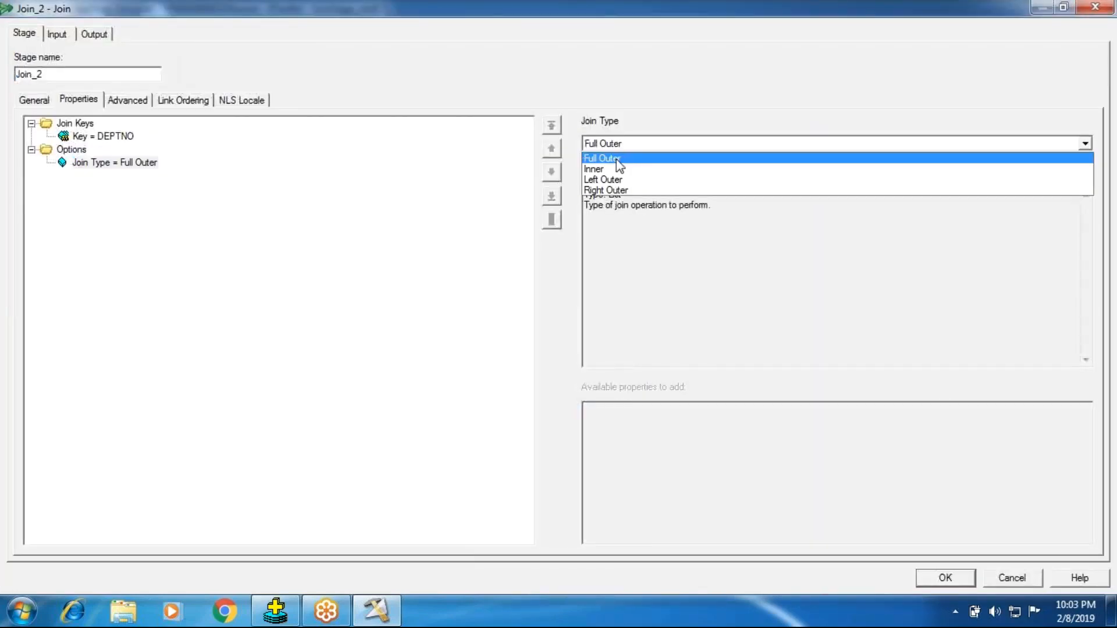
click(609, 169)
click(942, 579)
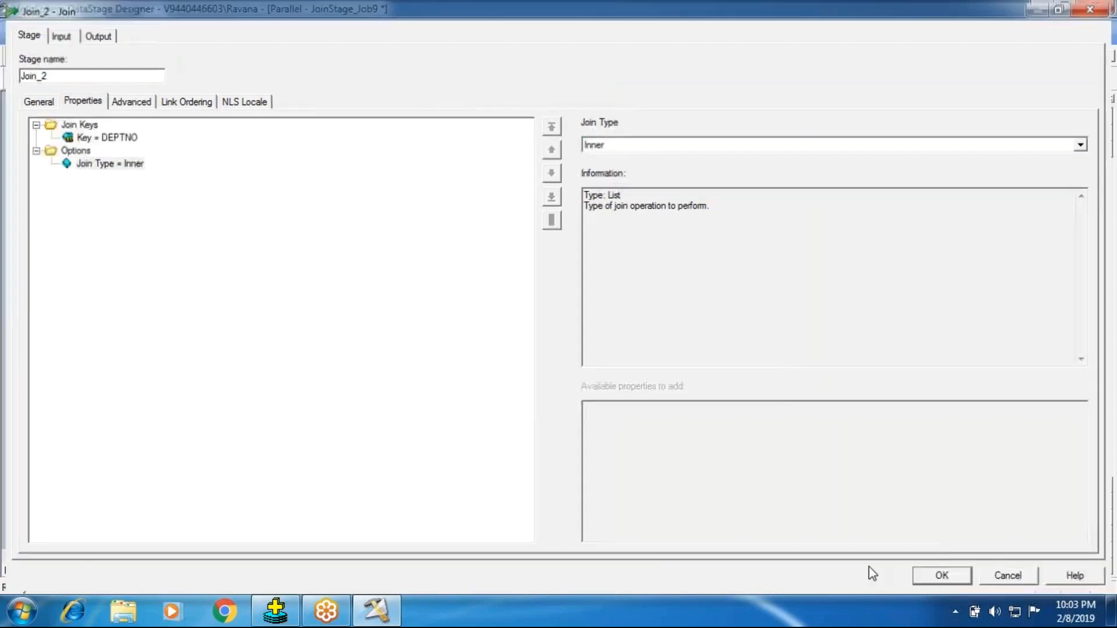
Try to attach the loose end of the Copy_of_Oracle_Connector_2 link to Join_2.
click(130, 224)
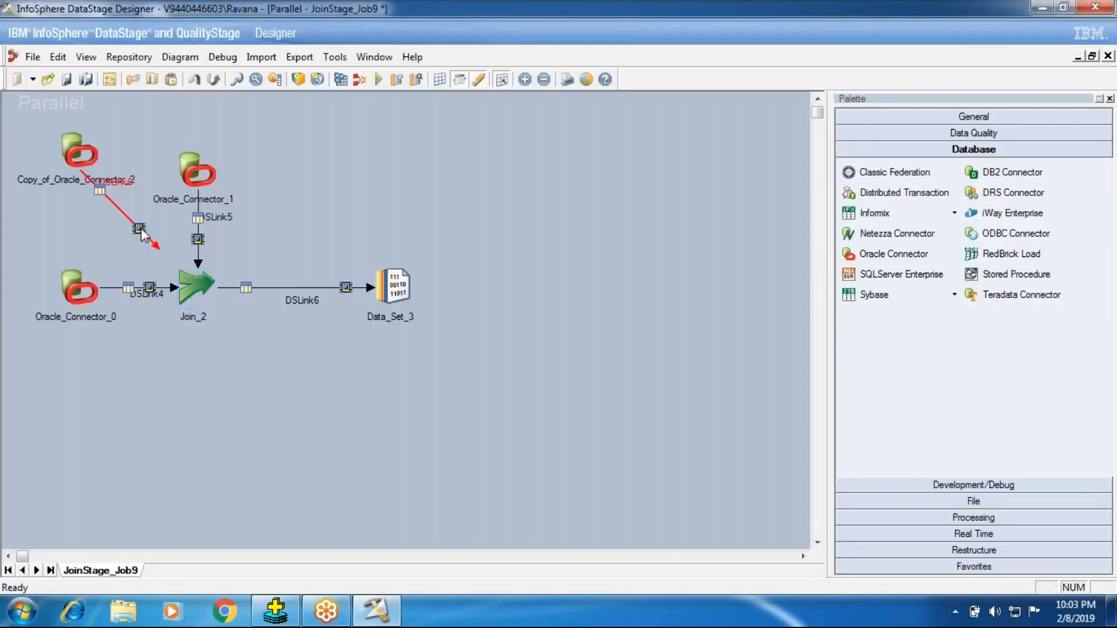
drag(160, 252, 195, 288)
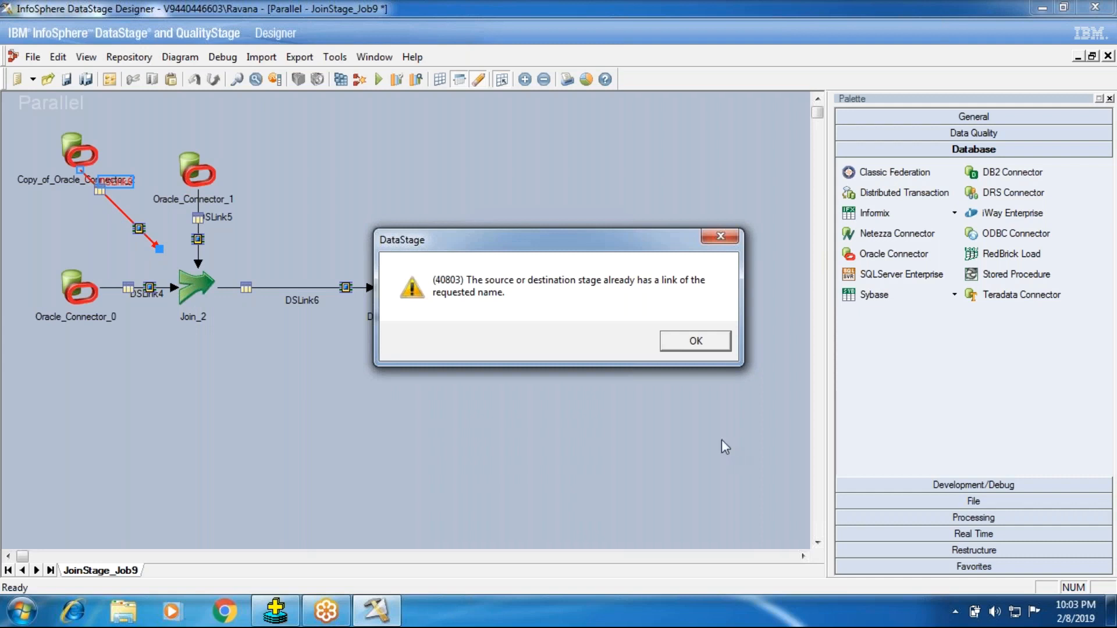
click(686, 342)
Delete the loose link of Copy_of_Oracle_Connector_2 and draw a new link from that stage to Join_2.
click(118, 186)
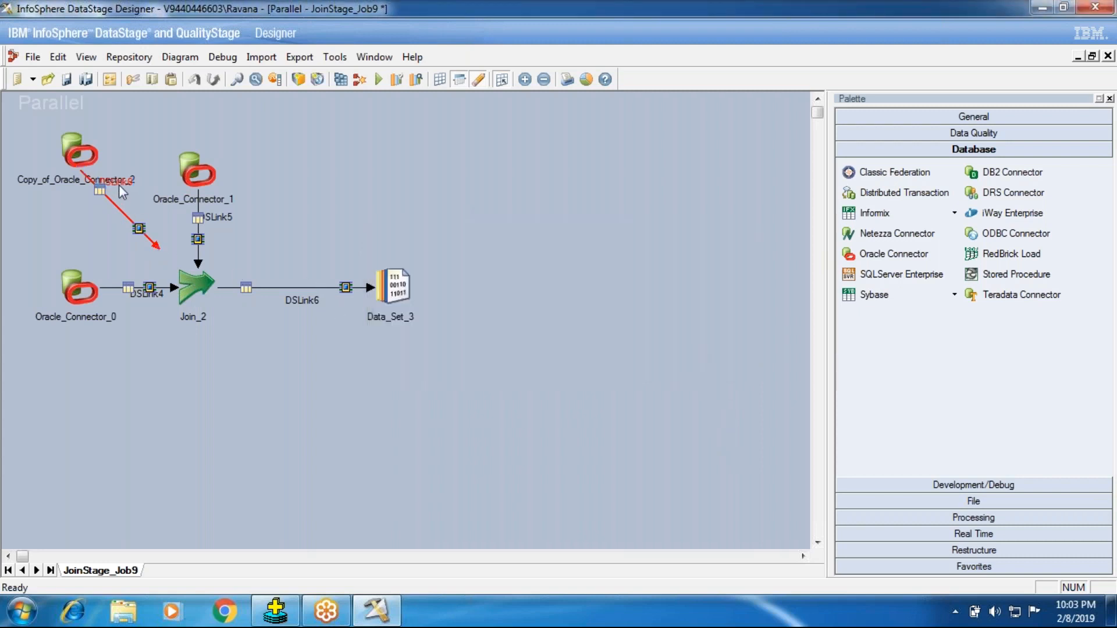
drag(128, 219, 129, 221)
right_click(115, 231)
click(115, 230)
click(559, 216)
right_click(97, 192)
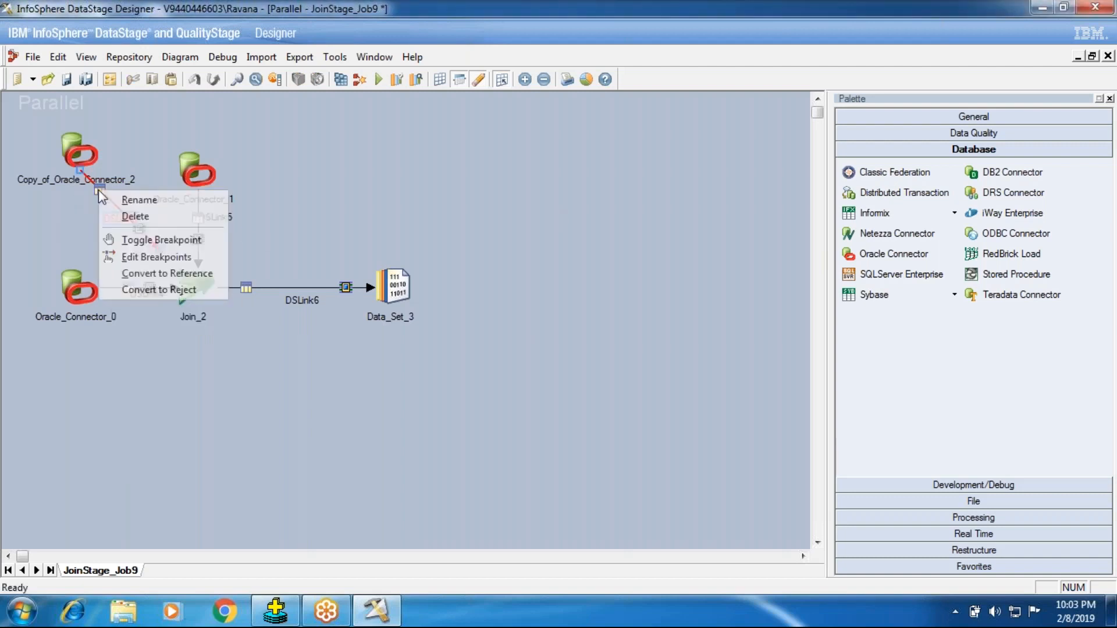
click(128, 218)
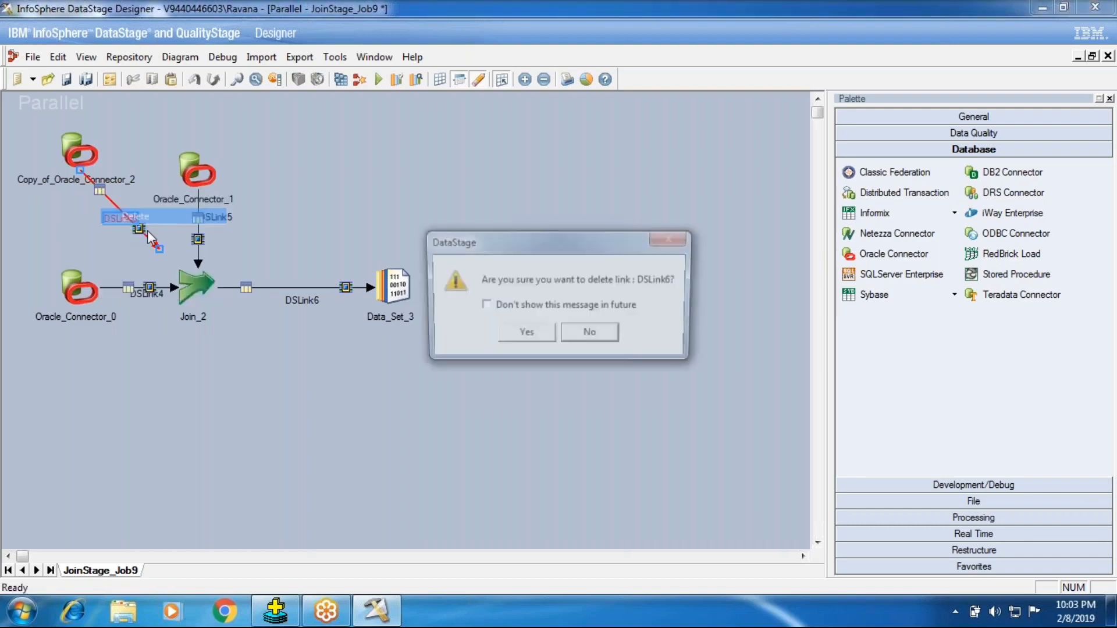
click(528, 337)
drag(80, 153, 177, 270)
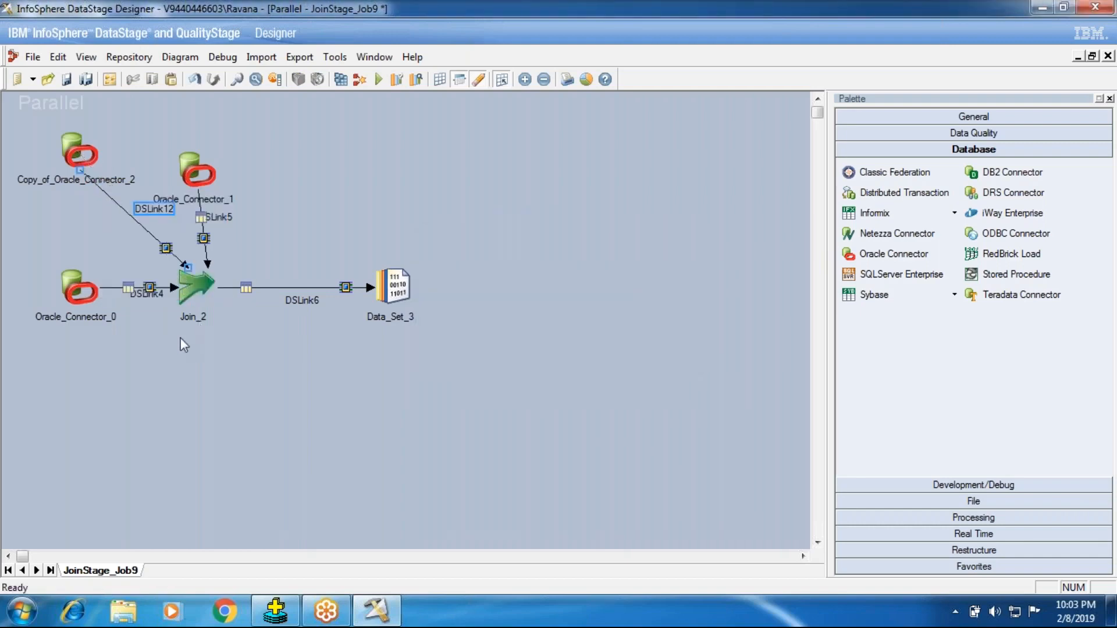
Load all columns of the Oracle emp table definition into the output of Copy_of_Oracle_Connector_2 and accept the stage.
double_click(68, 156)
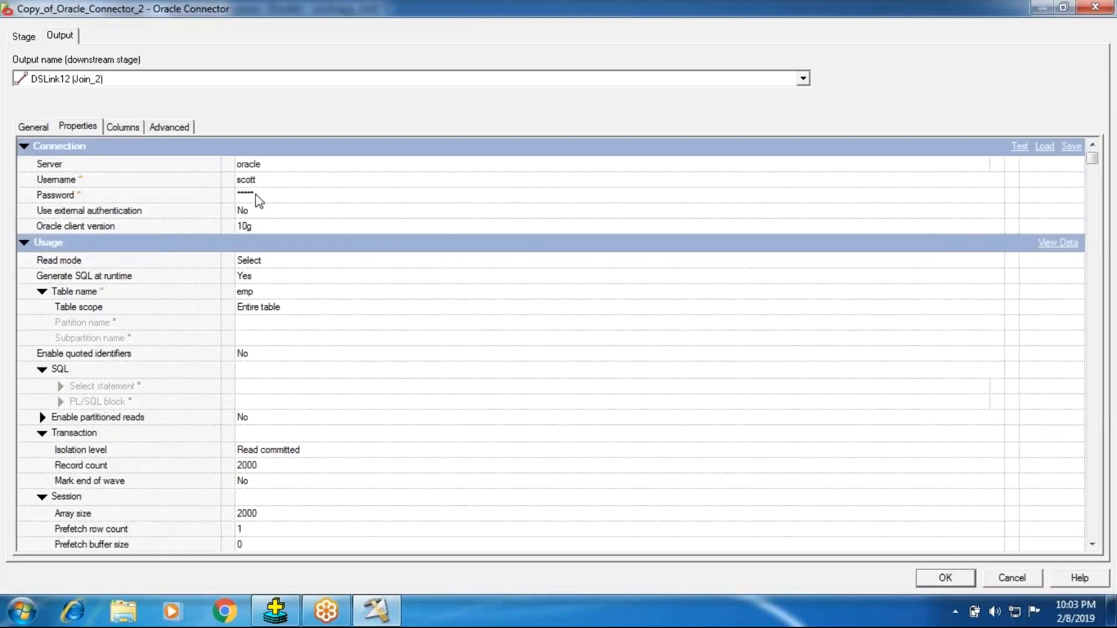
click(123, 127)
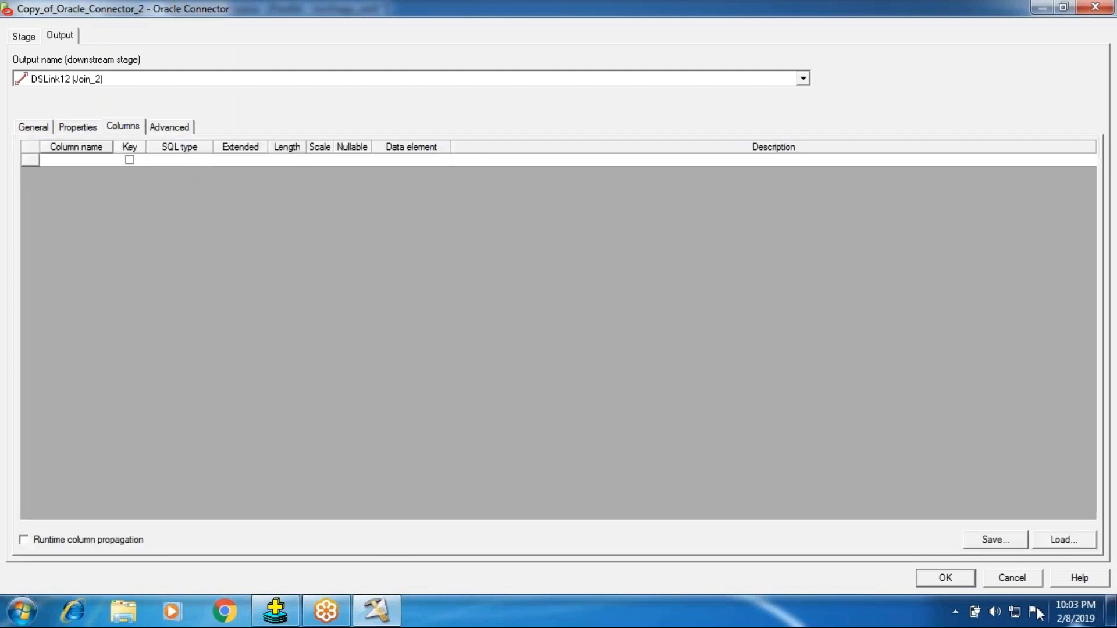
click(1057, 540)
click(404, 273)
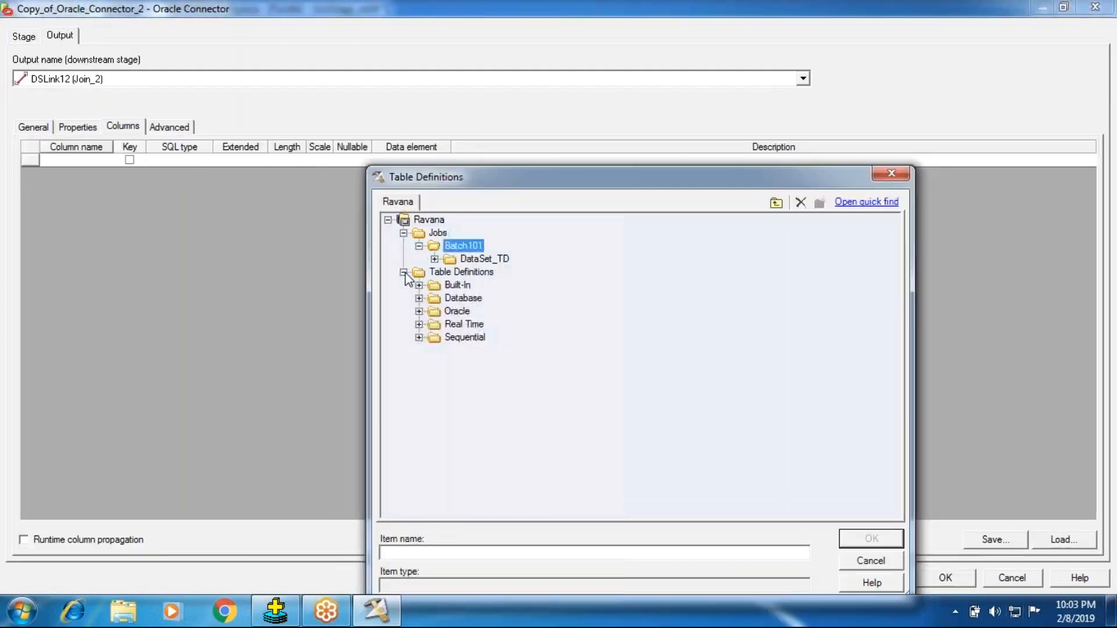
click(419, 311)
click(435, 324)
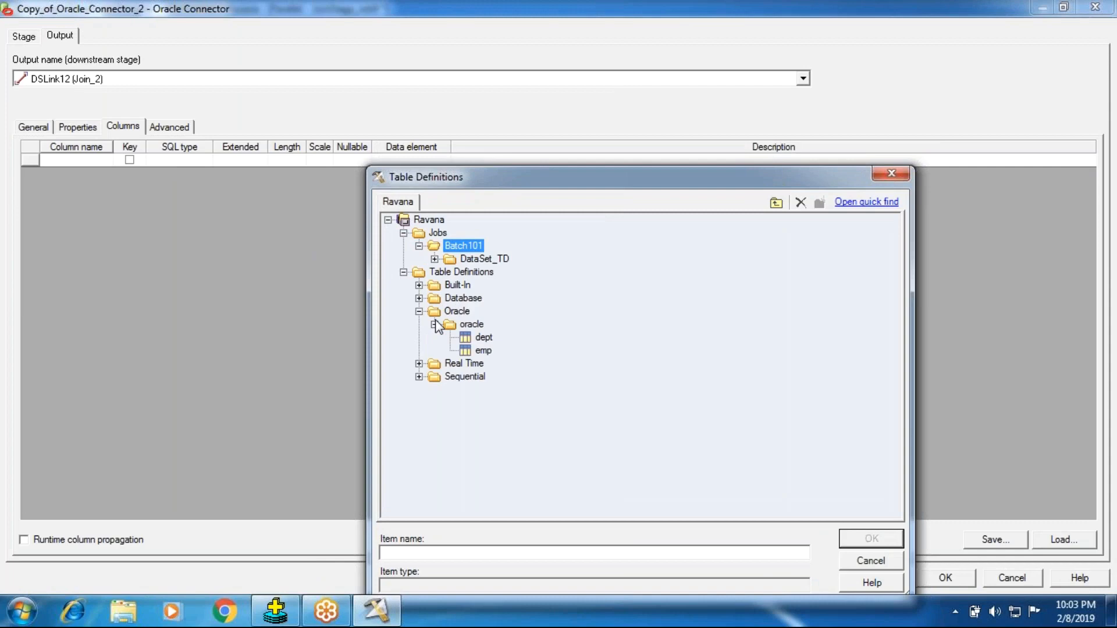
click(487, 351)
click(878, 541)
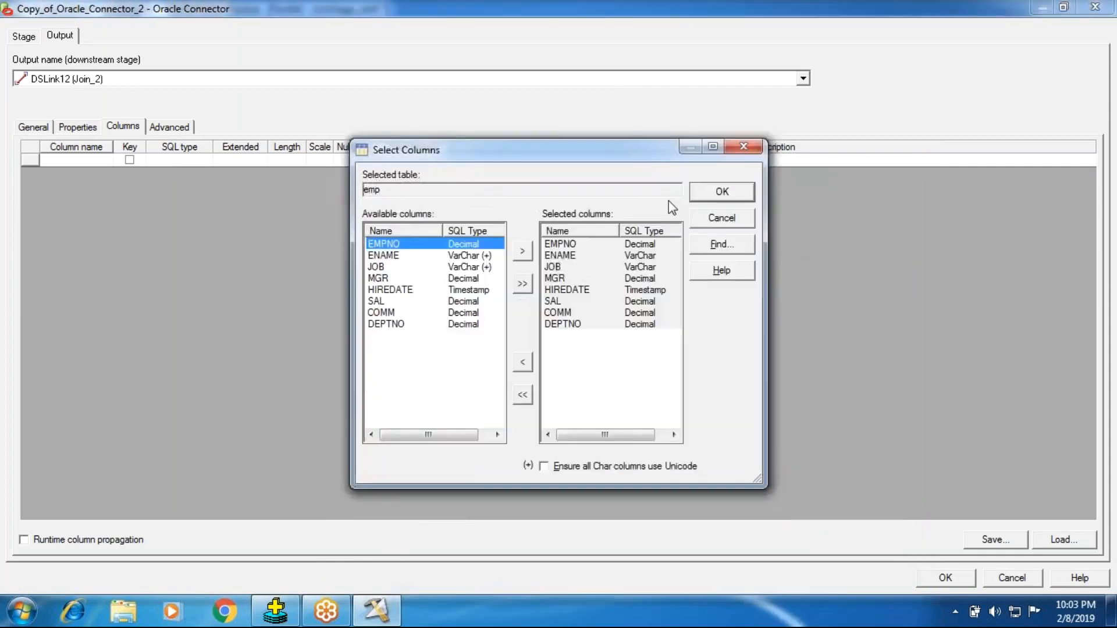
click(722, 194)
click(931, 579)
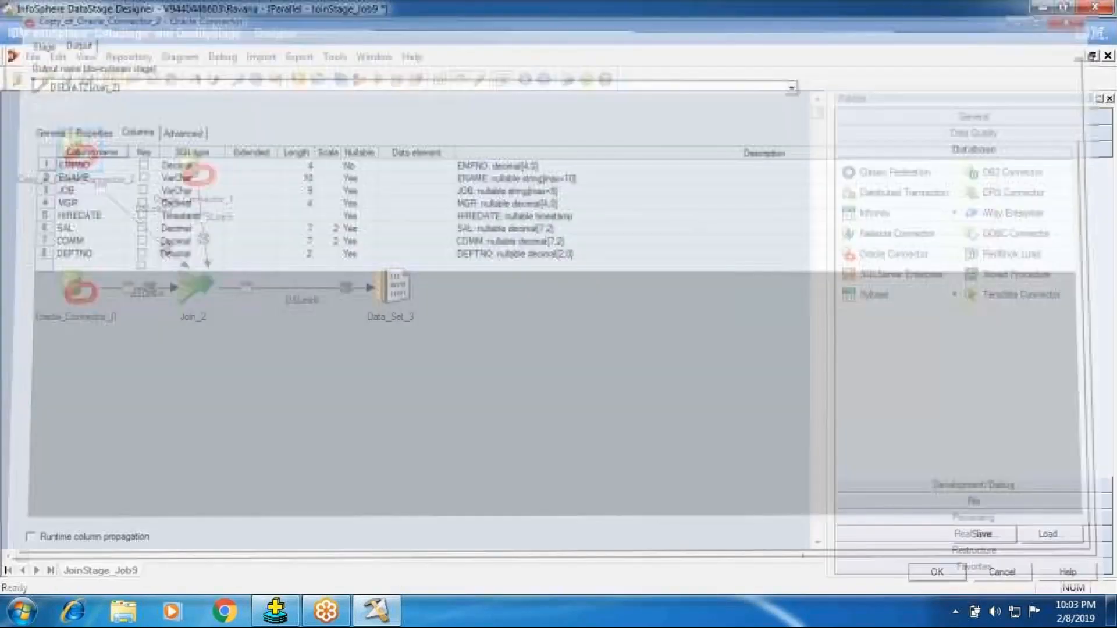
Save and compile JoinStage_Job9 with the three Oracle inputs, and close the compile window.
click(341, 80)
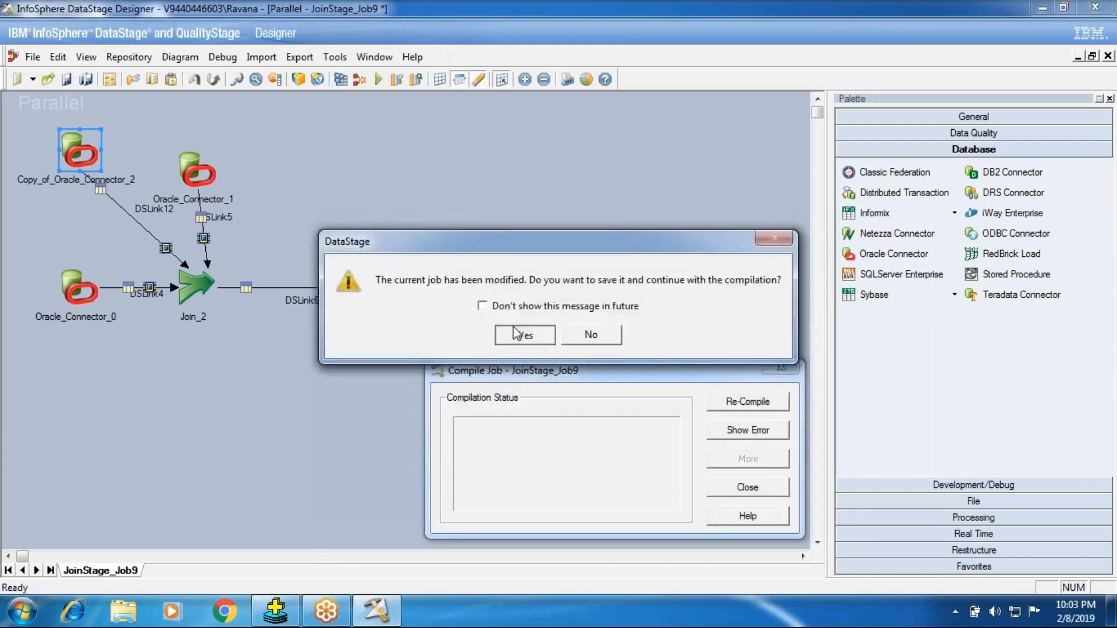
click(545, 339)
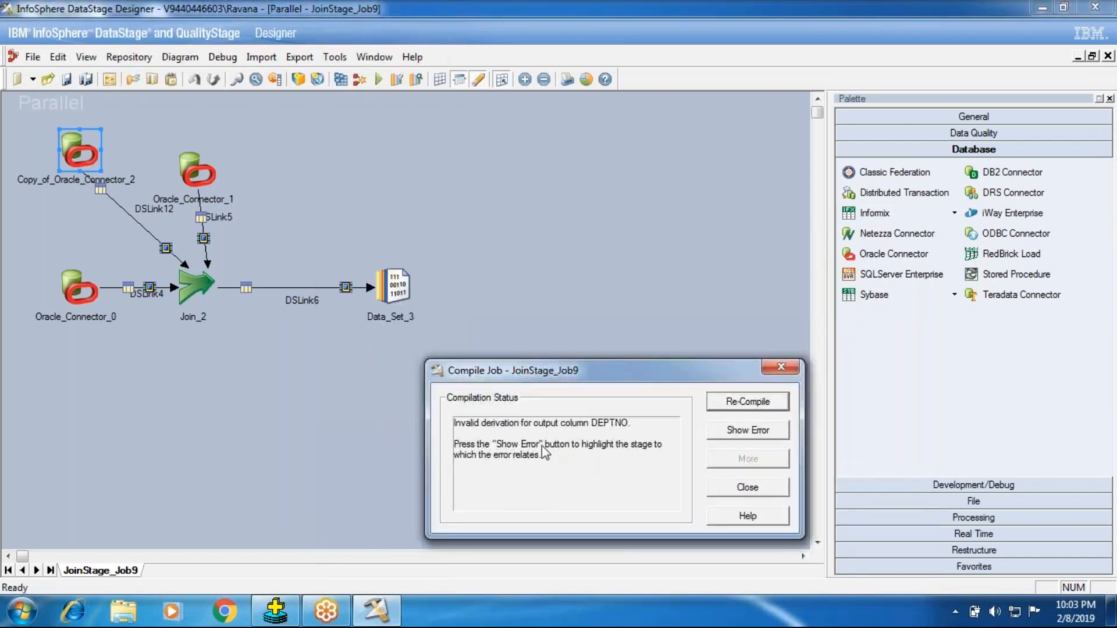
click(723, 487)
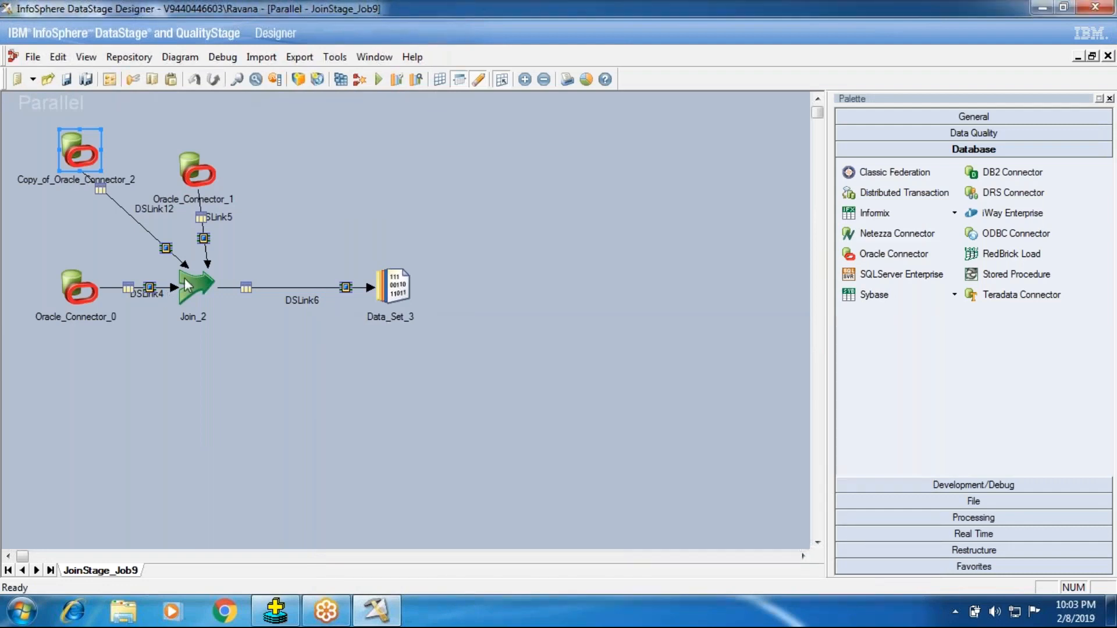
Map DSLink4.DEPTNO to the DEPTNO column of output DSLink6 in Join_2 and accept the stage.
double_click(186, 285)
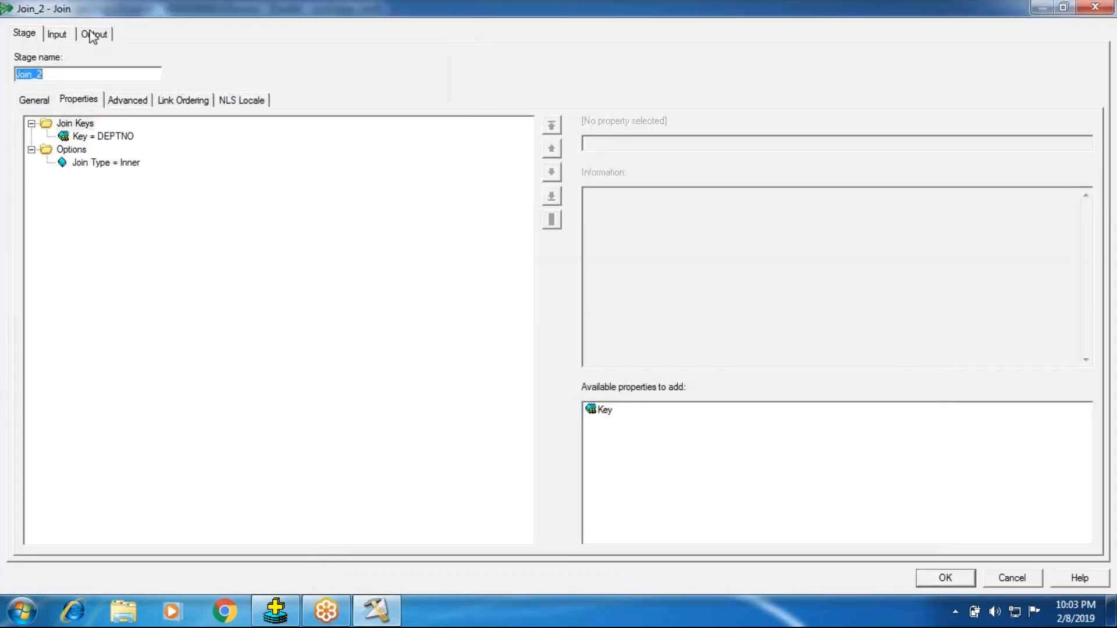
click(91, 35)
drag(388, 293, 623, 298)
key(Return)
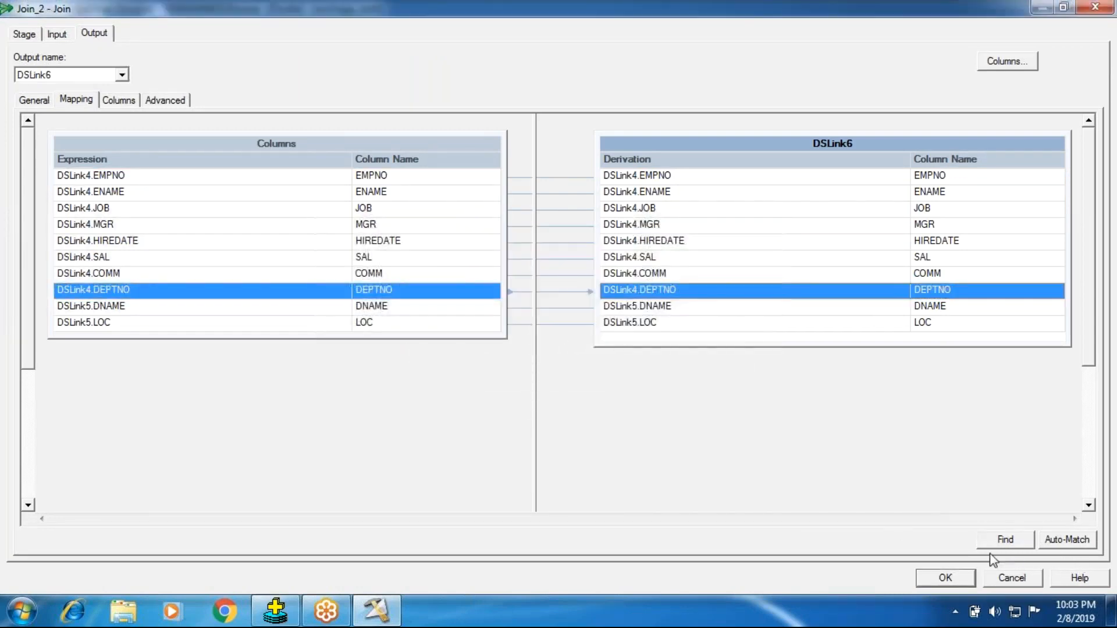
click(957, 576)
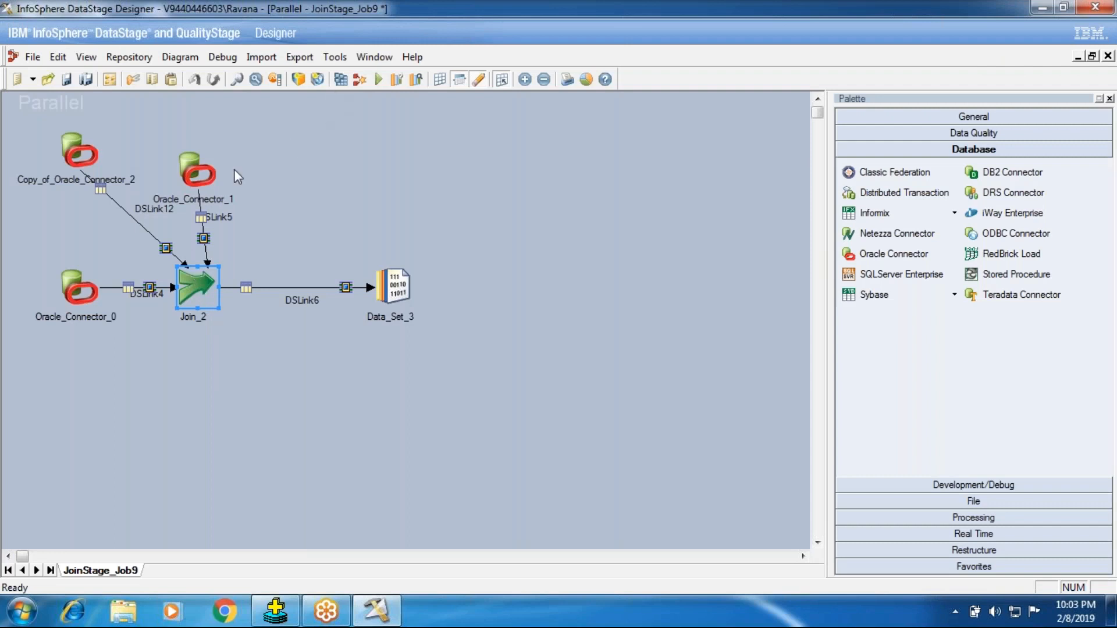
Set the join type of Join_2 to Full Outer and accept the stage.
double_click(191, 263)
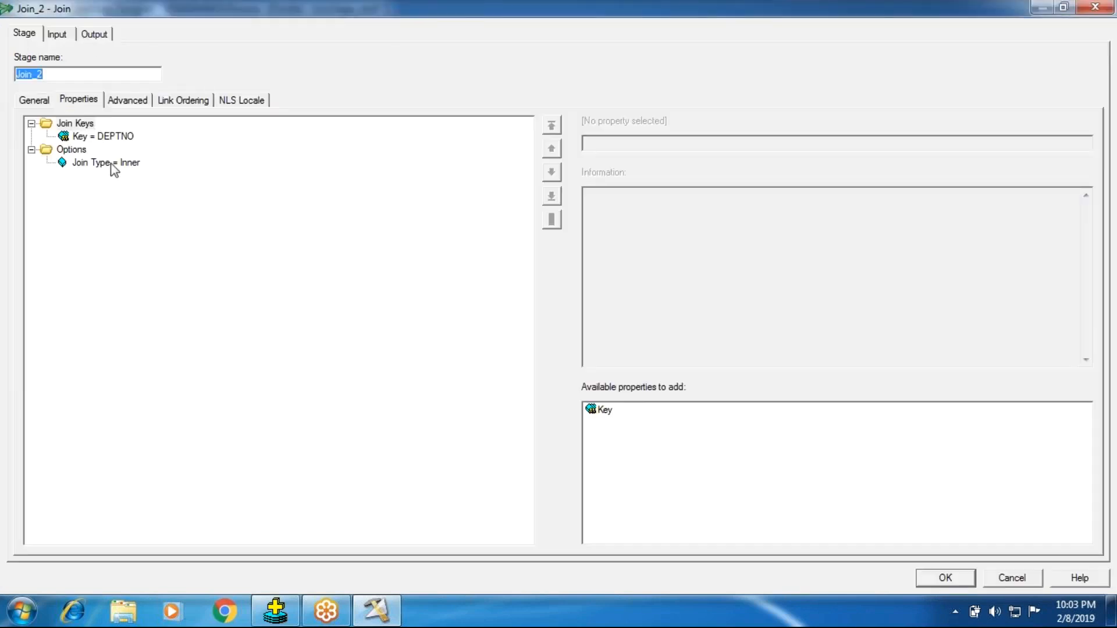
click(114, 170)
click(640, 144)
click(638, 157)
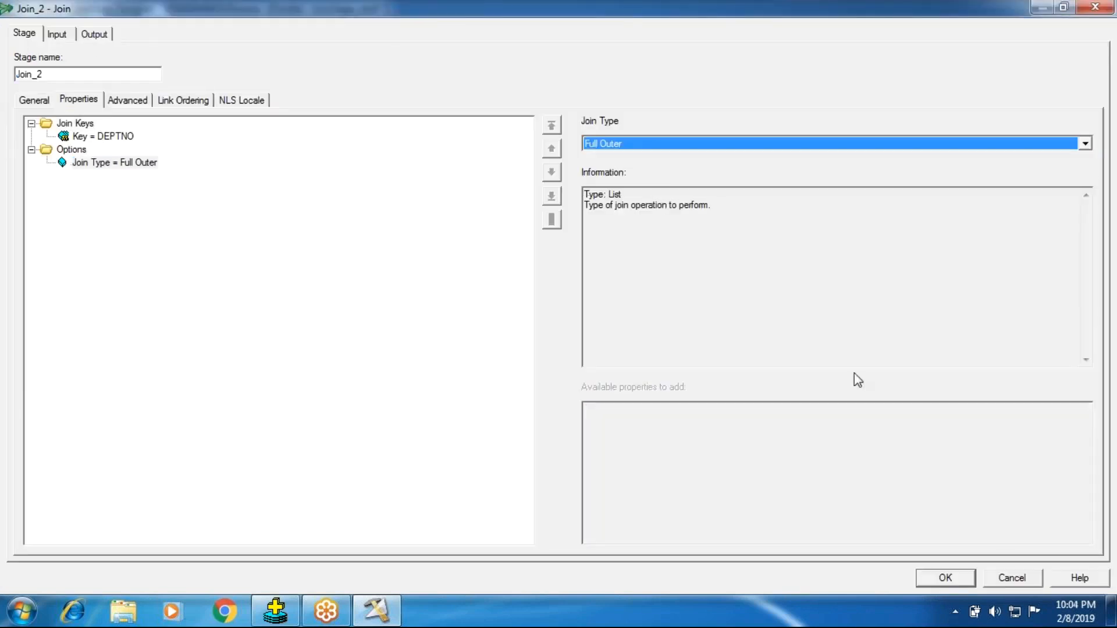
click(951, 581)
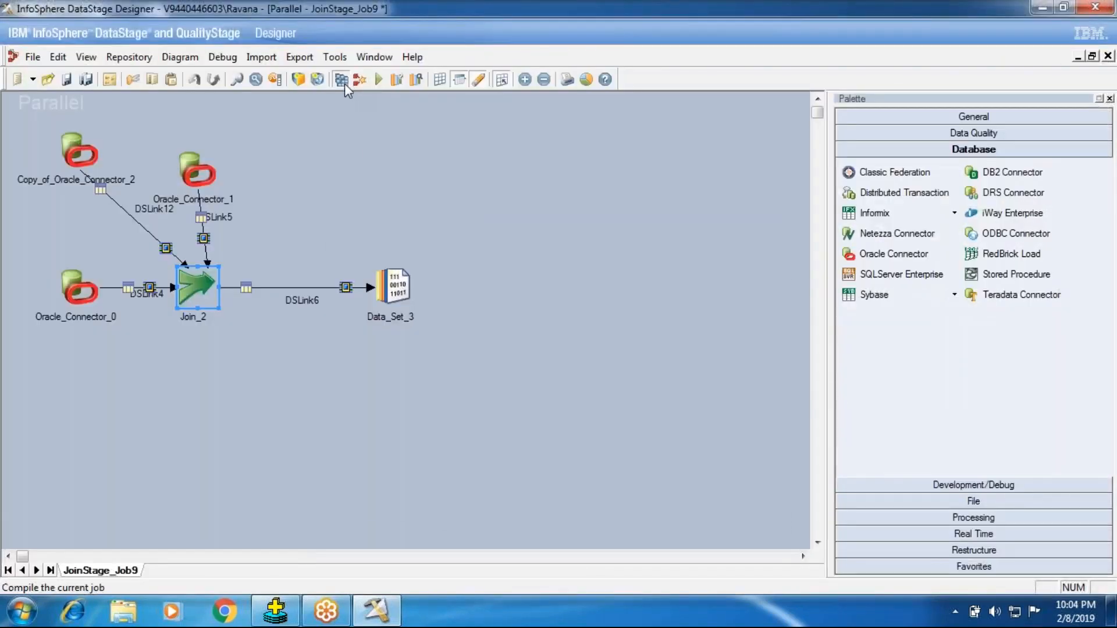
Save and compile the job with the Full Outer join, highlight the stage the error relates to, and close the compile window.
click(345, 82)
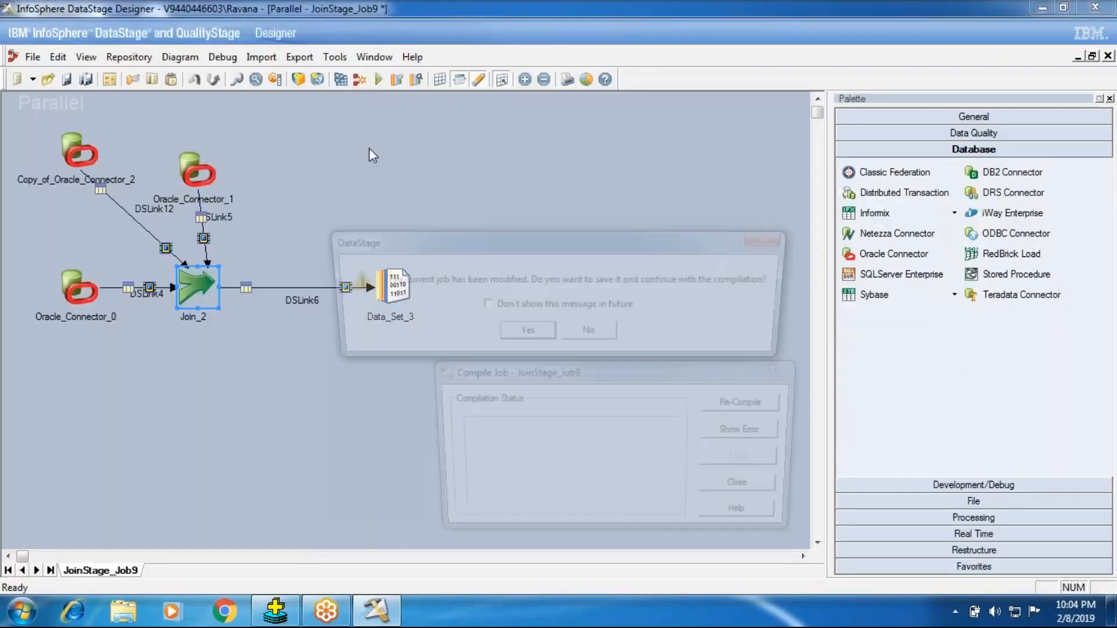
click(518, 333)
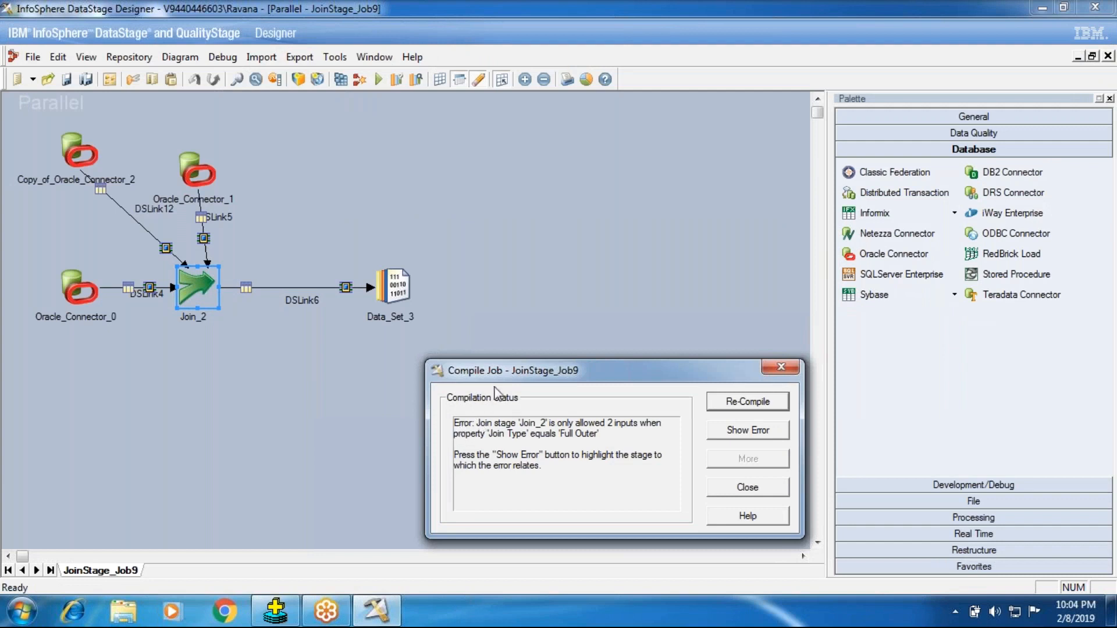
drag(502, 367, 324, 215)
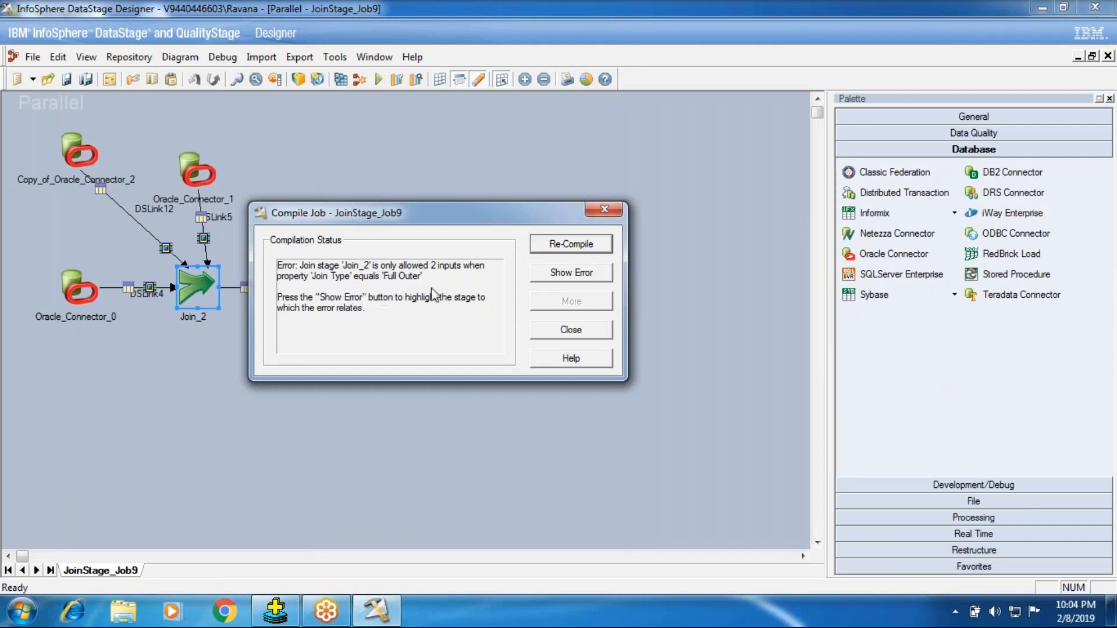
click(554, 273)
click(571, 330)
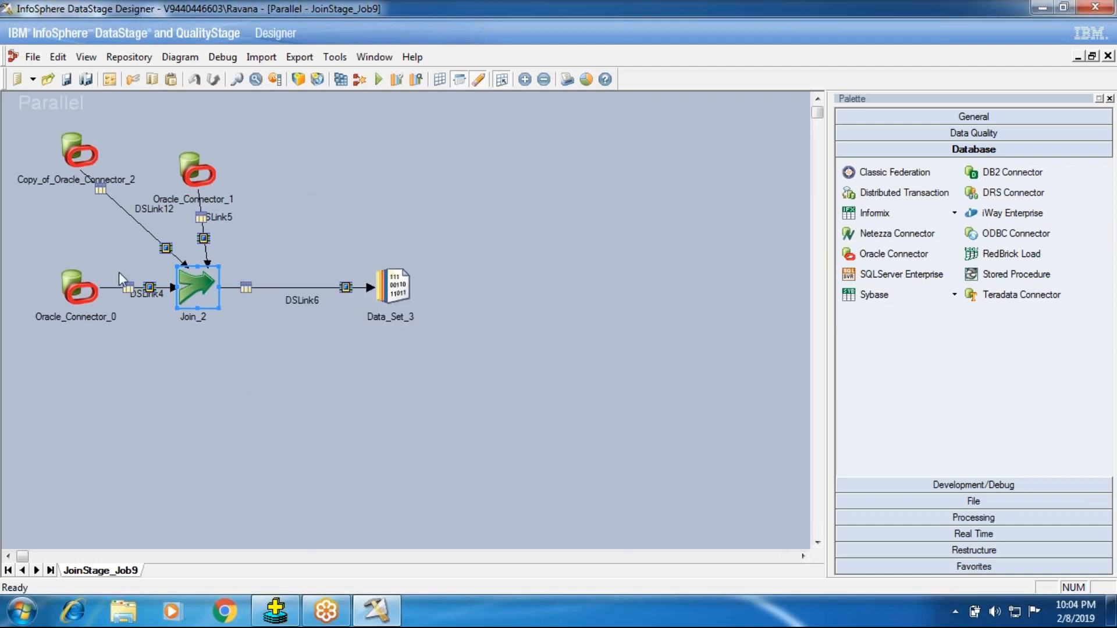
Delete Copy_of_Oracle_Connector_2 including its links.
right_click(86, 160)
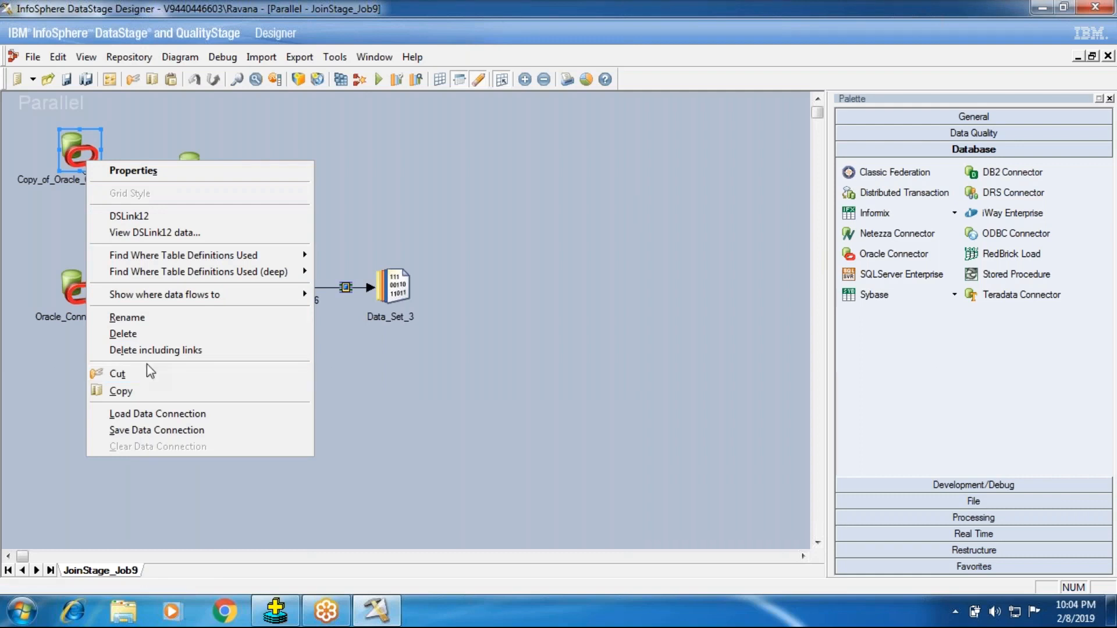
click(152, 350)
click(522, 347)
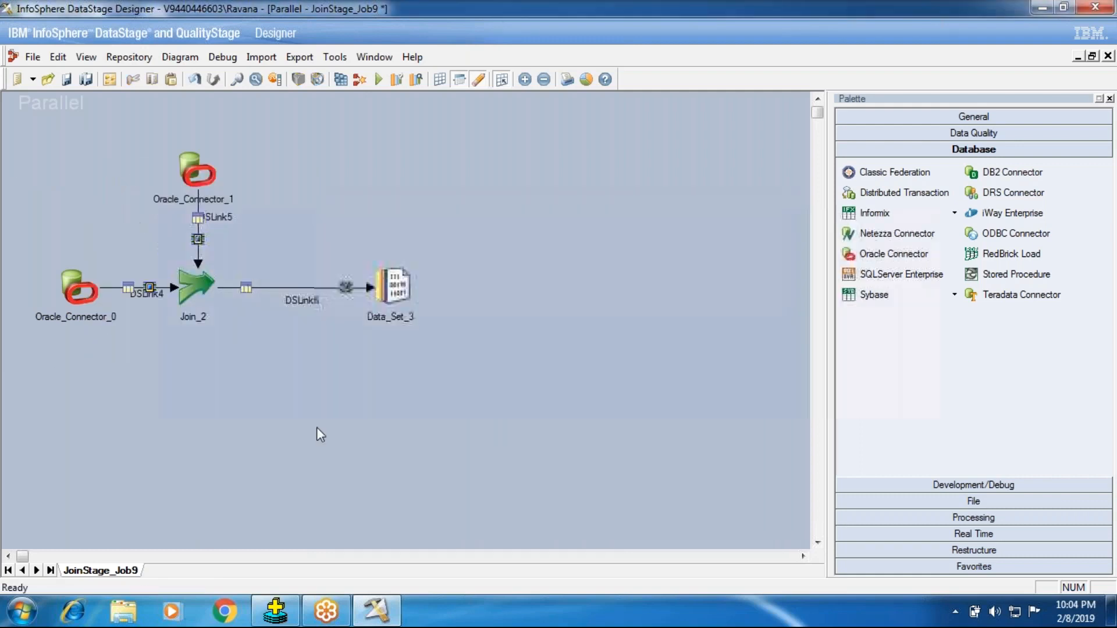
Save and compile the job with its two remaining Oracle inputs, and run it.
click(340, 79)
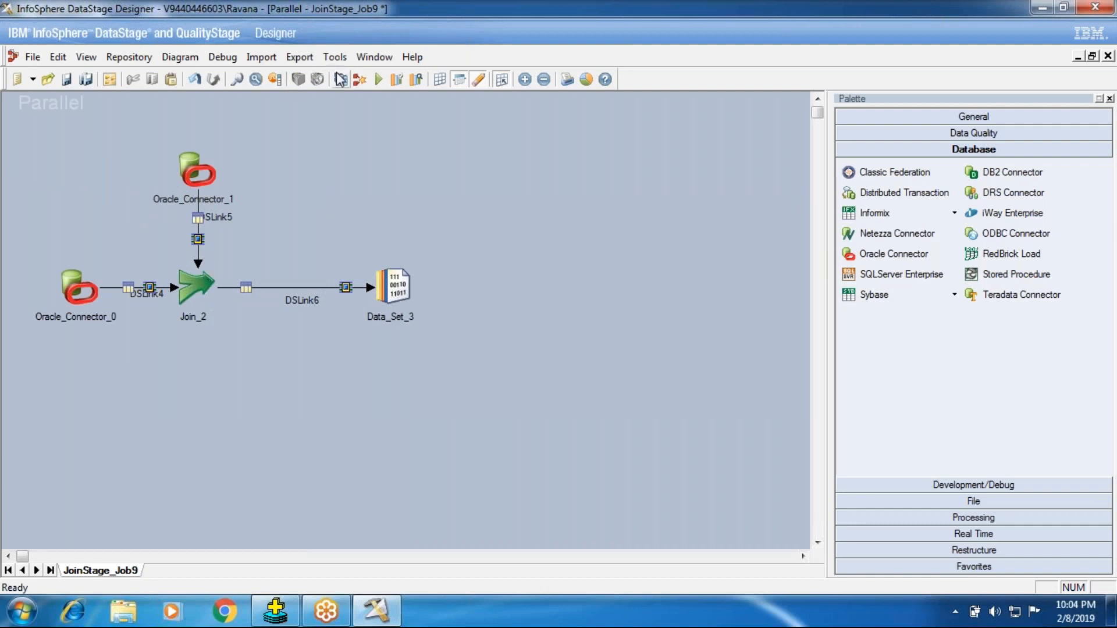
click(523, 333)
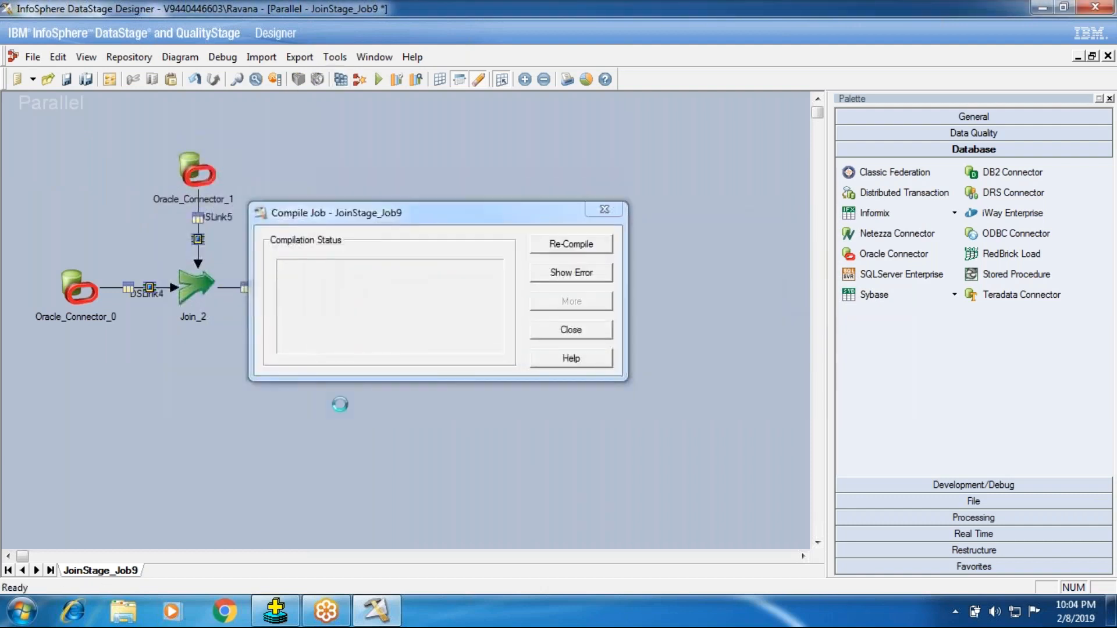
click(544, 332)
click(378, 79)
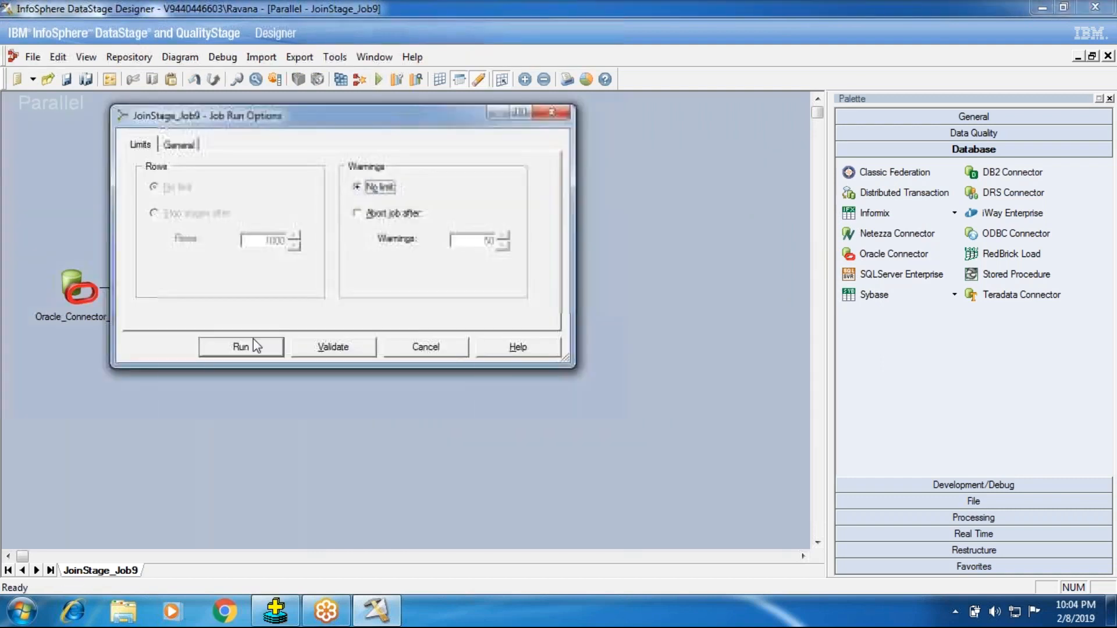
click(253, 346)
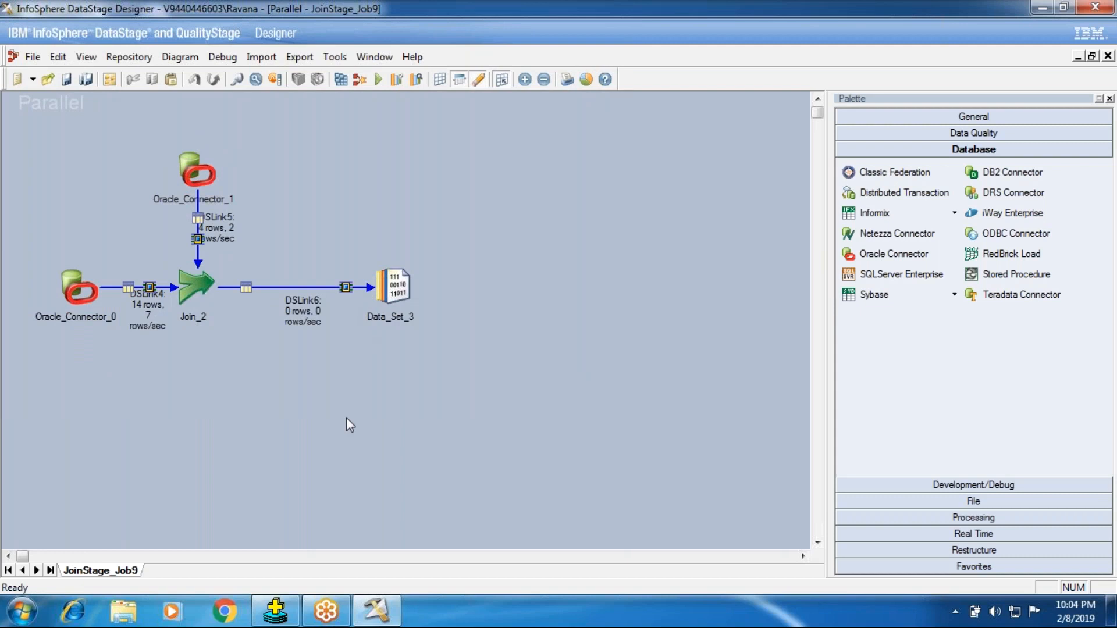
View the DSLink6 data of Data_Set_3 with 100 rows to display, and close the data browser.
right_click(395, 299)
click(415, 339)
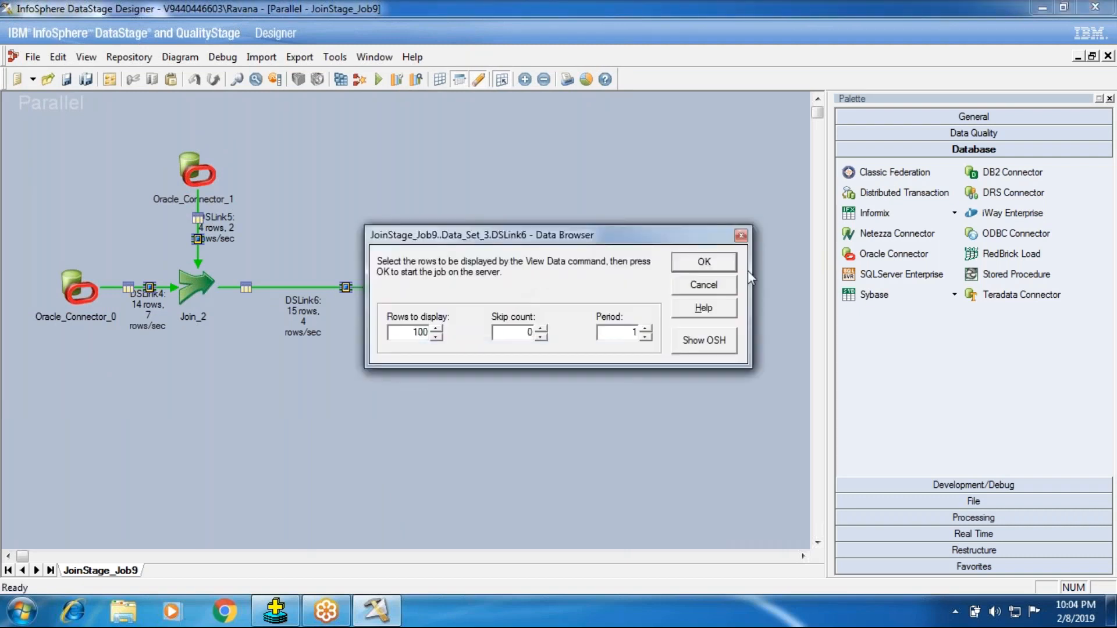
click(729, 269)
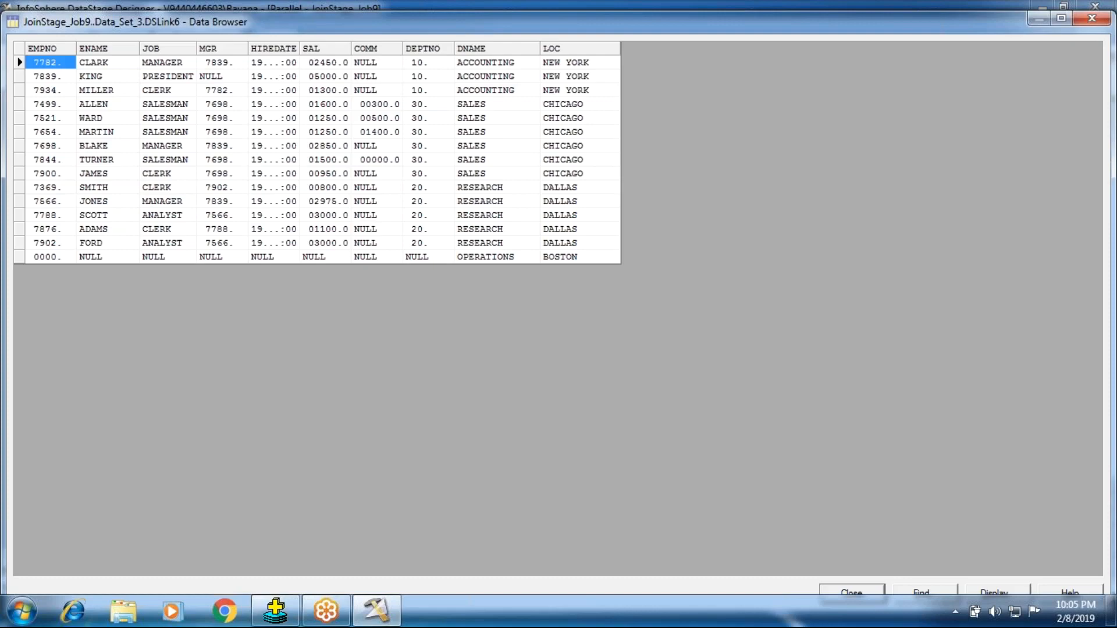
key(Escape)
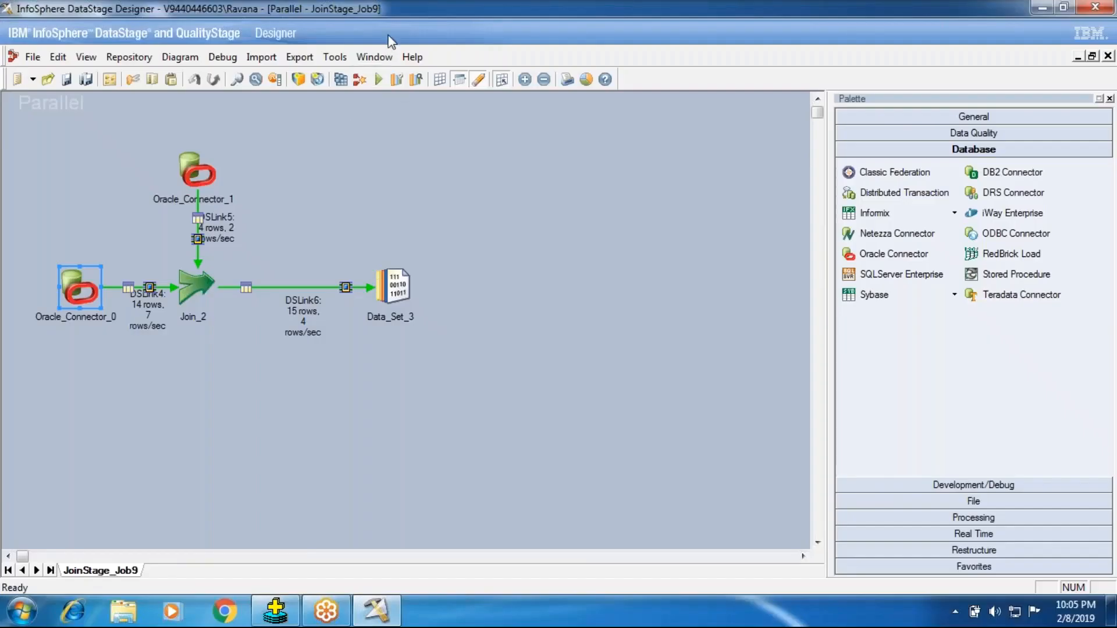
click(402, 9)
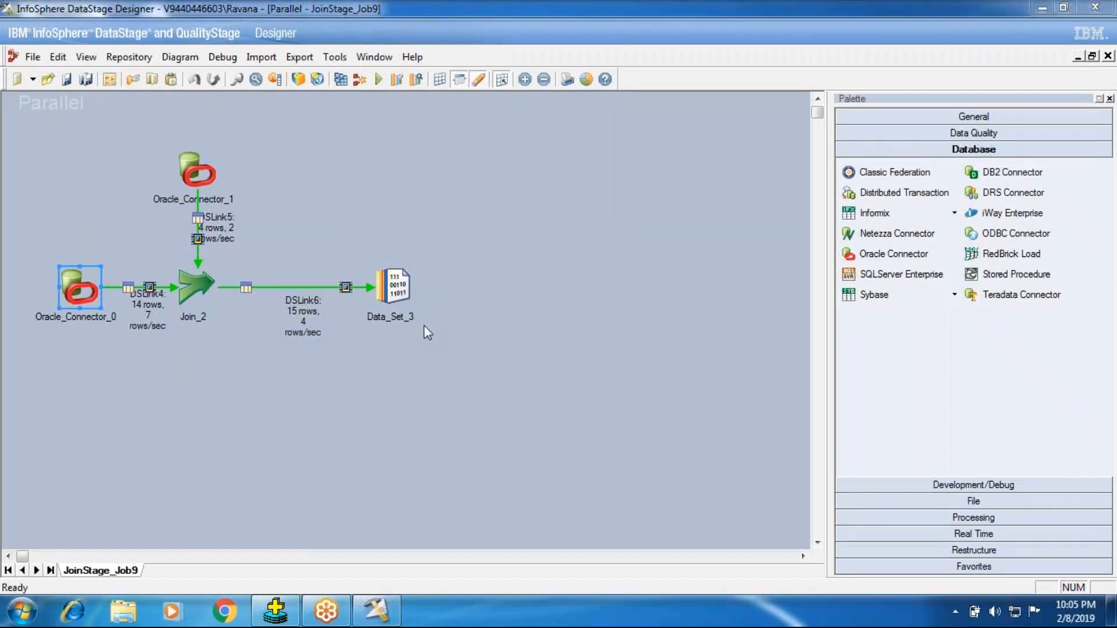
Review the join key, join type and input link ordering of Join_2, and close its properties.
double_click(196, 285)
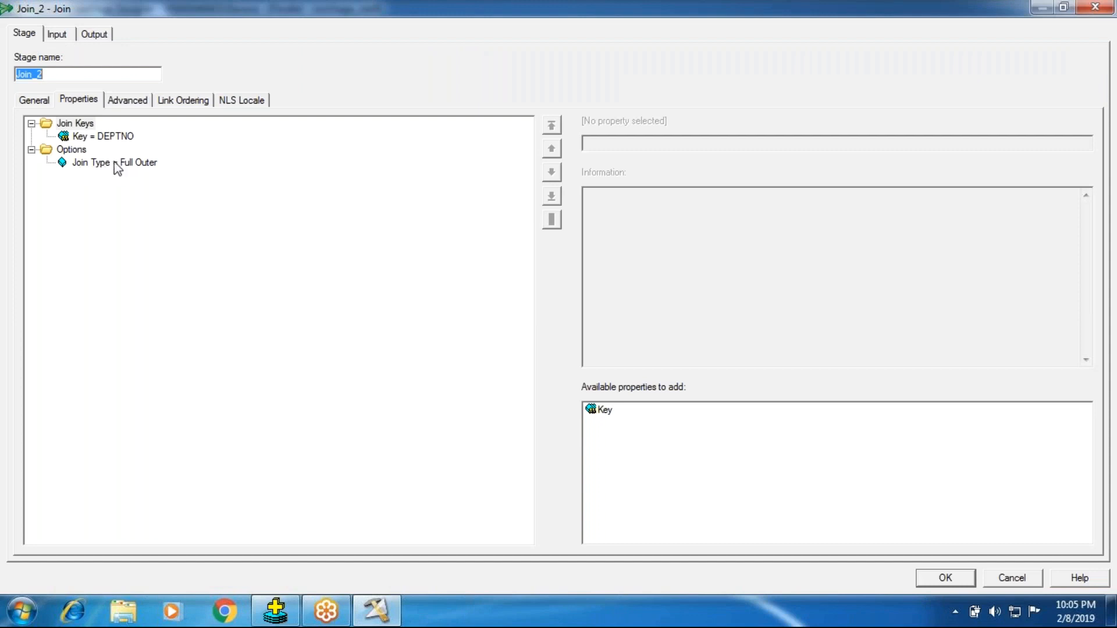
click(104, 137)
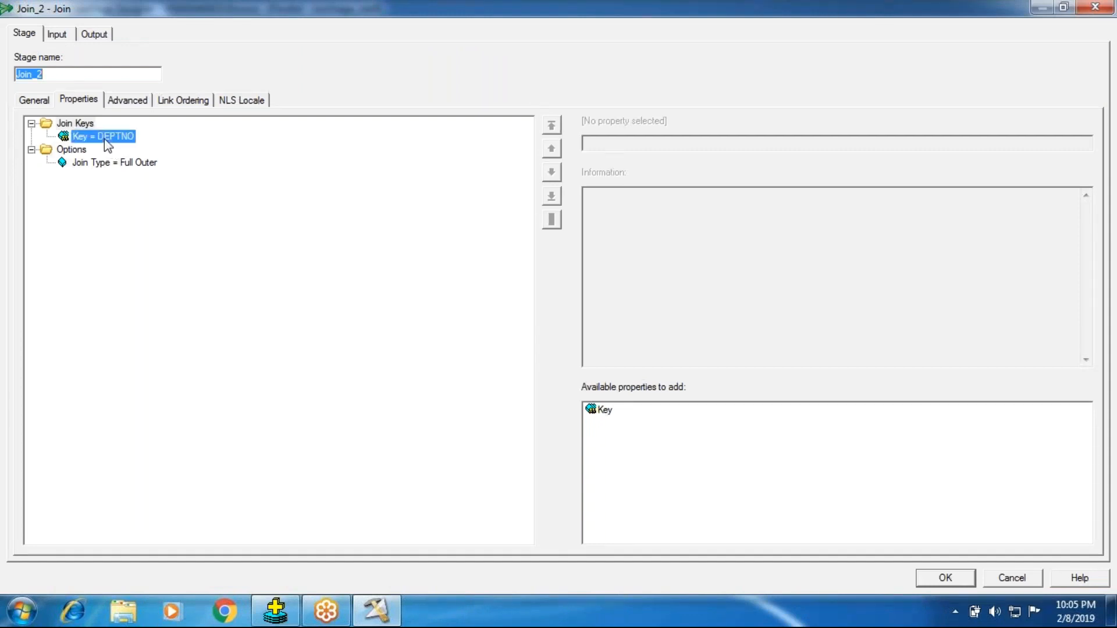
click(123, 164)
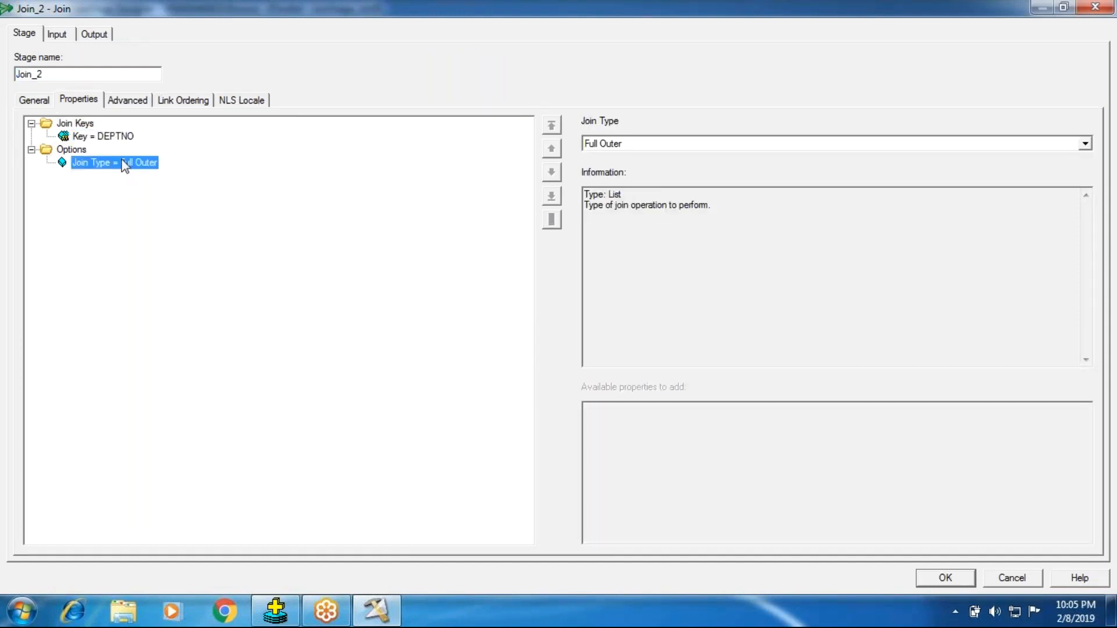
click(185, 102)
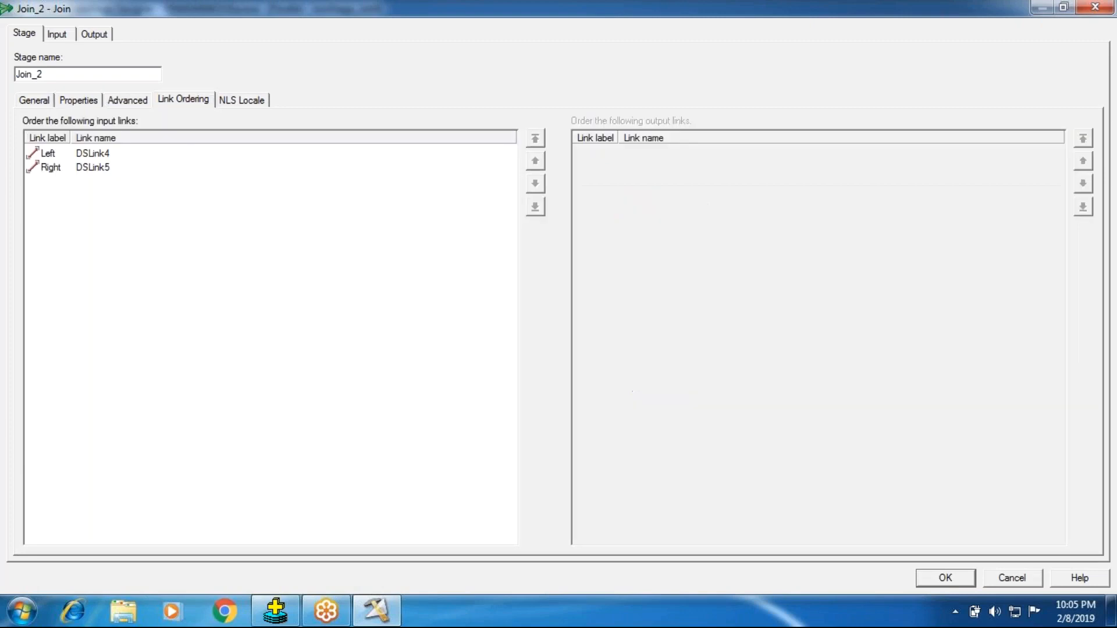
click(960, 581)
View the emp table data of Oracle_Connector_0 across to the DEPTNO column, and close the connector.
click(91, 282)
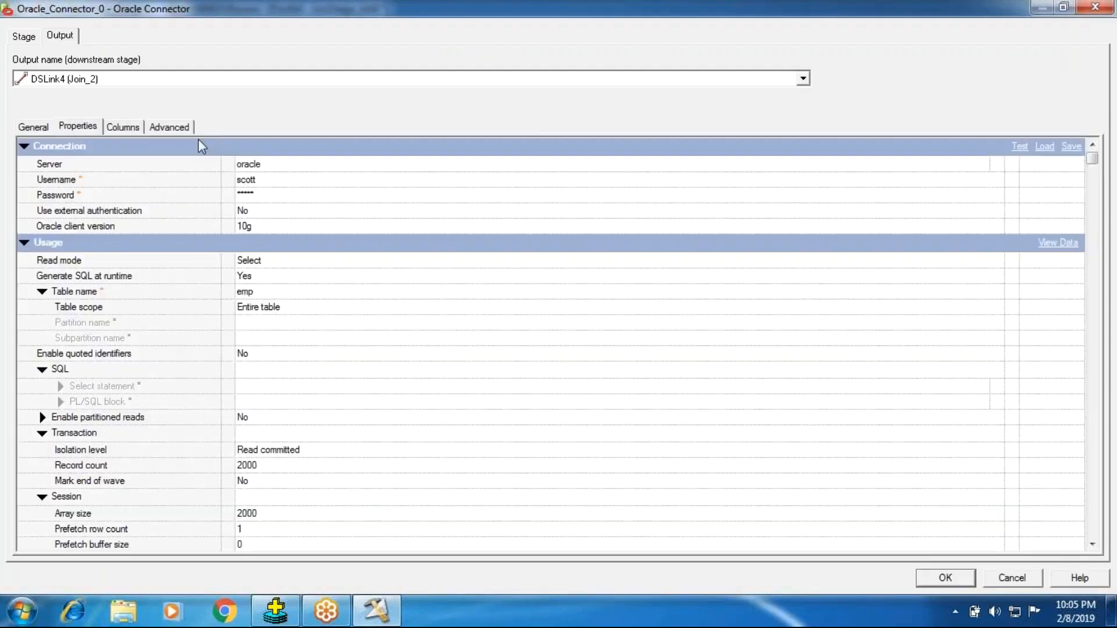
click(123, 128)
click(67, 129)
click(1057, 244)
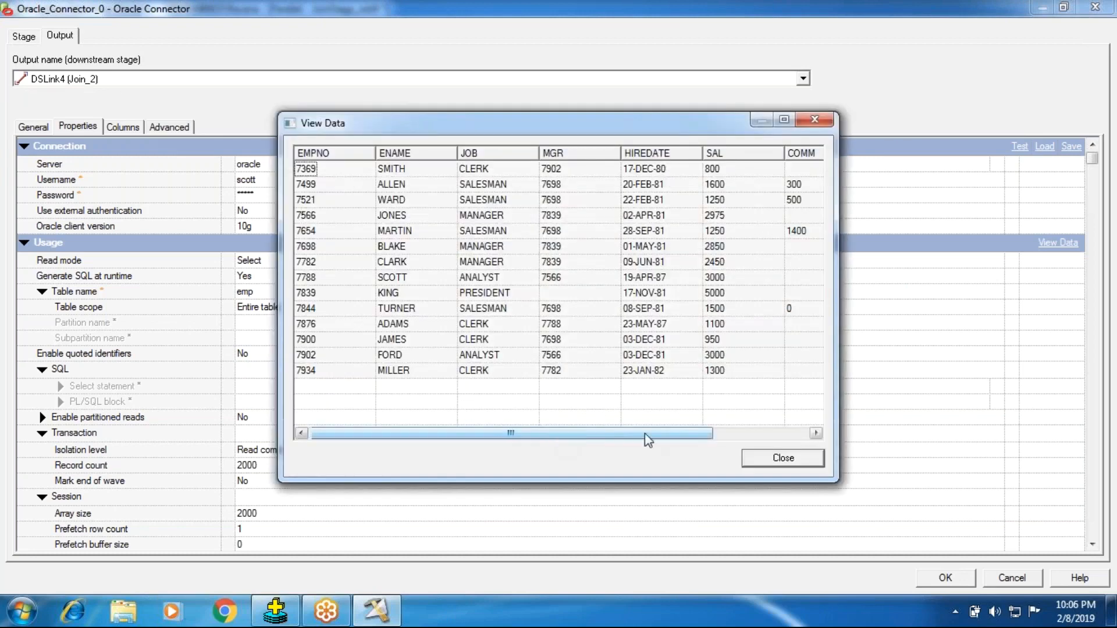
drag(646, 438, 726, 439)
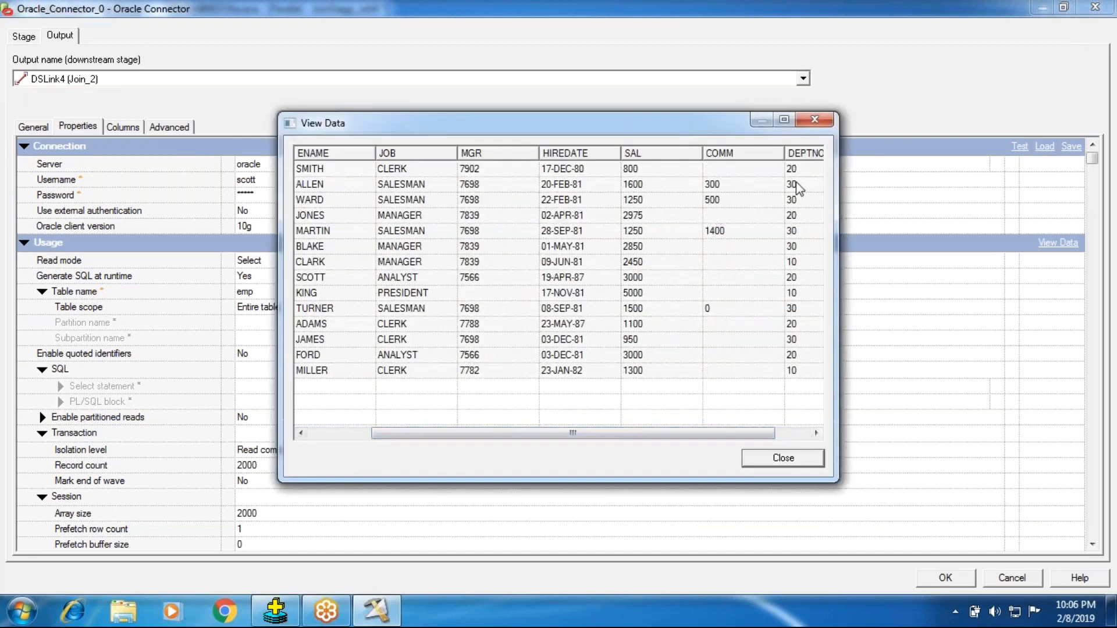
click(783, 458)
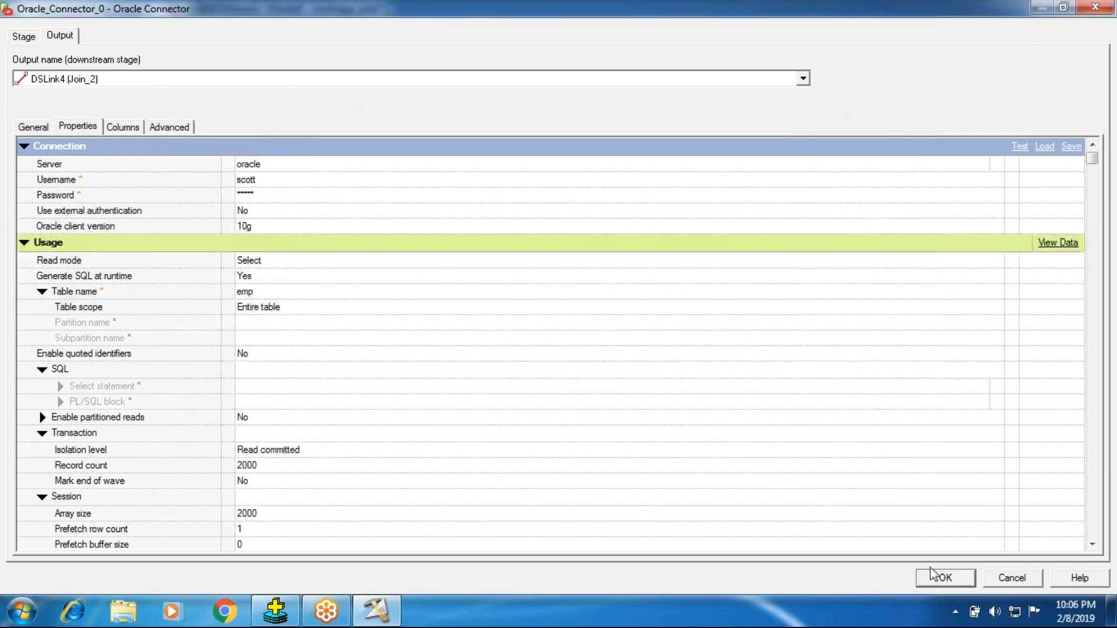
click(944, 578)
View the dept table data of Oracle_Connector_1, and close the connector.
double_click(205, 170)
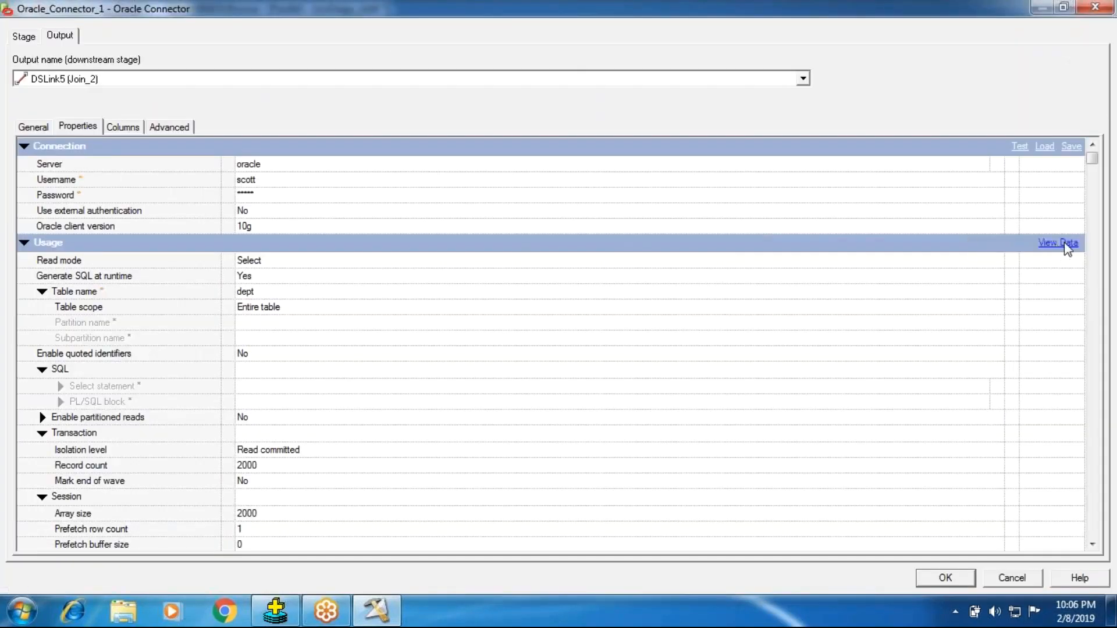
click(1066, 245)
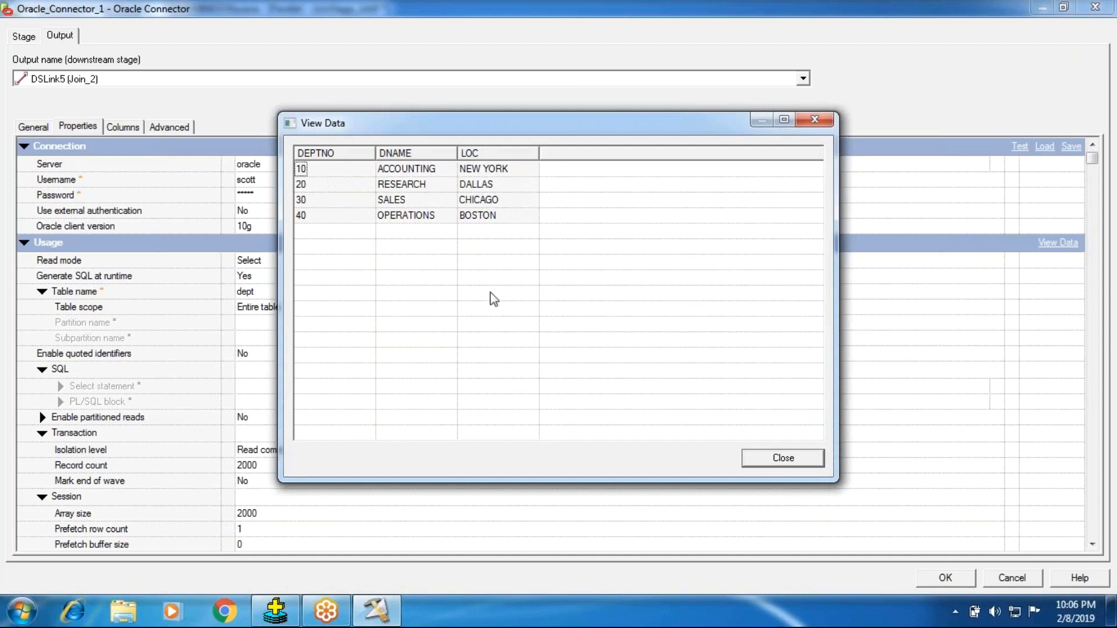
click(762, 456)
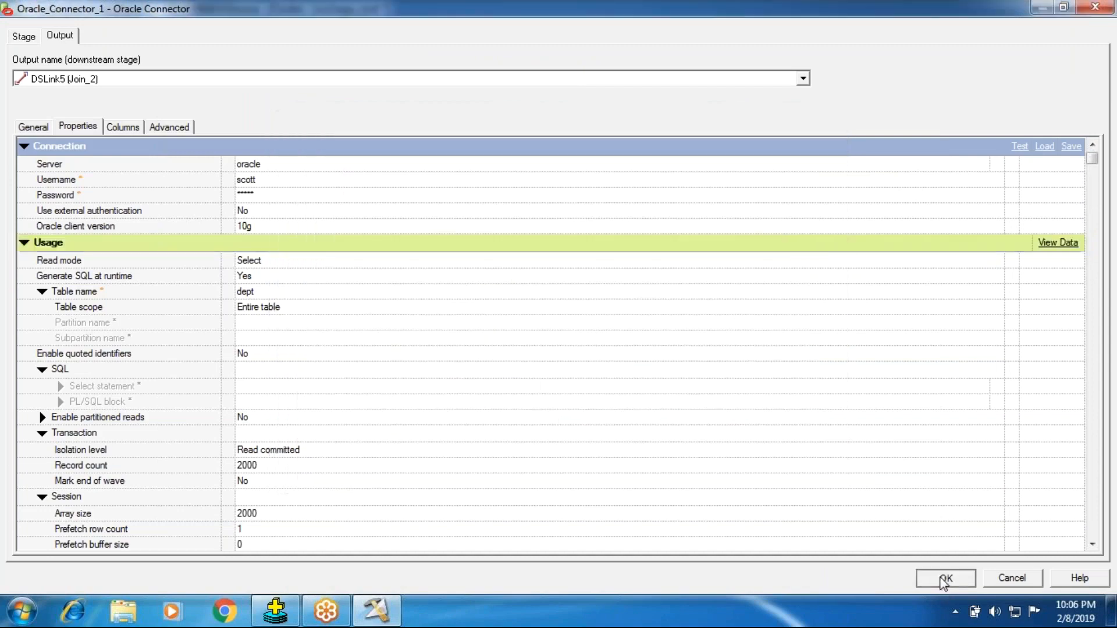
click(945, 578)
View the DSLink6 data of Data_Set_3, examine the DEPTNO values of the SALES rows, and close the data browser.
right_click(377, 273)
click(466, 324)
click(704, 262)
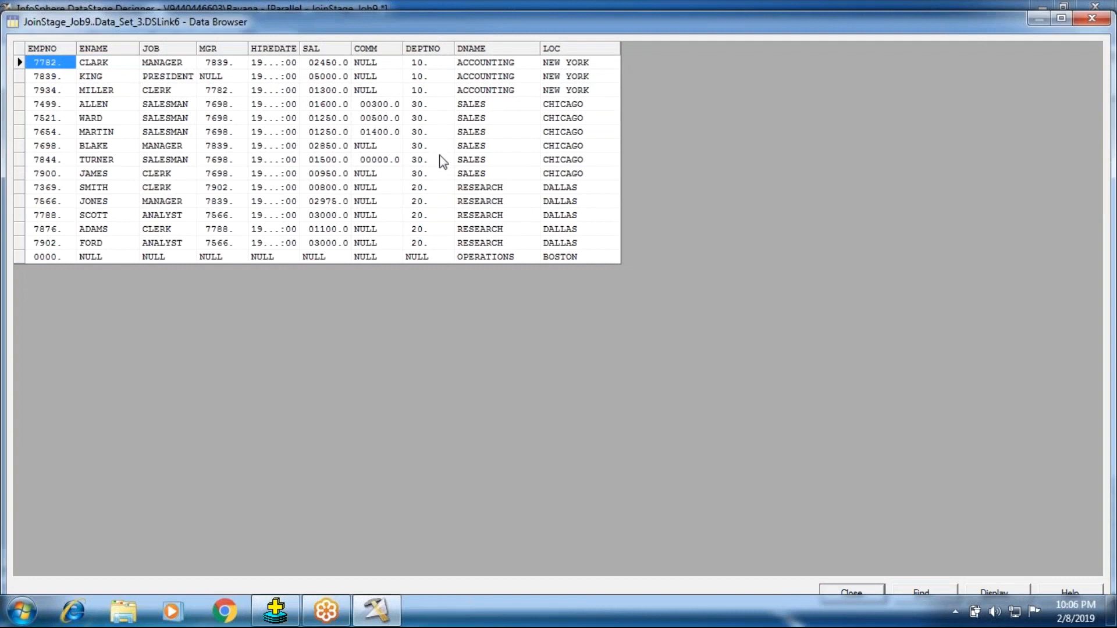
drag(418, 102, 433, 159)
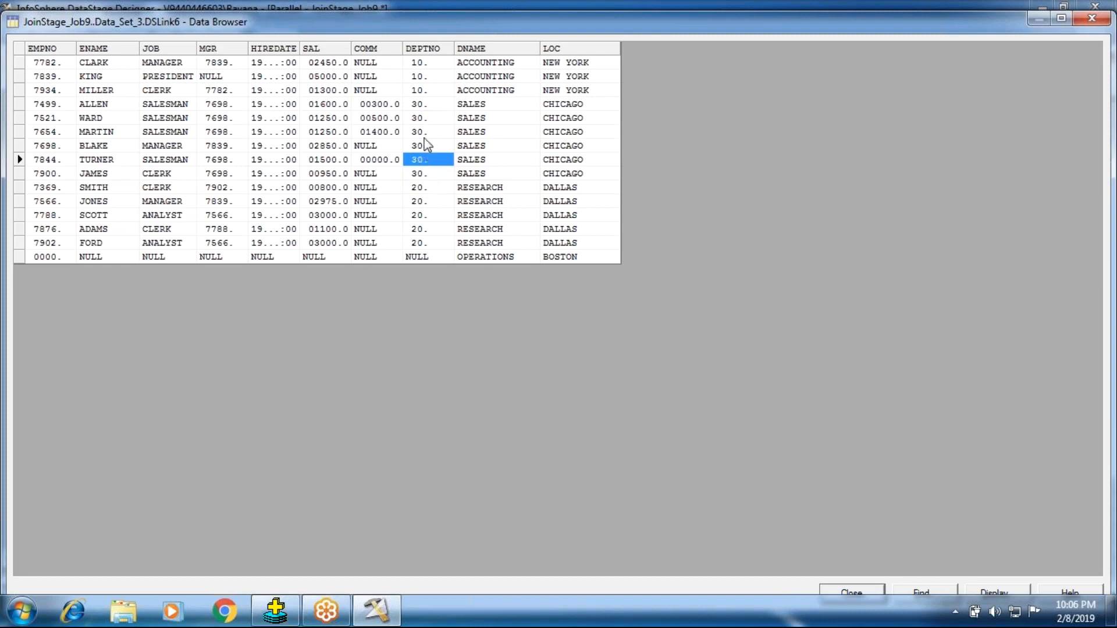
click(421, 119)
click(425, 105)
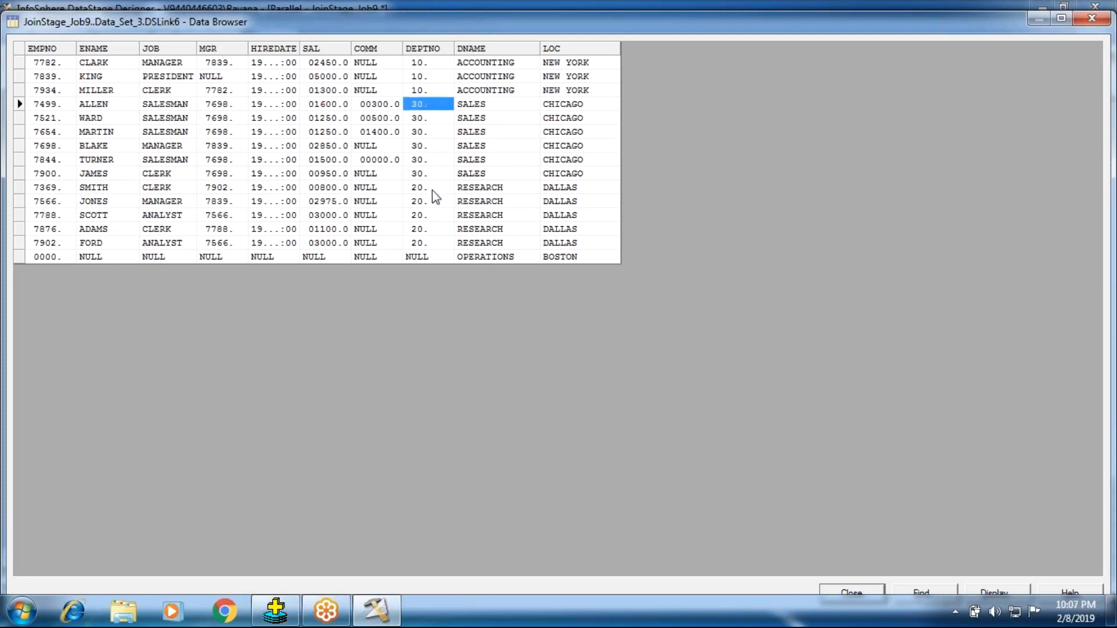
click(824, 594)
Recheck the Full Outer join settings and the left and right link assignment of Join_2, and close the stage.
double_click(198, 284)
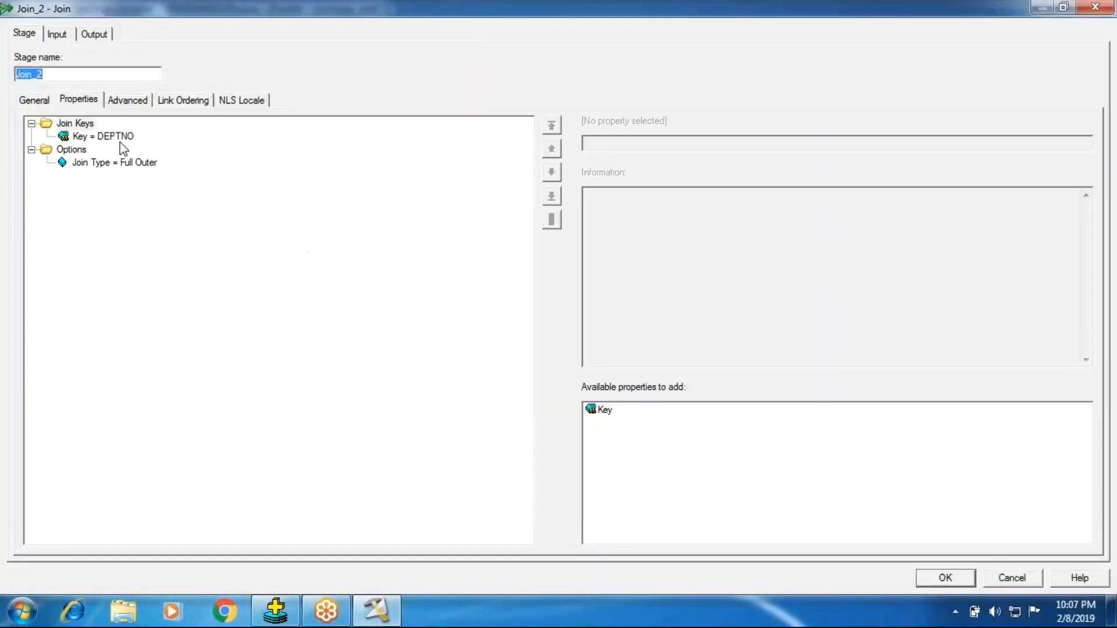
click(172, 105)
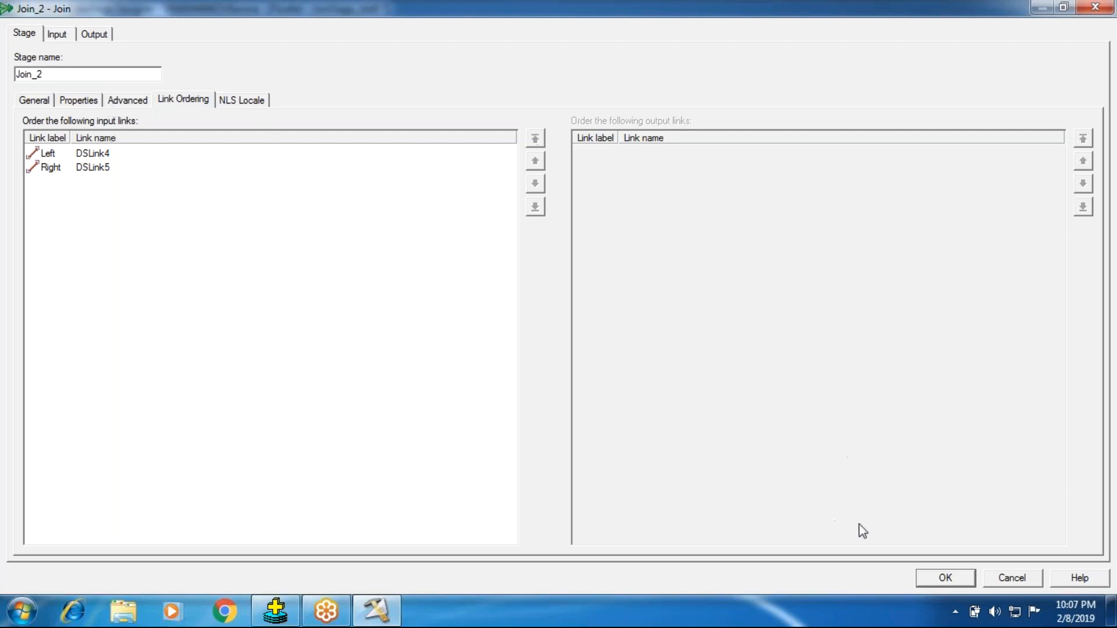
click(932, 578)
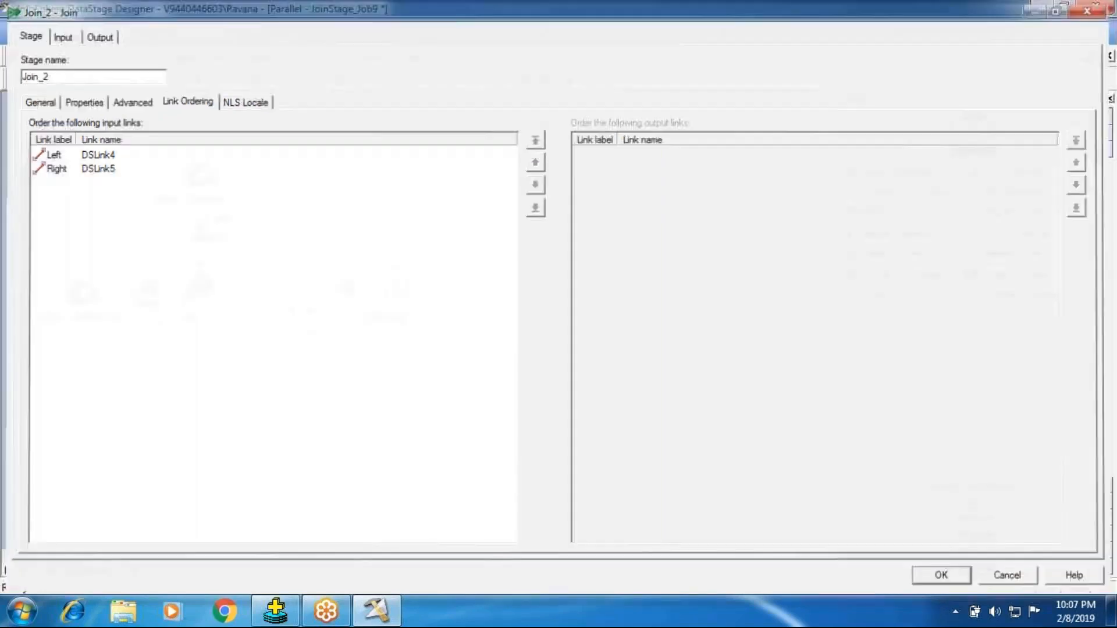